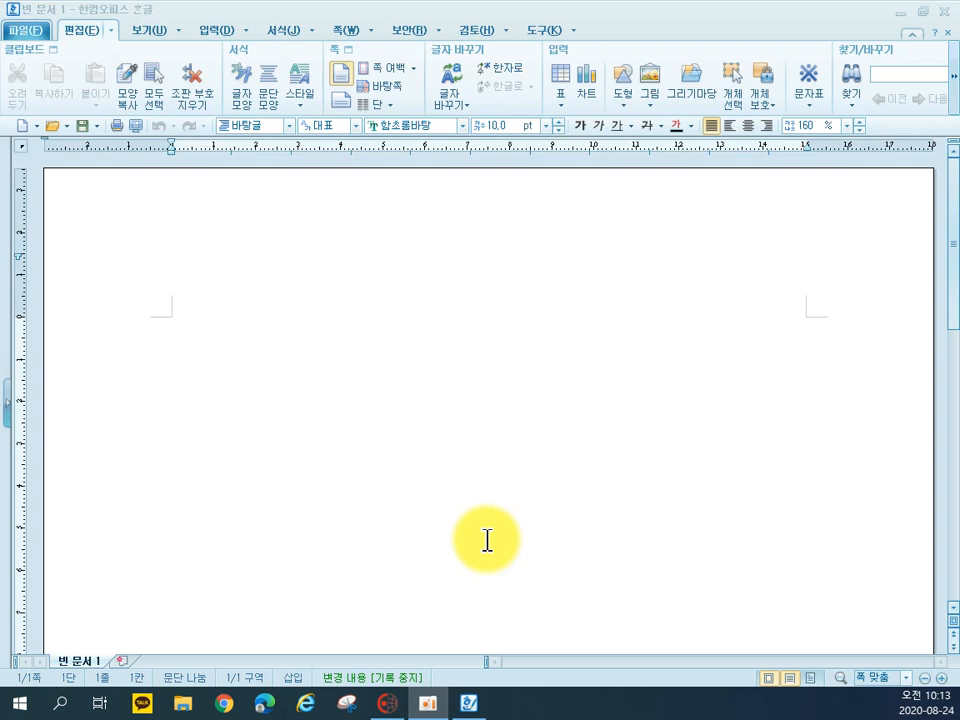
# Open the page setup for the blank document and set the top and bottom margins to 10 mm
pyautogui.click(429, 435)
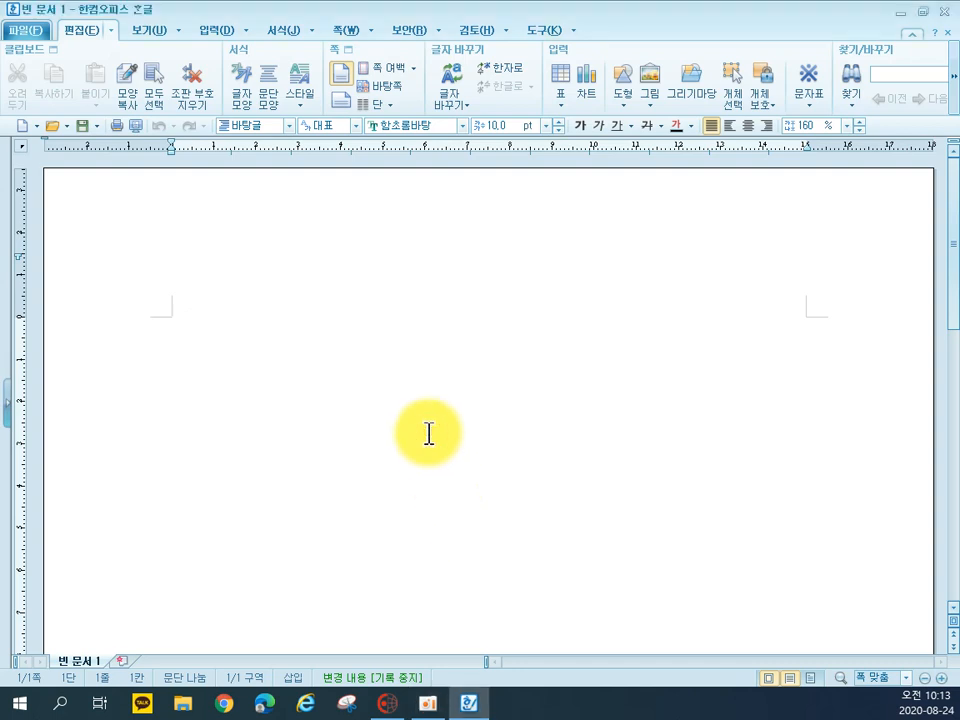
pyautogui.press('F7')
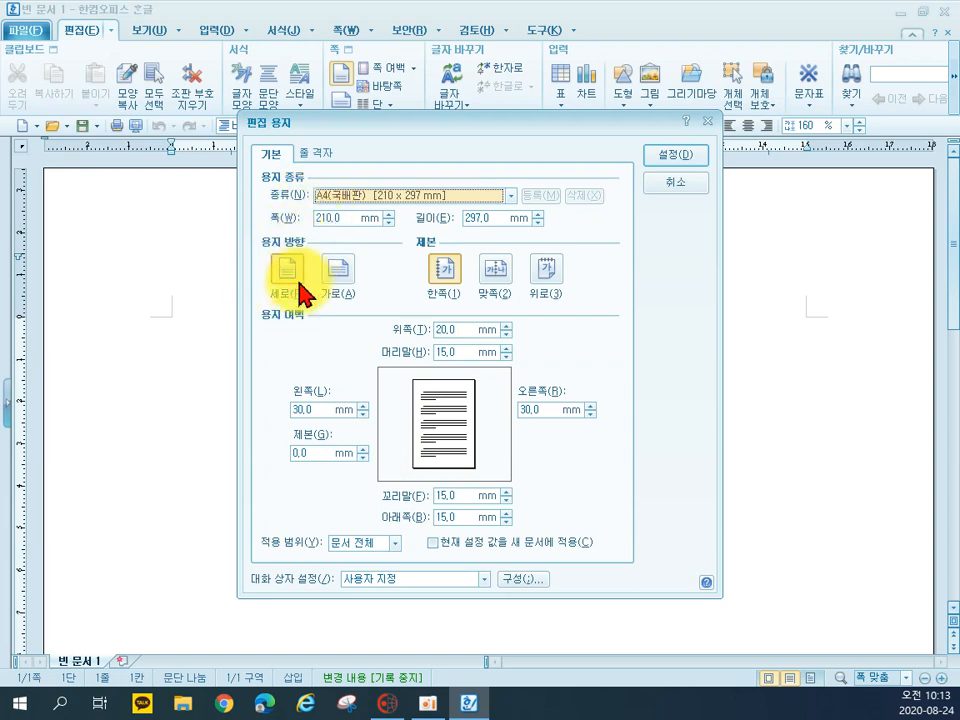
pyautogui.click(467, 329)
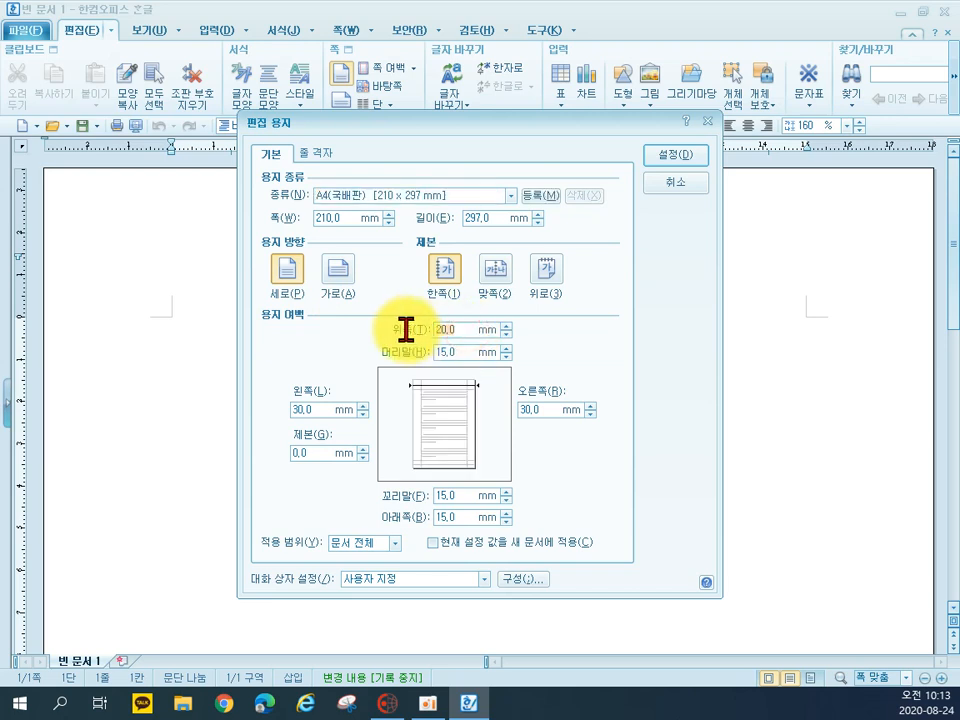
pyautogui.write('10')
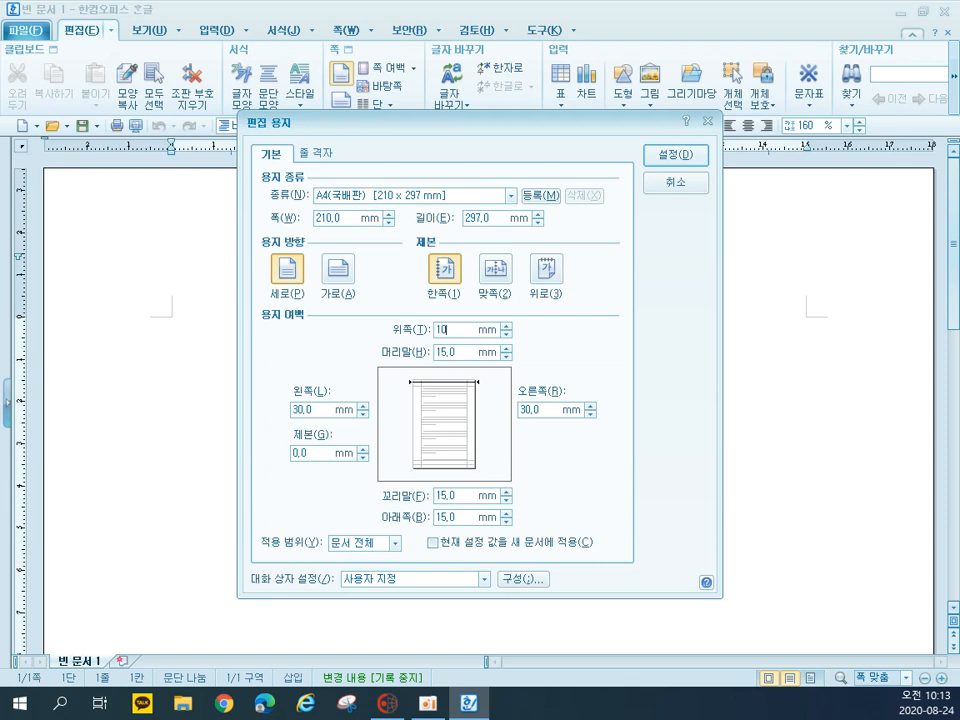
pyautogui.click(453, 517)
pyautogui.write('10')
# Set the left and right page margins to 11 mm
pyautogui.click(308, 410)
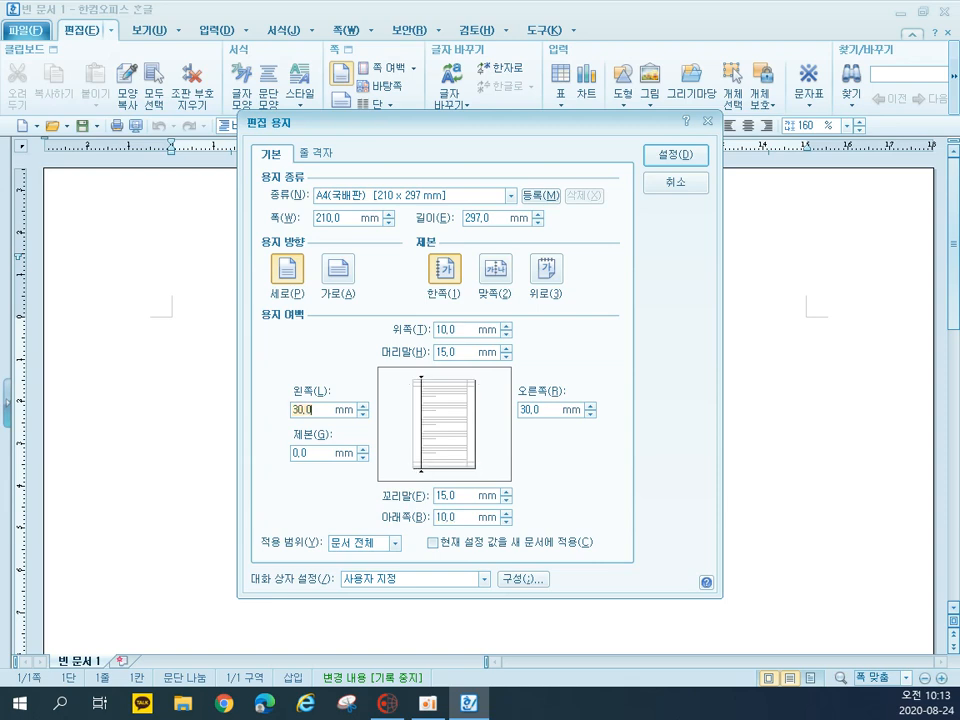
pyautogui.write('11')
pyautogui.press('Tab')
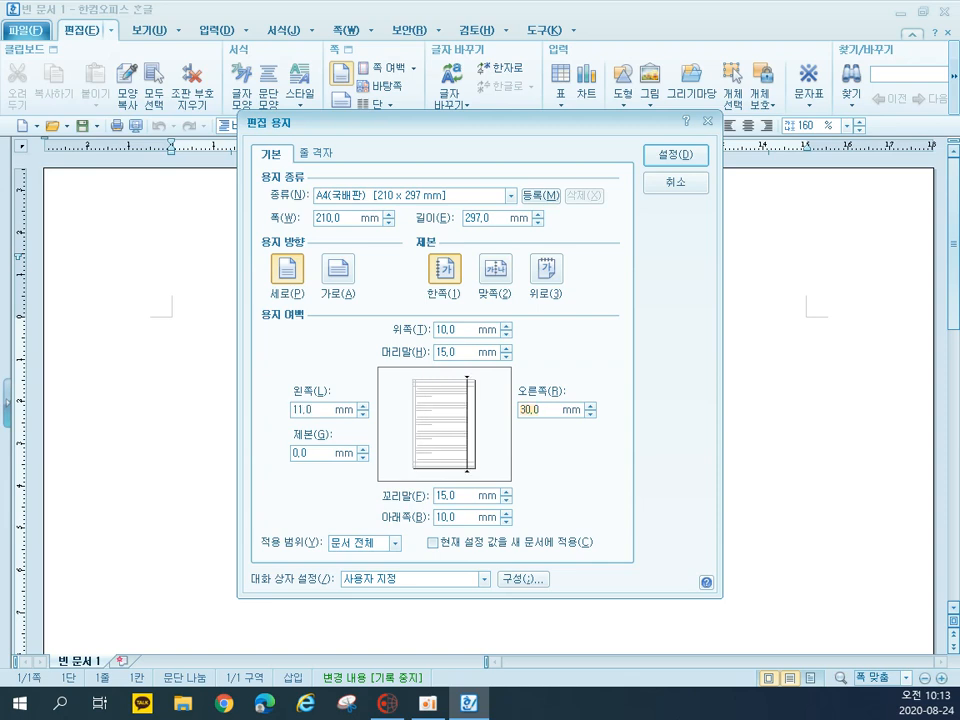
pyautogui.write('11')
pyautogui.press('Tab')
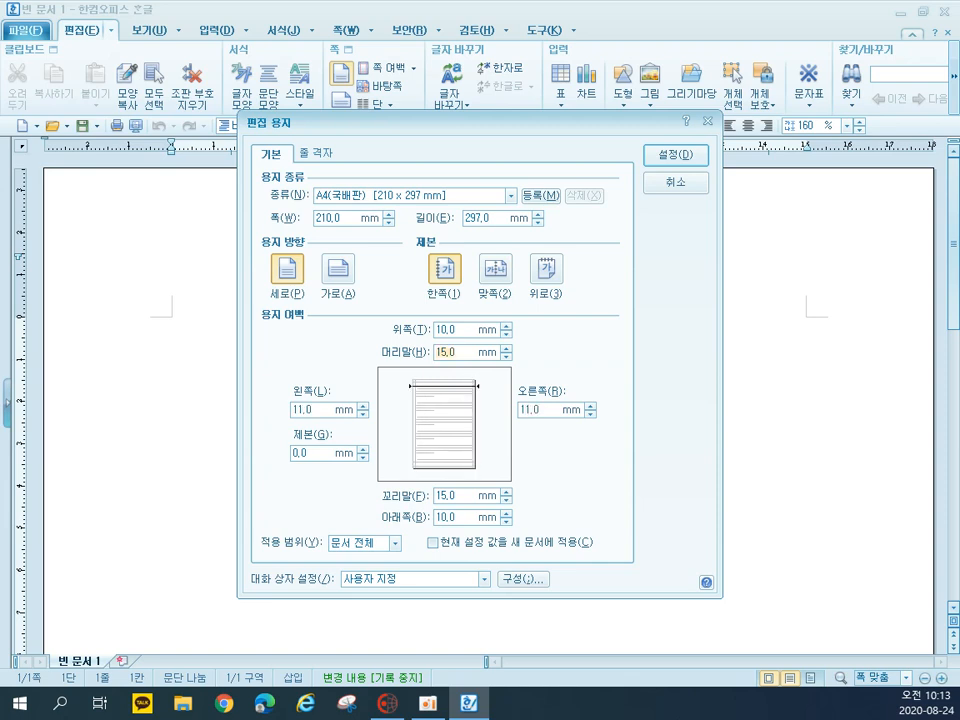
# Set the header and footer margins to 10 mm and apply the page setup
pyautogui.write('10')
pyautogui.press('Tab')
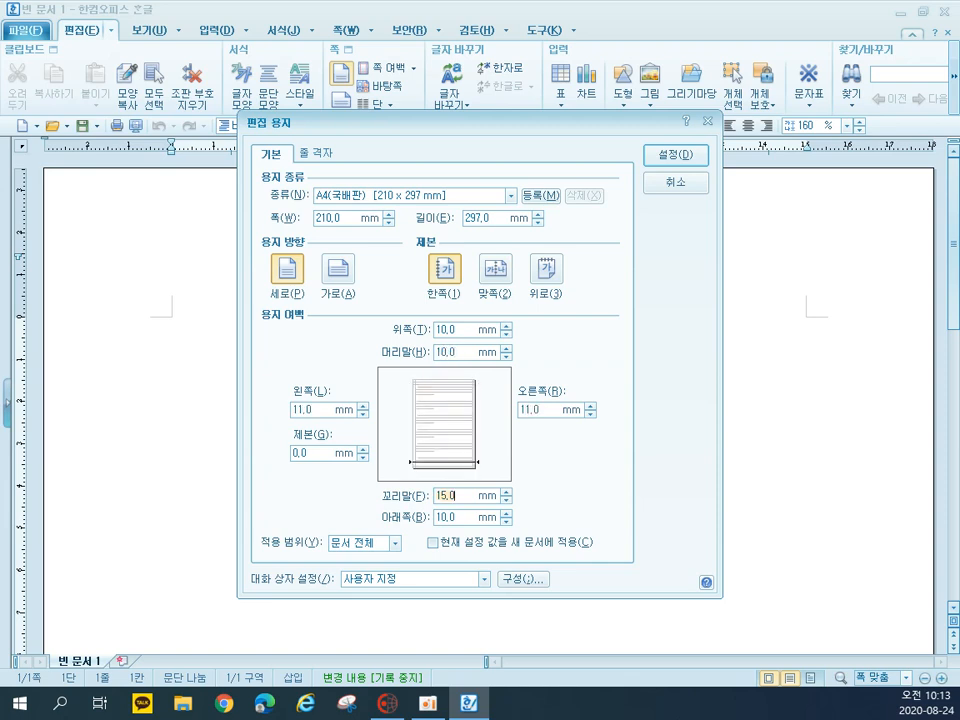
pyautogui.write('10')
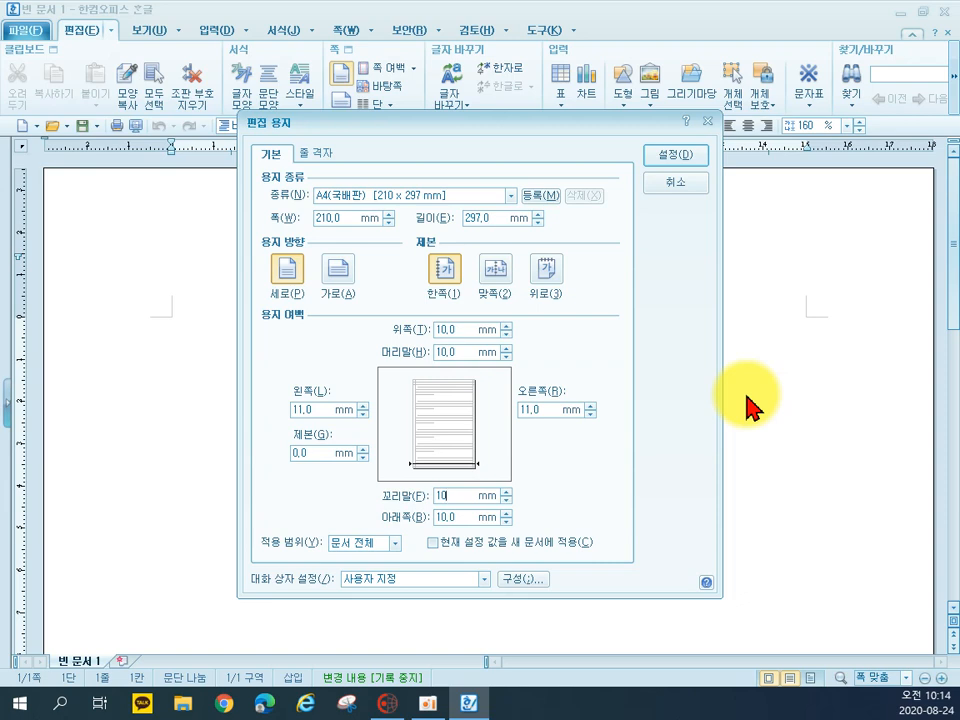
pyautogui.press('Return')
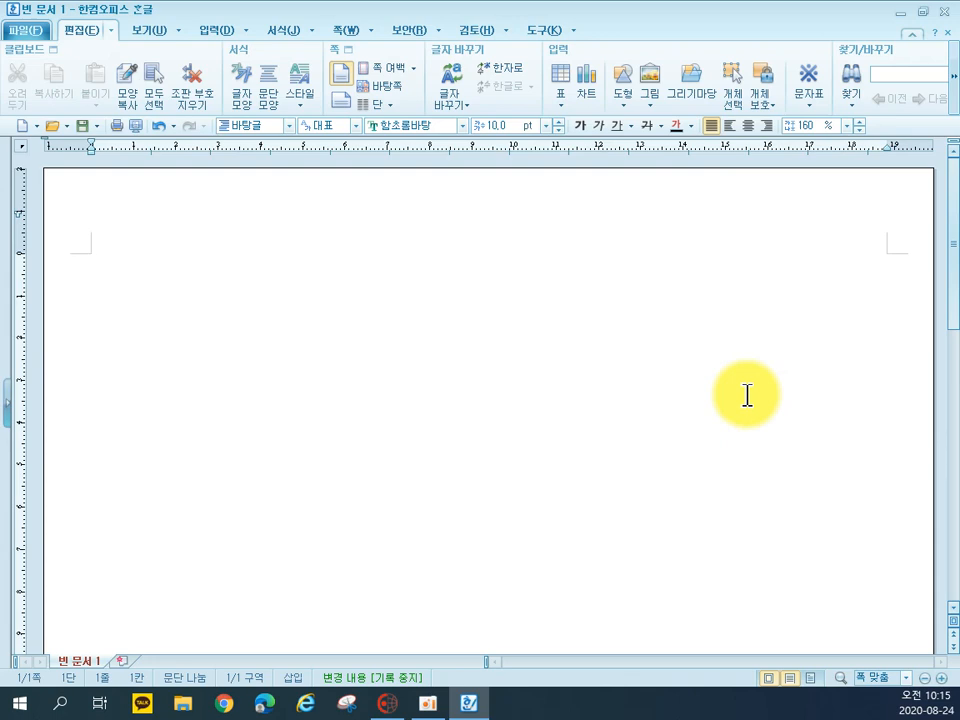
# Enter "2." on the first line and insert a table with 6 rows and 5 columns on the line below
pyautogui.write('2.')
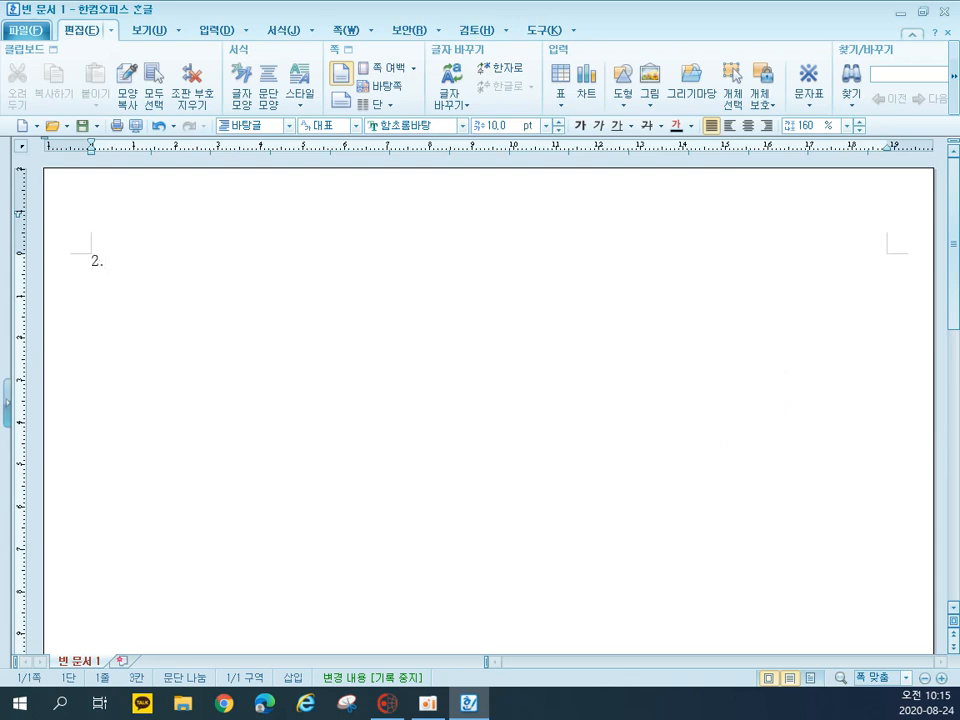
pyautogui.press('Return')
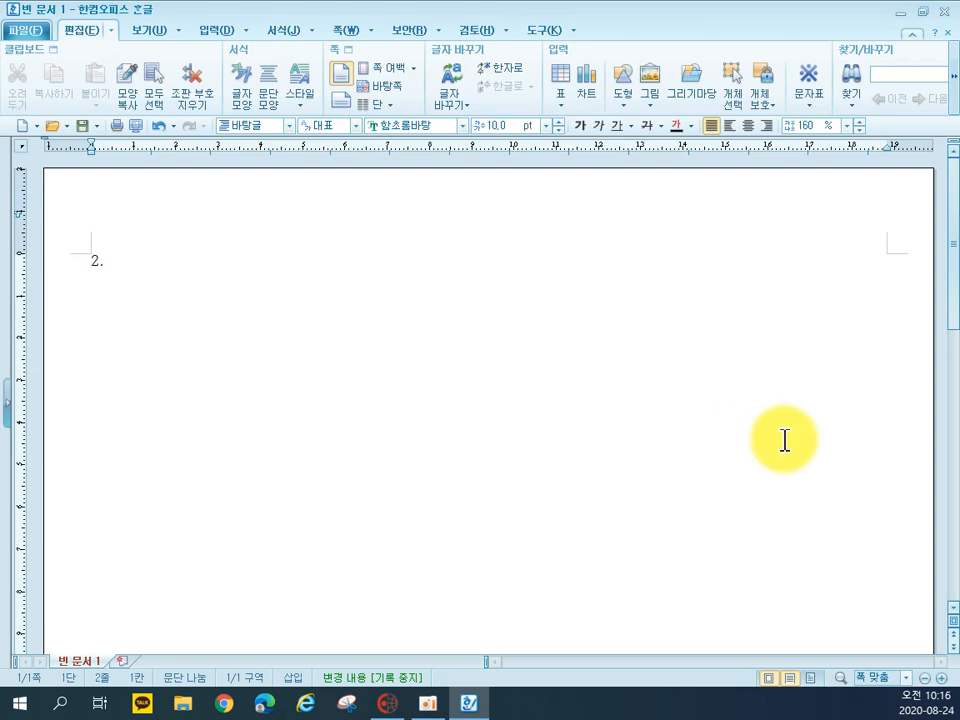
pyautogui.click(214, 31)
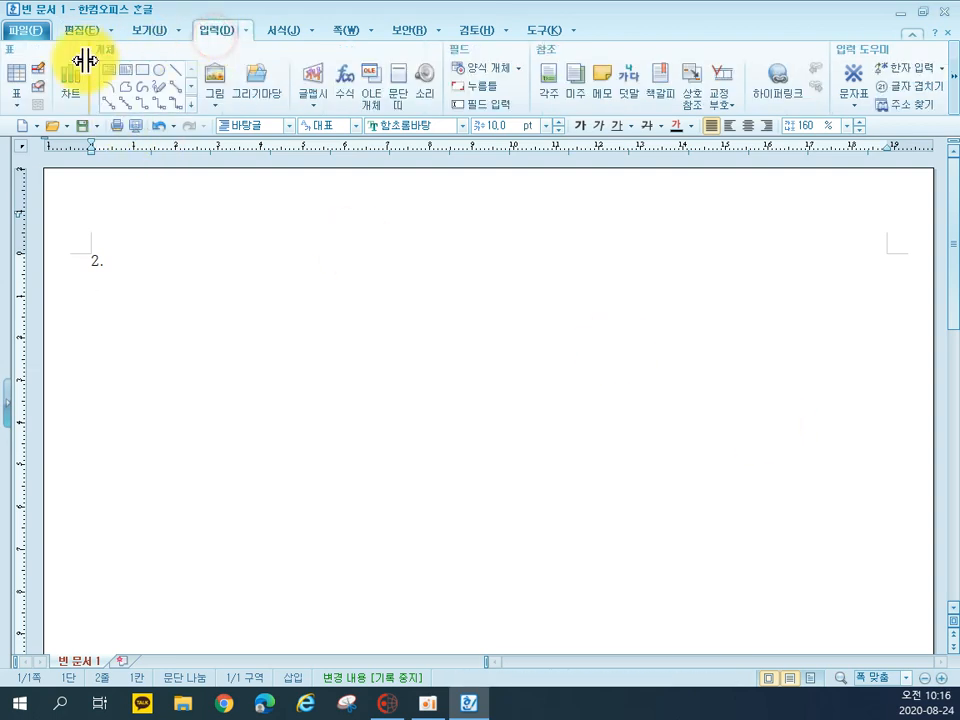
pyautogui.click(14, 78)
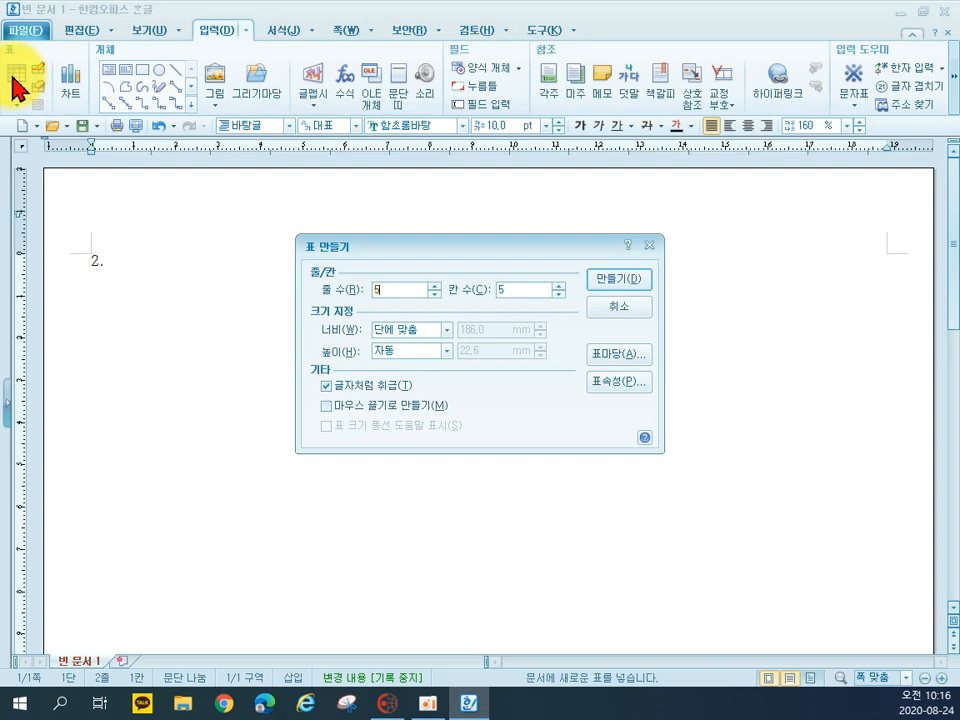
pyautogui.doubleClick(395, 290)
pyautogui.write('6')
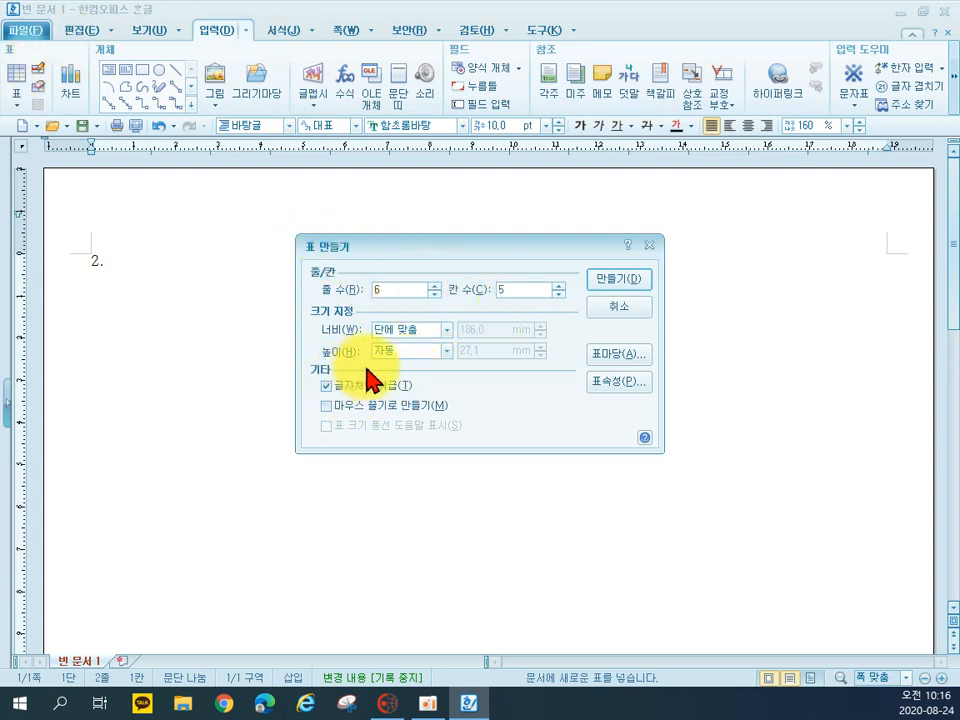
pyautogui.click(624, 282)
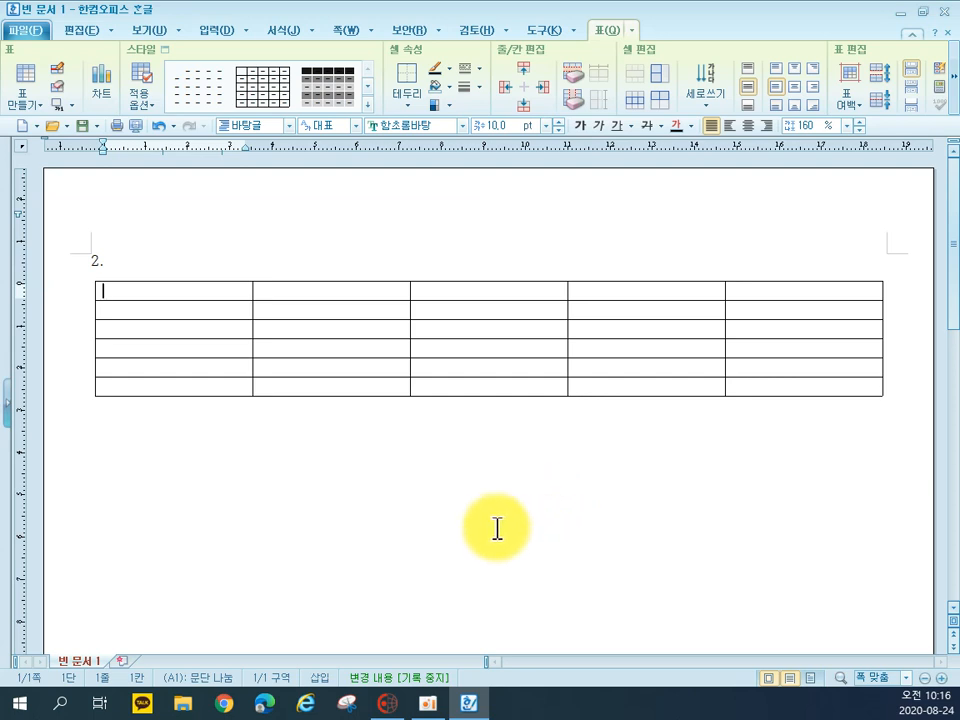
# Enter the heading 관심분야 in the table's first header cell
pyautogui.write('고심ㅂ')
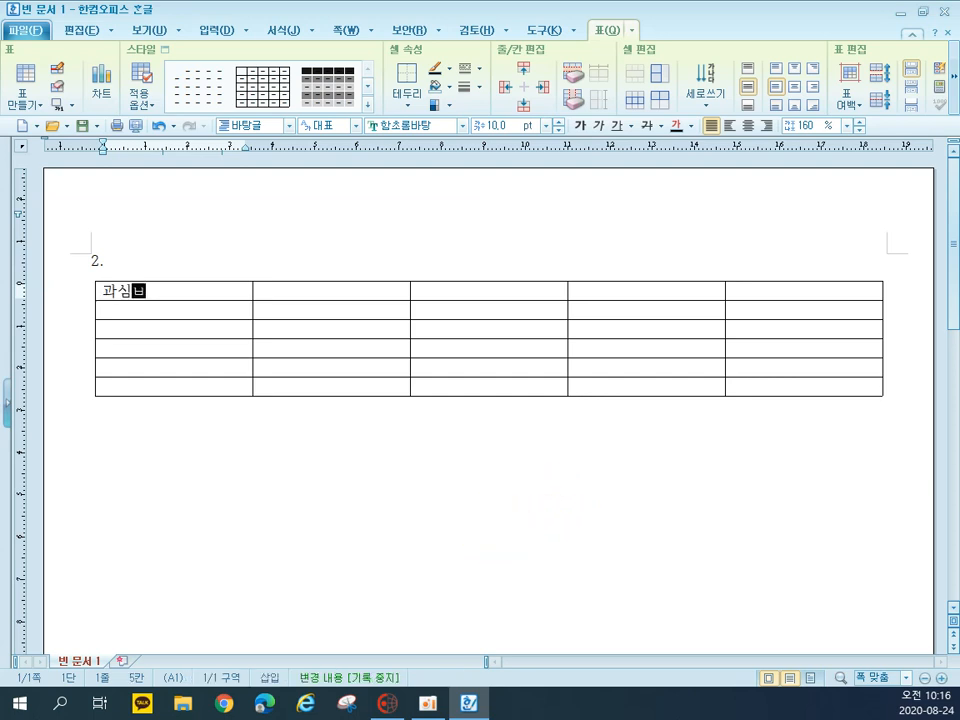
pyautogui.press('BackSpace')
pyautogui.press('BackSpace')
pyautogui.press('BackSpace')
pyautogui.write('관ㅅ심분야')
pyautogui.press('Tab')
# Fill the remaining header cells with 2008년, 2009년, 2010년 and 2011년
pyautogui.write('2008년')
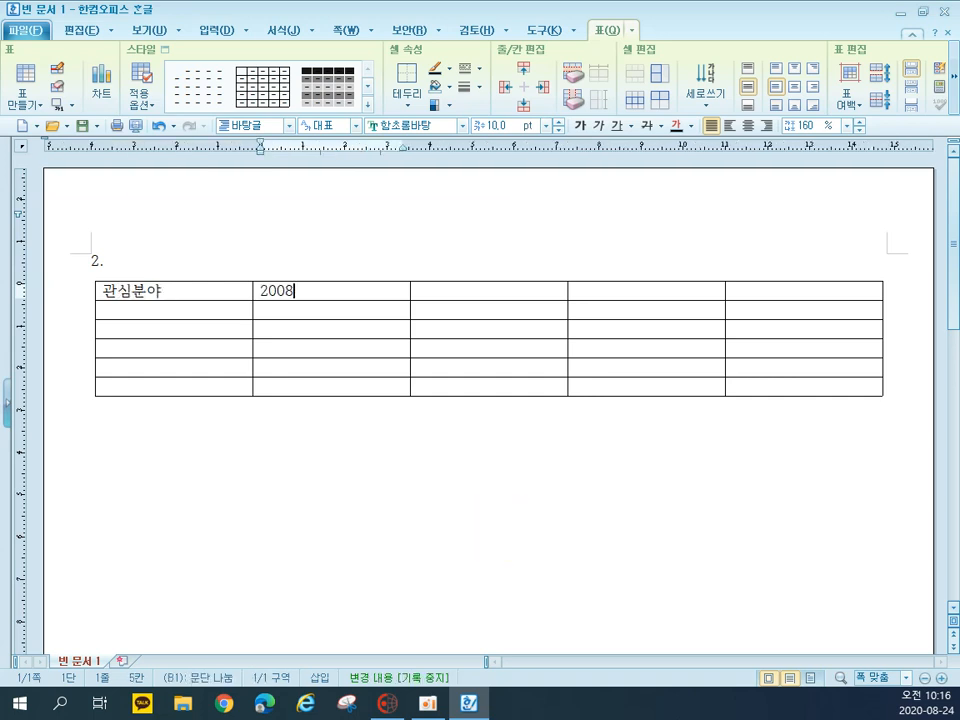
pyautogui.press('Tab')
pyautogui.write('2009년')
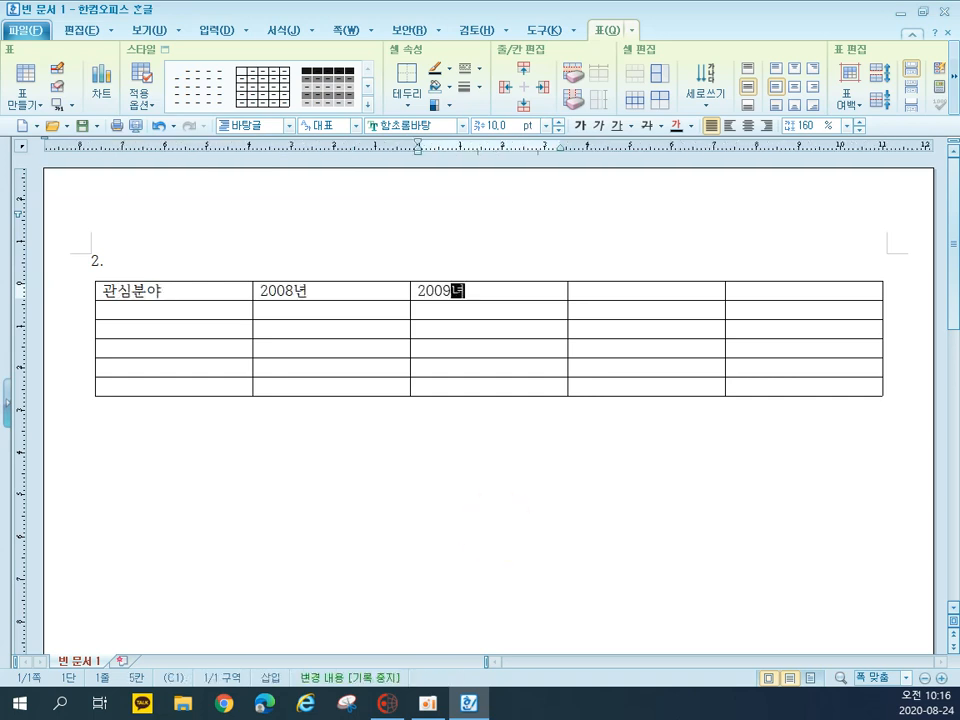
pyautogui.press('Tab')
pyautogui.write('2010년')
pyautogui.press('Tab')
pyautogui.write('2011년')
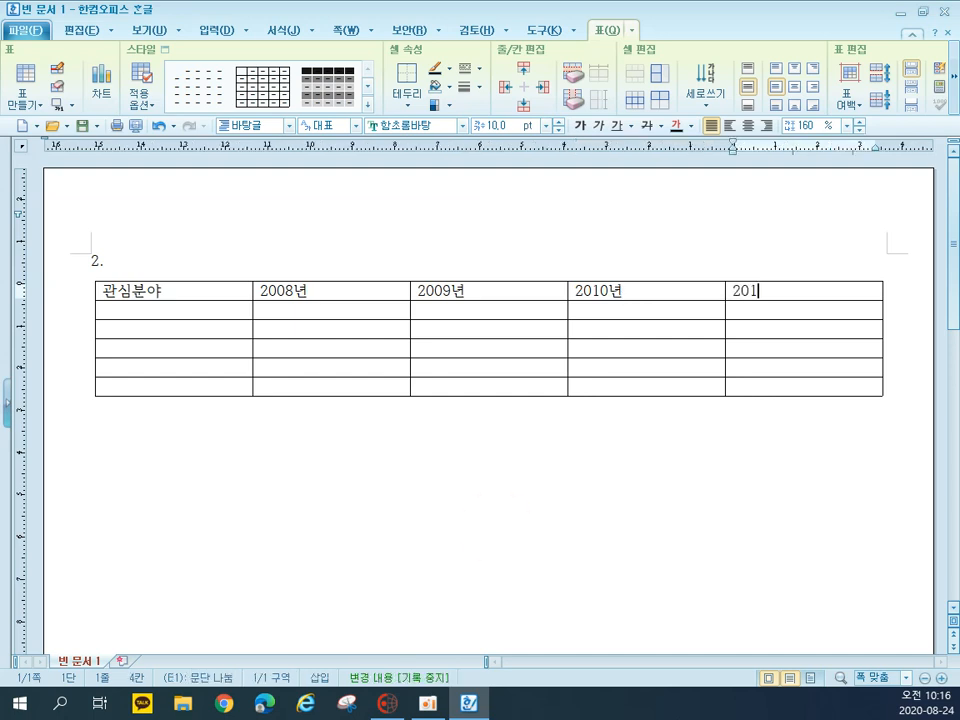
pyautogui.press('Tab')
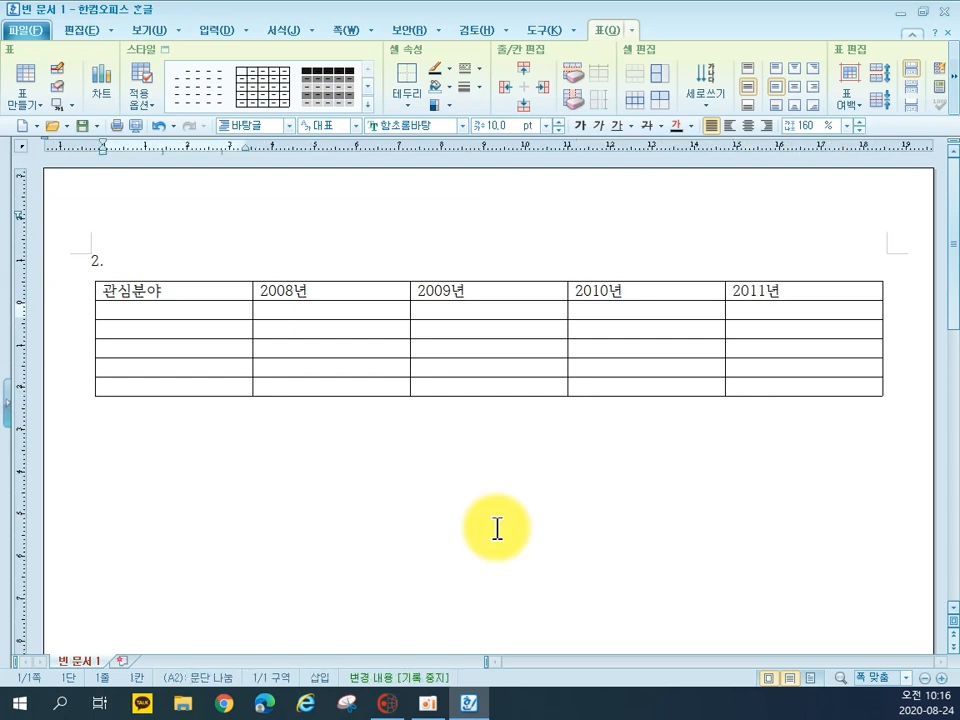
# Fill the second table row with 가공식품, 3978, 3916, 4781 and 5958
pyautogui.write('가공식품')
pyautogui.press('Tab')
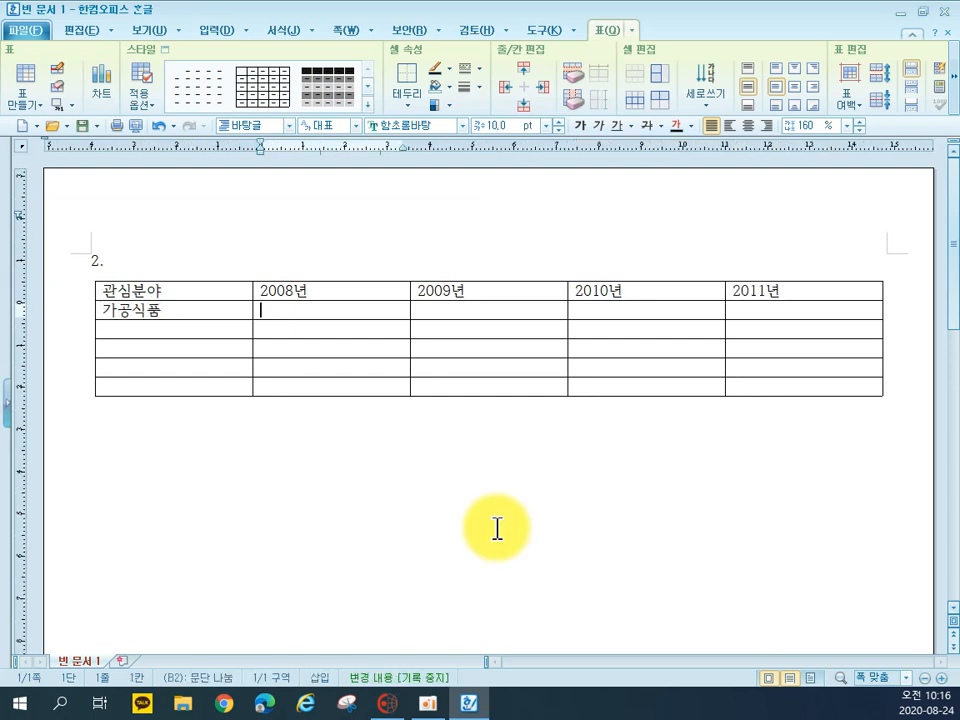
pyautogui.write('3978')
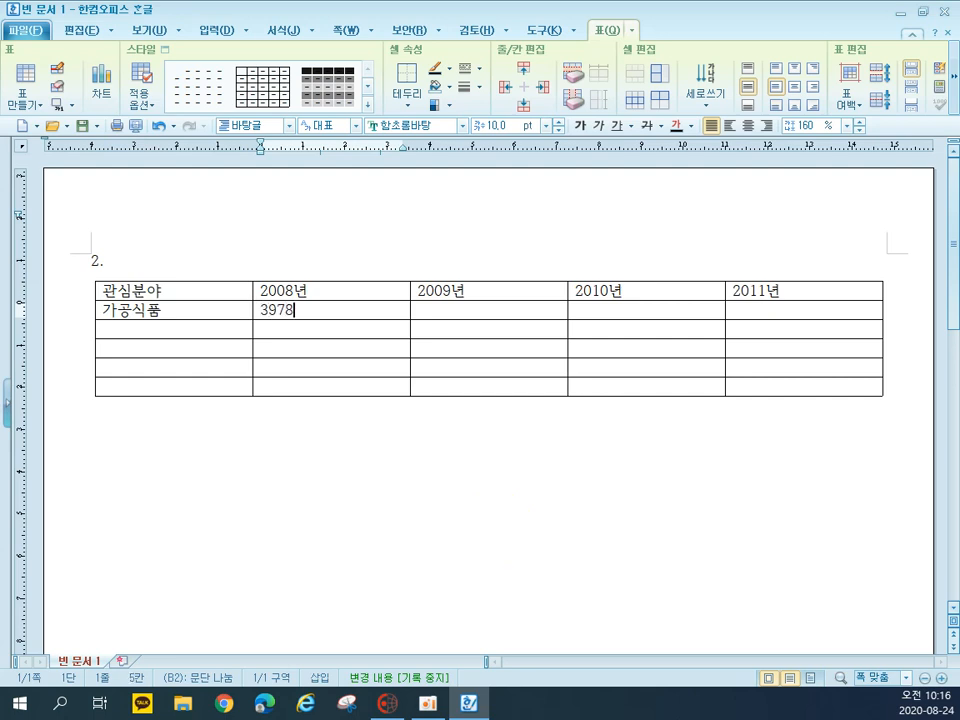
pyautogui.press('Tab')
pyautogui.write('3916')
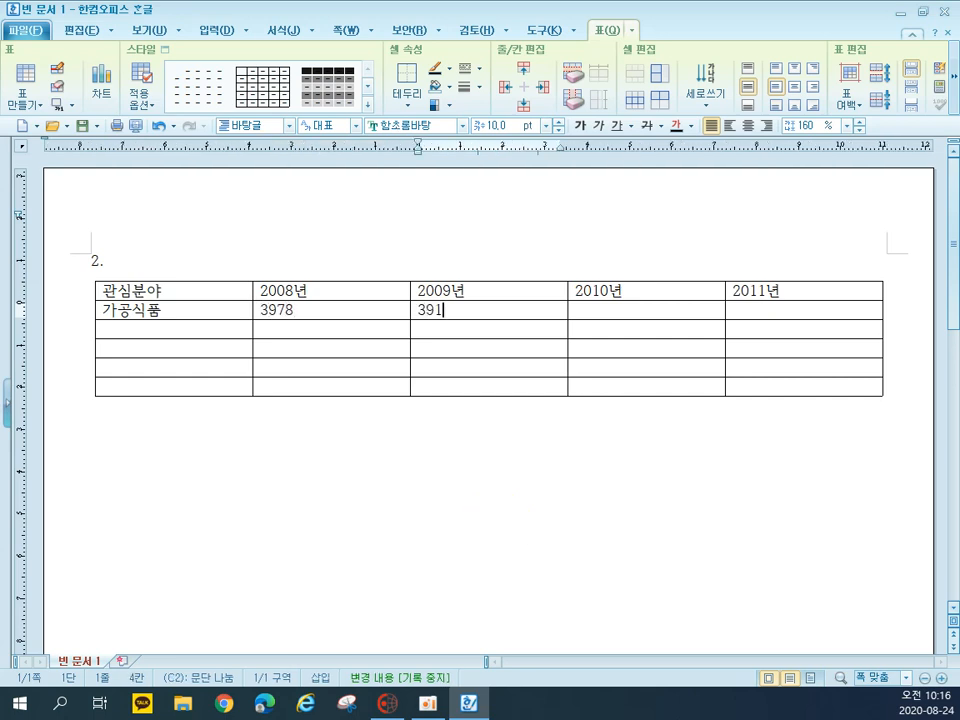
pyautogui.press('Tab')
pyautogui.write('4781')
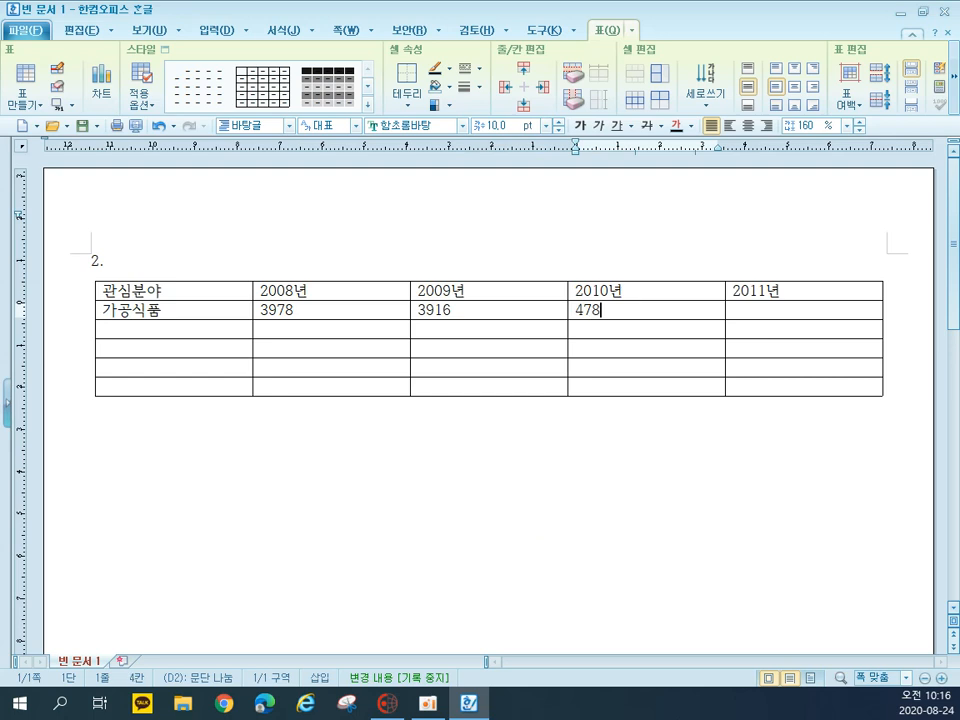
pyautogui.press('Tab')
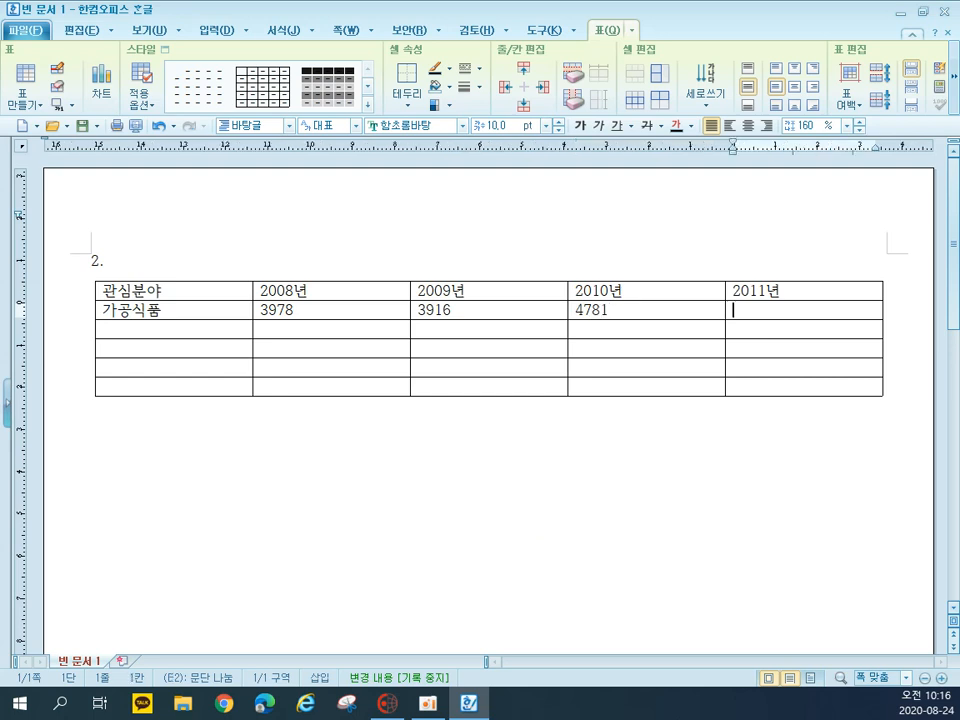
pyautogui.write('5958')
pyautogui.press('Tab')
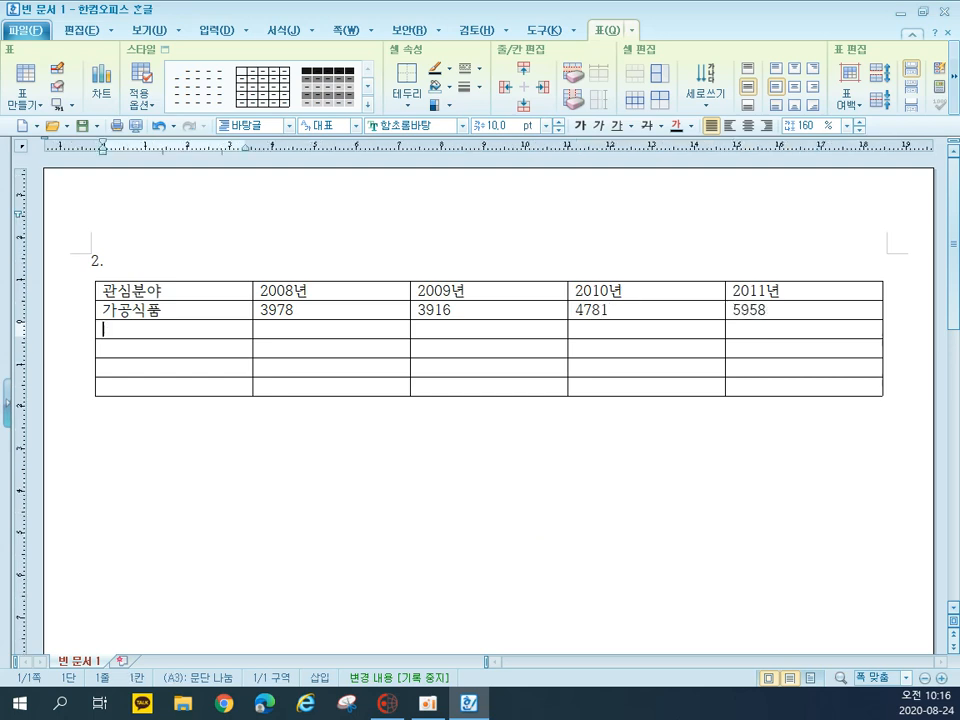
# Fill the third table row with 농수축산물, 2973, 3709, 2616 and 4958
pyautogui.write('농수축')
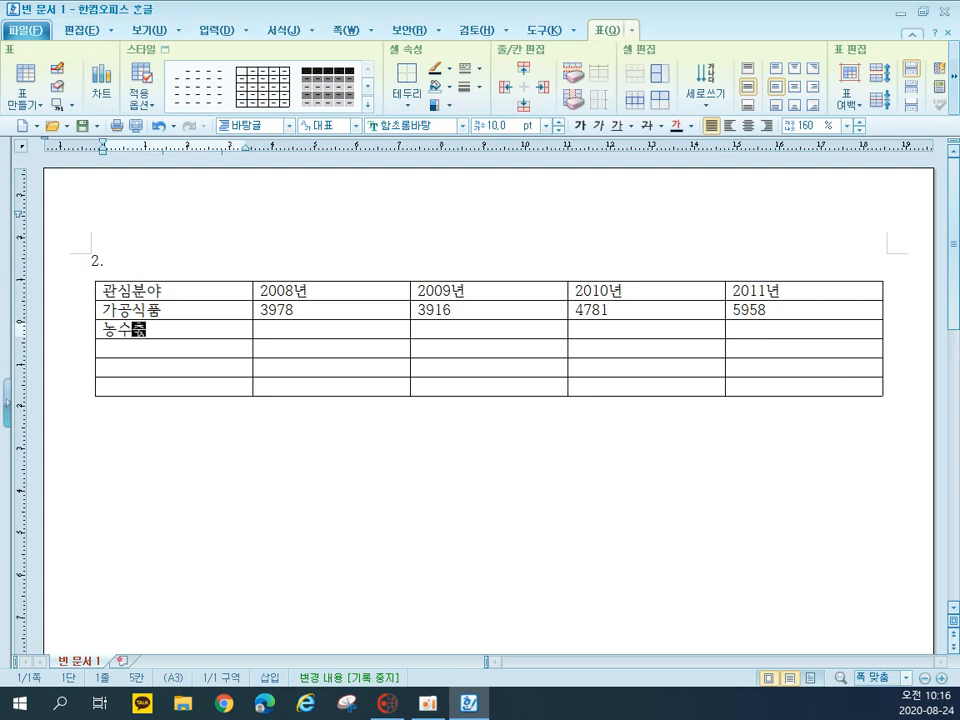
pyautogui.write('산물')
pyautogui.press('Tab')
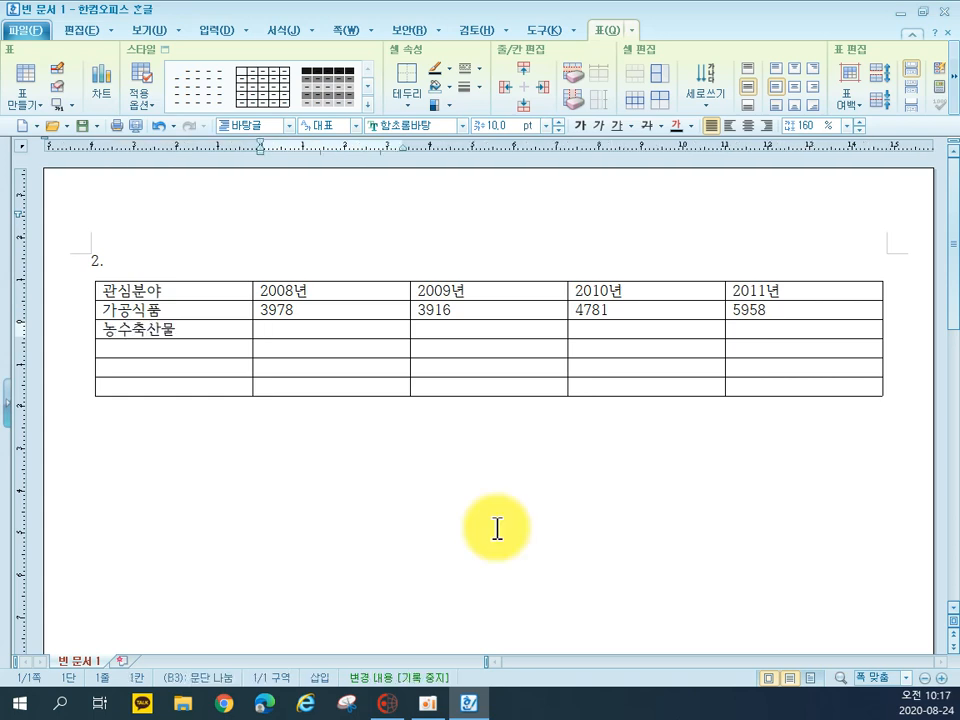
pyautogui.write('2973')
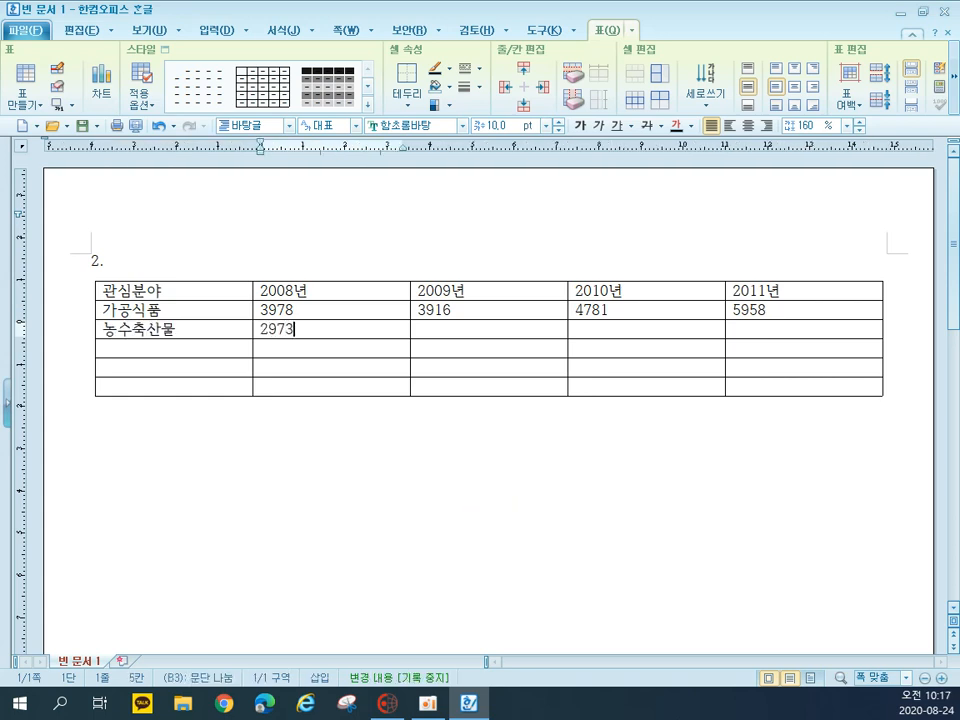
pyautogui.press('Tab')
pyautogui.write('3709')
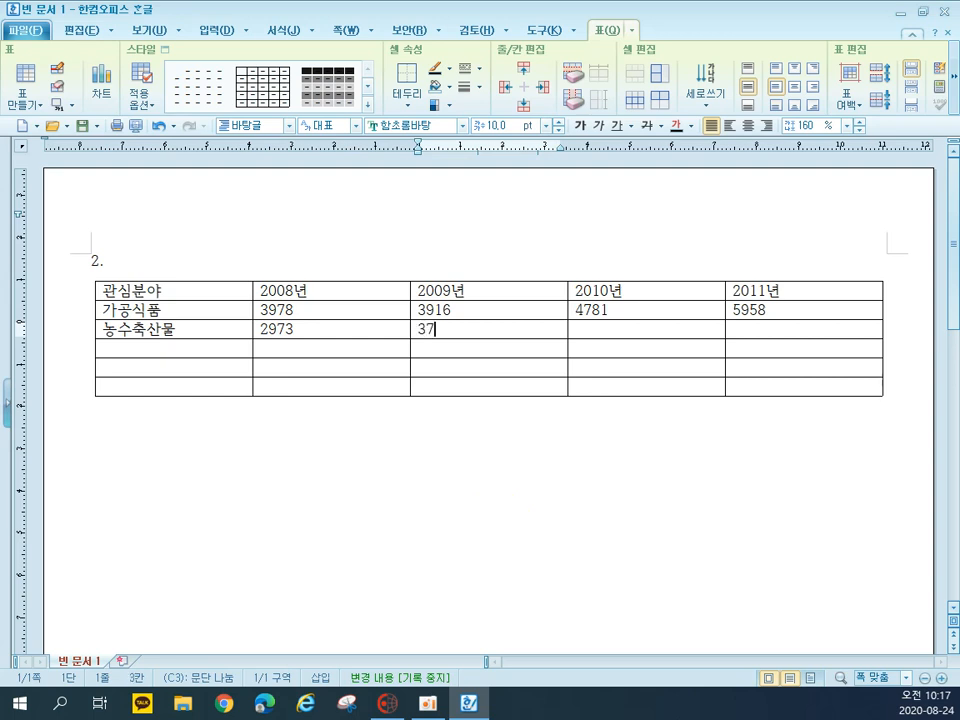
pyautogui.press('Tab')
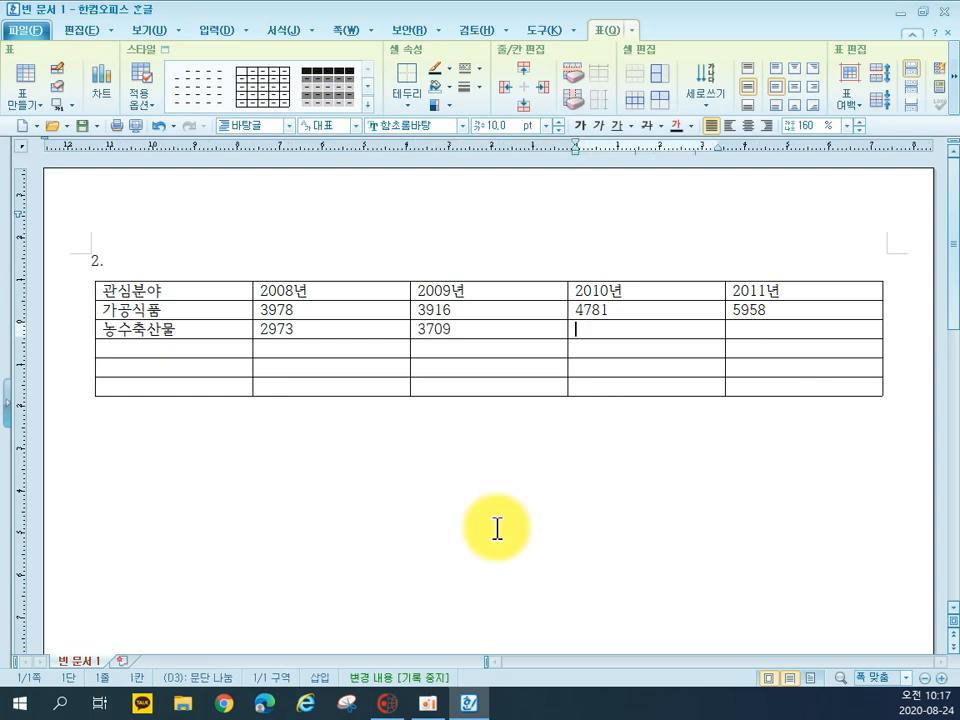
pyautogui.write('2616')
pyautogui.press('Tab')
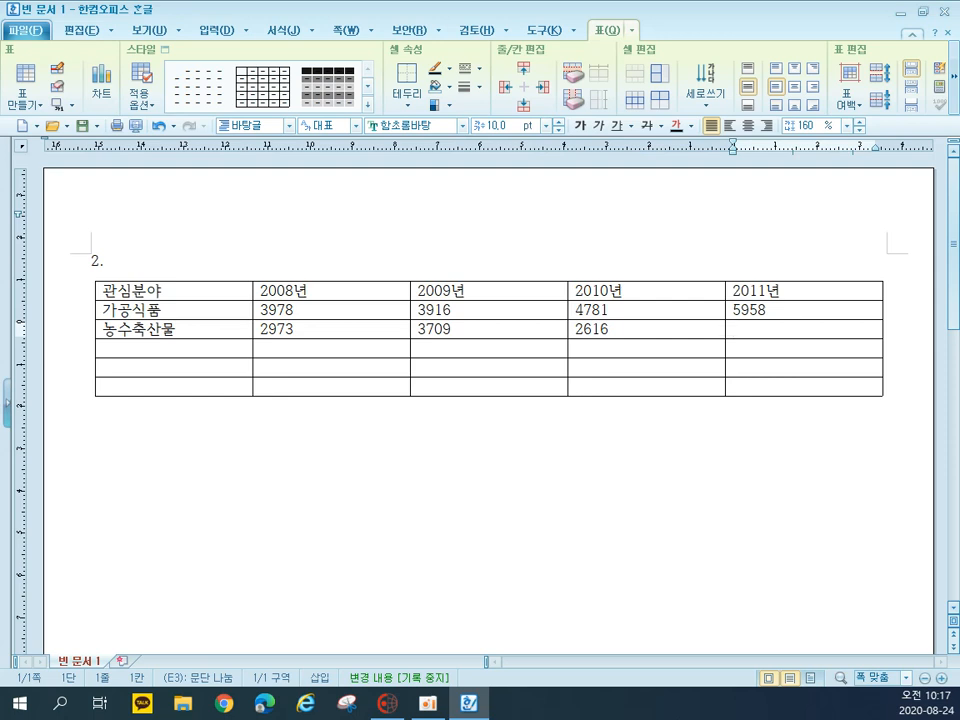
pyautogui.write('4958')
pyautogui.press('Tab')
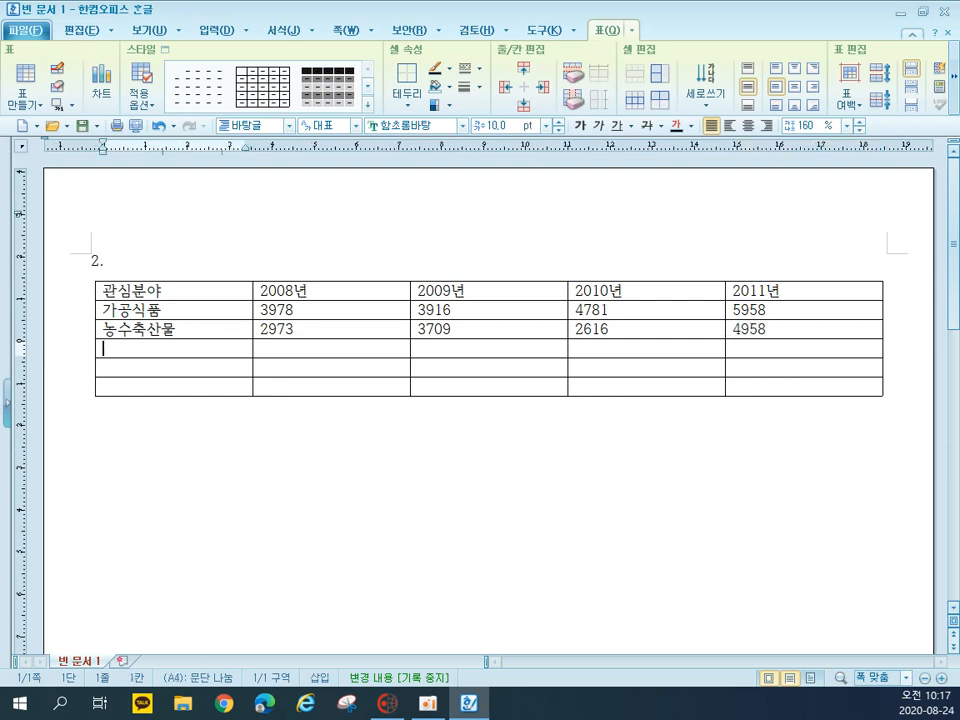
# Fill the fourth table row with 제과제방, 2961, 4352, 2253 and 3056
pyautogui.write('제과')
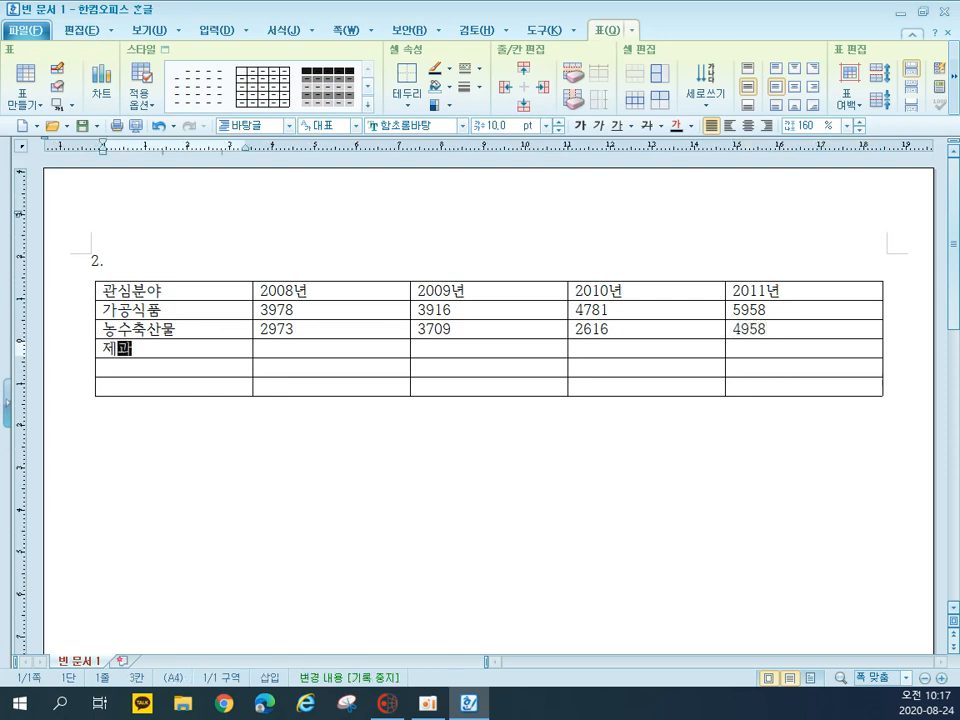
pyautogui.write('제방')
pyautogui.press('Tab')
pyautogui.write('2961')
pyautogui.press('Tab')
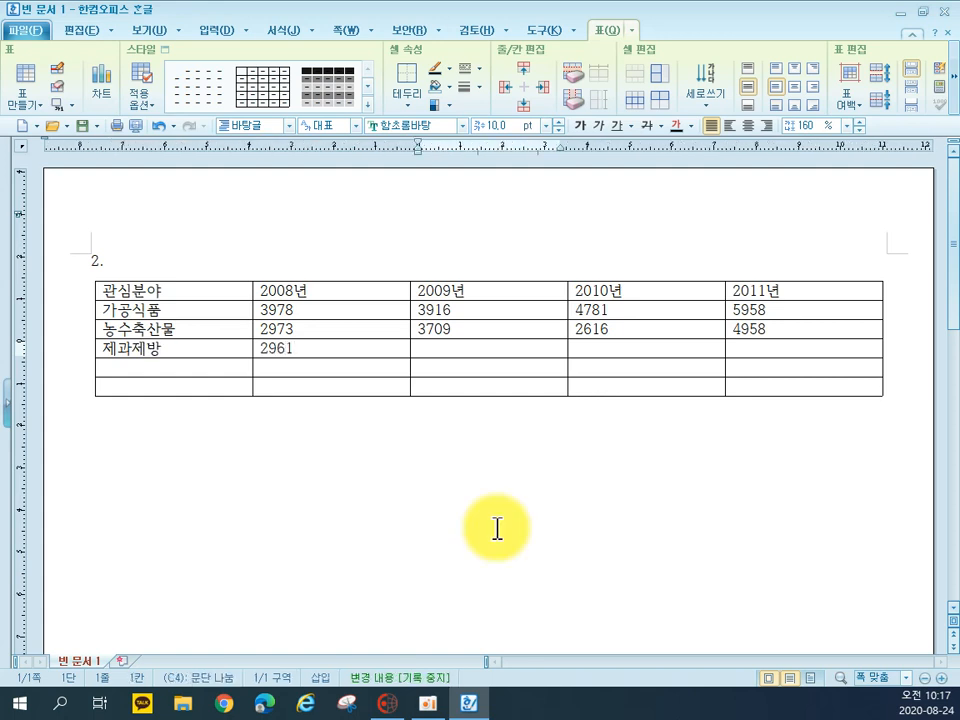
pyautogui.write('4352')
pyautogui.press('Tab')
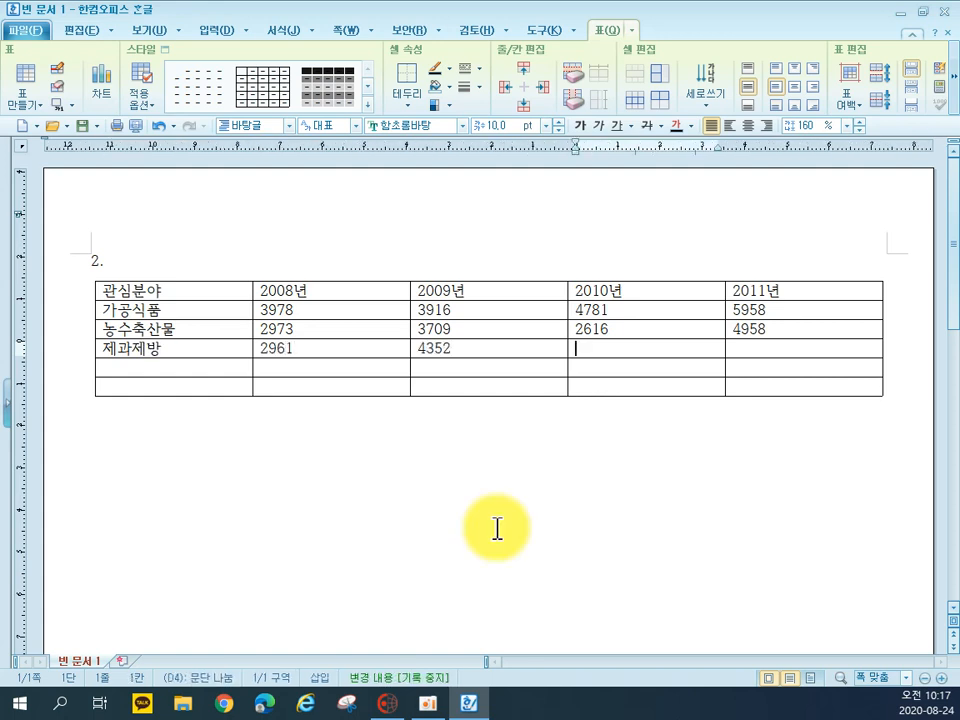
pyautogui.write('32')
pyautogui.press('BackSpace')
pyautogui.press('BackSpace')
pyautogui.write('2253')
pyautogui.press('Tab')
pyautogui.write('3065')
pyautogui.press('BackSpace')
pyautogui.press('BackSpace')
pyautogui.write('56')
pyautogui.press('Tab')
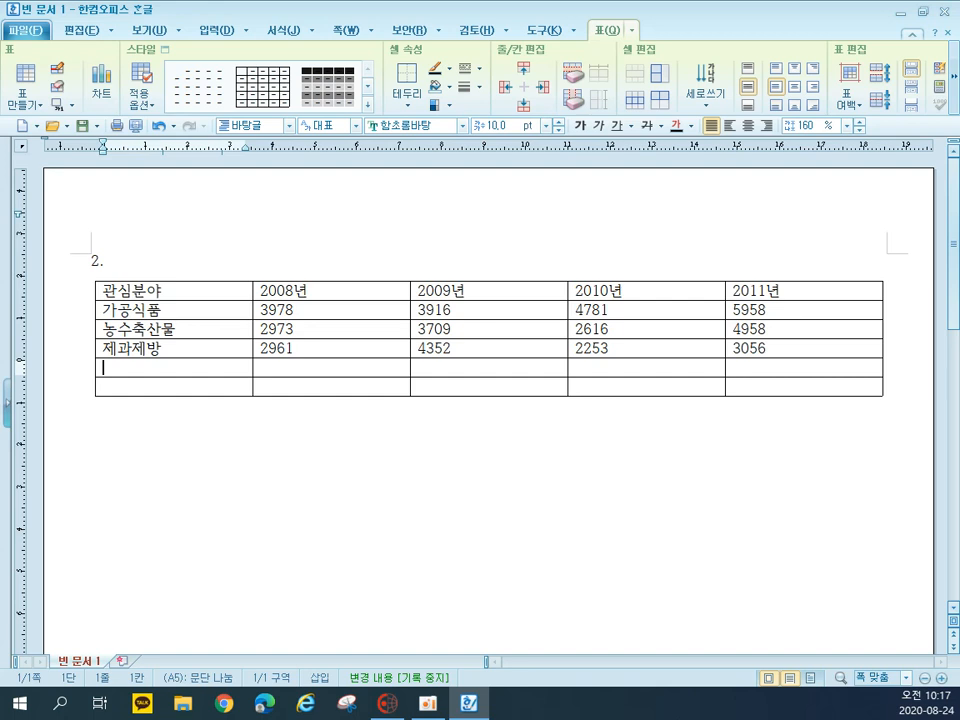
# Fill the fifth table row with 커피류, 2612, 1621, 4303 and 2347, and label the last row 합계
pyautogui.write('커피류')
pyautogui.press('Tab')
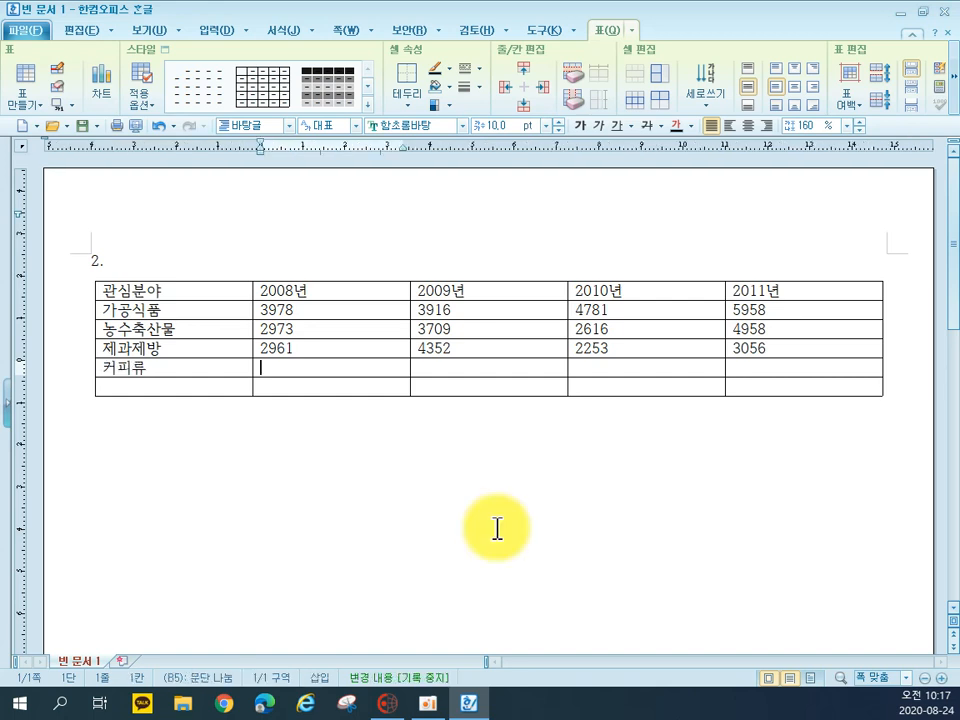
pyautogui.write('2613')
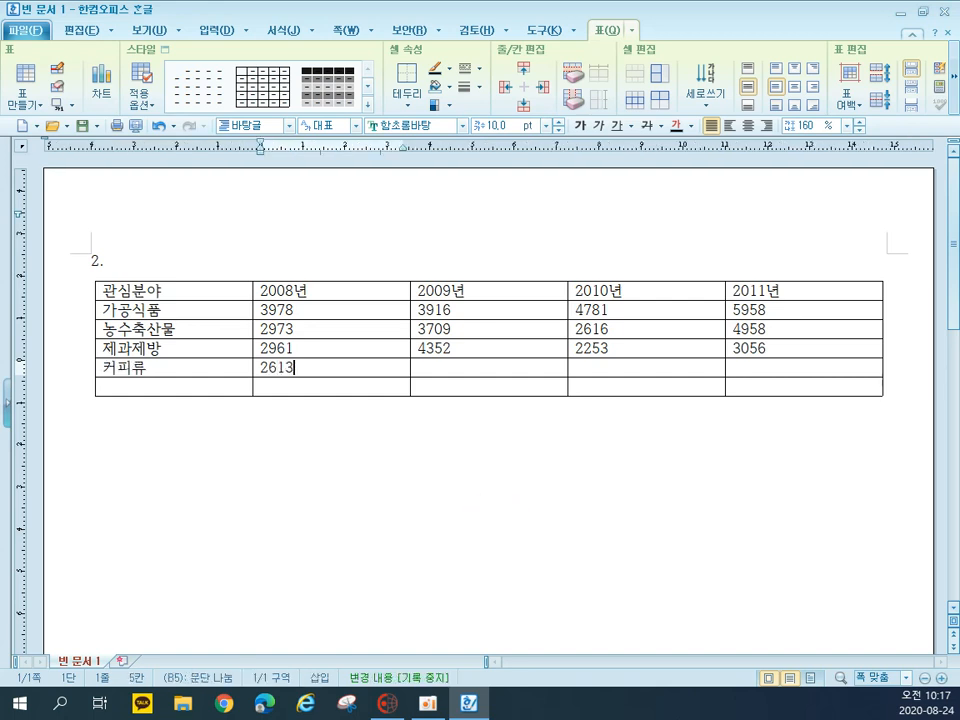
pyautogui.press('BackSpace')
pyautogui.write('2')
pyautogui.press('Tab')
pyautogui.write('1621')
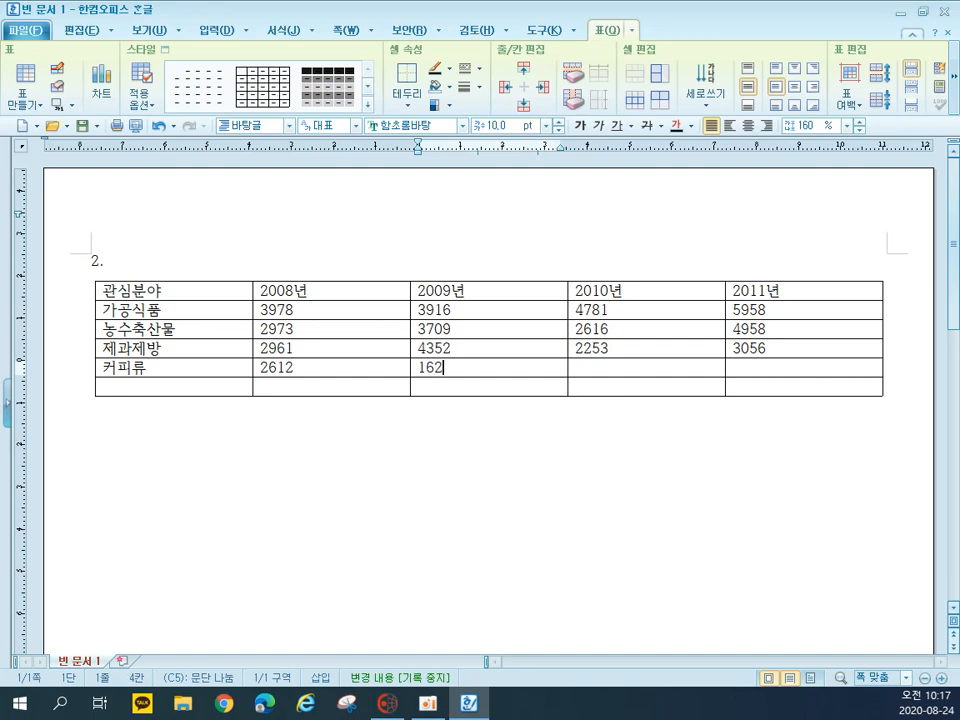
pyautogui.press('Tab')
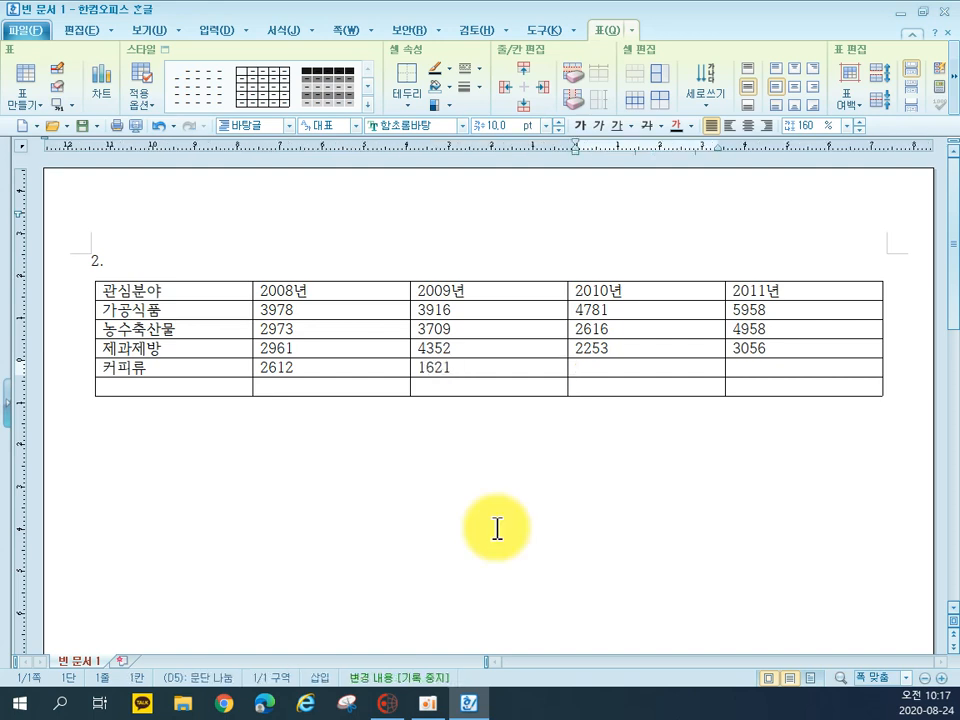
pyautogui.write('4303')
pyautogui.press('Tab')
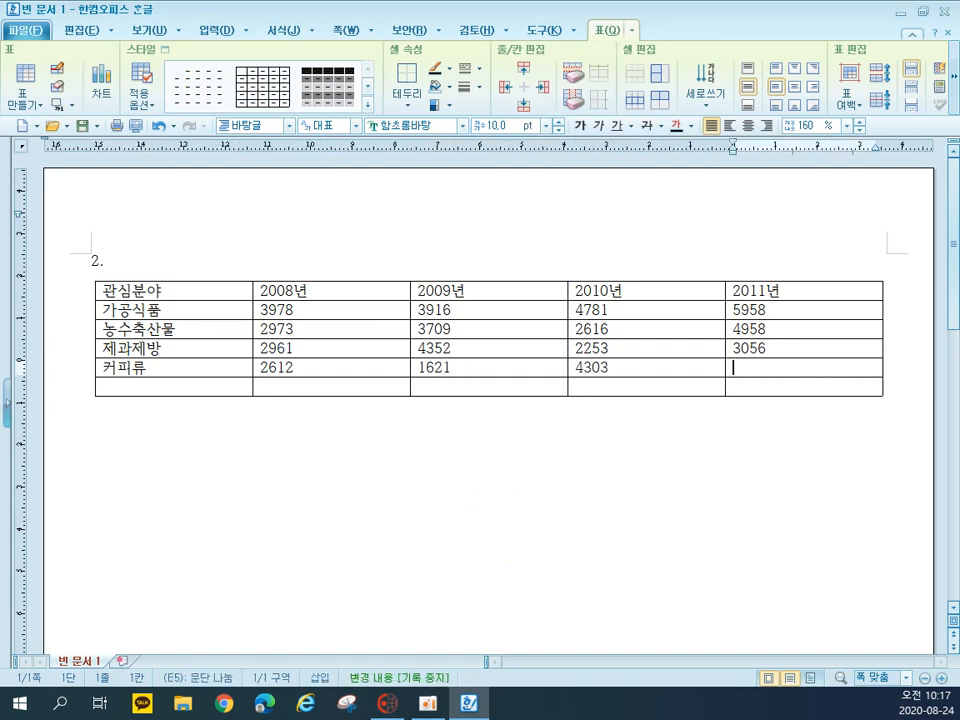
pyautogui.write('2347')
pyautogui.press('Tab')
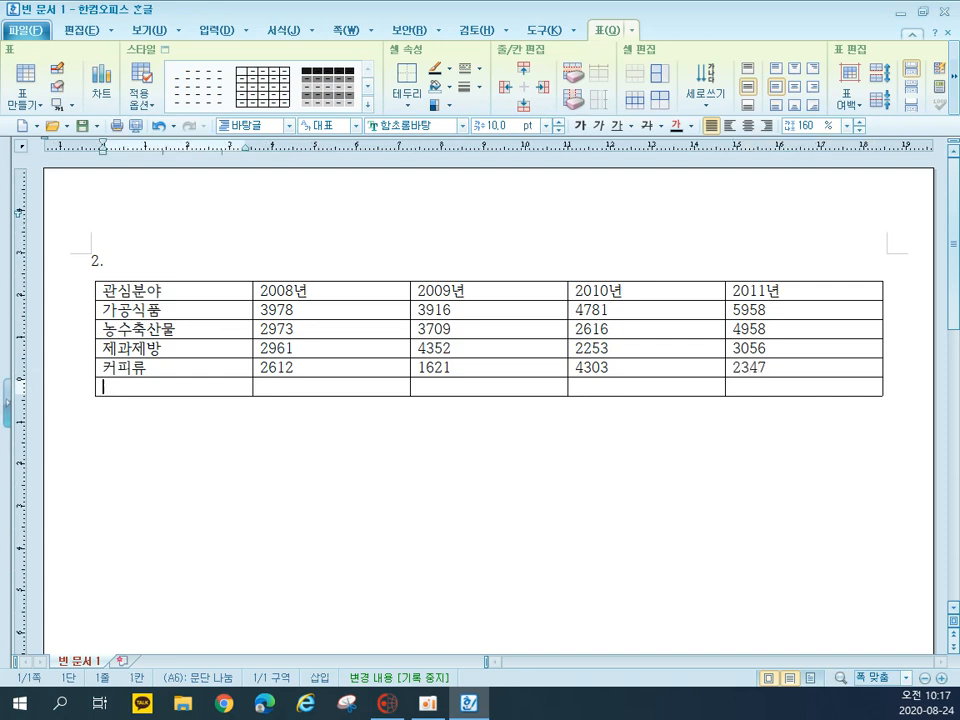
pyautogui.write('합계')
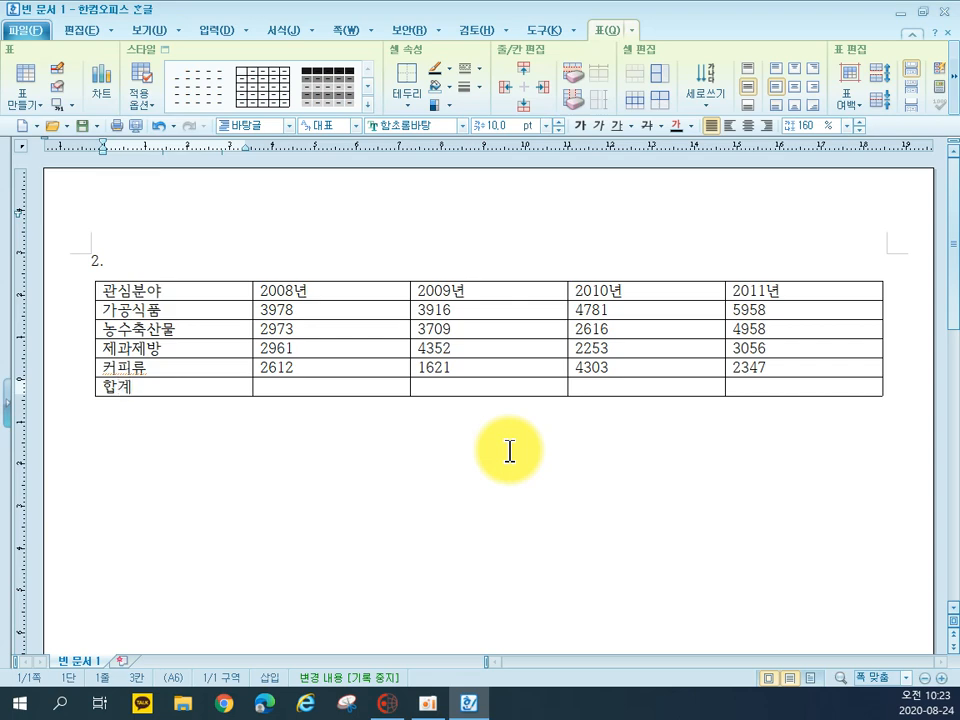
# Set the font of all the table's cells to 돋움
pyautogui.click(150, 290)
pyautogui.moveTo(150, 290); pyautogui.dragTo(804, 386)
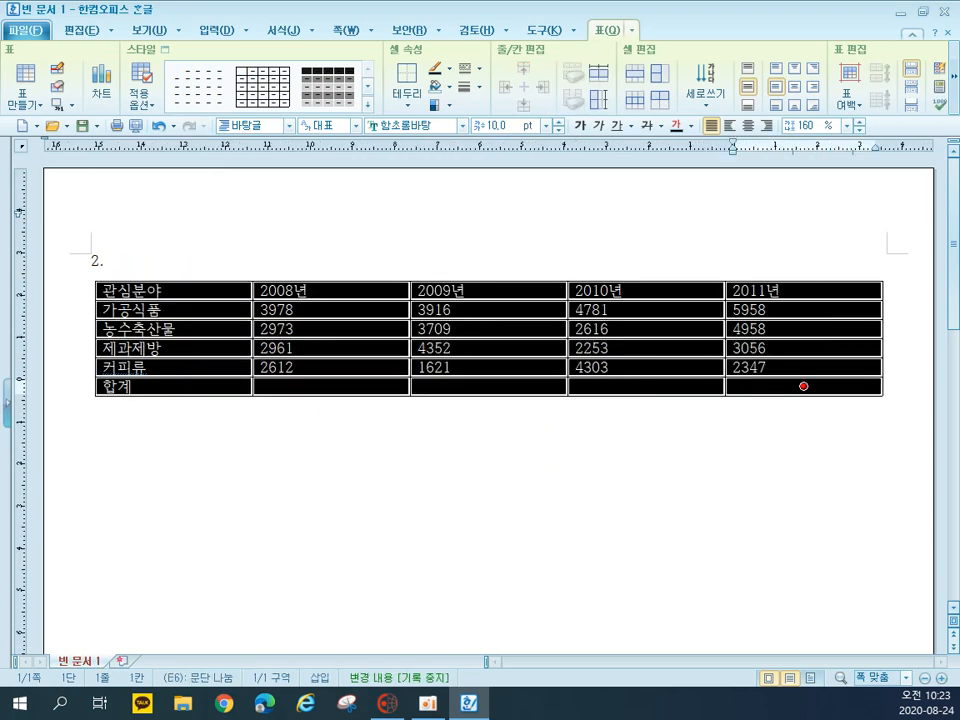
pyautogui.click(411, 125)
pyautogui.write('ㄷ')
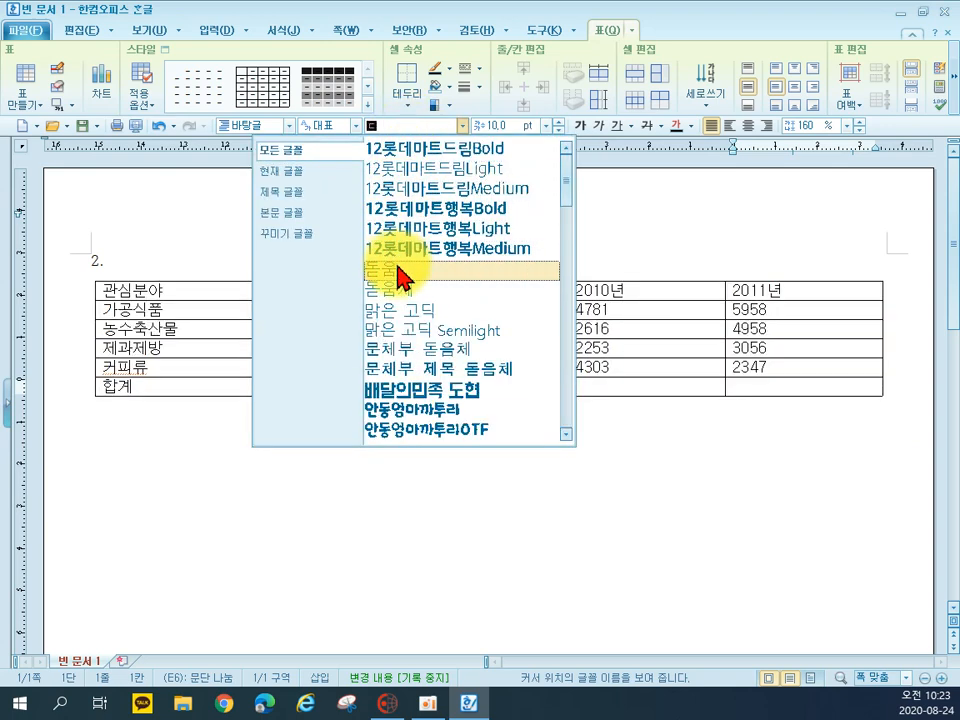
pyautogui.click(398, 266)
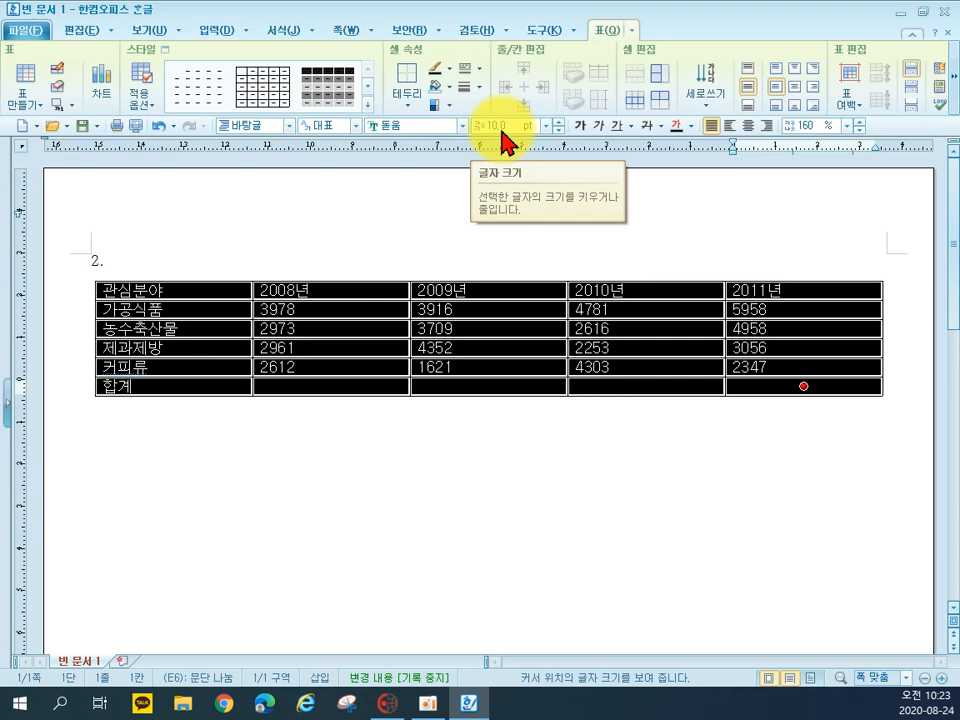
pyautogui.click(336, 253)
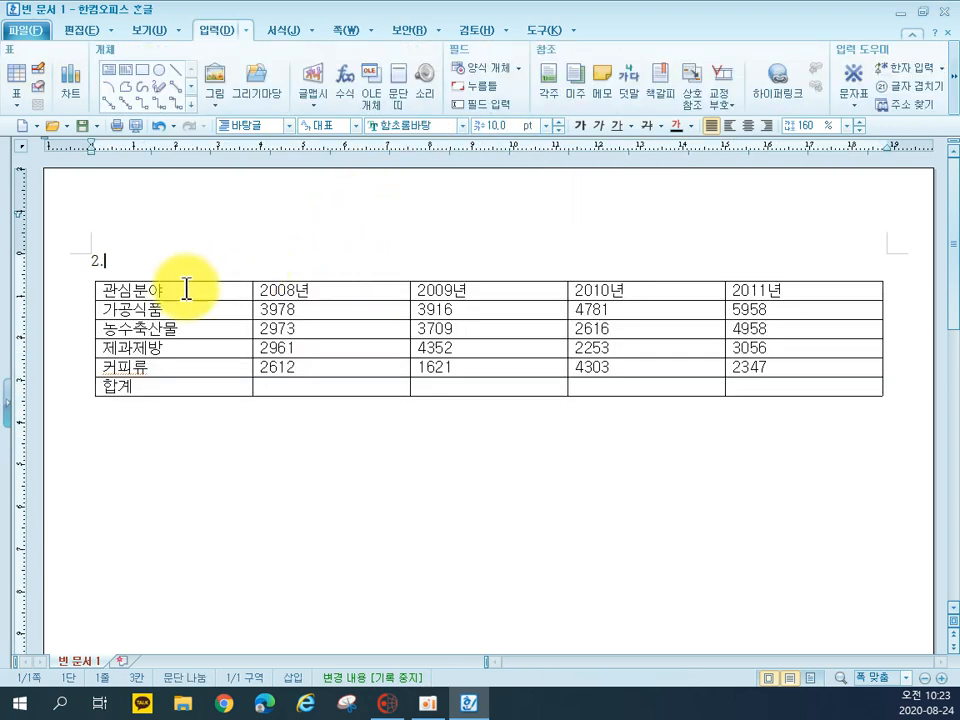
# Center-align the text of the table's header row and first column
pyautogui.moveTo(184, 288); pyautogui.dragTo(756, 287)
pyautogui.moveTo(195, 310); pyautogui.dragTo(186, 391)
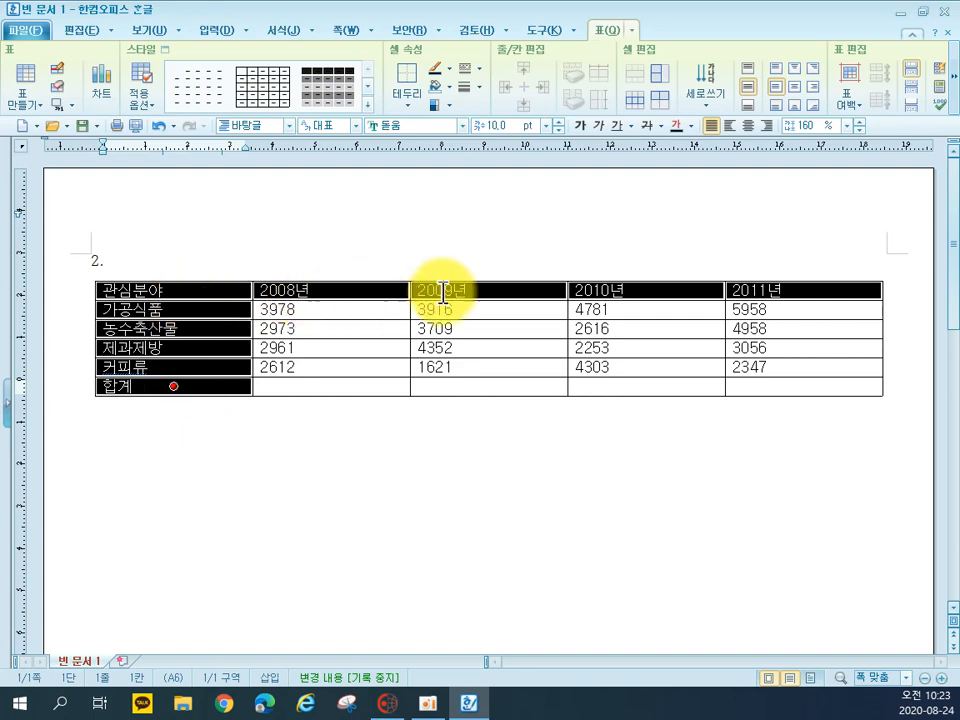
pyautogui.click(749, 125)
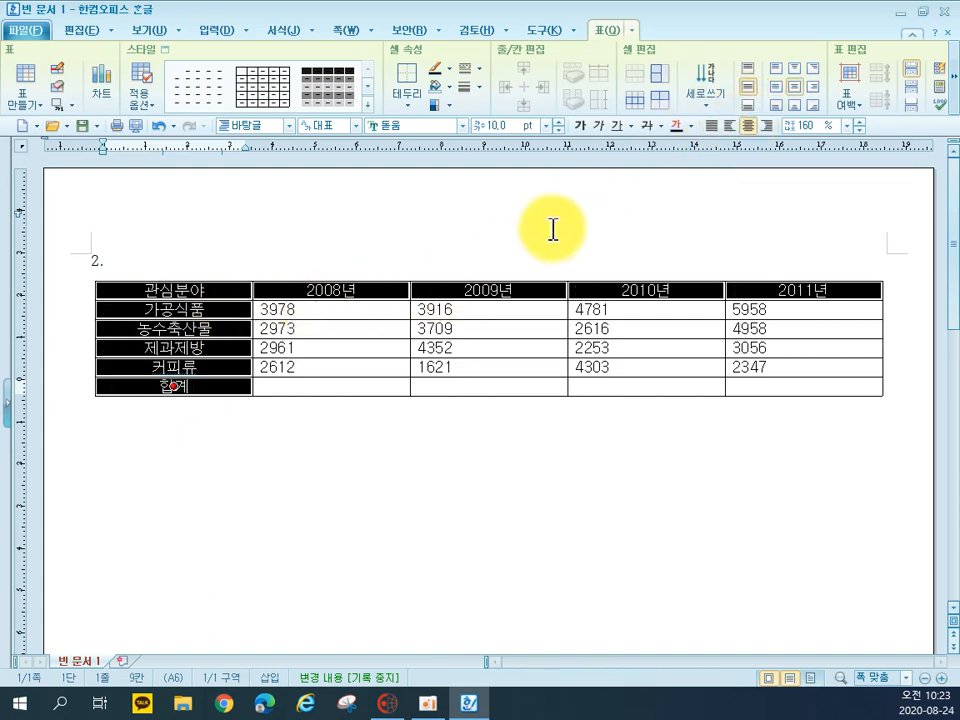
# Right-align the cells below the year headings, including the 합계 row, and add thousands separators to their numbers
pyautogui.moveTo(369, 311); pyautogui.dragTo(762, 386)
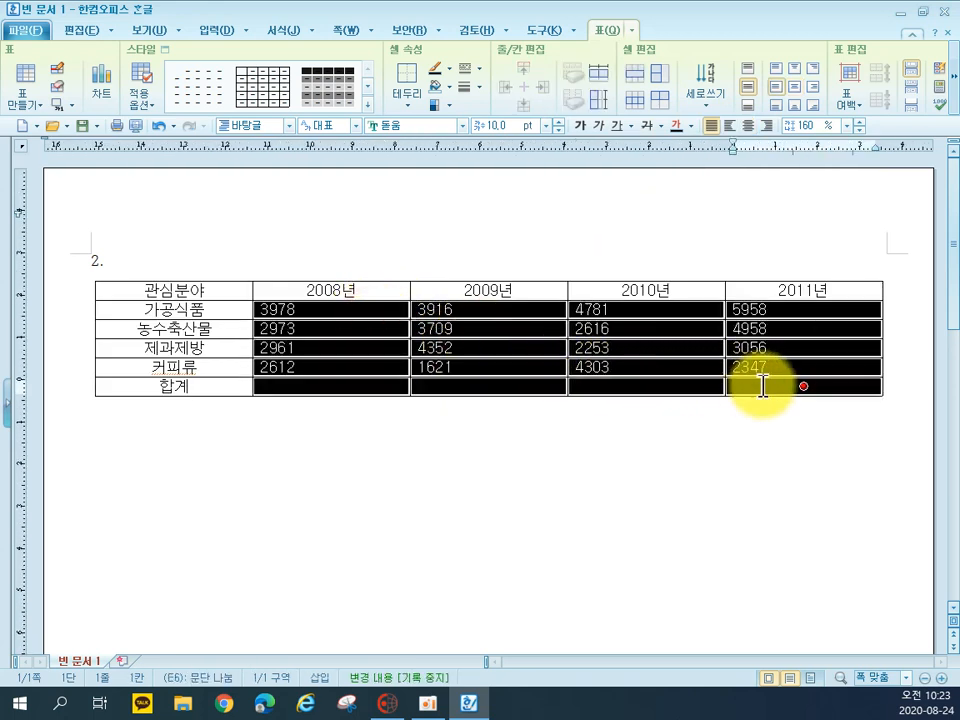
pyautogui.click(768, 126)
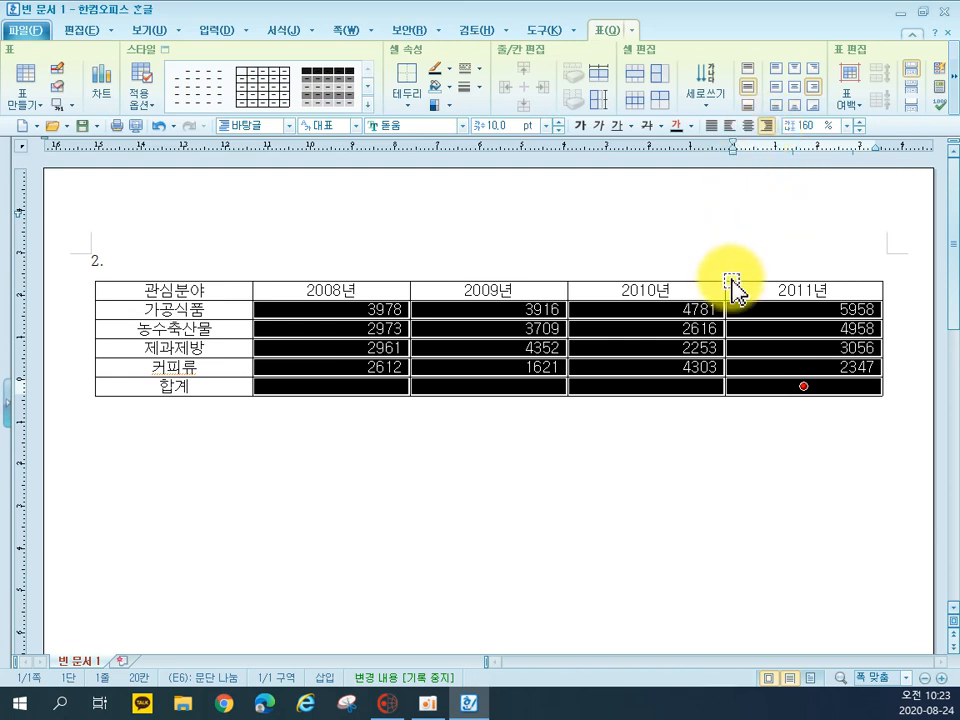
pyautogui.rightClick(689, 366)
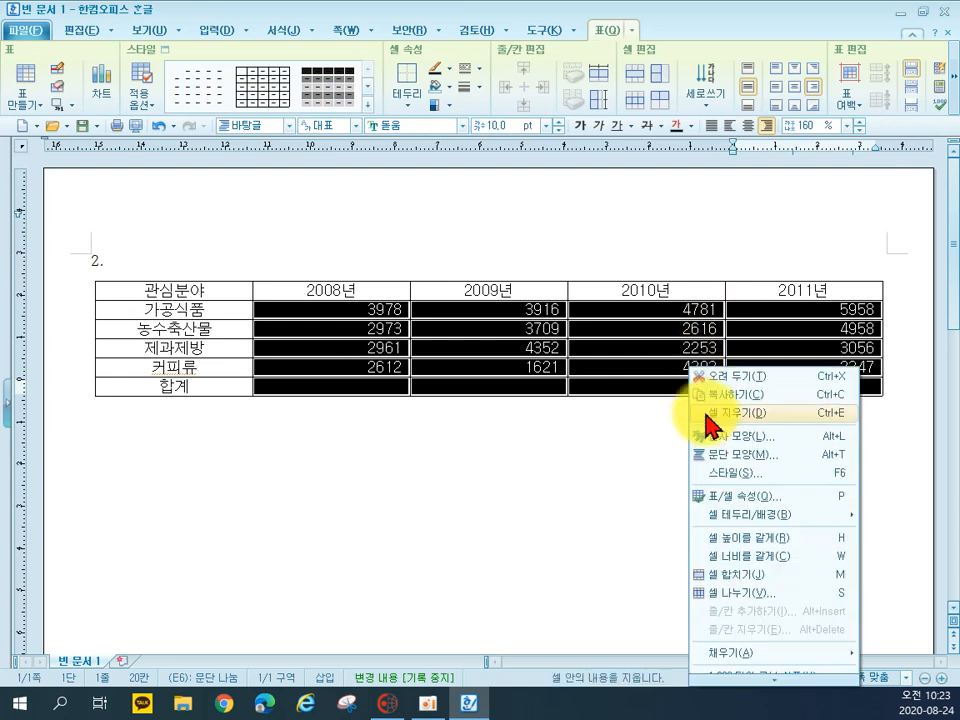
pyautogui.moveTo(770, 678)
pyautogui.moveTo(765, 633)
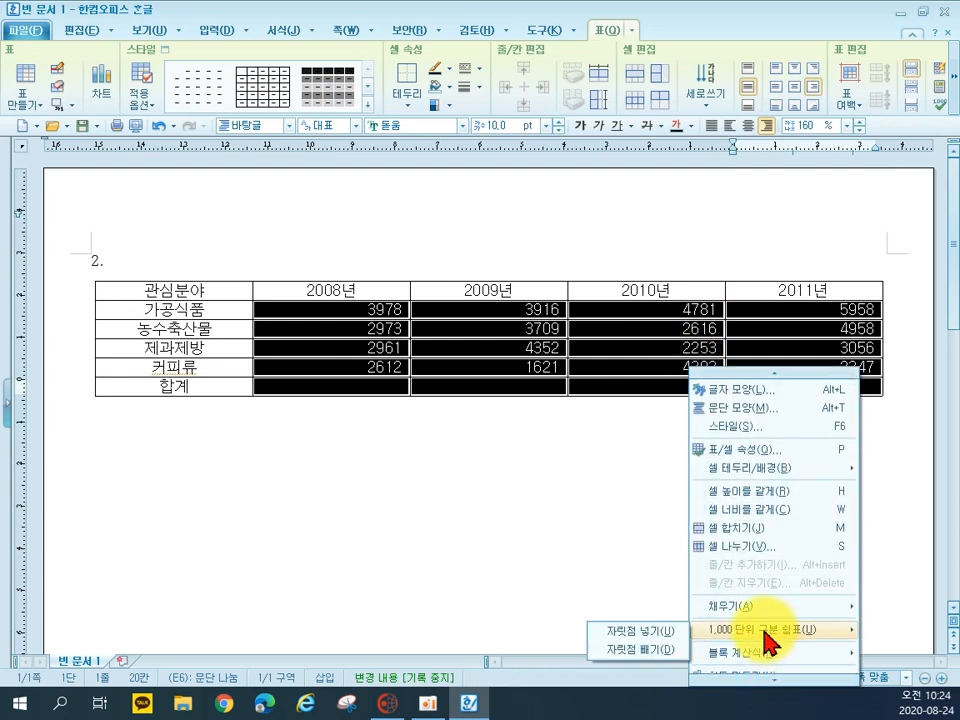
pyautogui.click(668, 634)
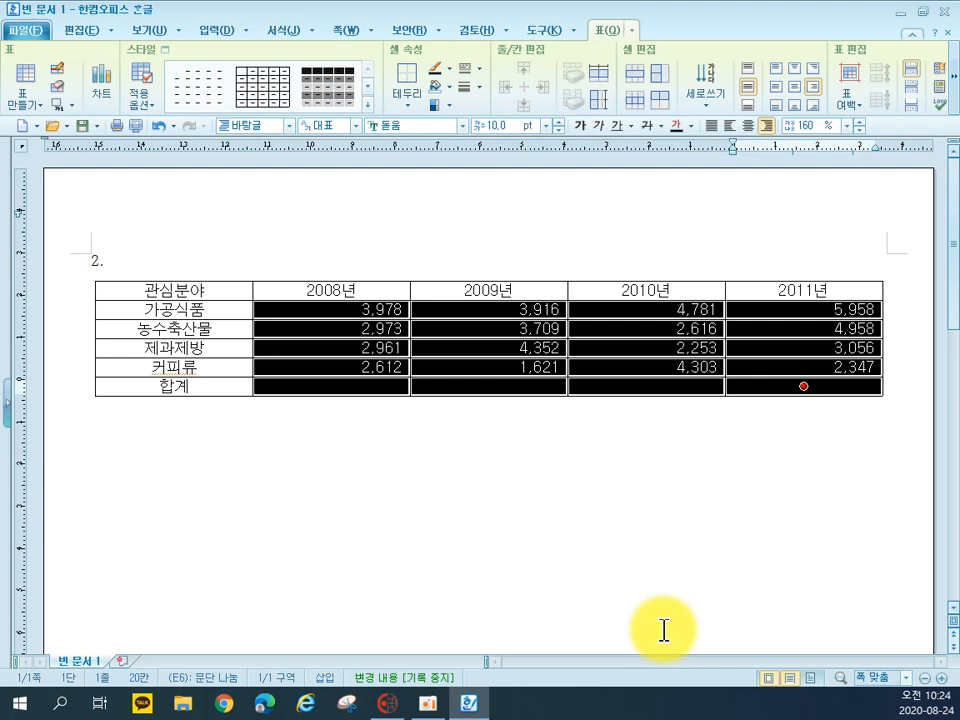
pyautogui.click(577, 608)
# Fill the cells from 관심분야 through the 2009년 value of 커피류 with a yellow background
pyautogui.click(172, 289)
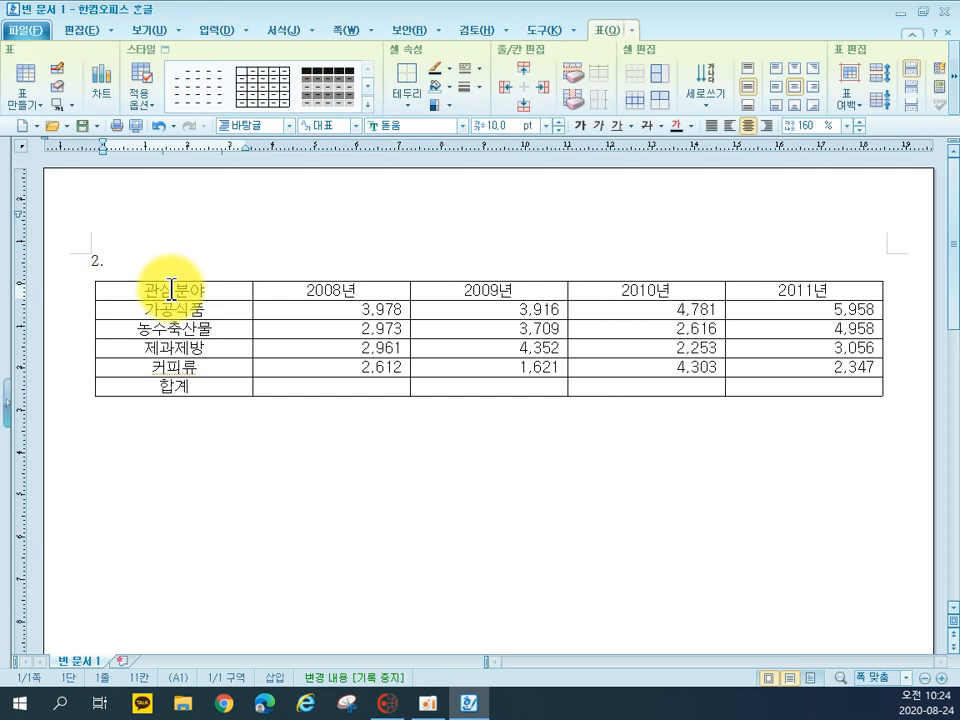
pyautogui.moveTo(172, 289); pyautogui.dragTo(463, 366)
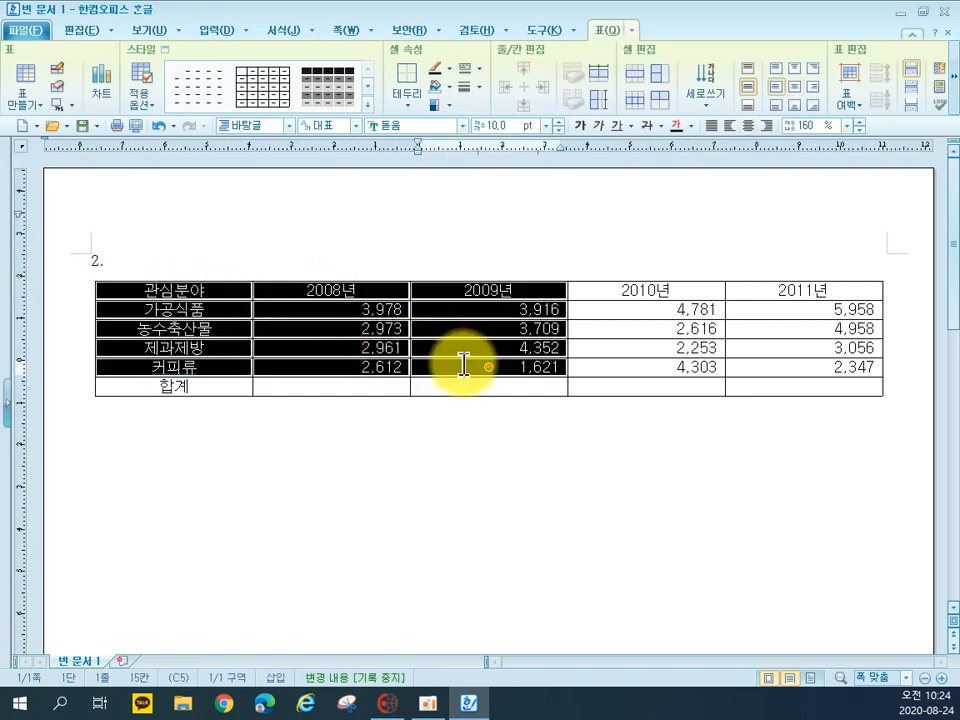
pyautogui.moveTo(229, 281); pyautogui.dragTo(454, 370)
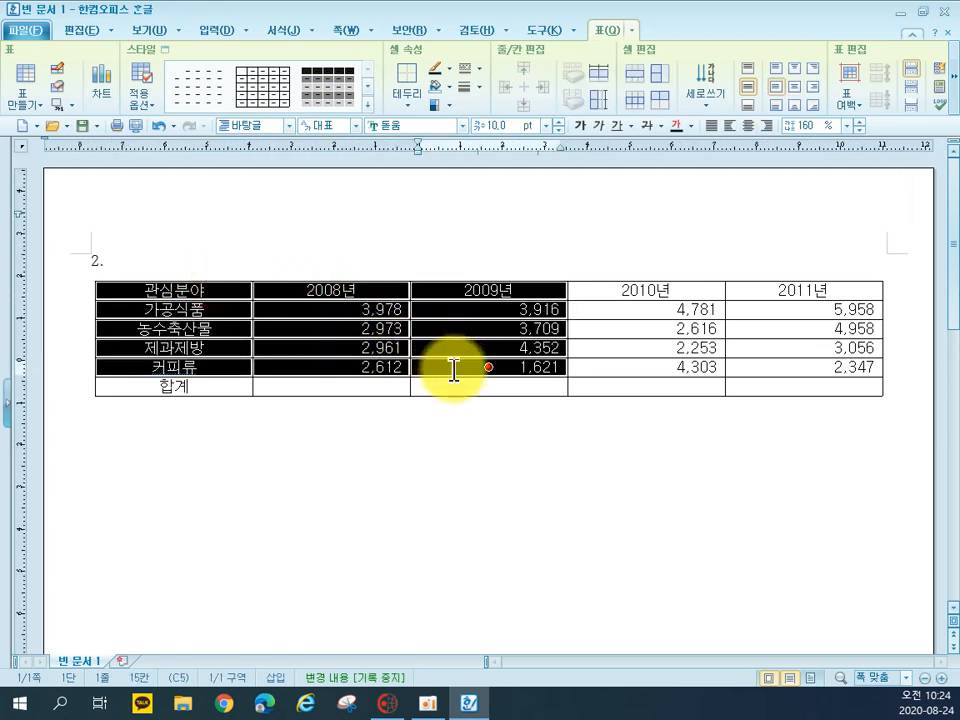
pyautogui.press('l')
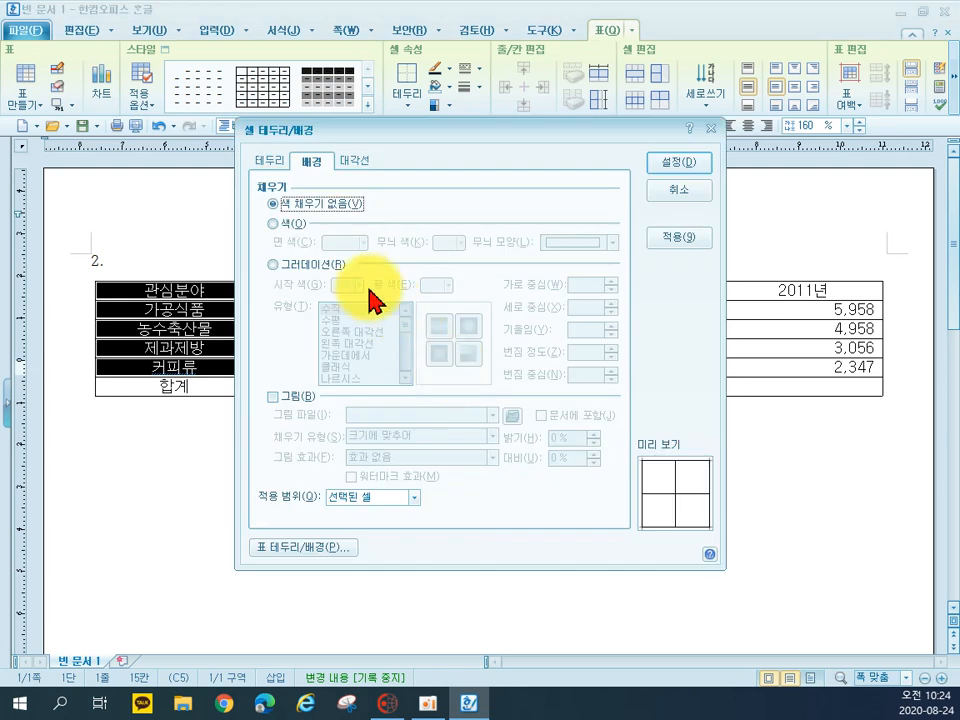
pyautogui.click(273, 223)
pyautogui.click(343, 243)
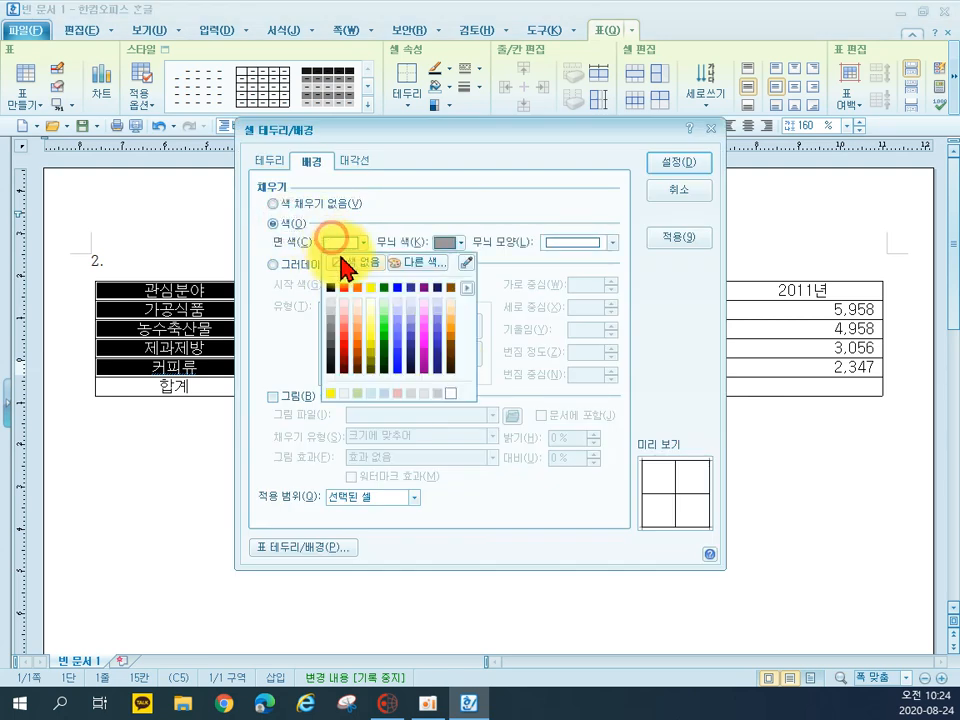
pyautogui.click(370, 289)
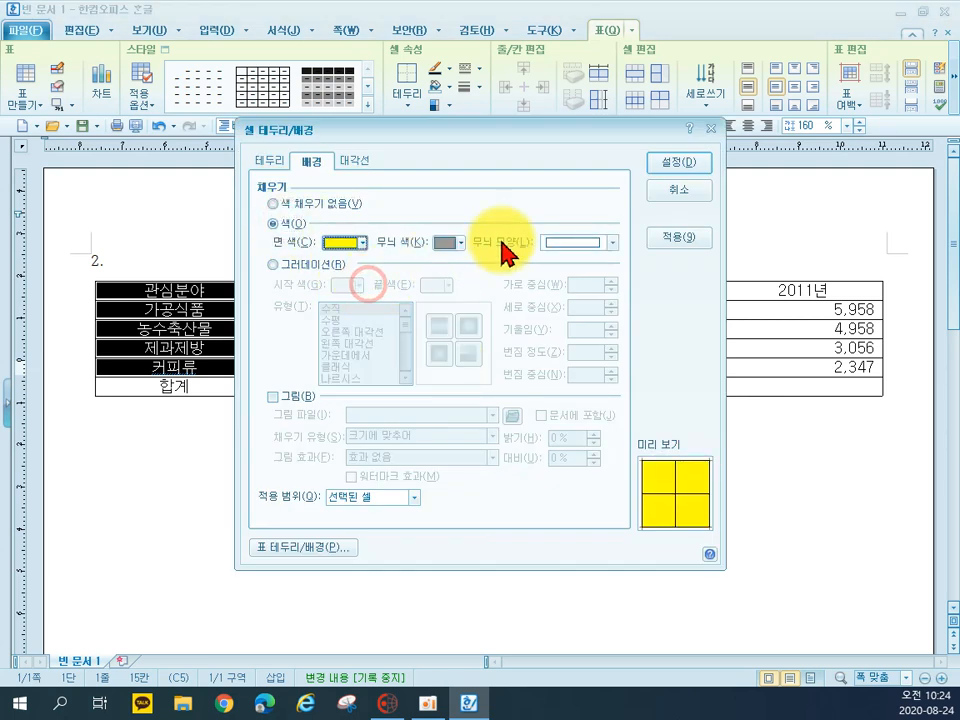
pyautogui.click(668, 163)
pyautogui.click(553, 476)
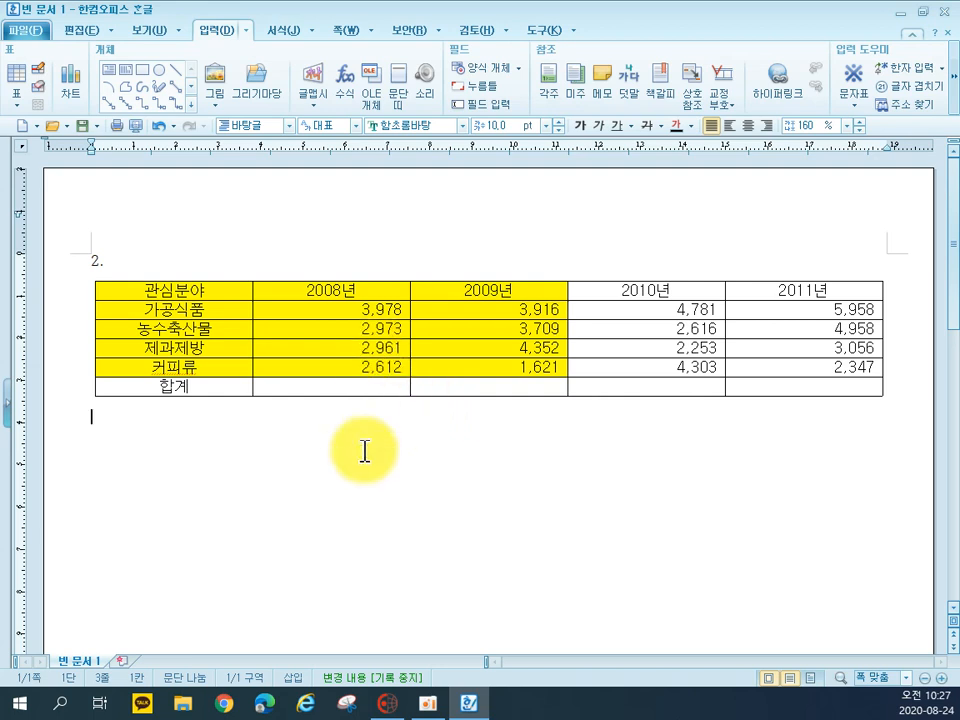
# Calculate the 2008년 and 2009년 totals in the 합계 row with a block sum
pyautogui.moveTo(321, 309); pyautogui.dragTo(445, 385)
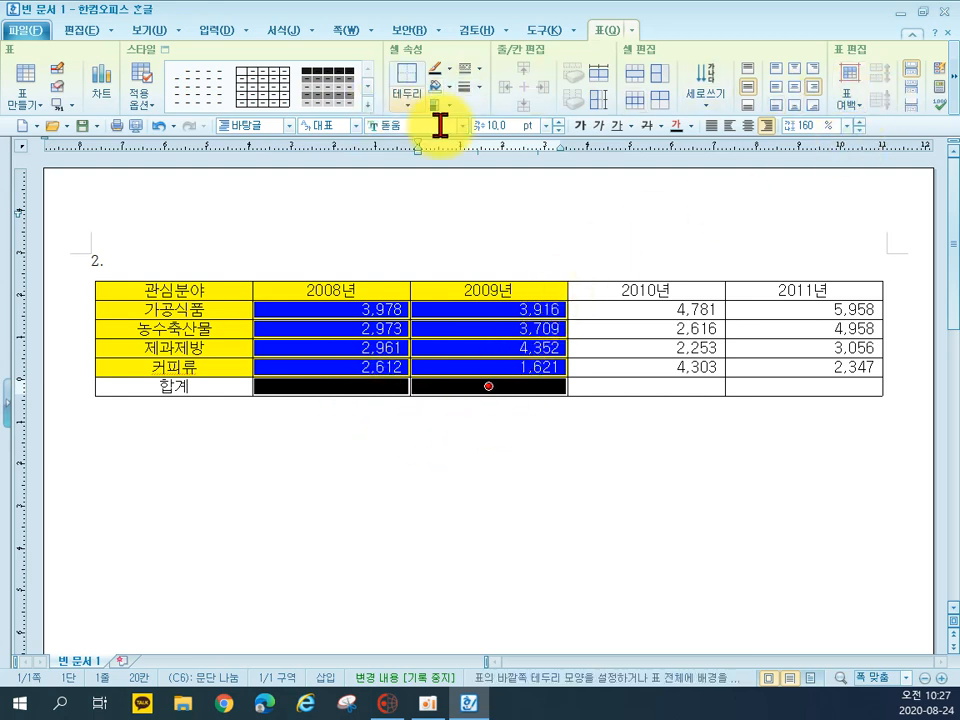
pyautogui.rightClick(454, 354)
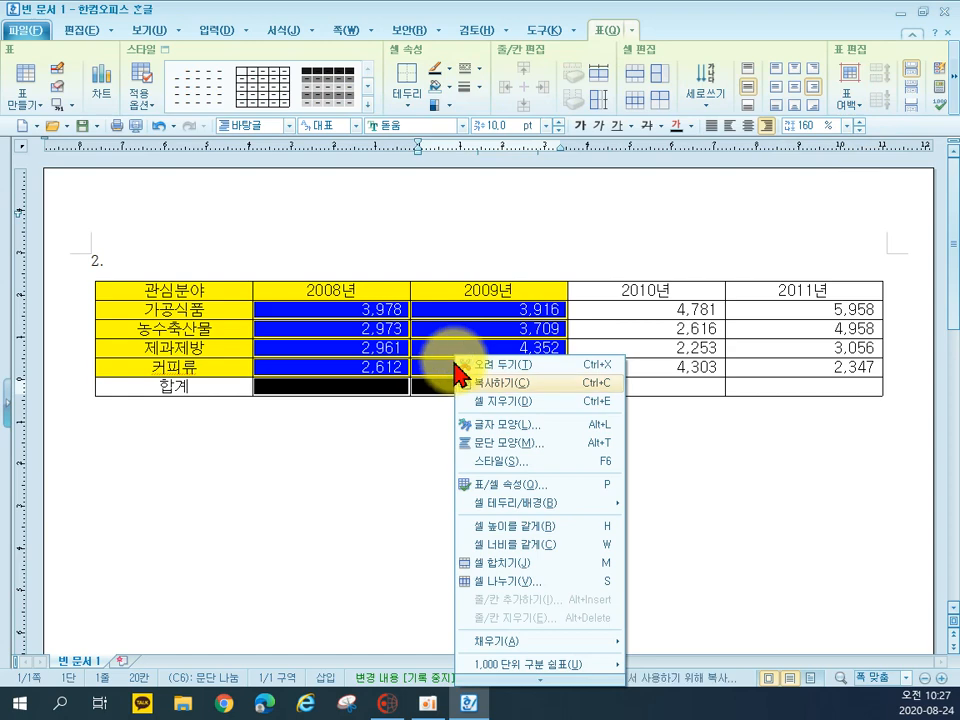
pyautogui.moveTo(545, 654)
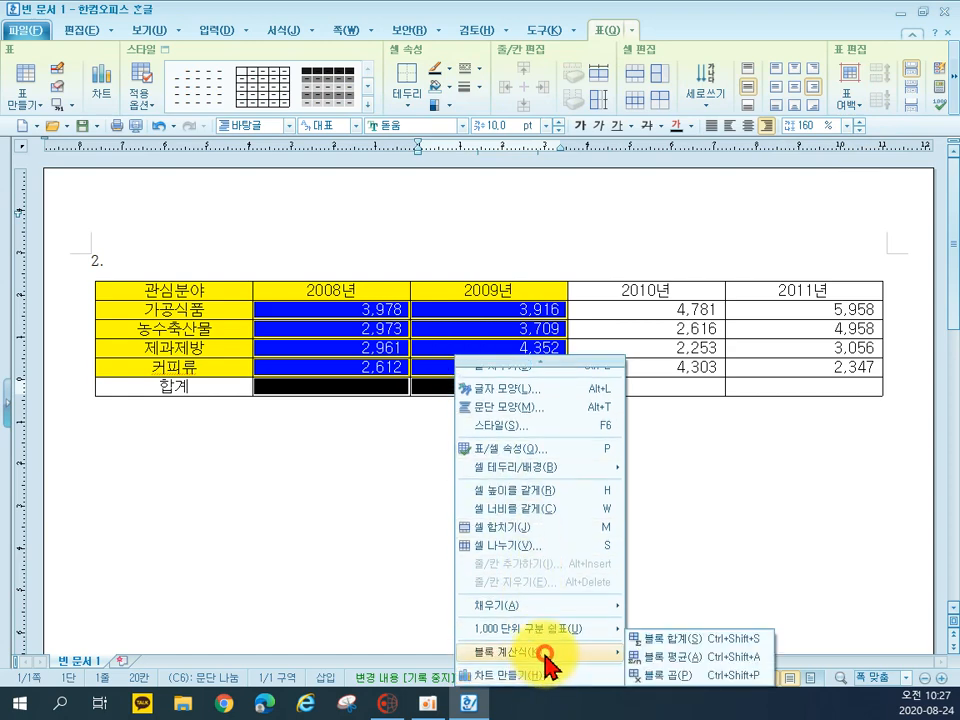
pyautogui.click(664, 640)
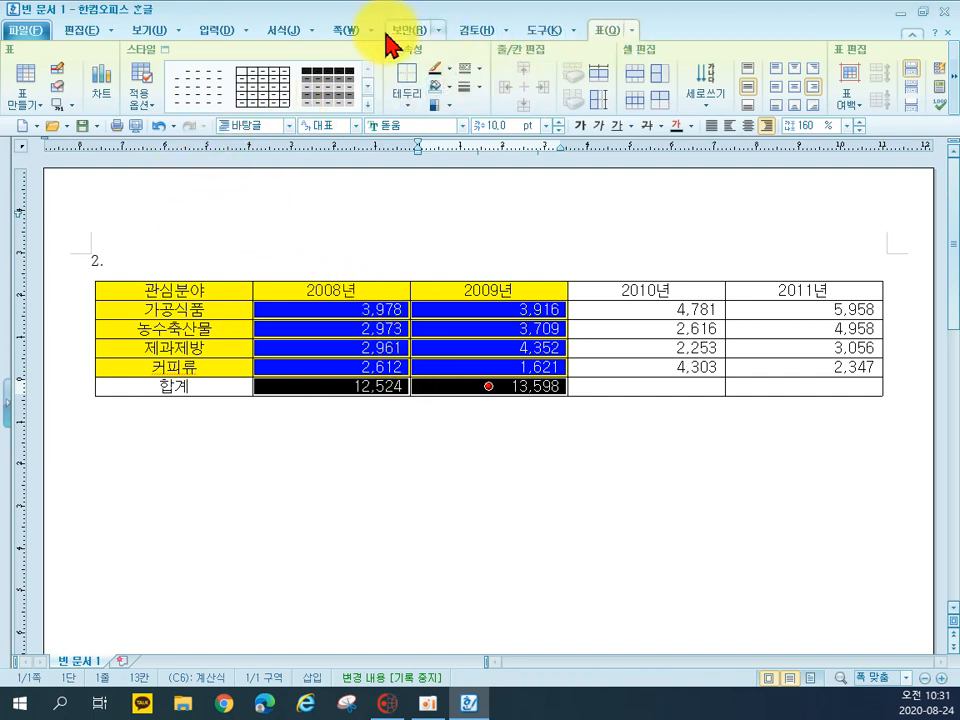
# Add a caption above the table reading "연도별 전시회 관심분야 참관 현황(단위 : 명)" in place of the default caption text
pyautogui.click(73, 104)
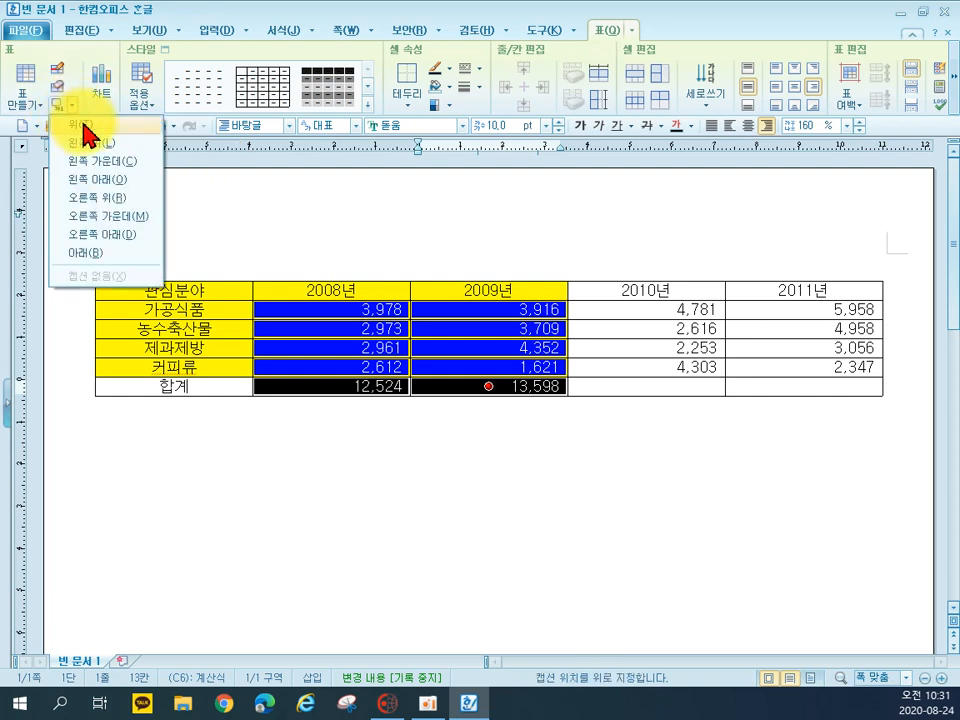
pyautogui.click(86, 126)
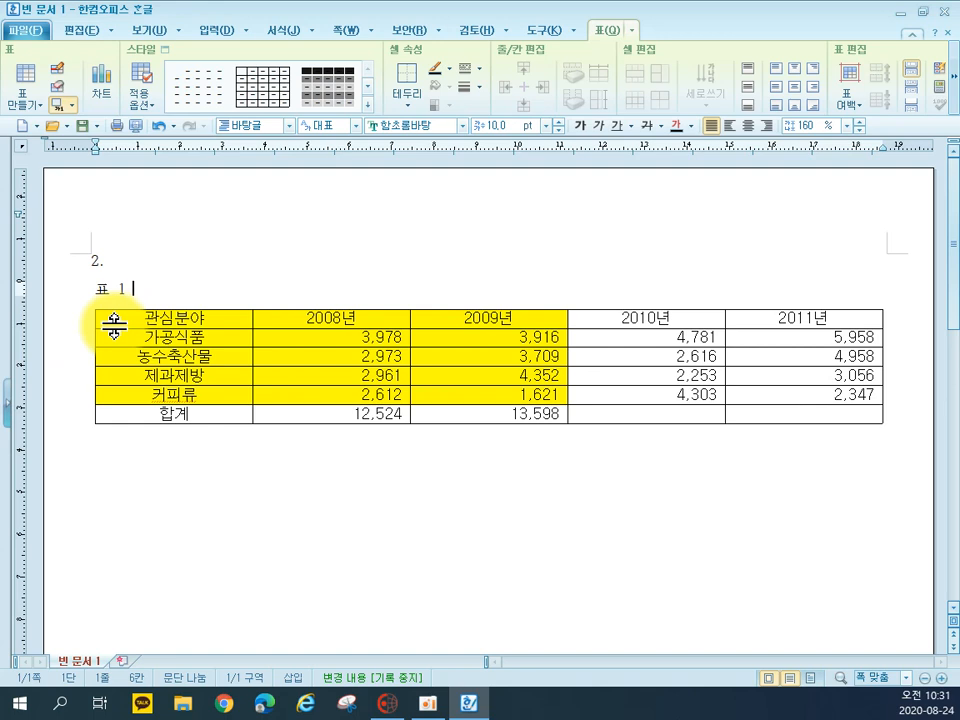
pyautogui.moveTo(133, 289); pyautogui.dragTo(91, 289)
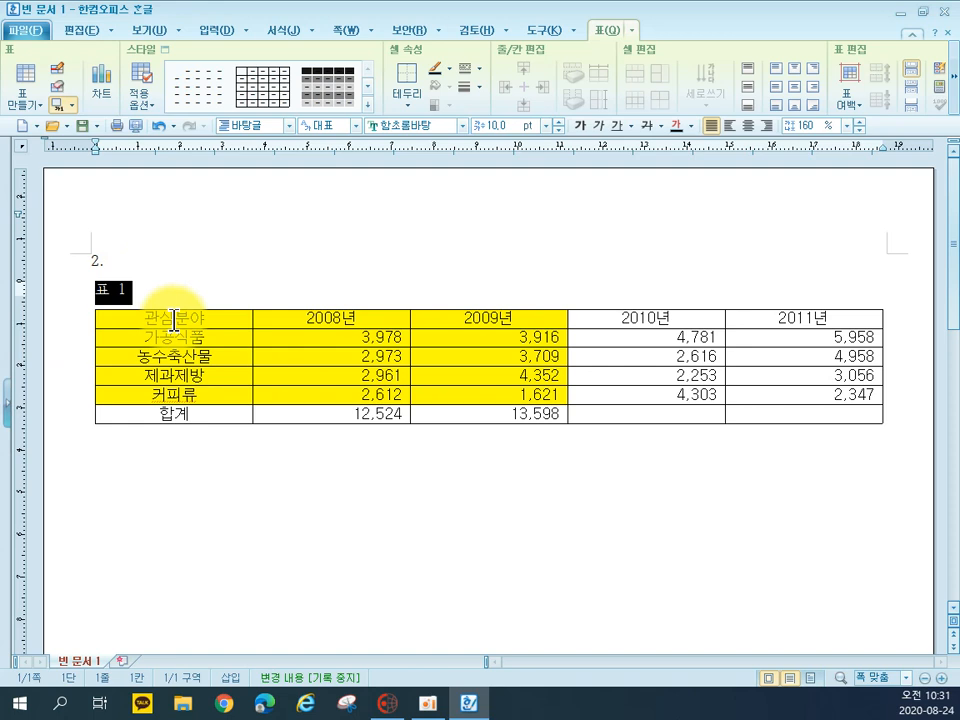
pyautogui.write('연도별 ')
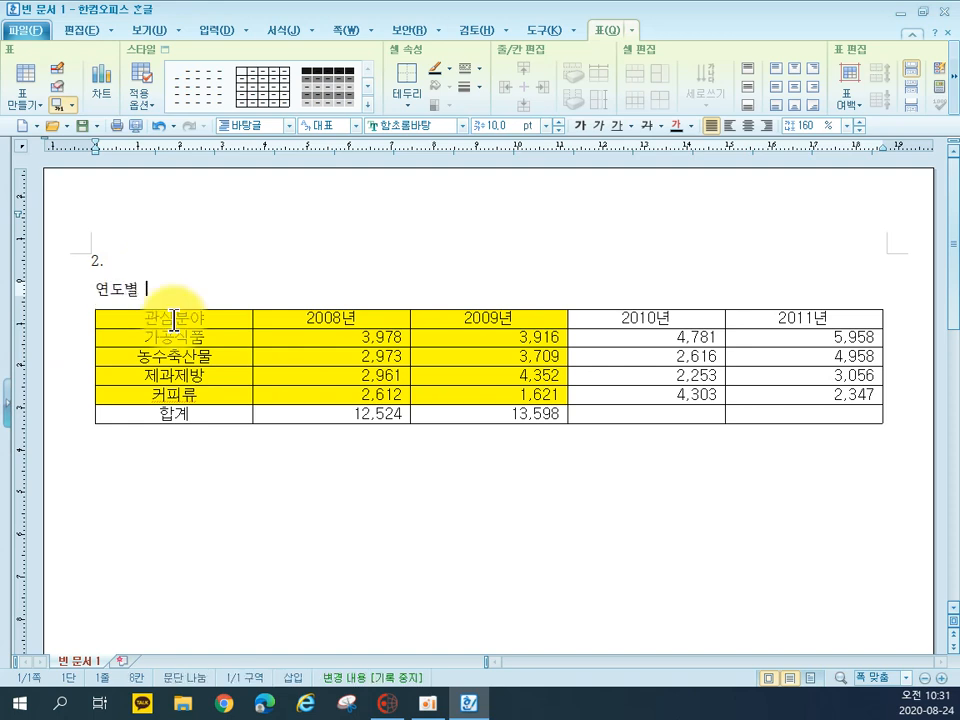
pyautogui.write('ㅈ전시화 ㄱ')
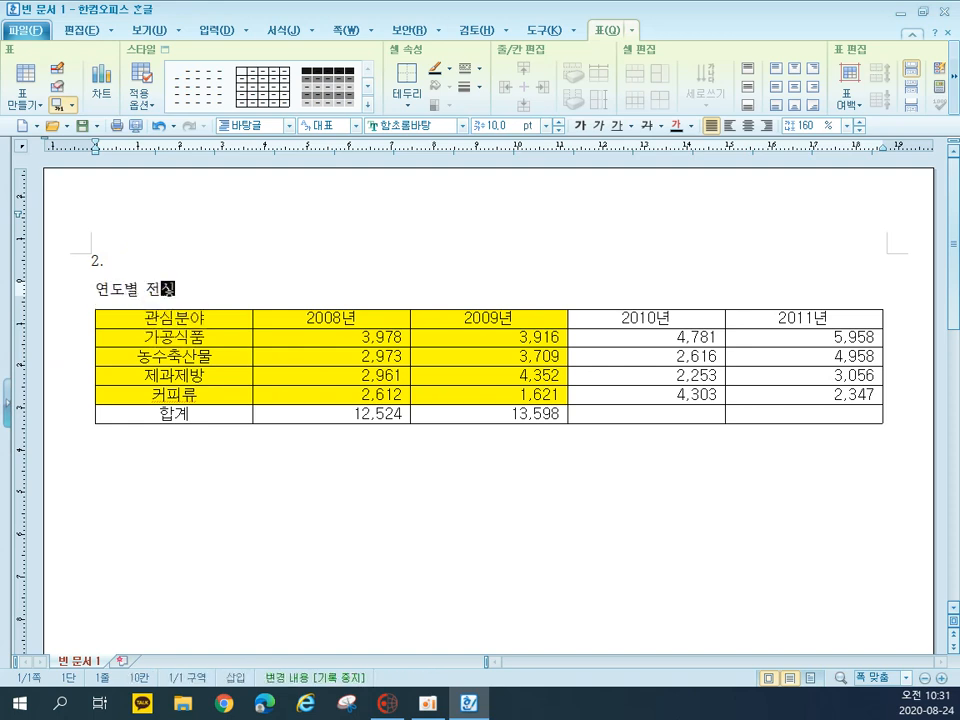
pyautogui.press('BackSpace')
pyautogui.press('BackSpace')
pyautogui.press('BackSpace')
pyautogui.write('히')
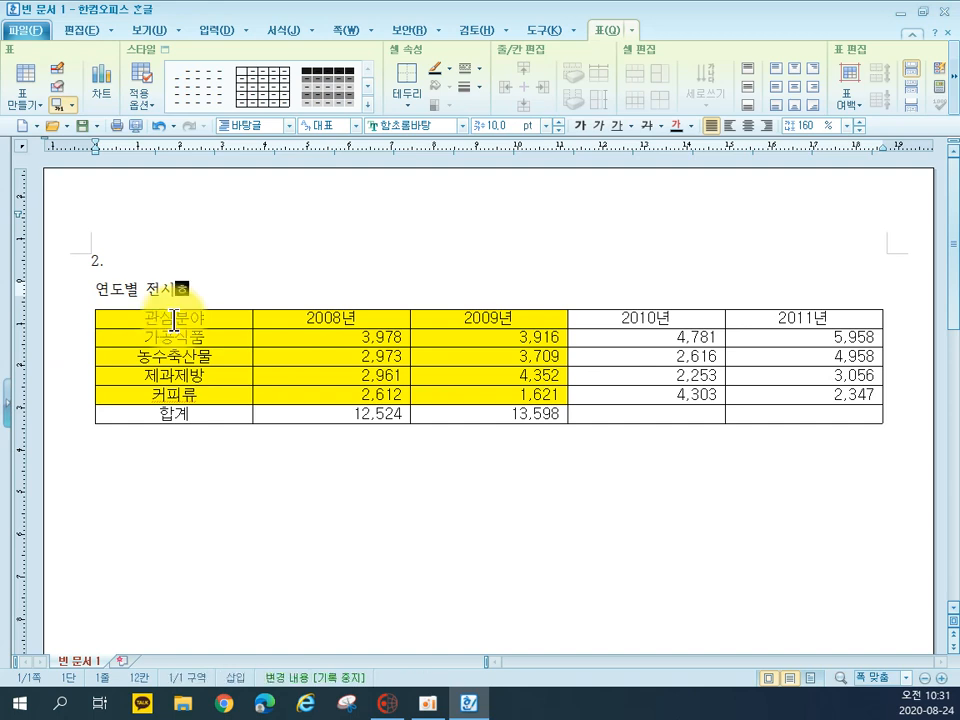
pyautogui.write('회 관심')
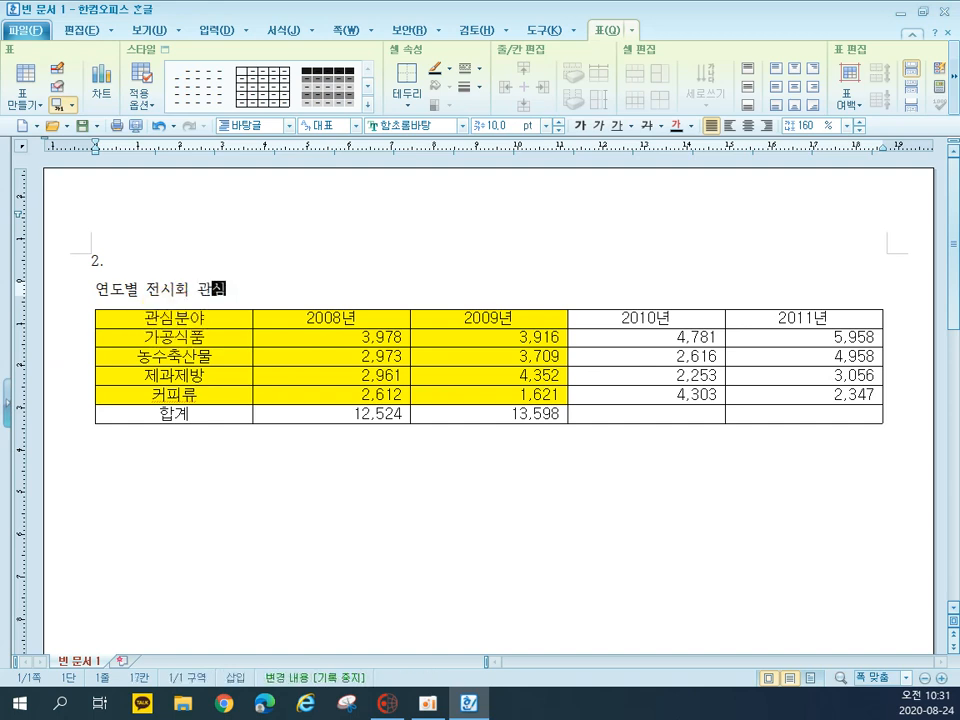
pyautogui.write('분ㅇ야 참관 현황')
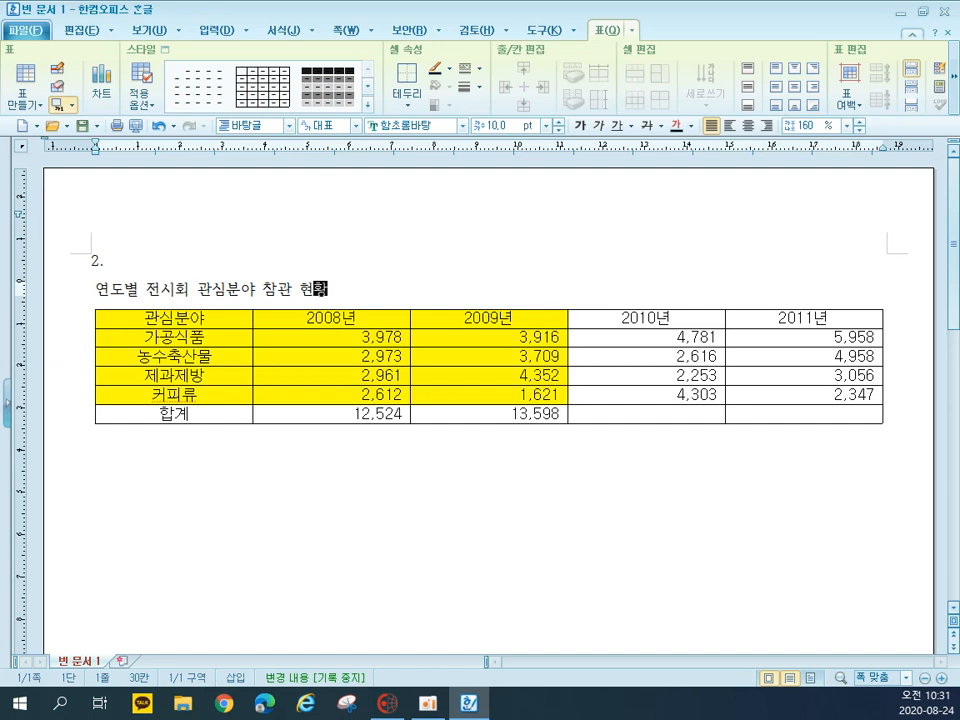
pyautogui.write('(단위 ')
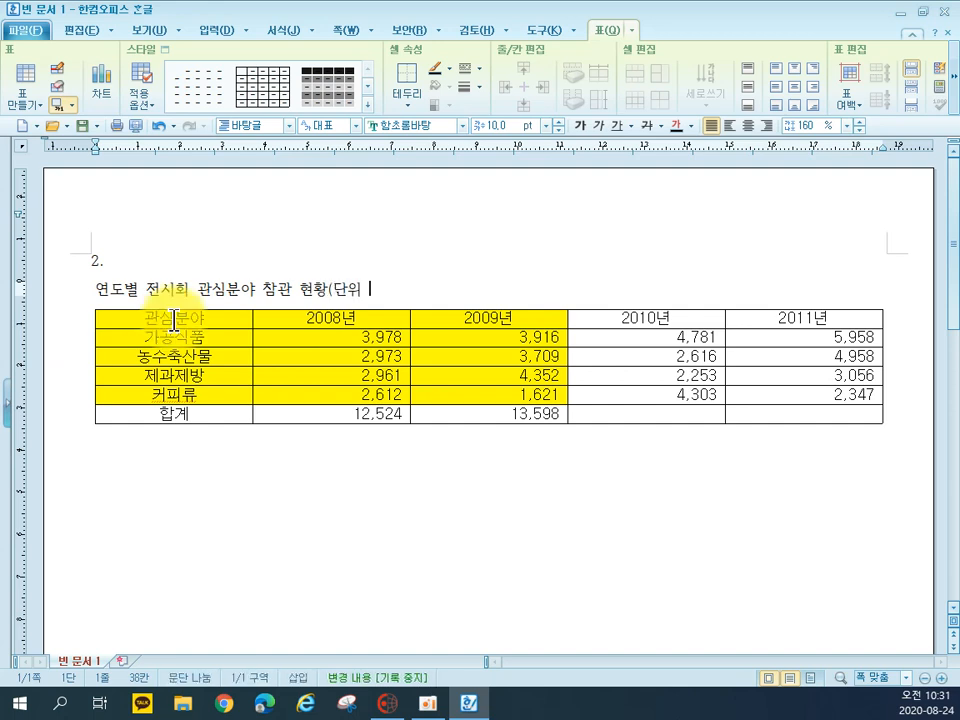
pyautogui.write(': 명)')
# Set the table caption's font to 돋움 and right-align it
pyautogui.moveTo(415, 288); pyautogui.dragTo(76, 287)
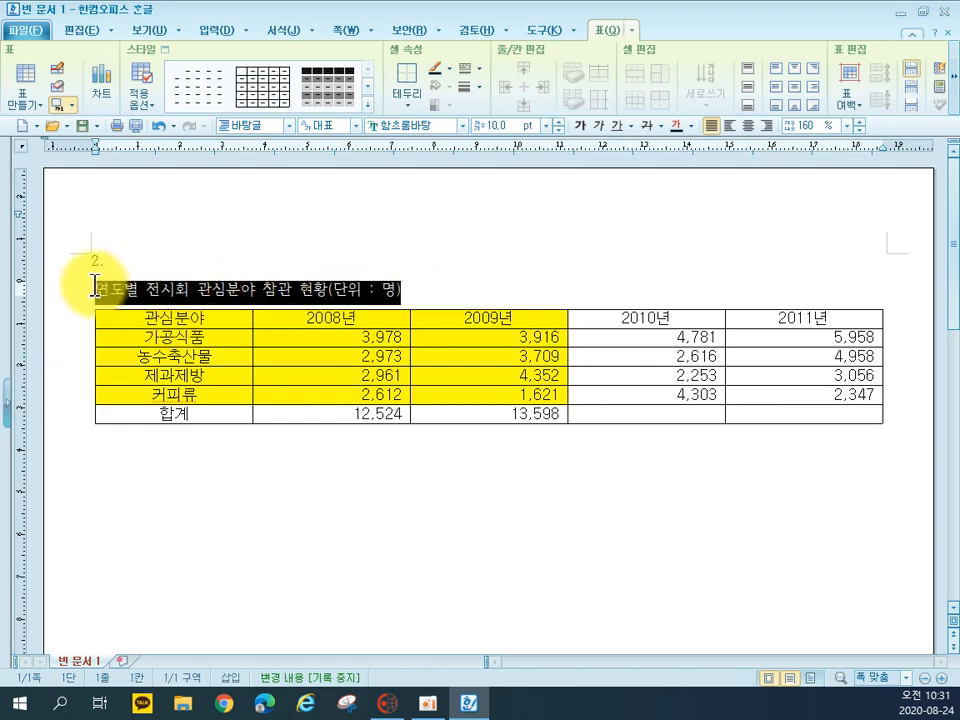
pyautogui.click(402, 123)
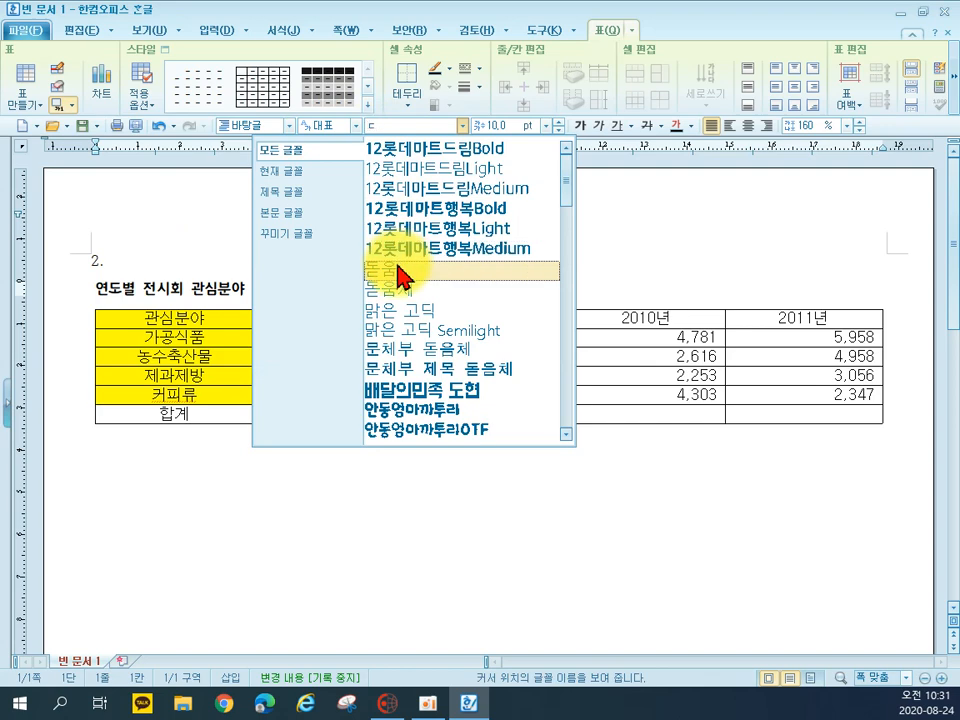
pyautogui.click(397, 263)
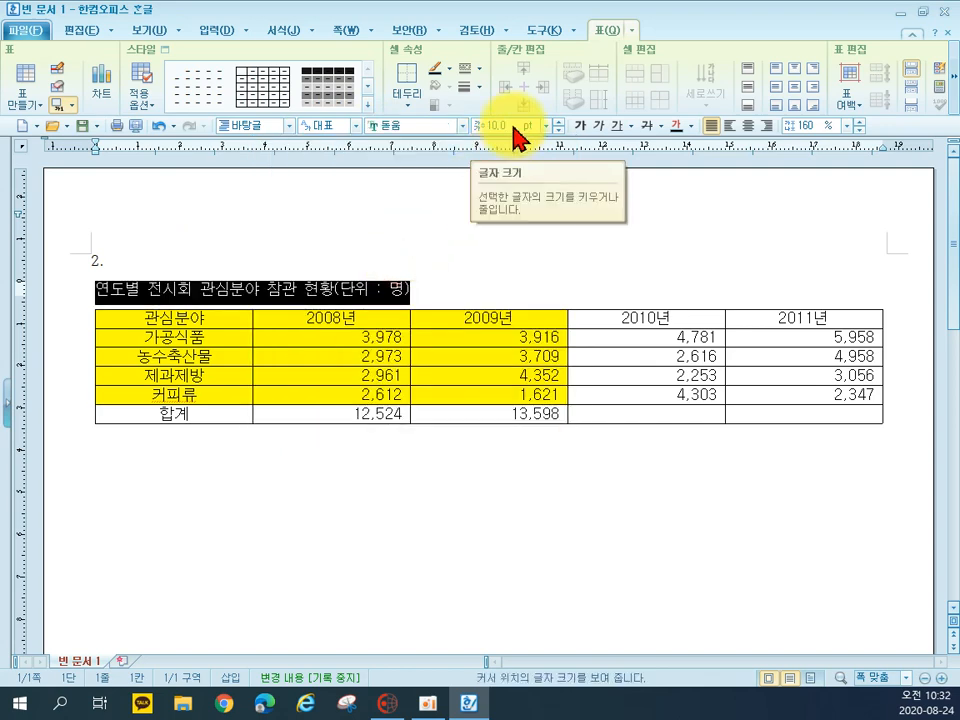
pyautogui.click(767, 126)
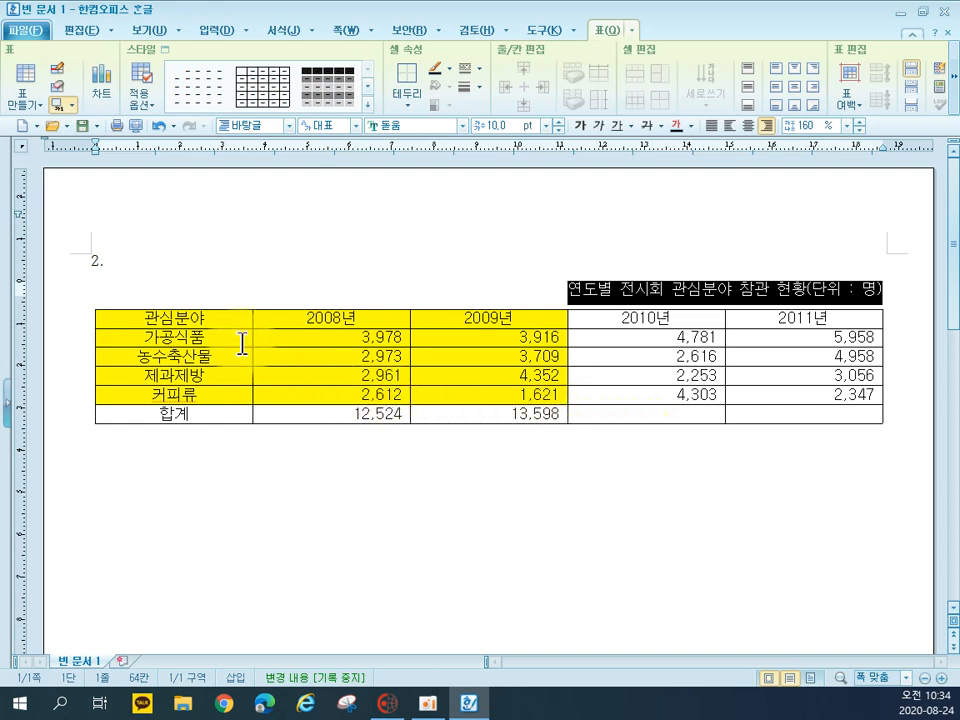
# Apply a 0.5 mm double line to the outer border of the whole table
pyautogui.moveTo(223, 321); pyautogui.dragTo(777, 427)
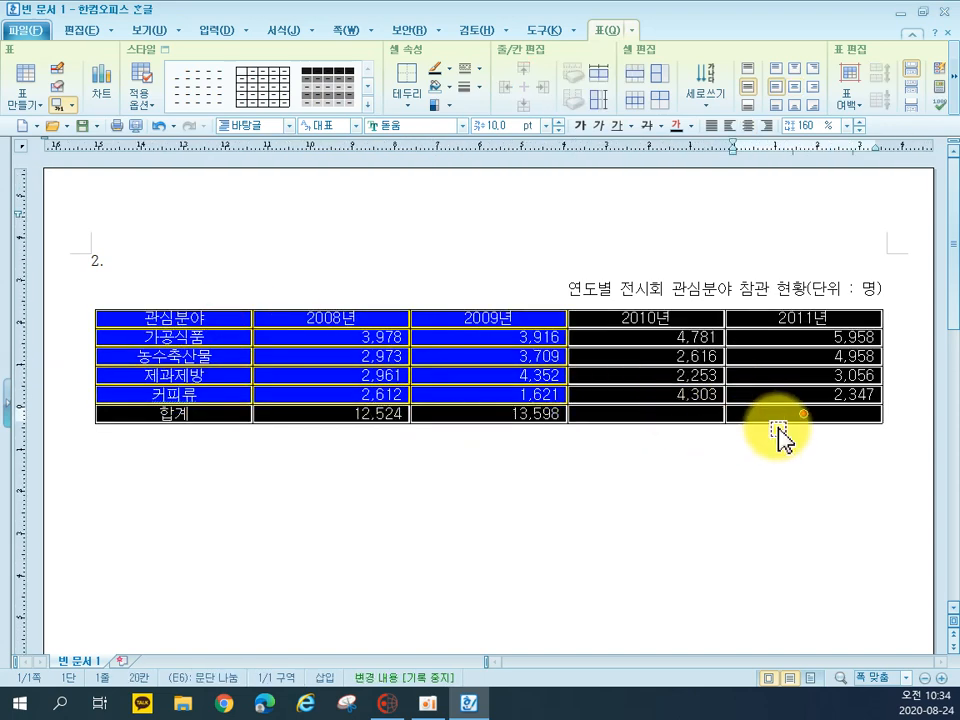
pyautogui.press('c')
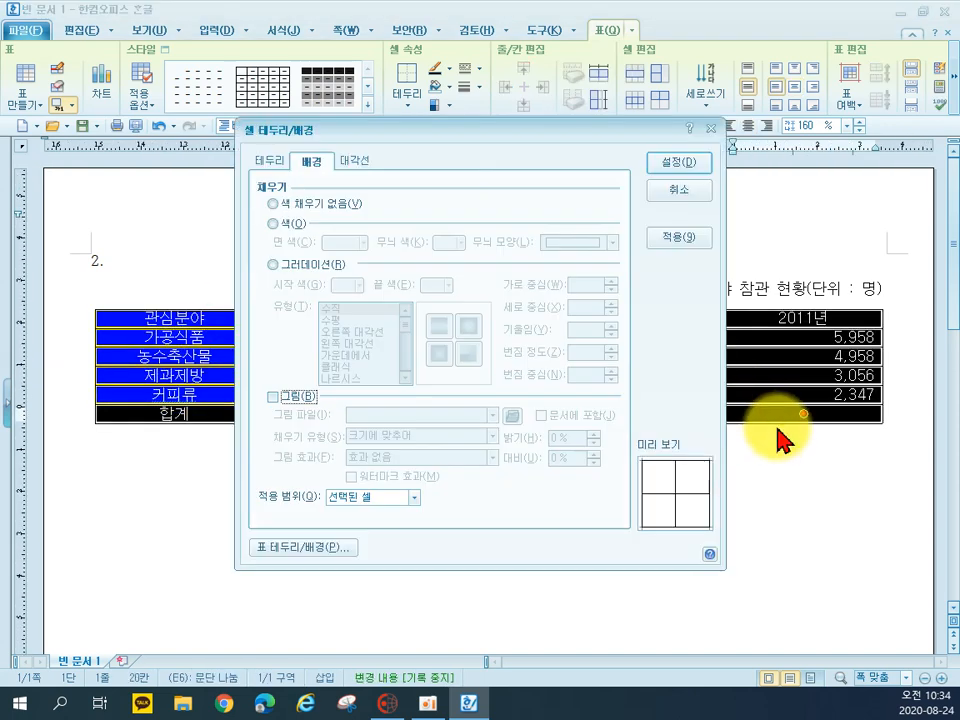
pyautogui.click(274, 158)
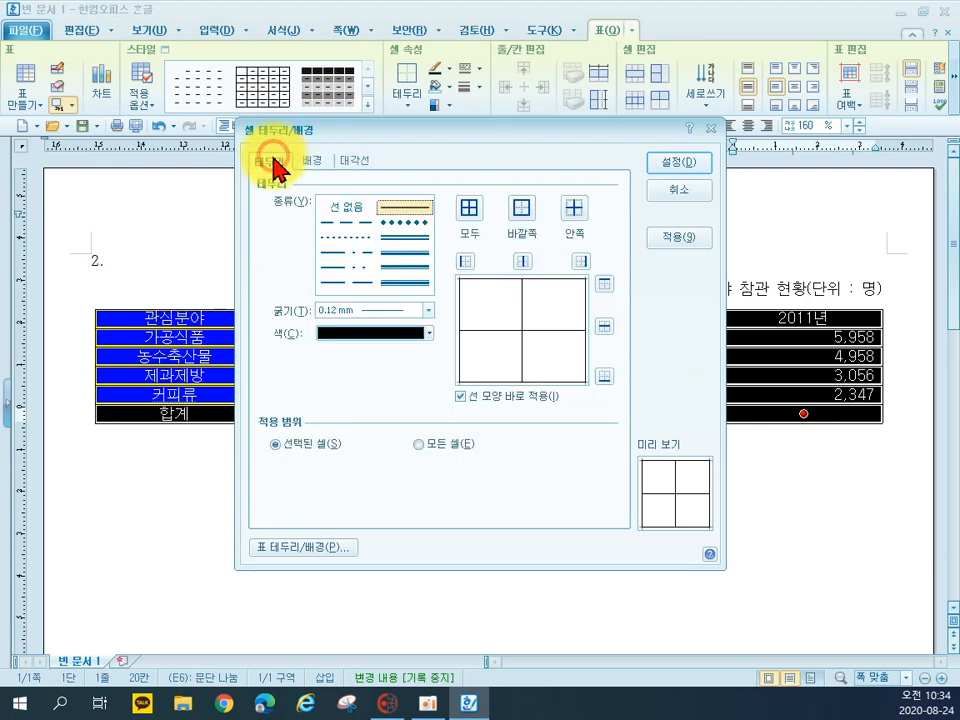
pyautogui.click(404, 237)
pyautogui.click(518, 222)
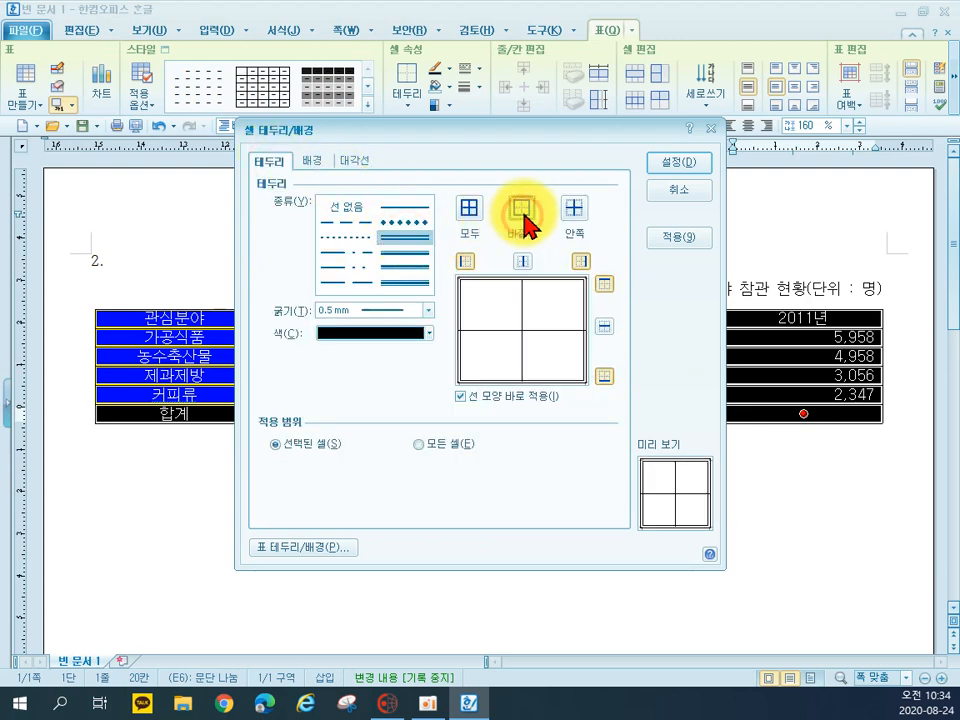
pyautogui.click(689, 163)
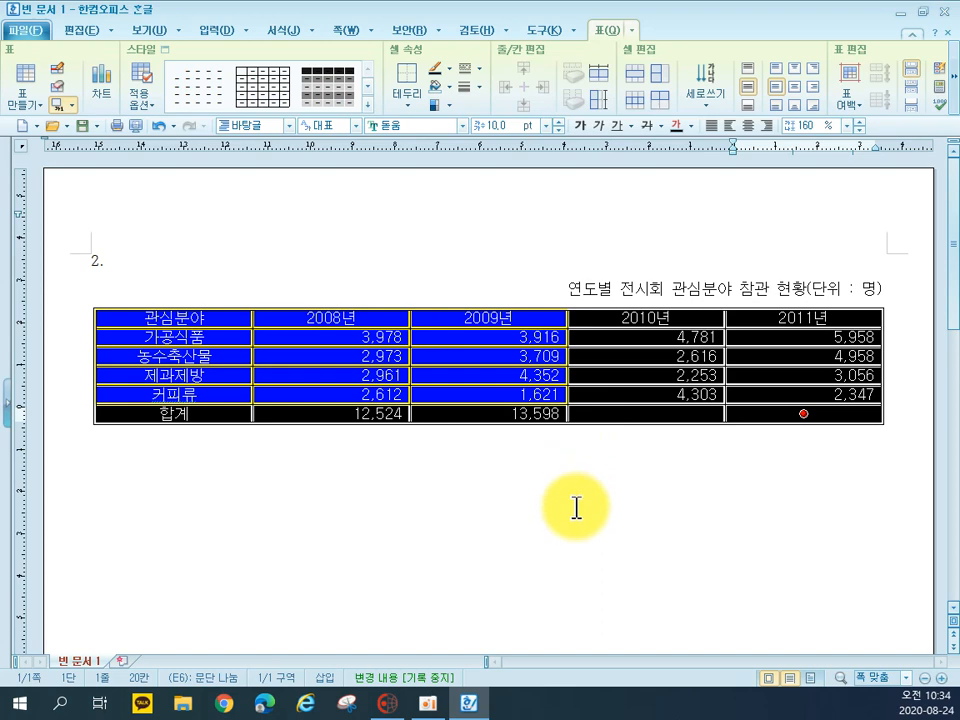
pyautogui.click(566, 557)
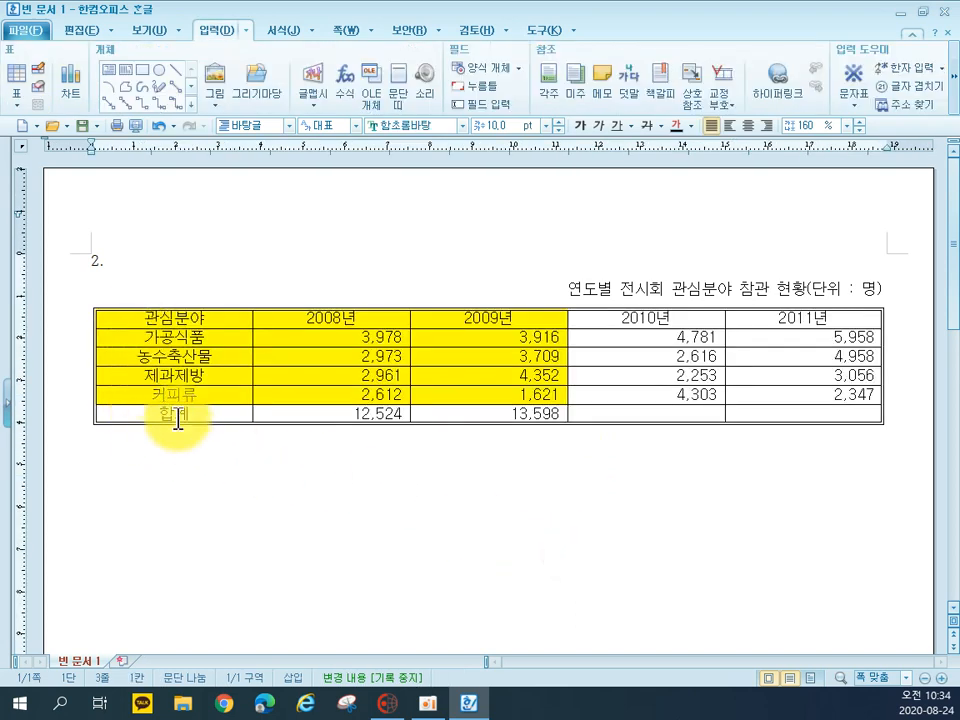
# Apply a 0.5 mm double line above and below the block of rows from 가공식품 to 커피류
pyautogui.moveTo(143, 337); pyautogui.dragTo(818, 395)
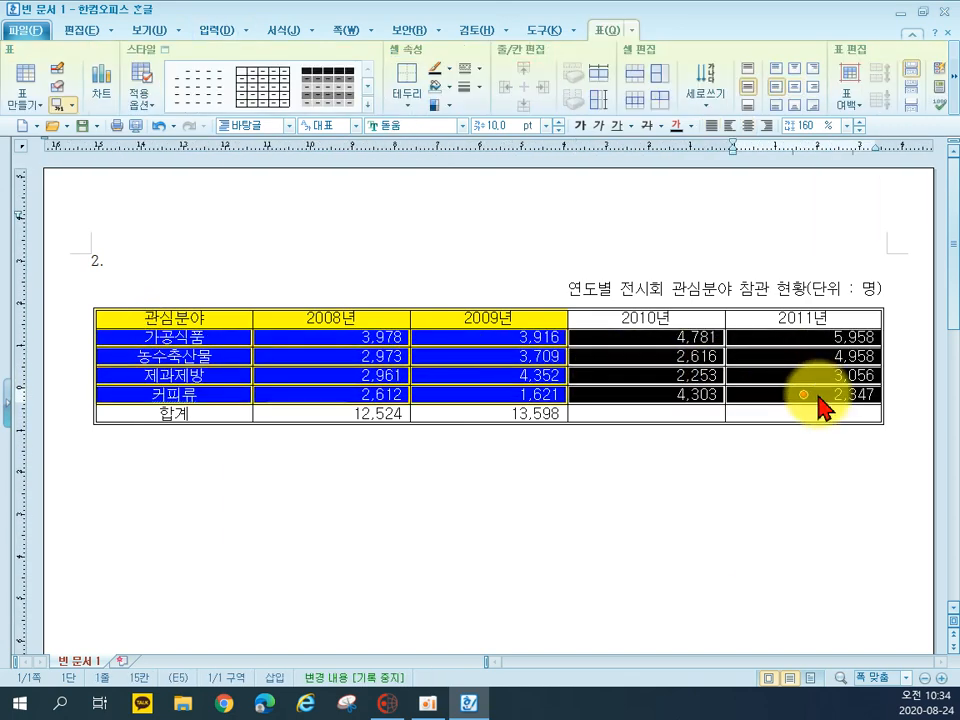
pyautogui.press('l')
pyautogui.click(426, 235)
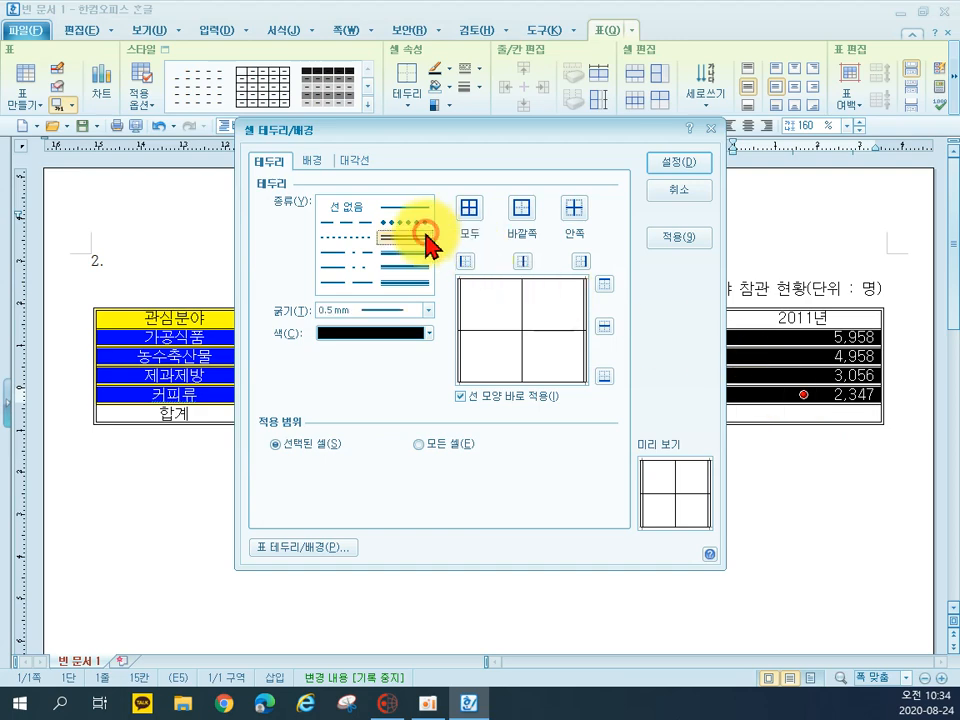
pyautogui.click(603, 285)
pyautogui.click(603, 376)
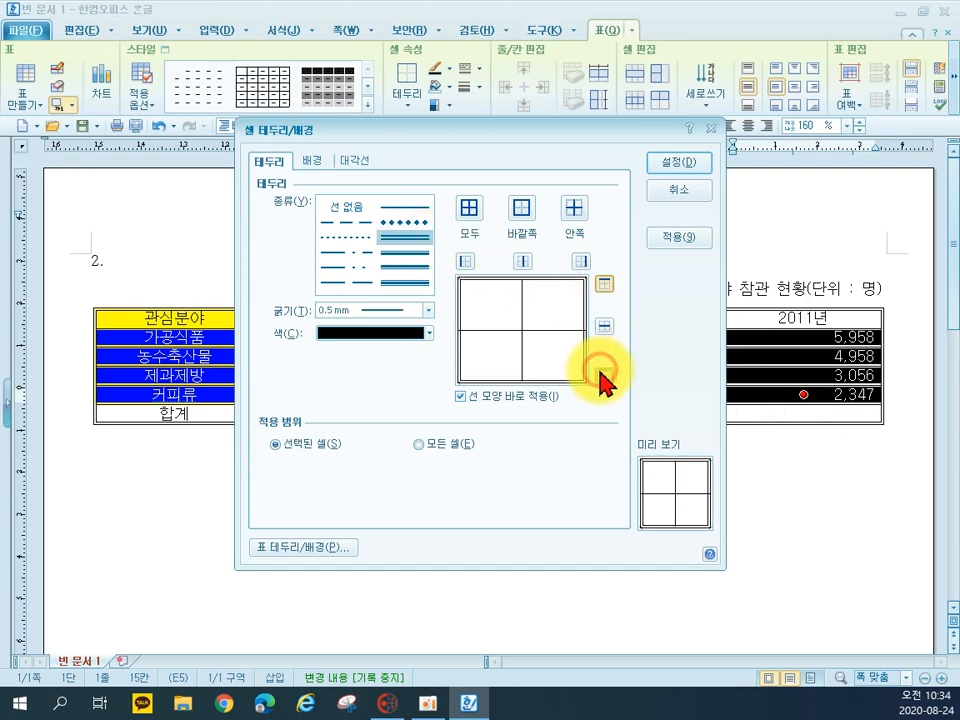
pyautogui.click(672, 165)
pyautogui.click(621, 471)
# Draw a single / diagonal line through the empty 2010년 and 2011년 cells of the 합계 row
pyautogui.moveTo(660, 422); pyautogui.dragTo(766, 415)
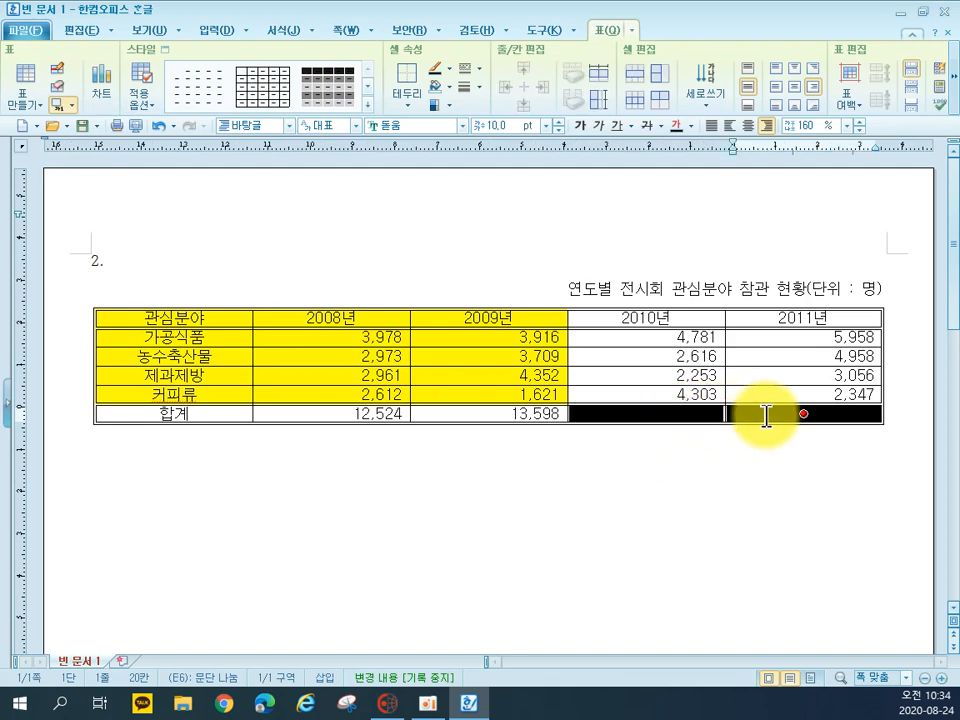
pyautogui.press('l')
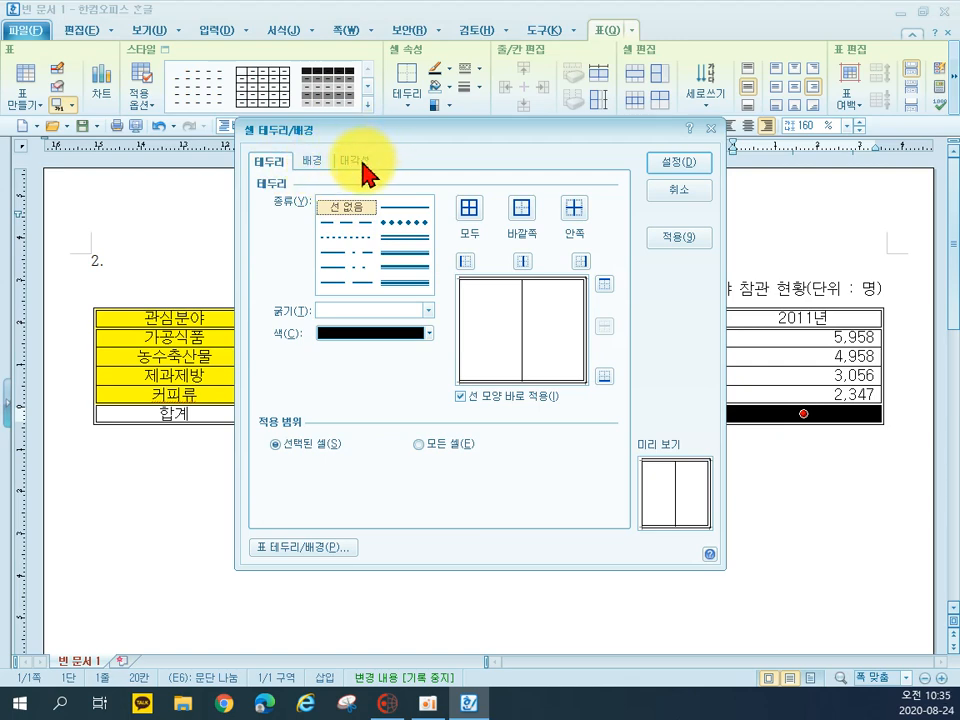
pyautogui.click(365, 172)
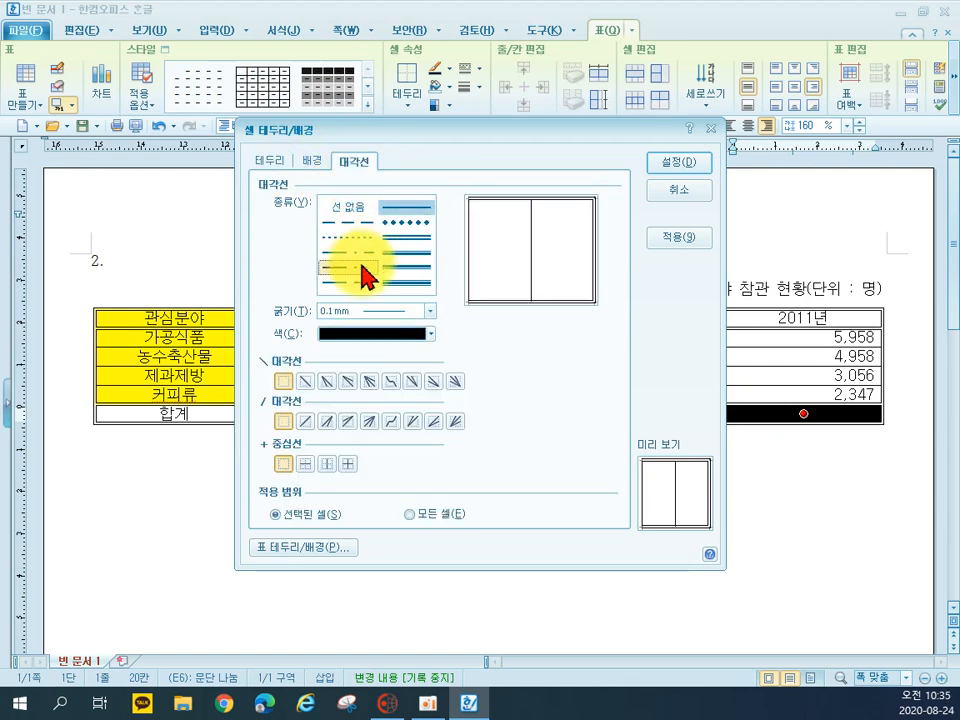
pyautogui.click(305, 424)
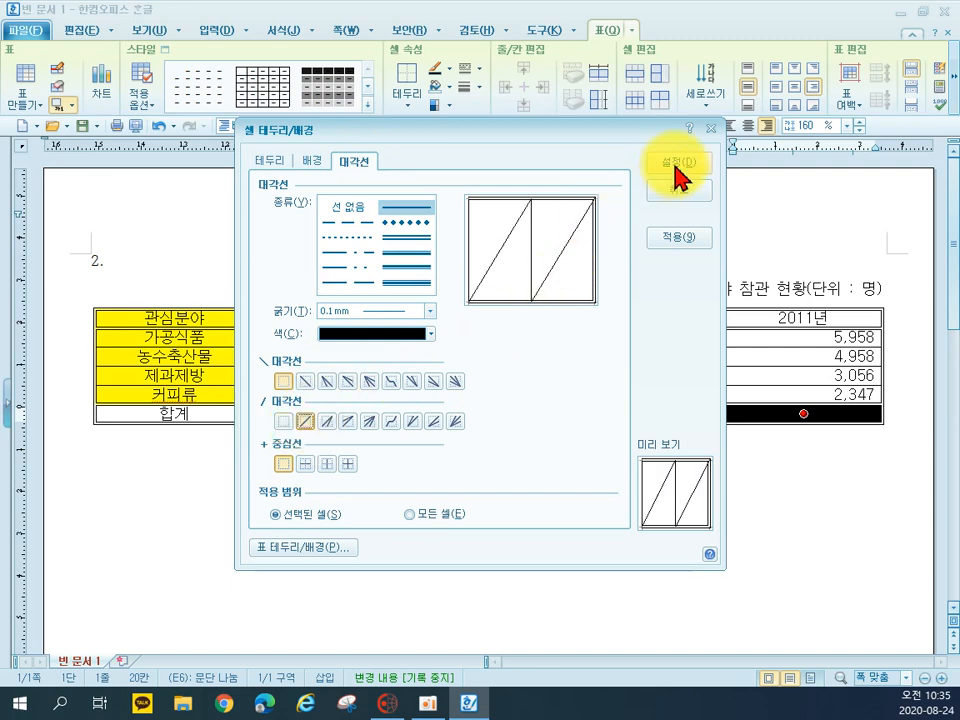
pyautogui.click(680, 162)
pyautogui.click(611, 480)
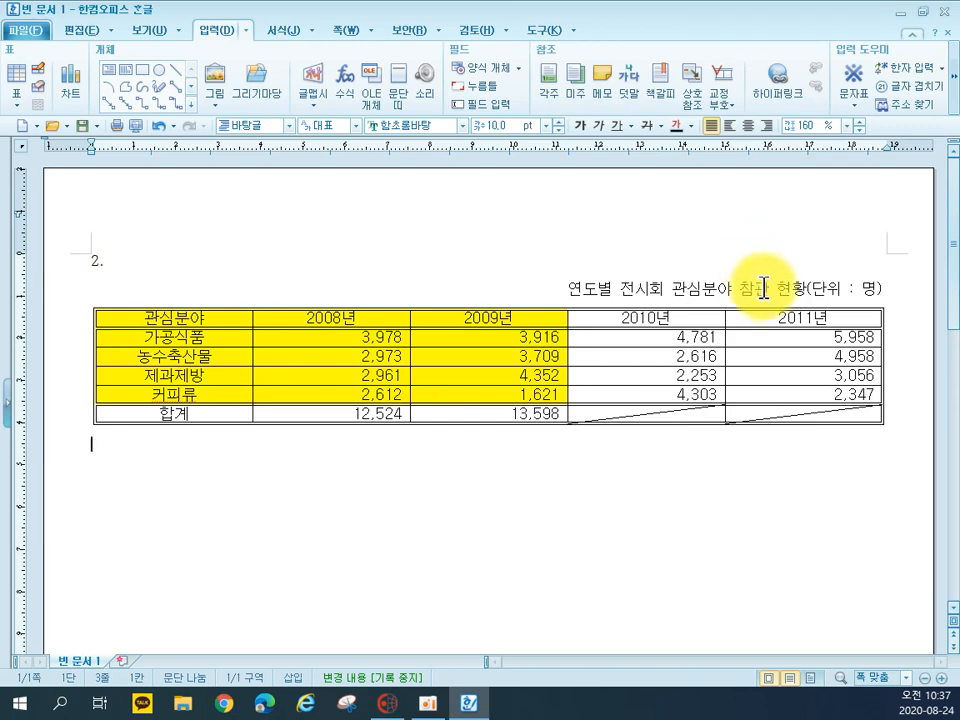
# Insert a chart from the yellow cells, 관심분야 through the 2009년 value of 커피류
pyautogui.moveTo(229, 315); pyautogui.dragTo(481, 393)
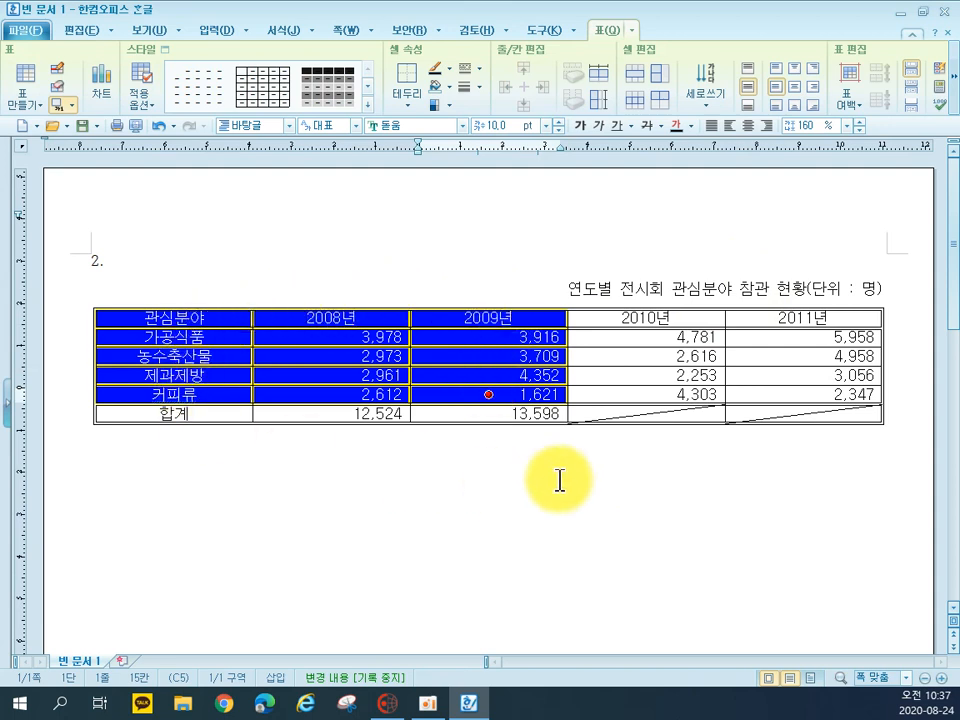
pyautogui.click(101, 93)
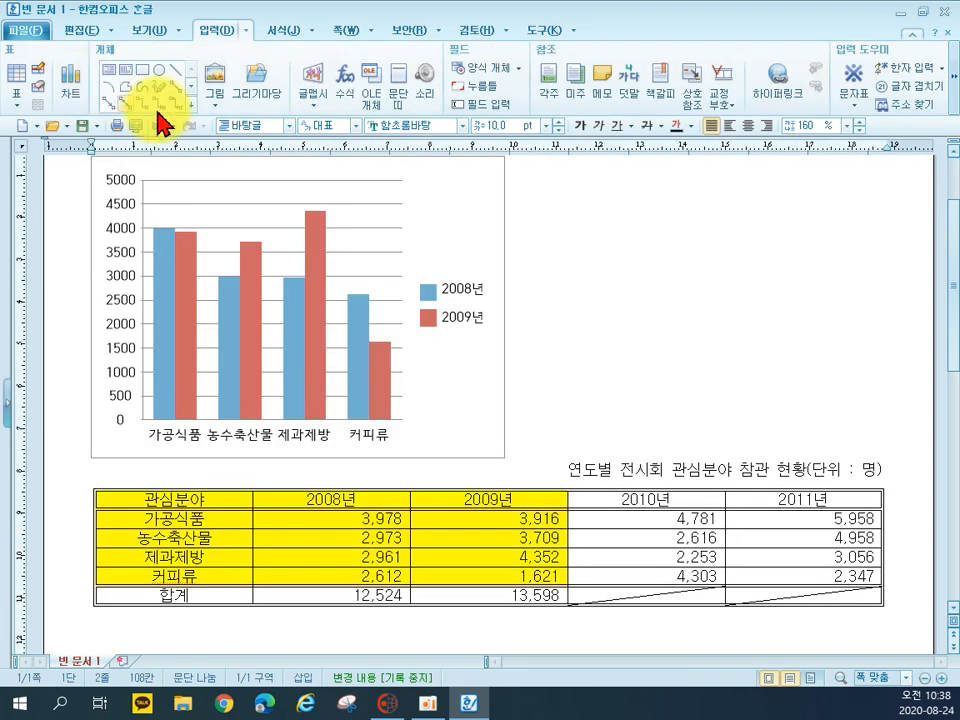
pyautogui.scroll(1, 608, 428)
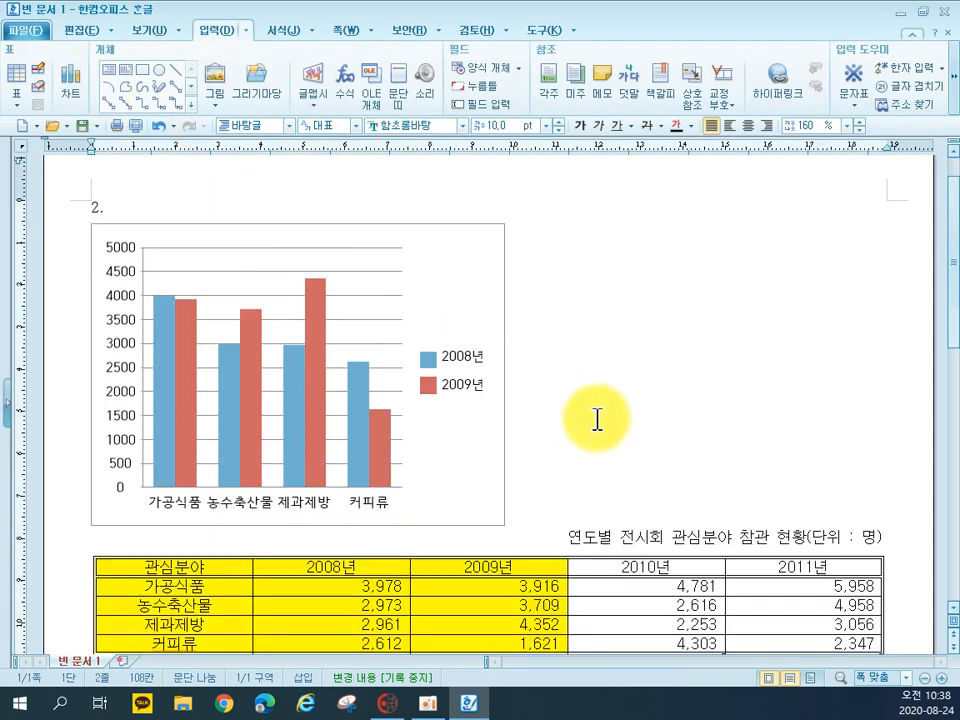
# Set the chart to be treated as a character (글자처럼 취급) so it follows the text below the table
pyautogui.click(470, 288)
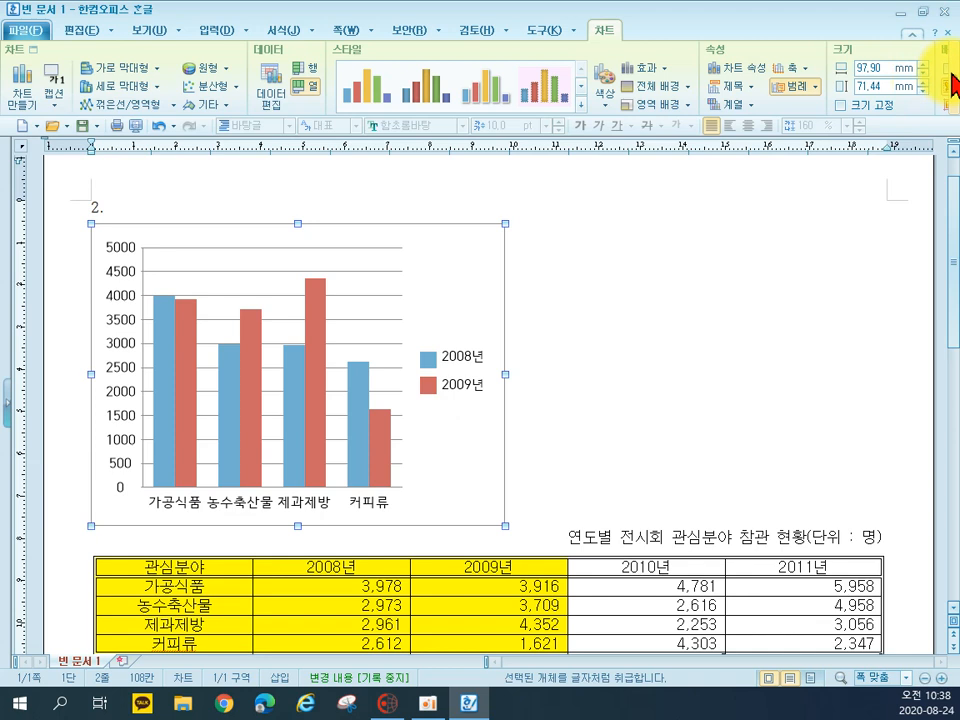
pyautogui.click(955, 79)
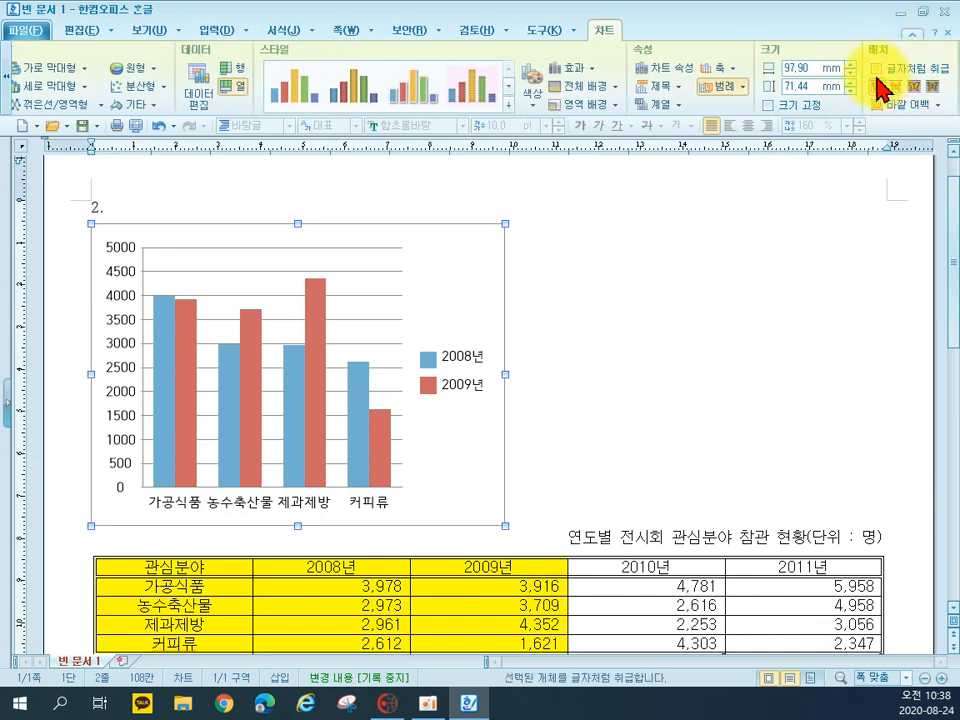
pyautogui.click(876, 70)
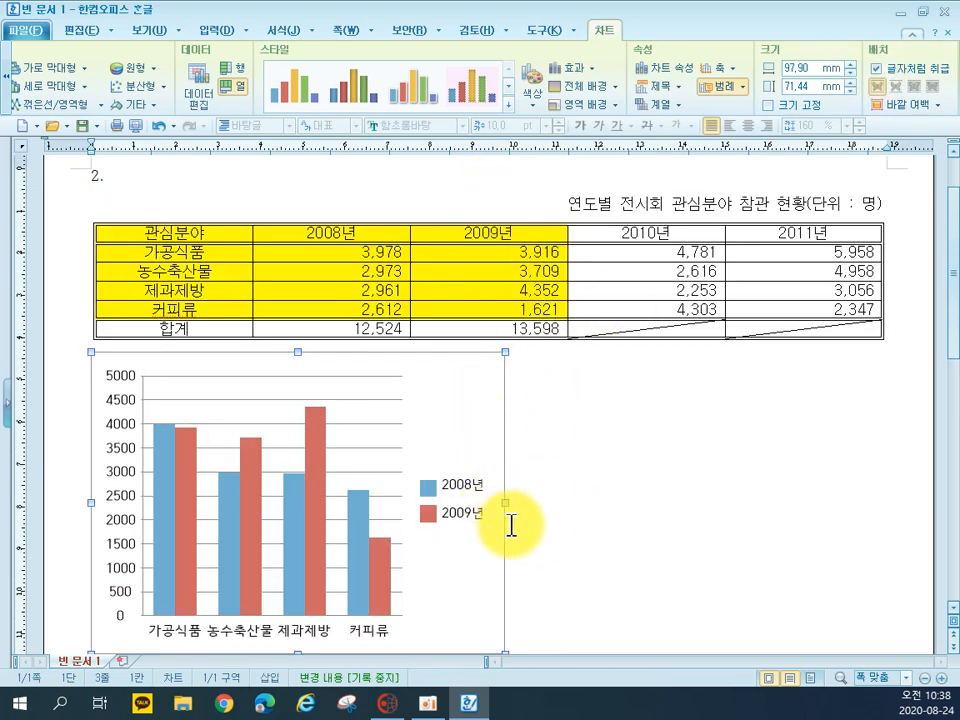
# Widen the chart to about 187 mm, matching the table's width
pyautogui.scroll(-2, 507, 454)
pyautogui.scroll(1, 515, 454)
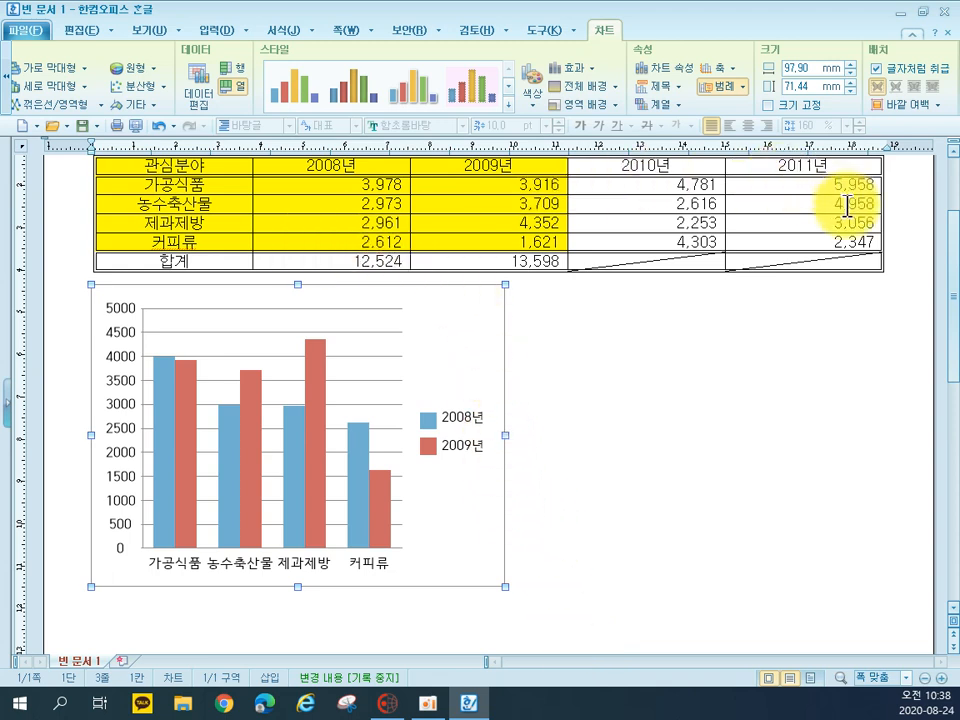
pyautogui.click(506, 435)
pyautogui.moveTo(506, 435); pyautogui.dragTo(883, 444)
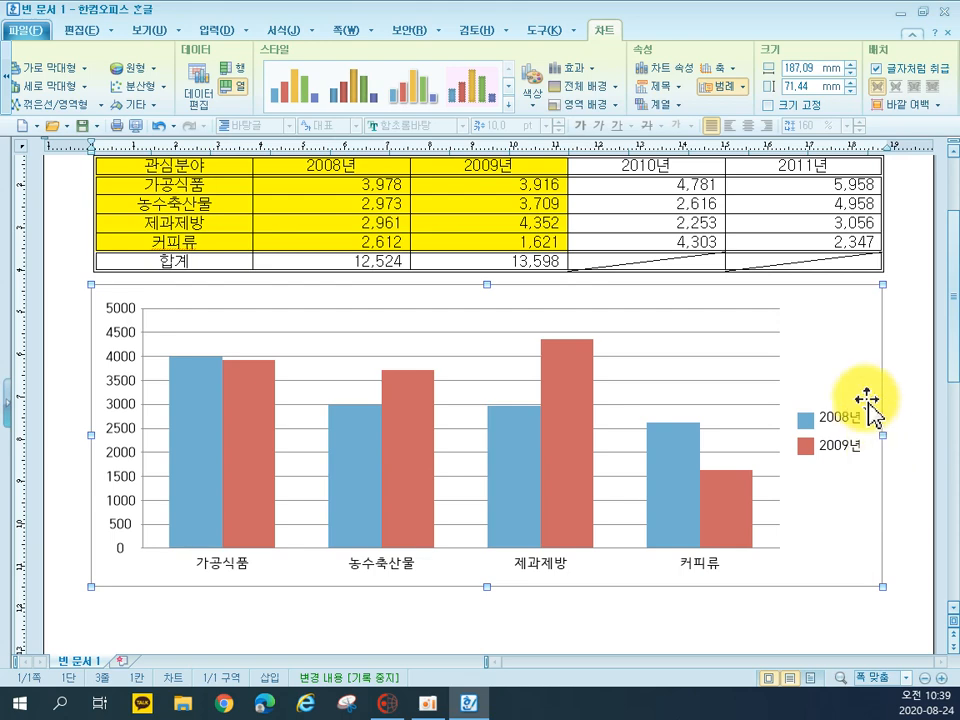
# Change the chart with the chart wizard to the first 꺾은선형 (line) shape, with the series direction set to 행
pyautogui.click(822, 345)
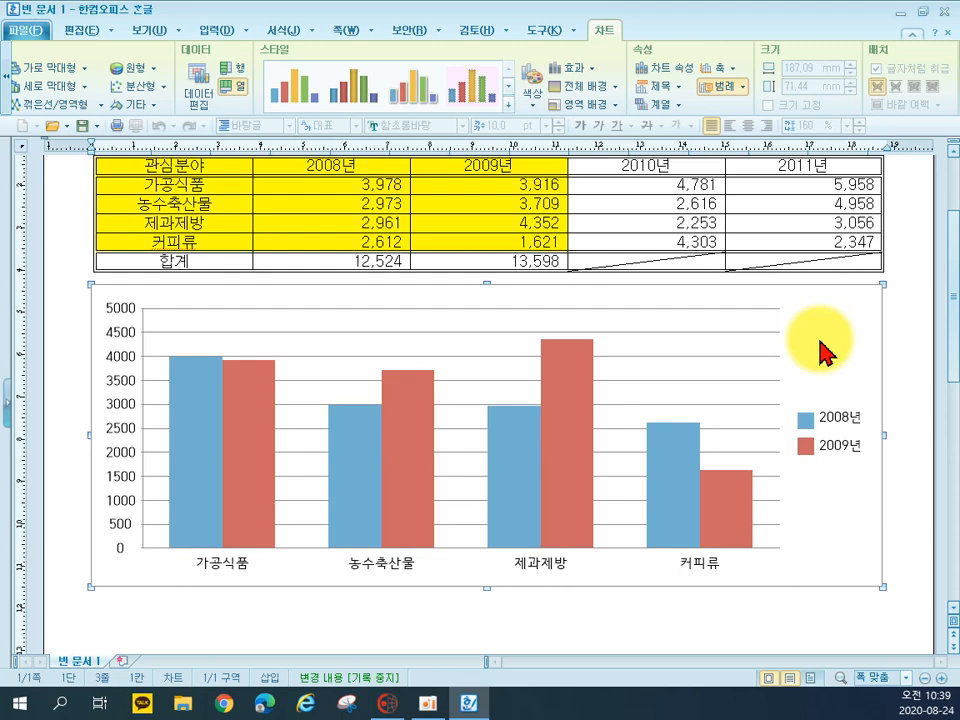
pyautogui.click(731, 622)
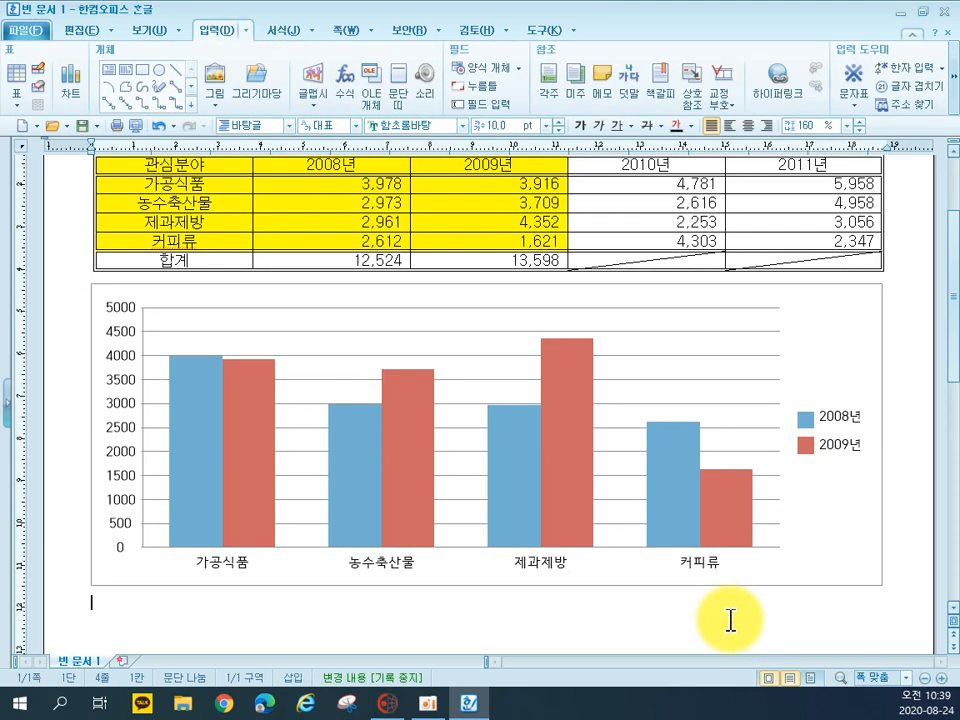
pyautogui.click(843, 522)
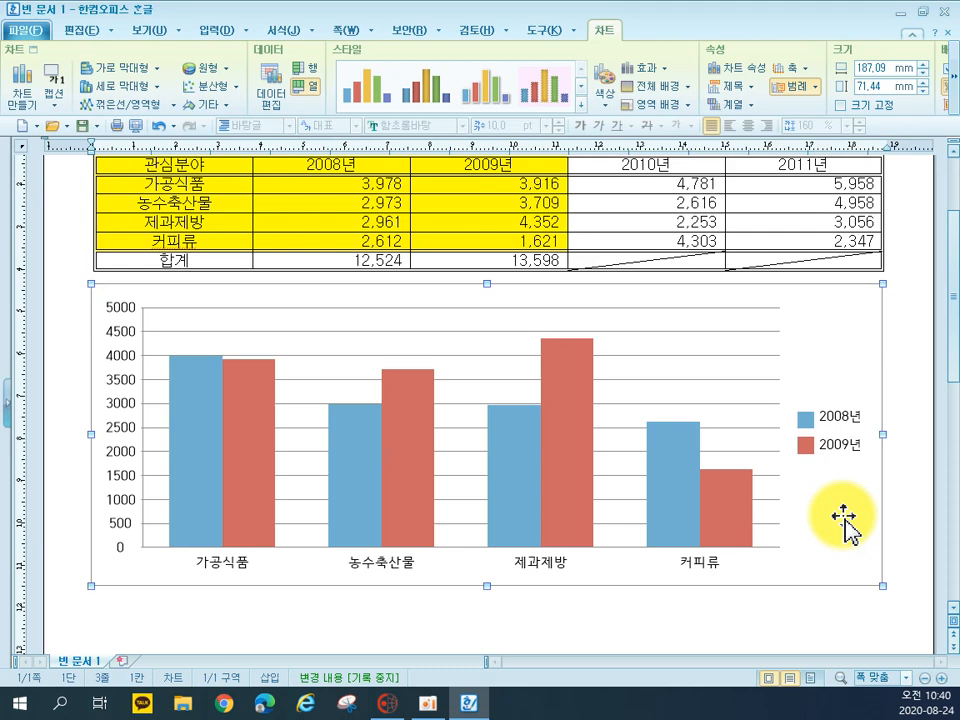
pyautogui.click(845, 525)
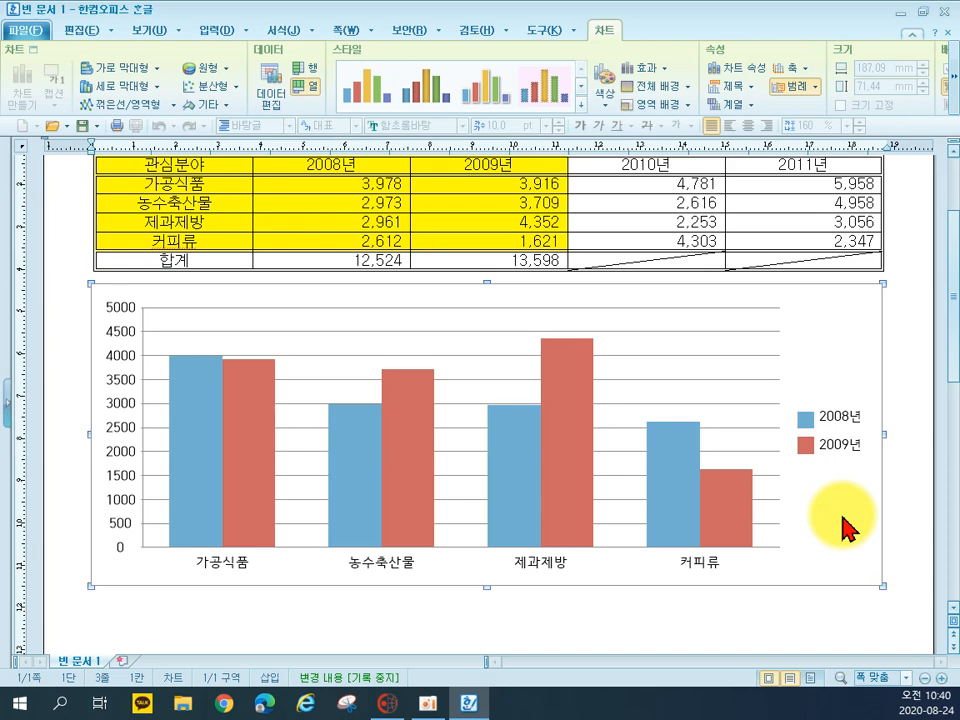
pyautogui.rightClick(843, 525)
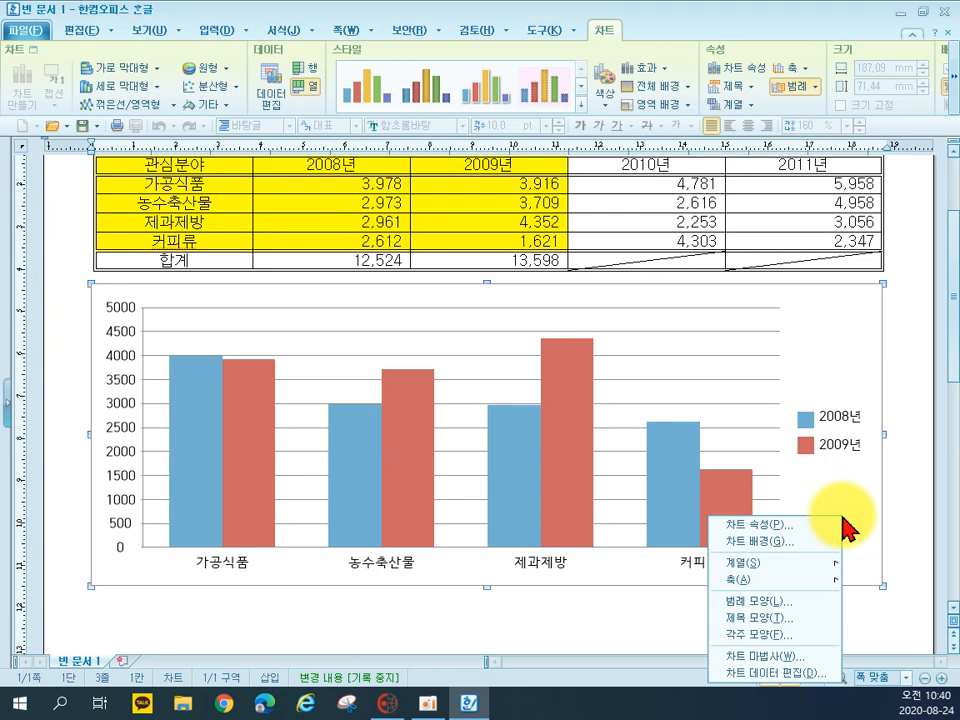
pyautogui.click(776, 656)
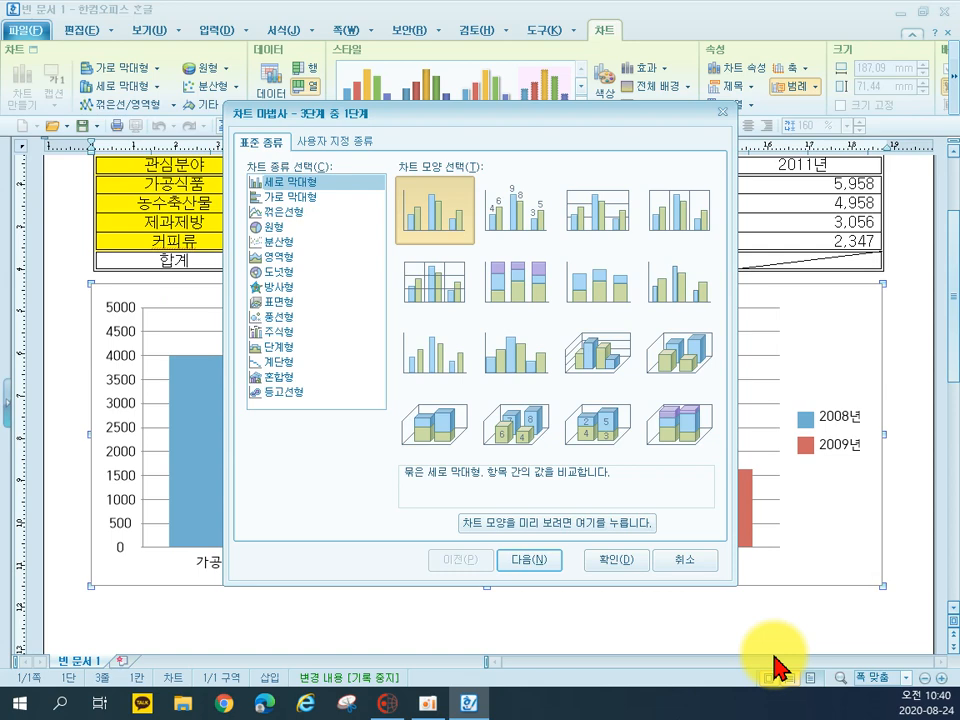
pyautogui.click(281, 213)
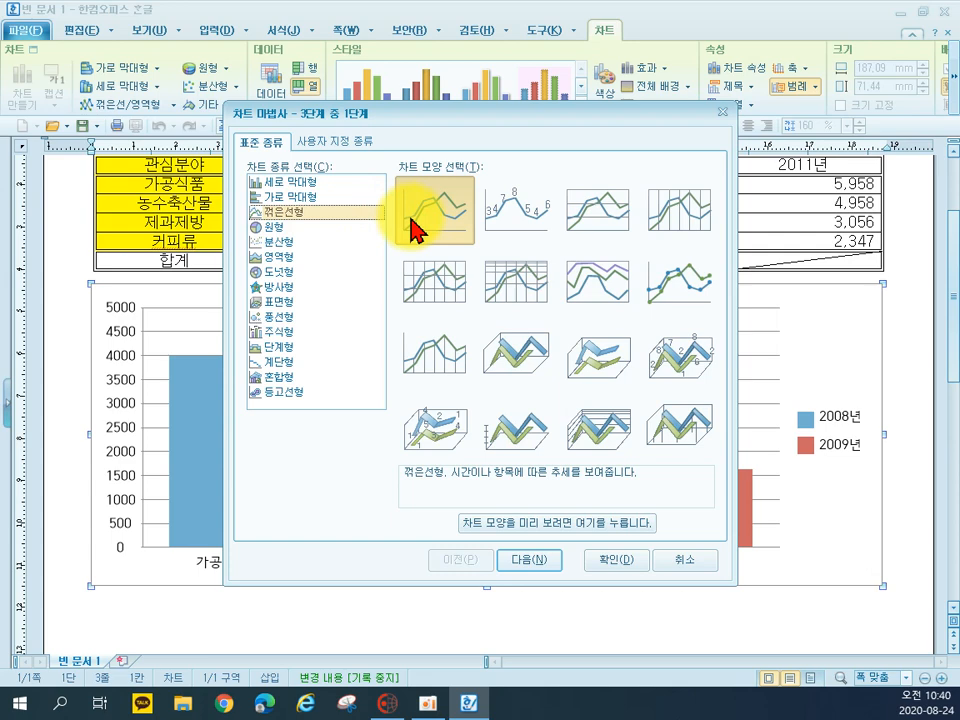
pyautogui.click(528, 562)
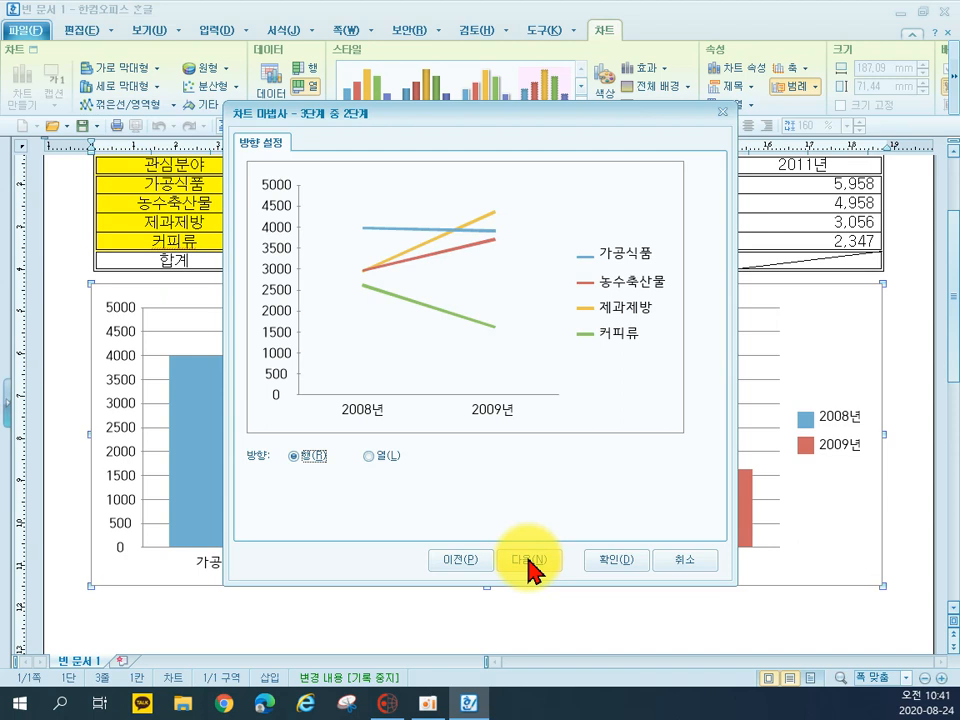
pyautogui.click(529, 568)
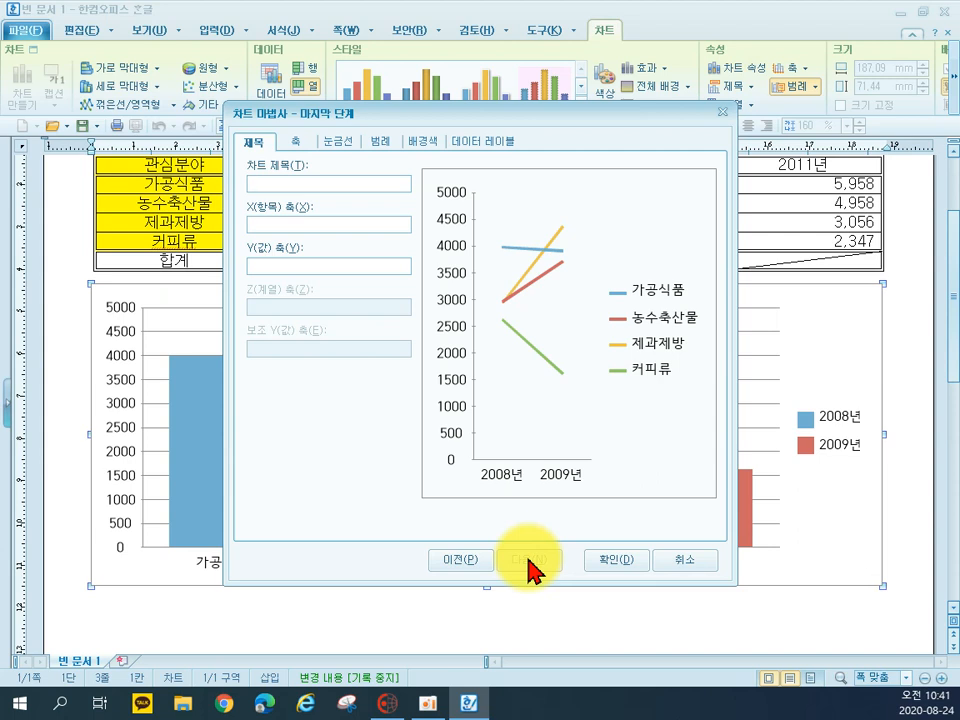
# Title the chart 연도별 전시회 관심분야 참관 현황, name the X axis 연도 and the Y axis 인원수, and finish the wizard
pyautogui.write('연도별')
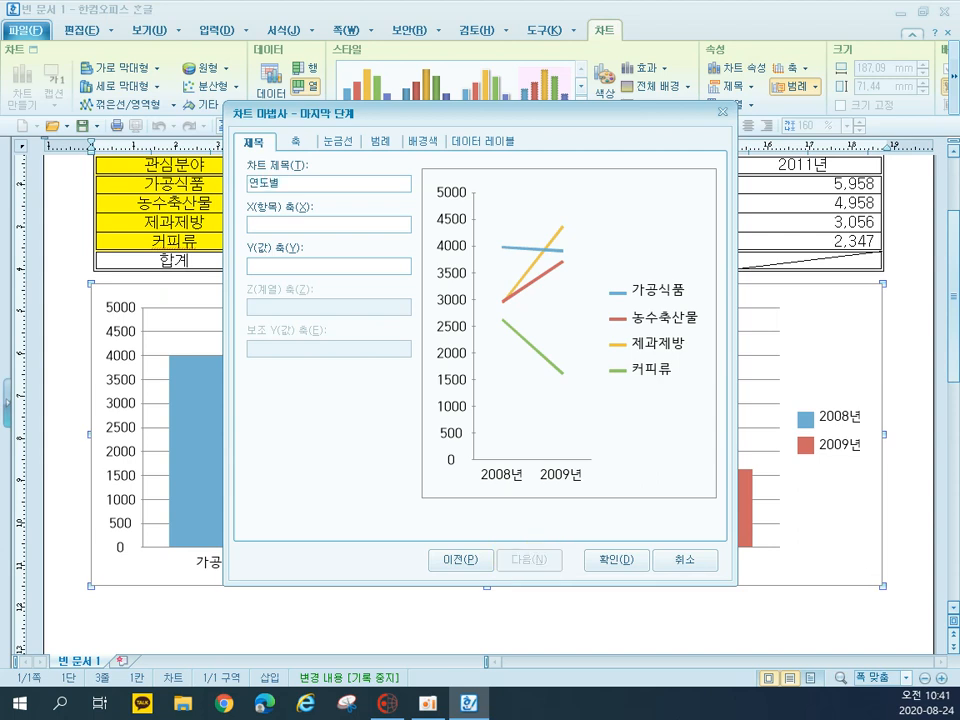
pyautogui.write(' 전시회 관심분야 참과')
pyautogui.write(' 현황')
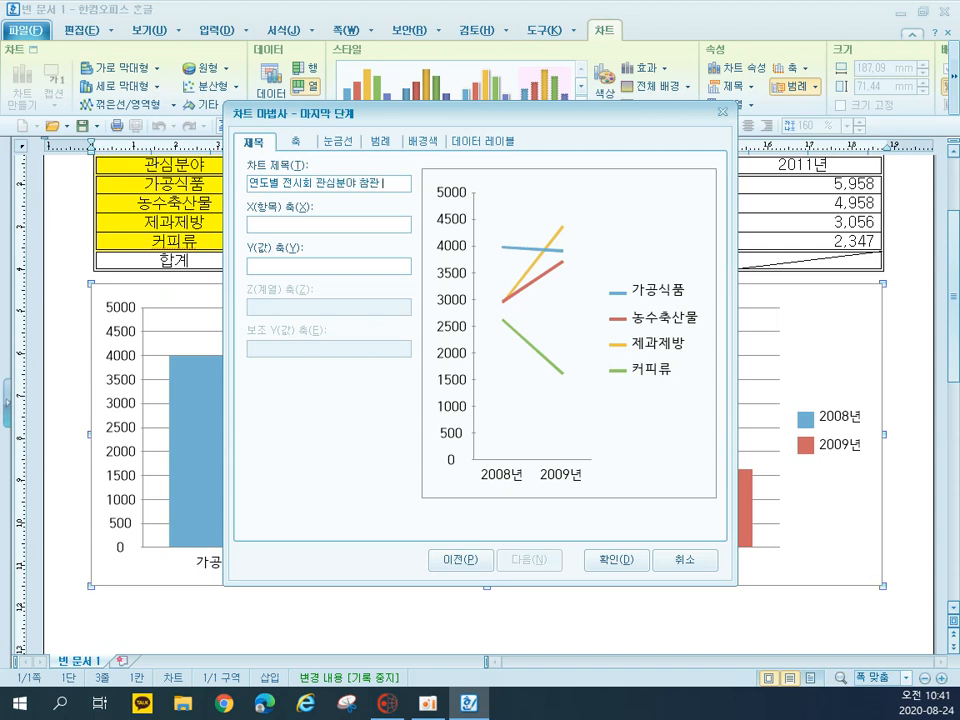
pyautogui.click(320, 225)
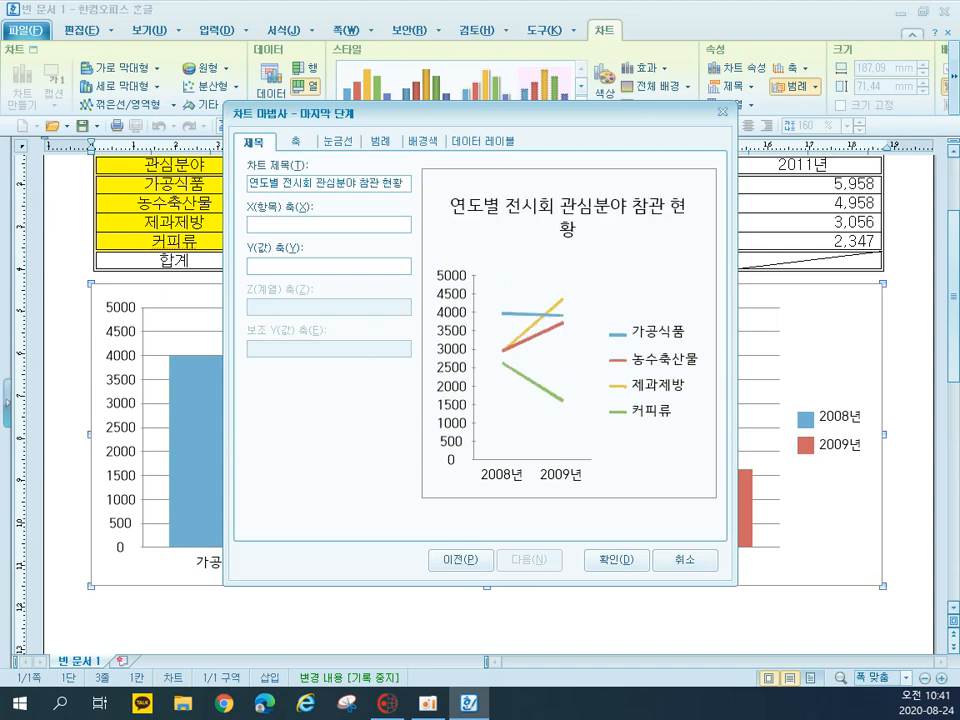
pyautogui.write('연도')
pyautogui.press('Tab')
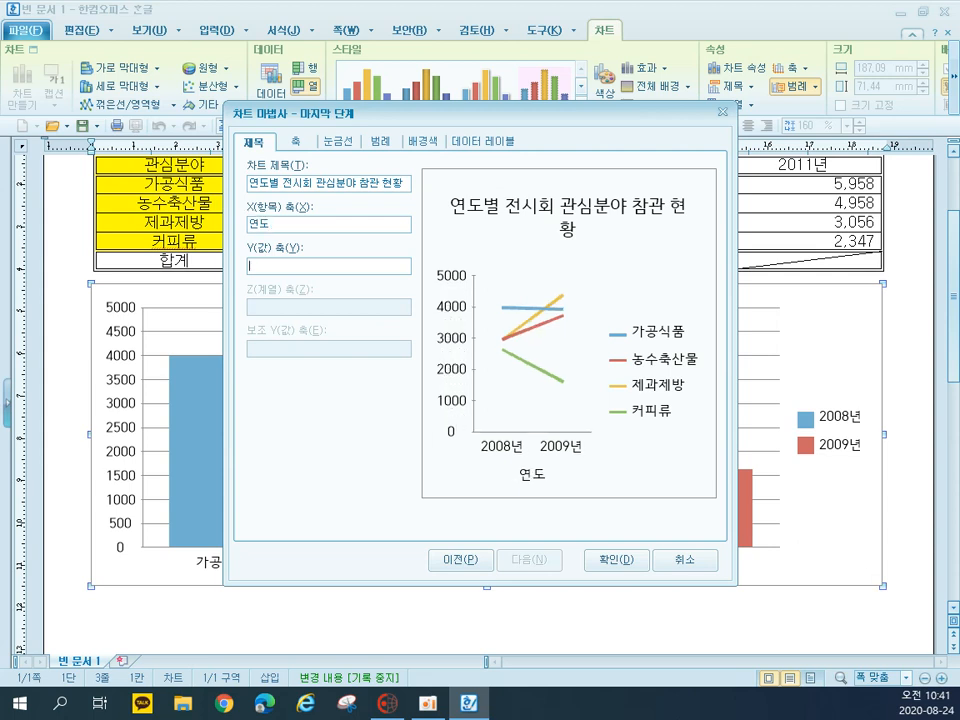
pyautogui.write('인원수')
pyautogui.click(626, 567)
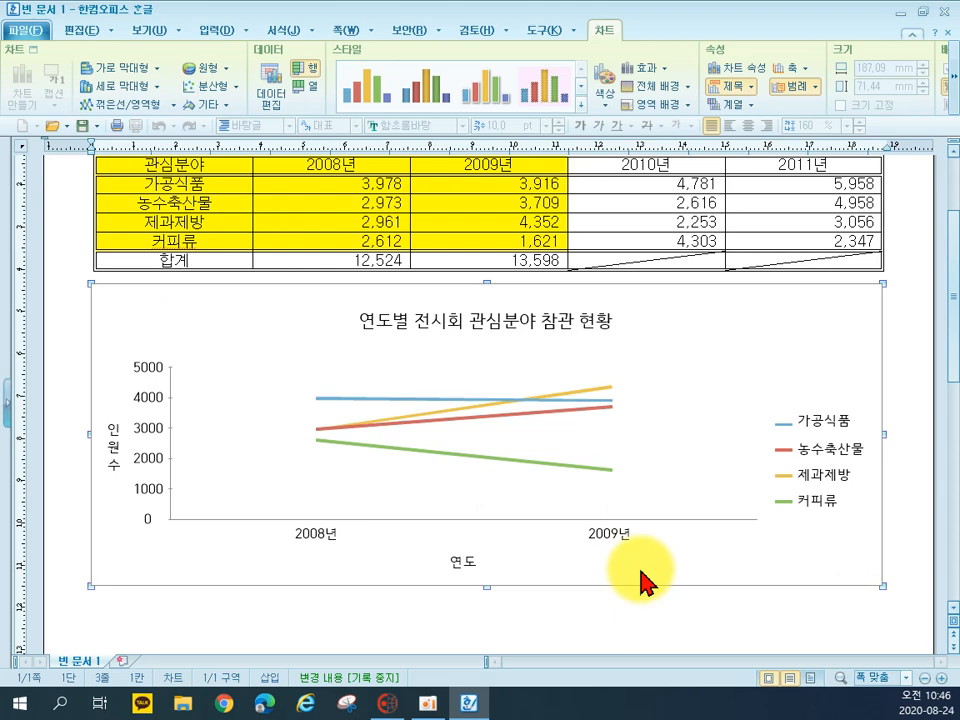
# Set the chart title's font to 굴림 and make it bold
pyautogui.doubleClick(465, 322)
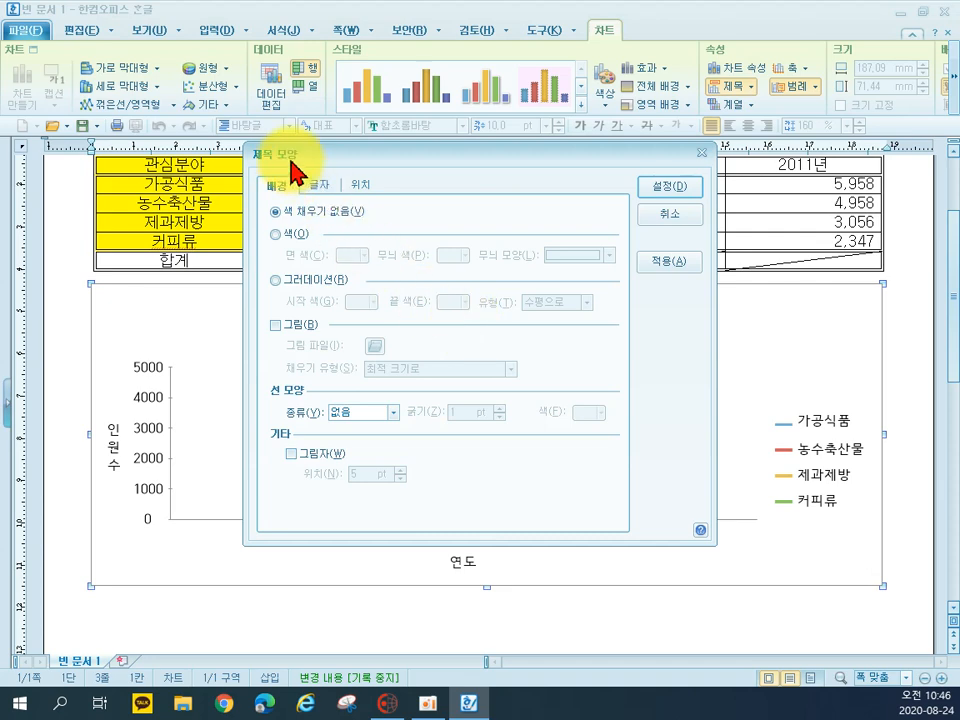
pyautogui.click(318, 185)
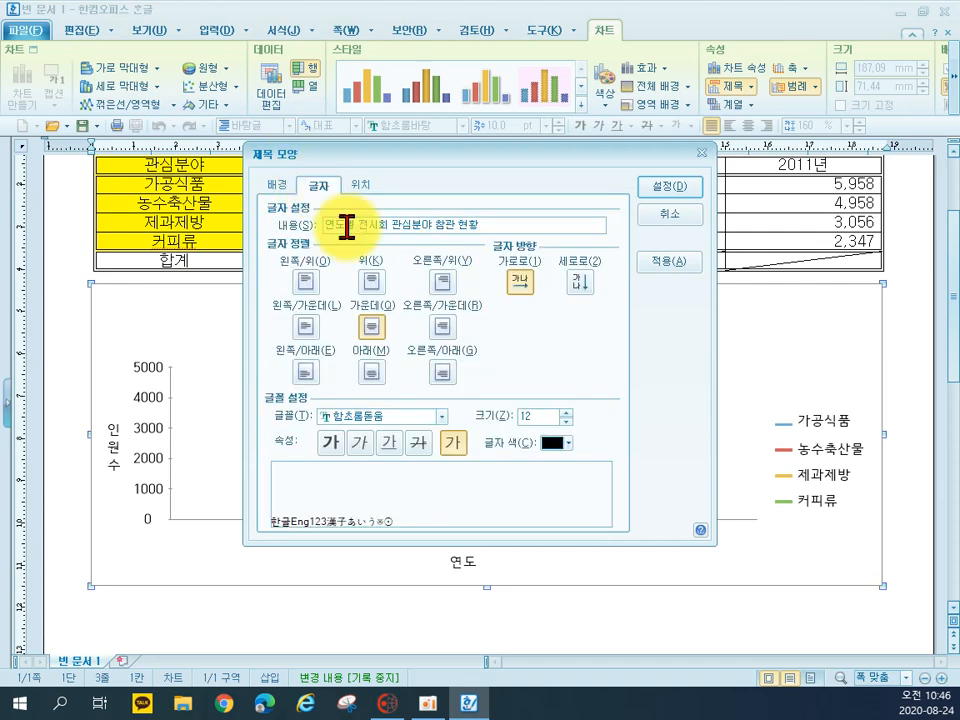
pyautogui.click(380, 415)
pyautogui.press('Home')
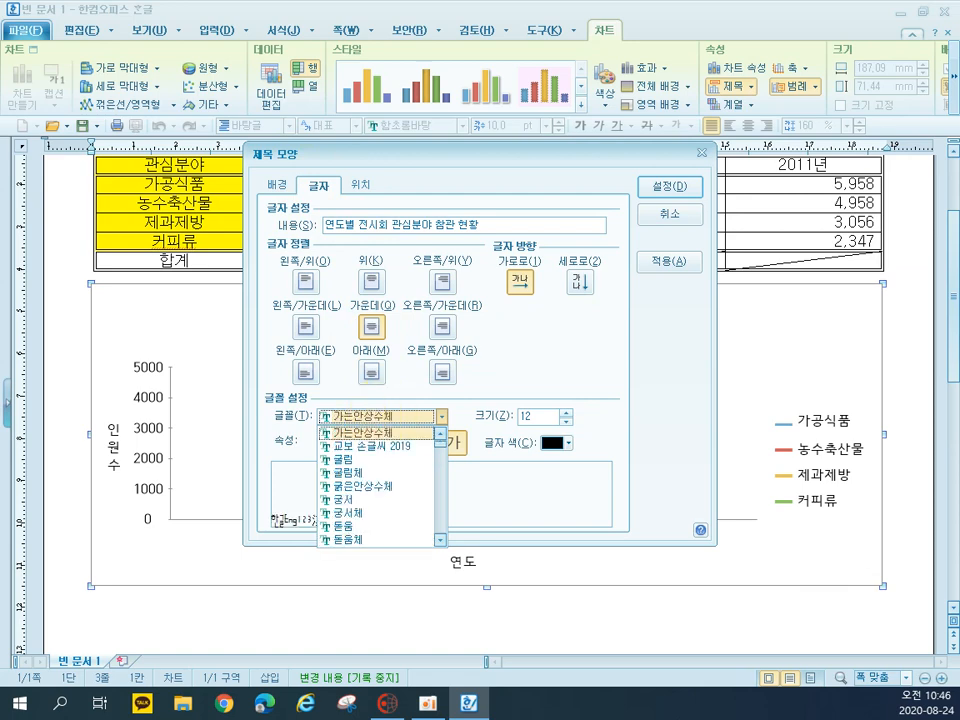
pyautogui.click(362, 459)
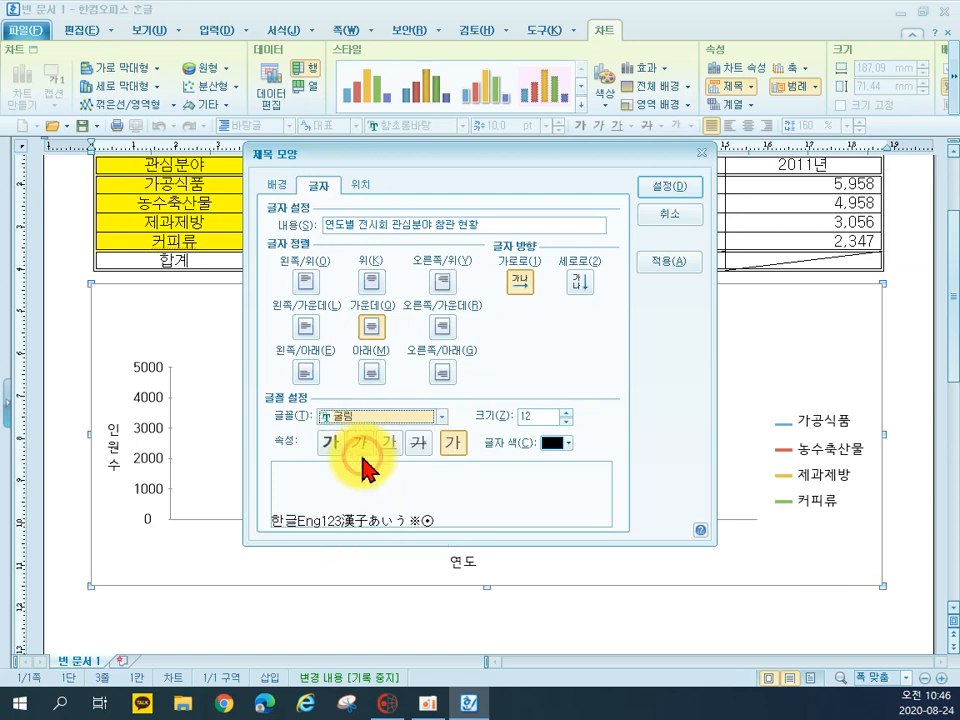
pyautogui.click(330, 443)
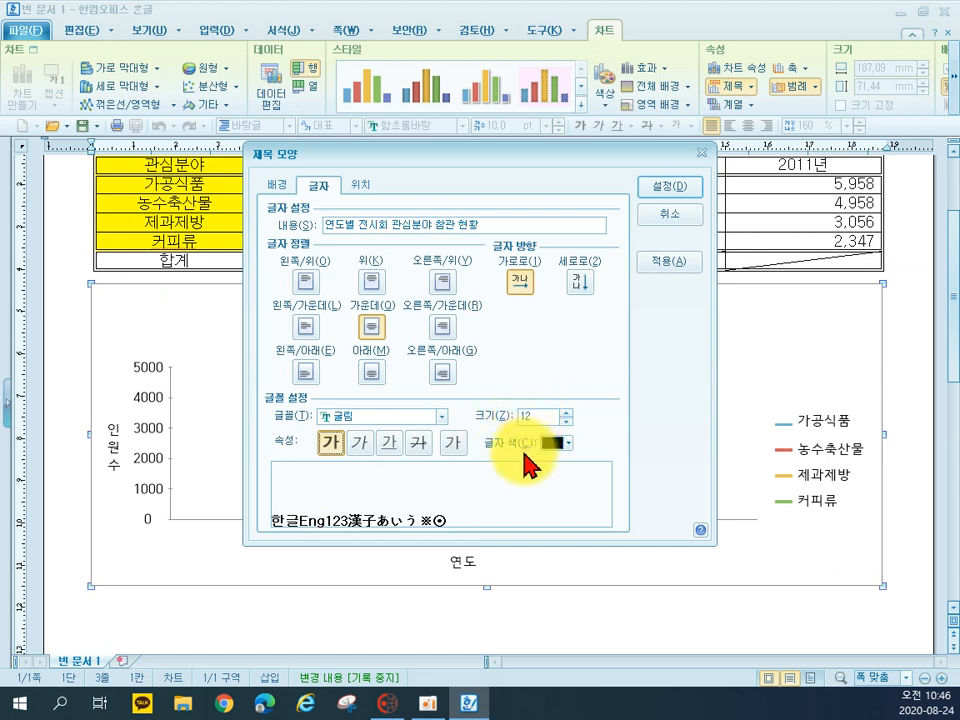
# Give the chart title a double-line (두 줄로) border and a shadow positioned at 2 pt
pyautogui.click(278, 186)
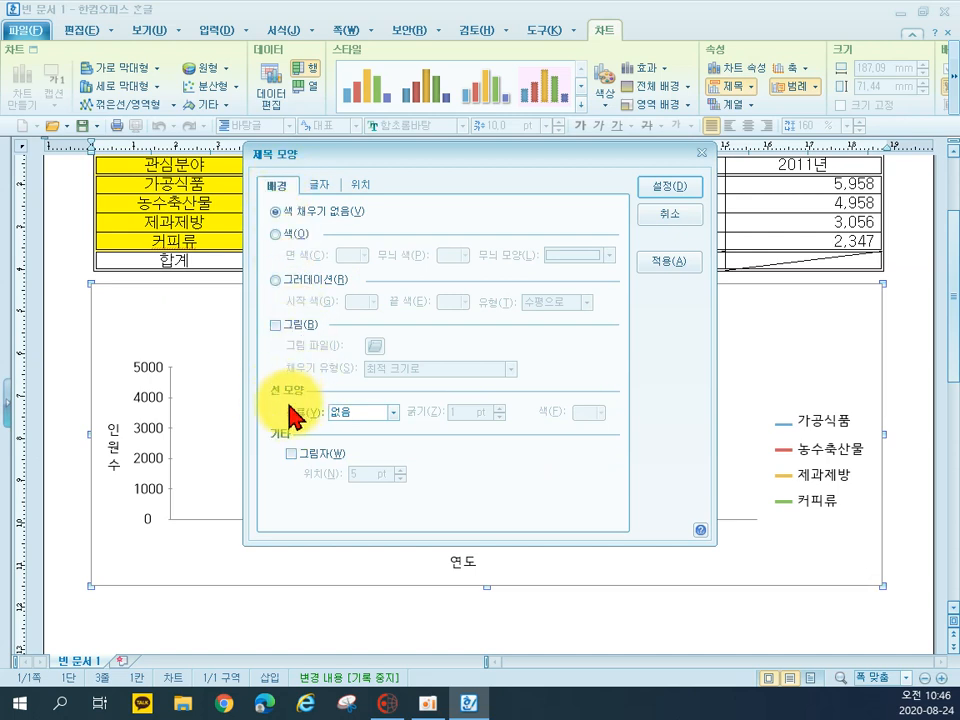
pyautogui.click(358, 412)
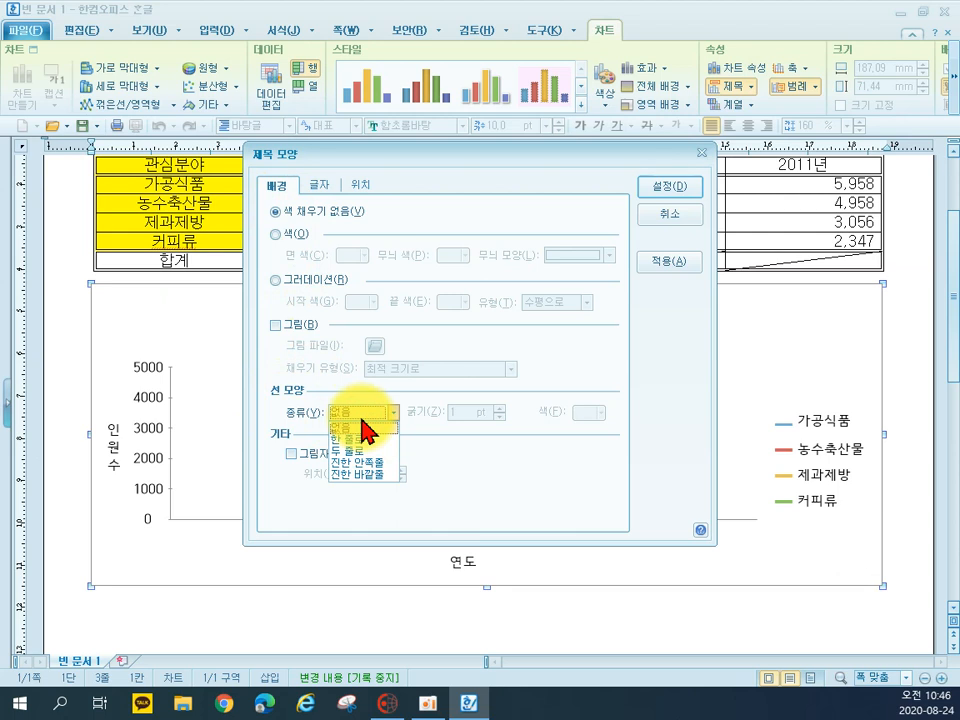
pyautogui.click(362, 451)
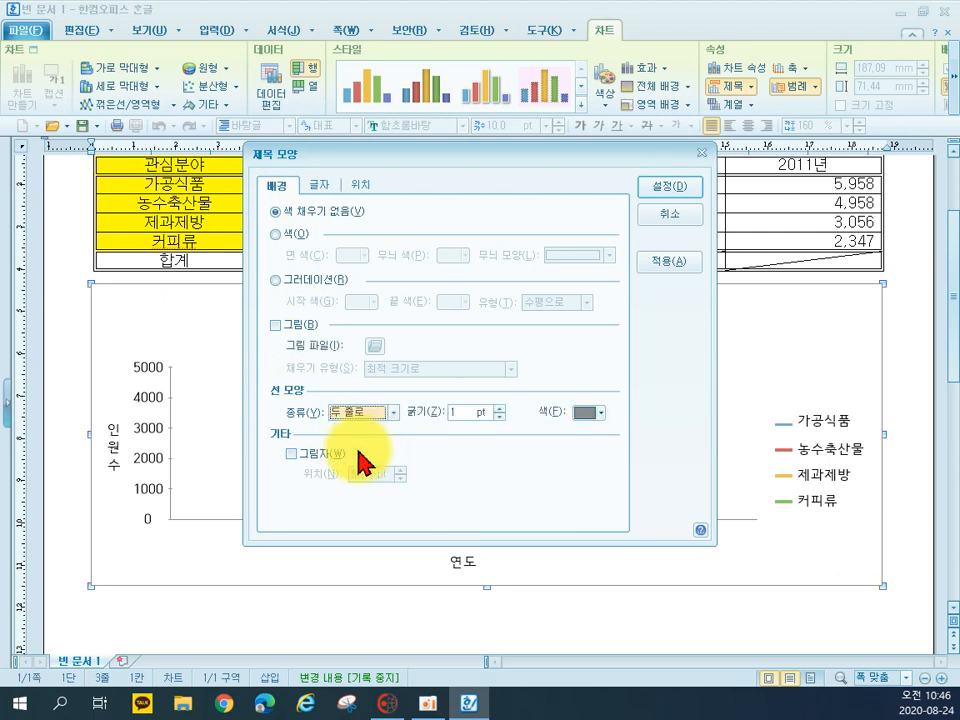
pyautogui.click(293, 455)
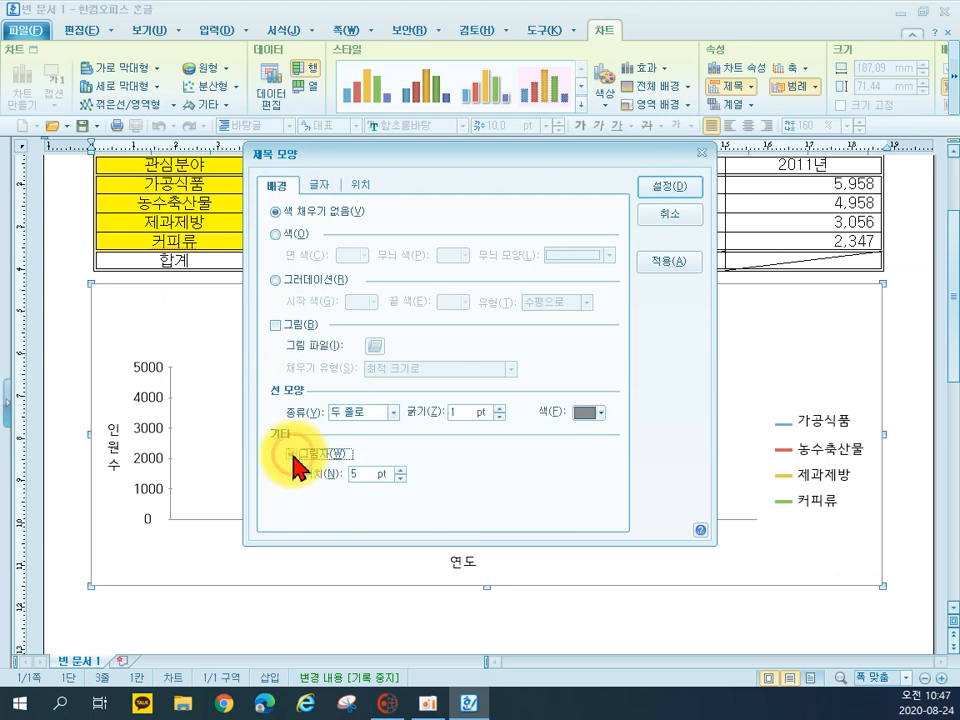
pyautogui.click(401, 478)
pyautogui.click(401, 478)
pyautogui.click(401, 478)
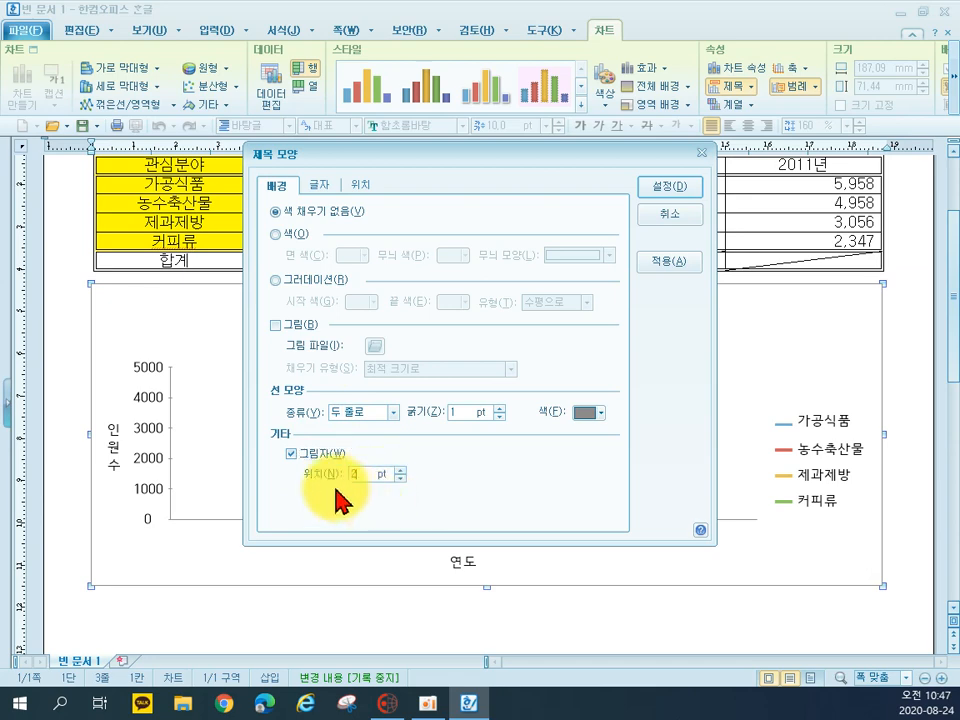
pyautogui.click(668, 187)
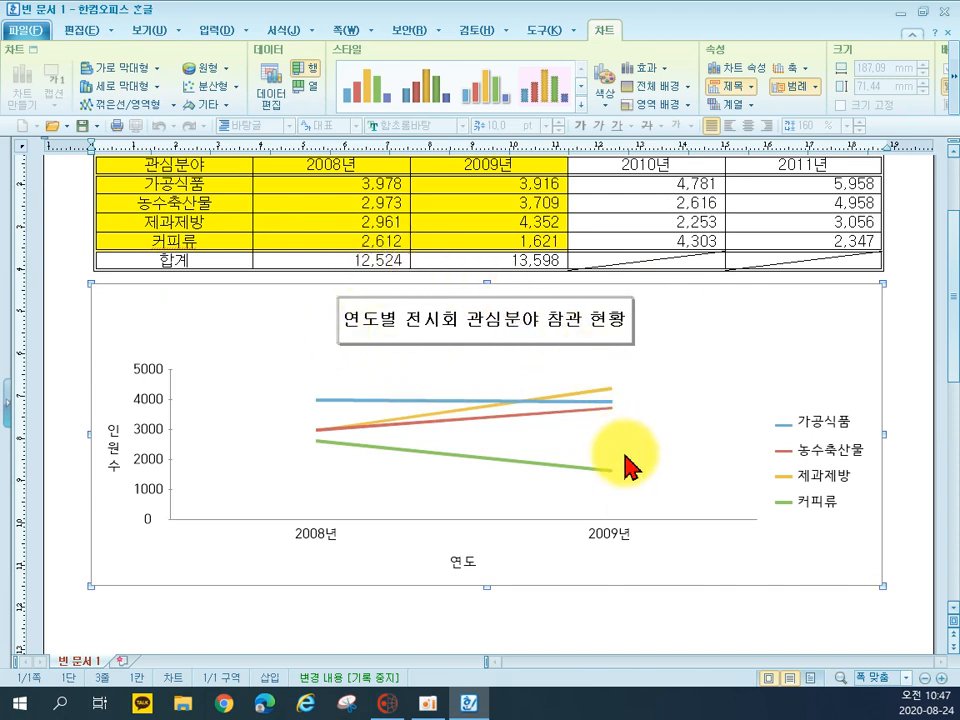
# Reduce the height of the chart title box slightly and widen it a little
pyautogui.click(486, 343)
pyautogui.moveTo(484, 343); pyautogui.dragTo(484, 333)
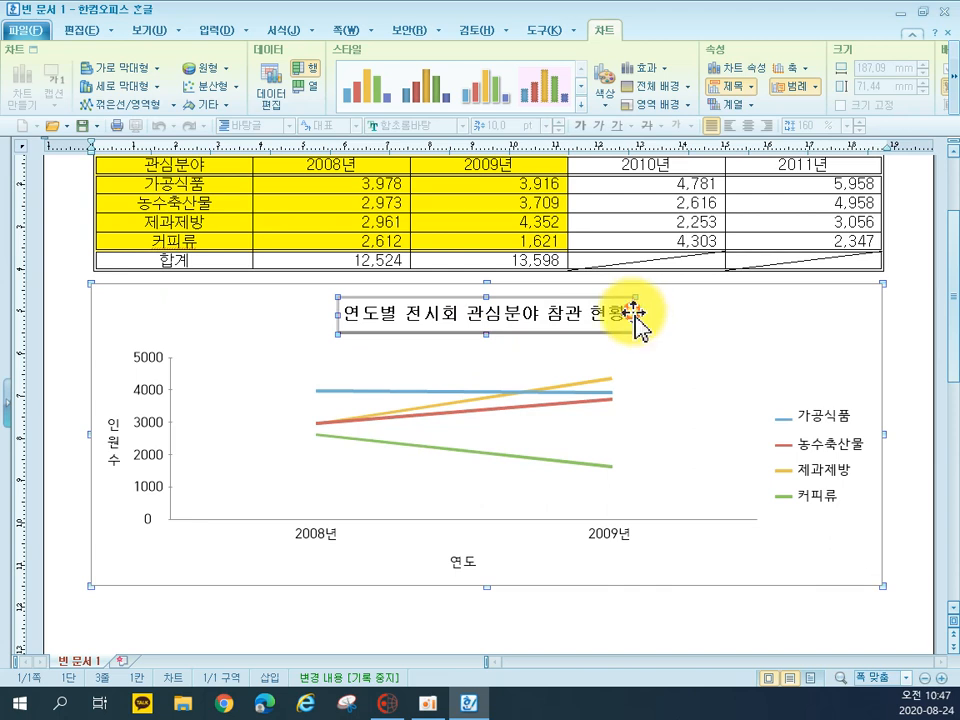
pyautogui.moveTo(627, 316); pyautogui.dragTo(634, 316)
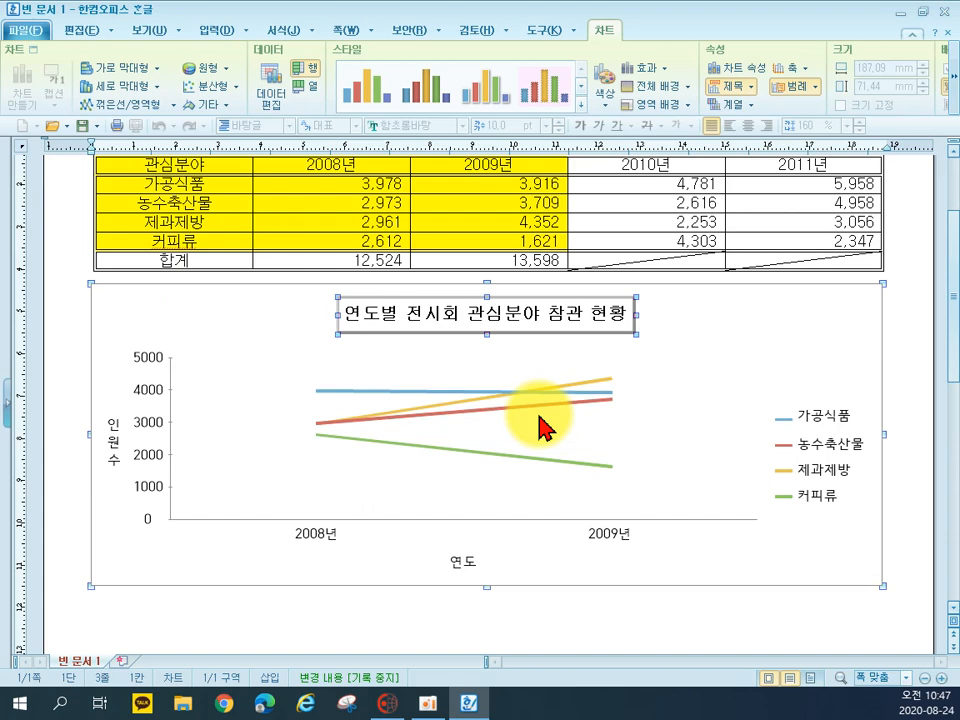
# Format the Y axis title 인원수 in 굴림, normal style (보통 모양), at size 10
pyautogui.doubleClick(104, 440)
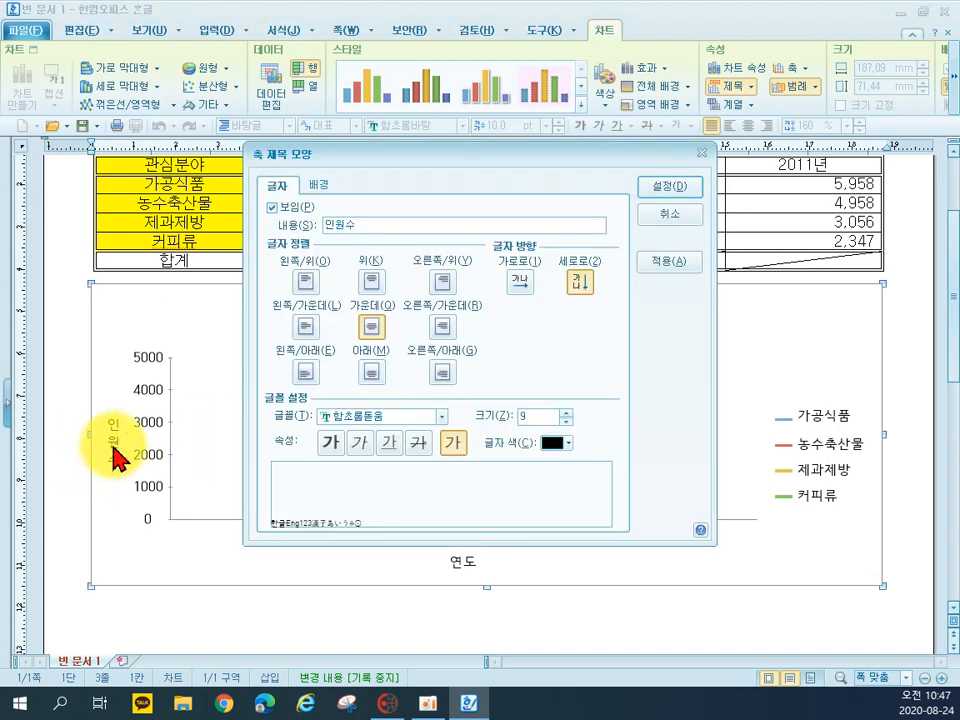
pyautogui.click(360, 416)
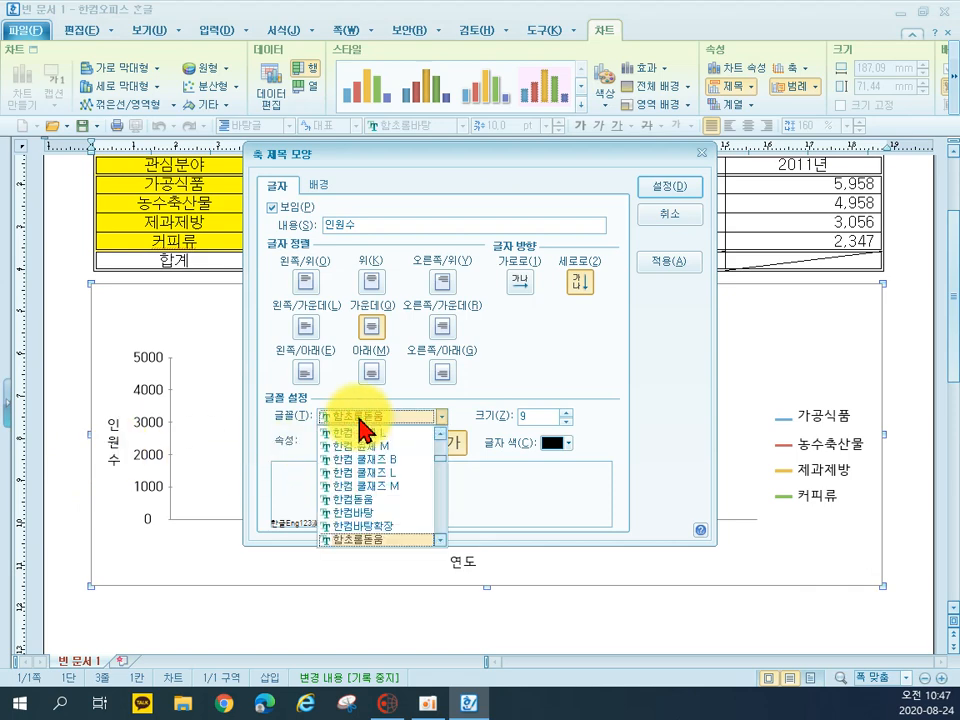
pyautogui.scroll(10, 360, 450)
pyautogui.click(356, 459)
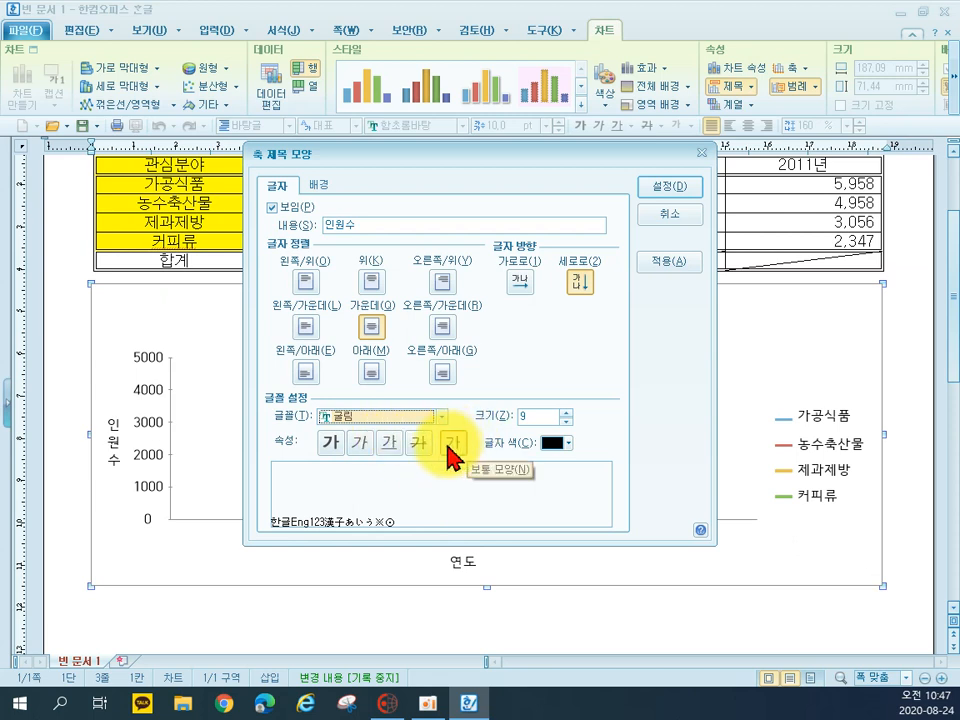
pyautogui.click(450, 445)
pyautogui.click(566, 412)
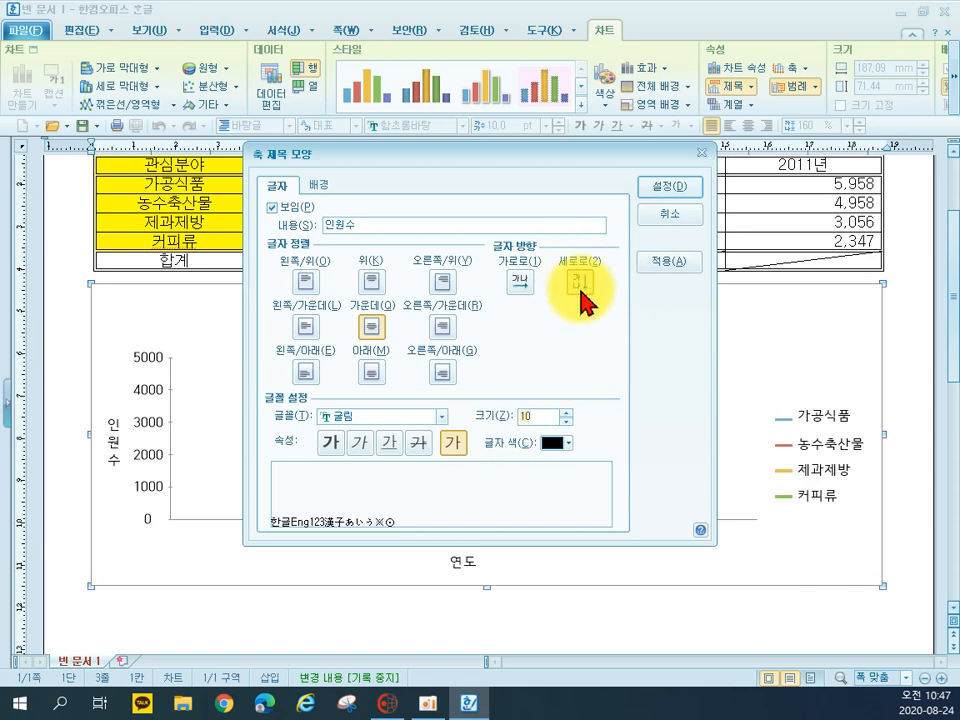
pyautogui.click(645, 188)
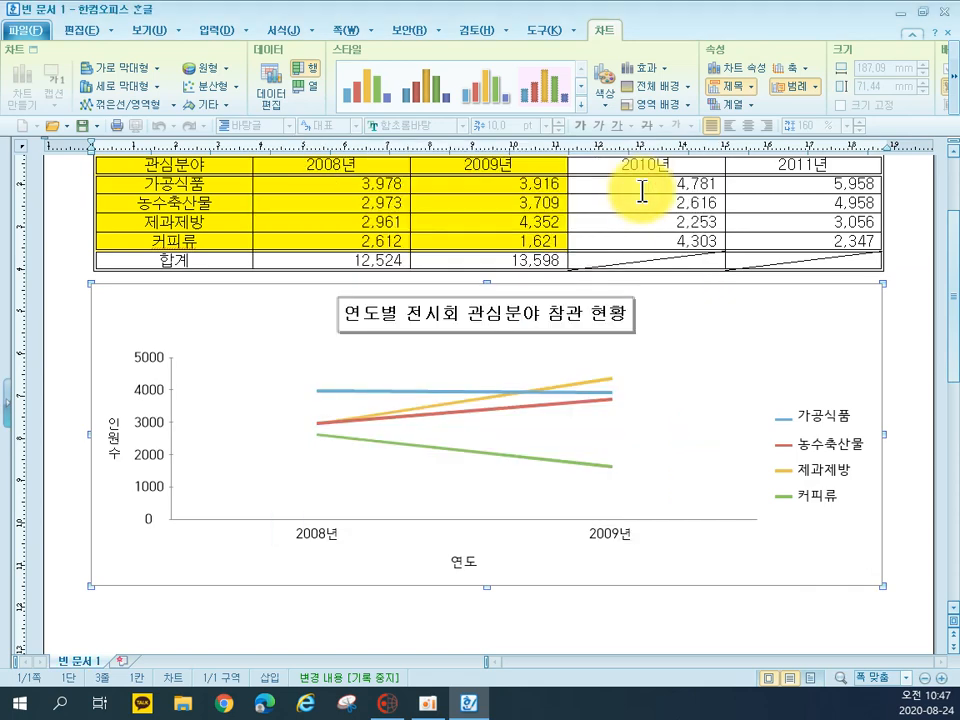
# Format the chart's Y axis value labels in 굴림 at size 10 pt
pyautogui.doubleClick(150, 362)
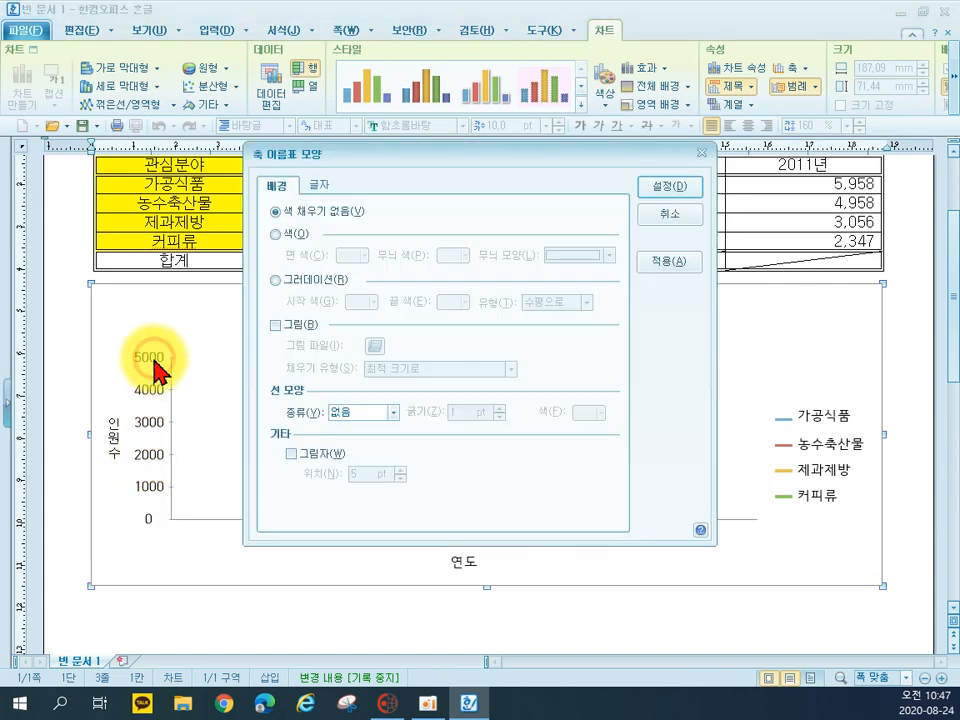
pyautogui.click(322, 185)
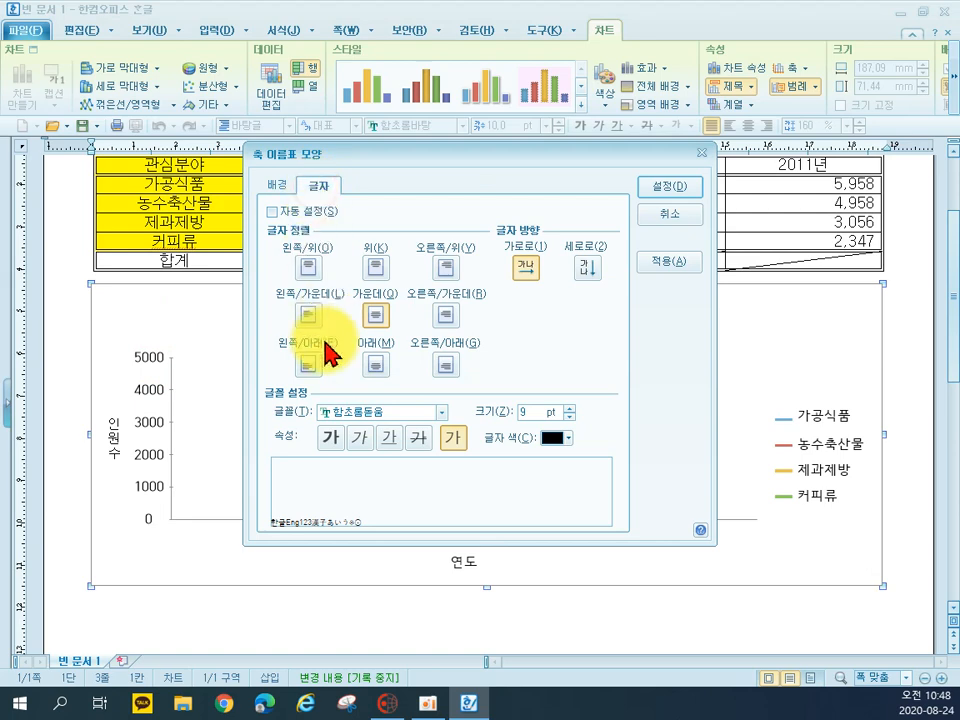
pyautogui.click(350, 412)
pyautogui.press('Home')
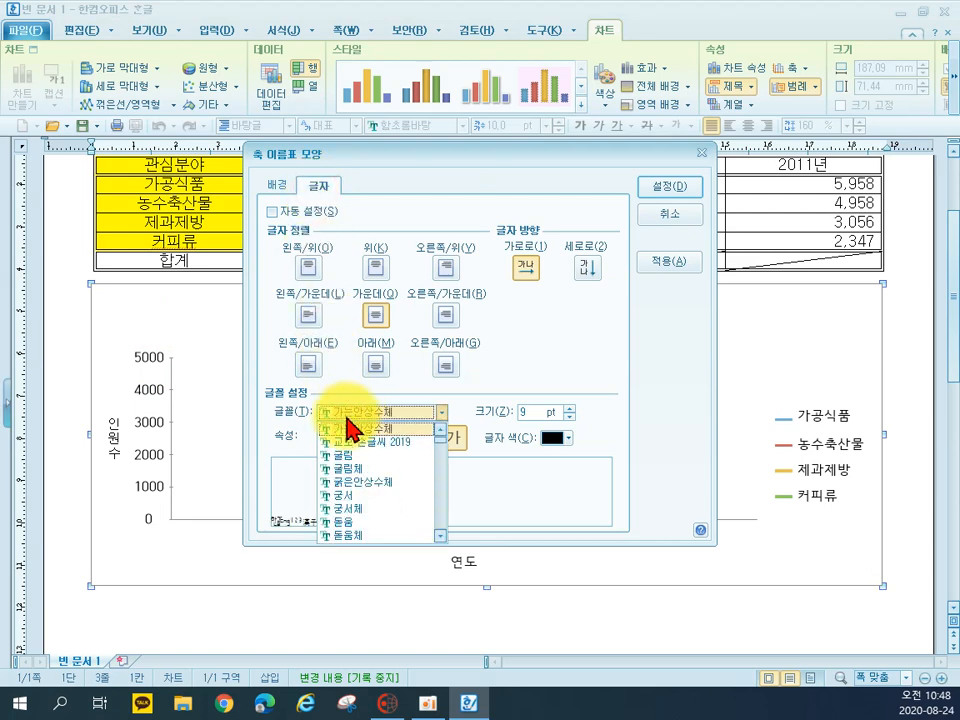
pyautogui.click(349, 457)
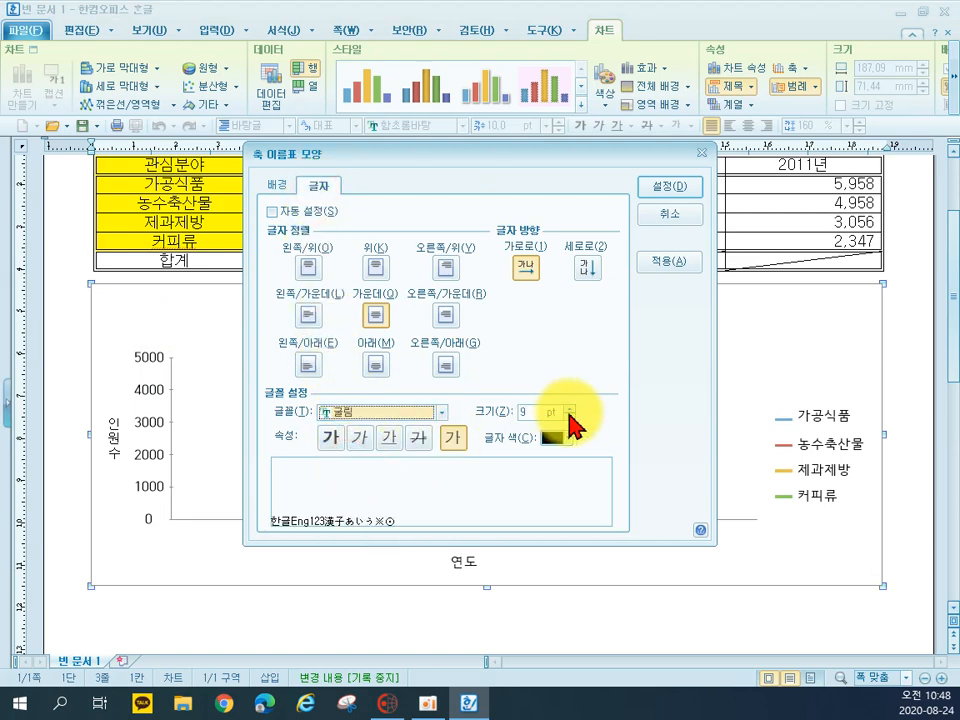
pyautogui.click(569, 407)
pyautogui.click(672, 188)
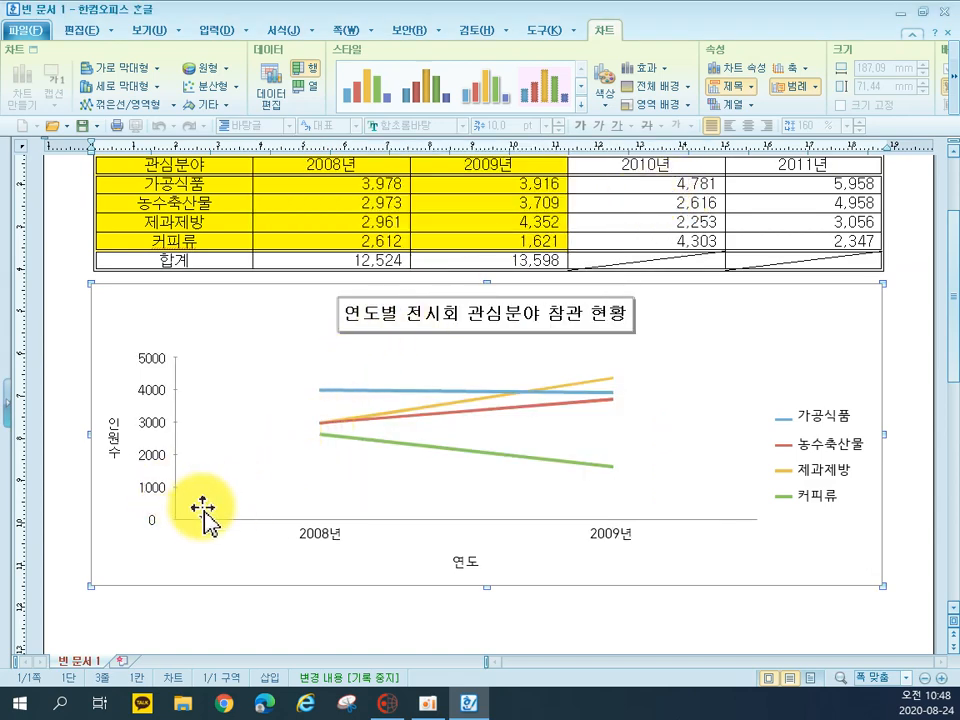
# Set the X axis year labels (2008년, 2009년) to the 굴림 font at 10 pt
pyautogui.doubleClick(317, 548)
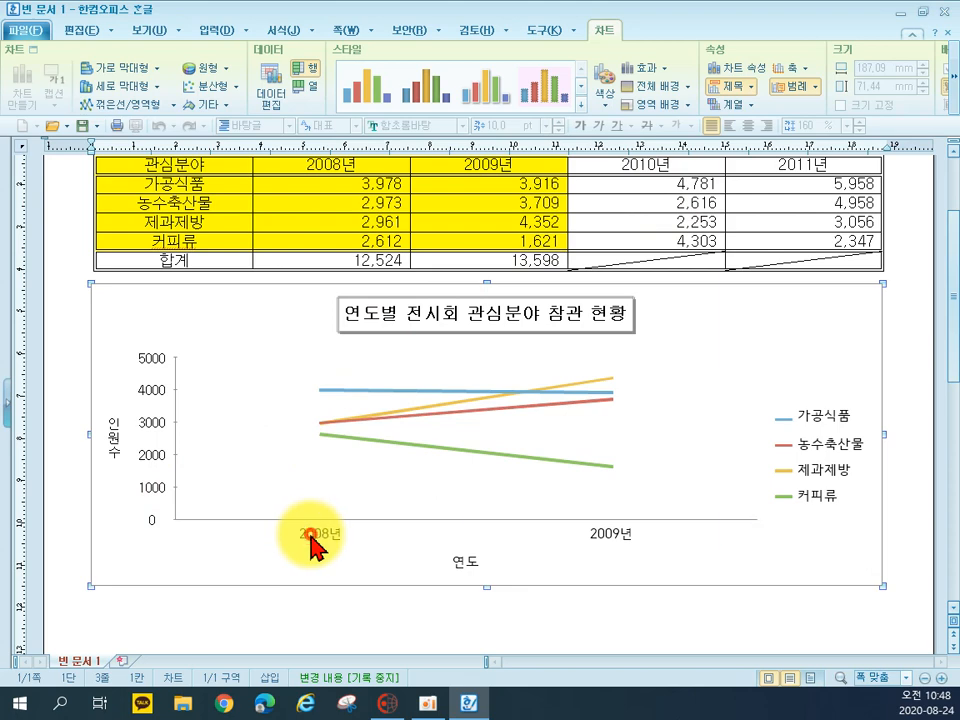
pyautogui.click(326, 192)
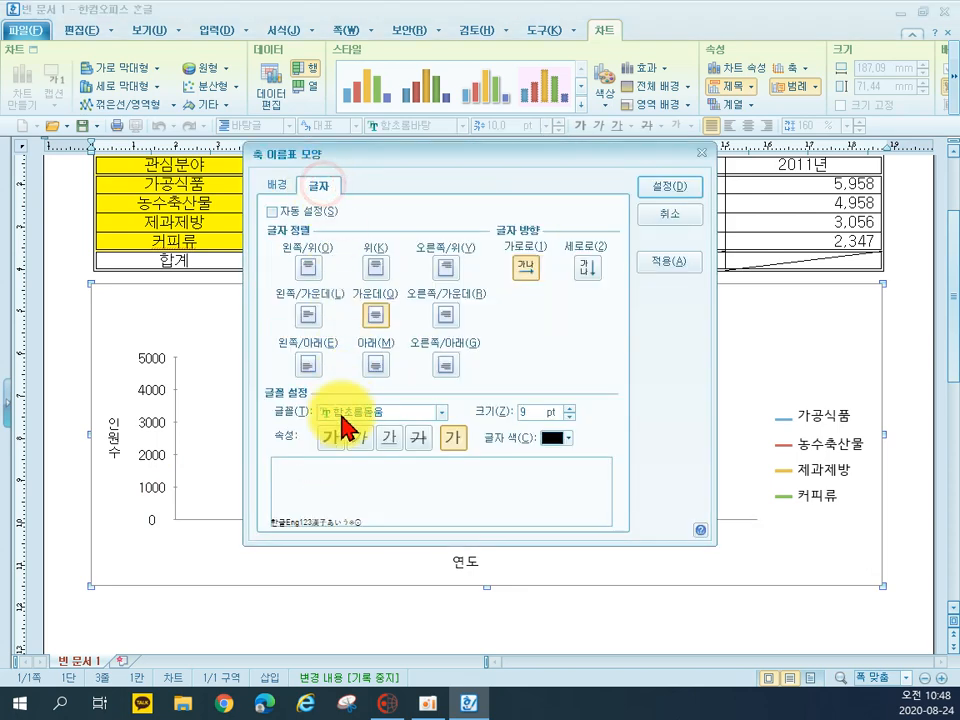
pyautogui.click(336, 418)
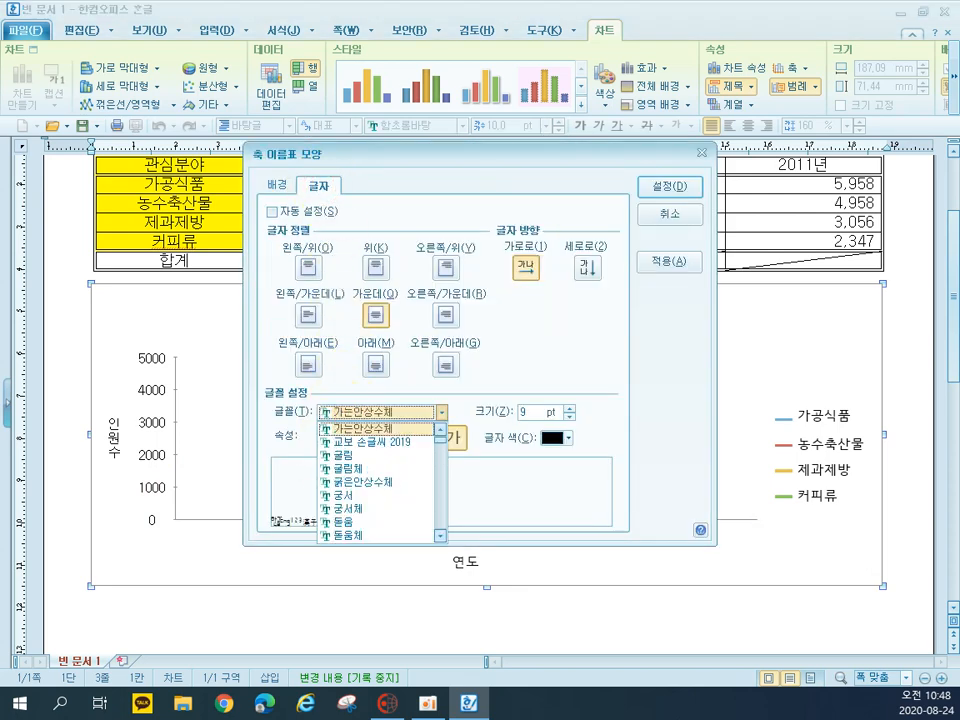
pyautogui.click(343, 455)
pyautogui.click(570, 410)
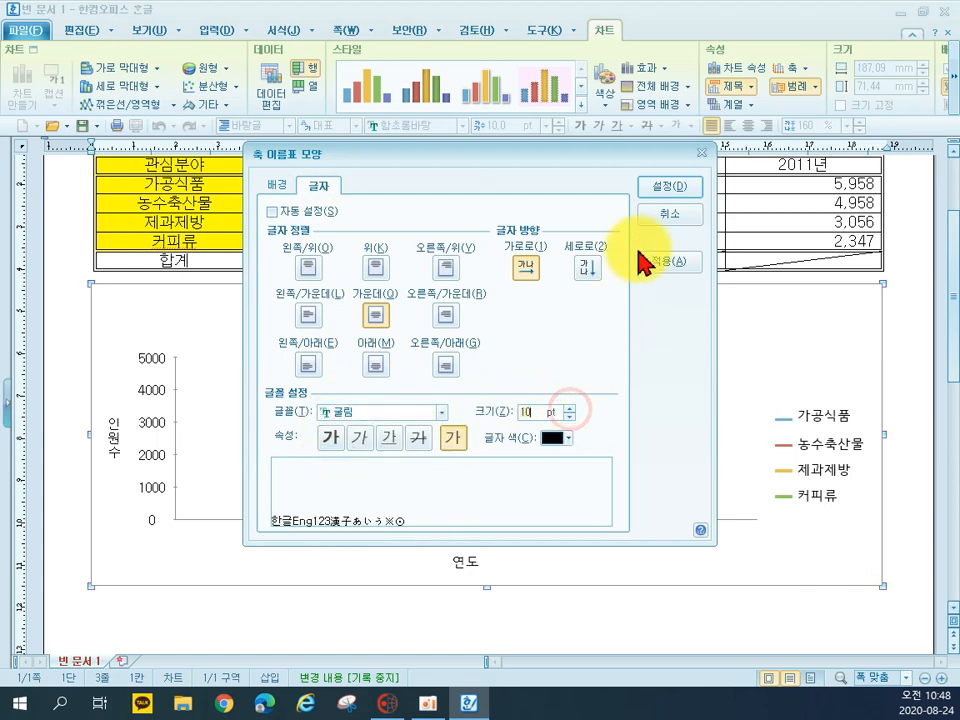
pyautogui.click(671, 189)
# Change the X axis title 연도 to 굴림 at size 10
pyautogui.doubleClick(466, 565)
pyautogui.click(388, 437)
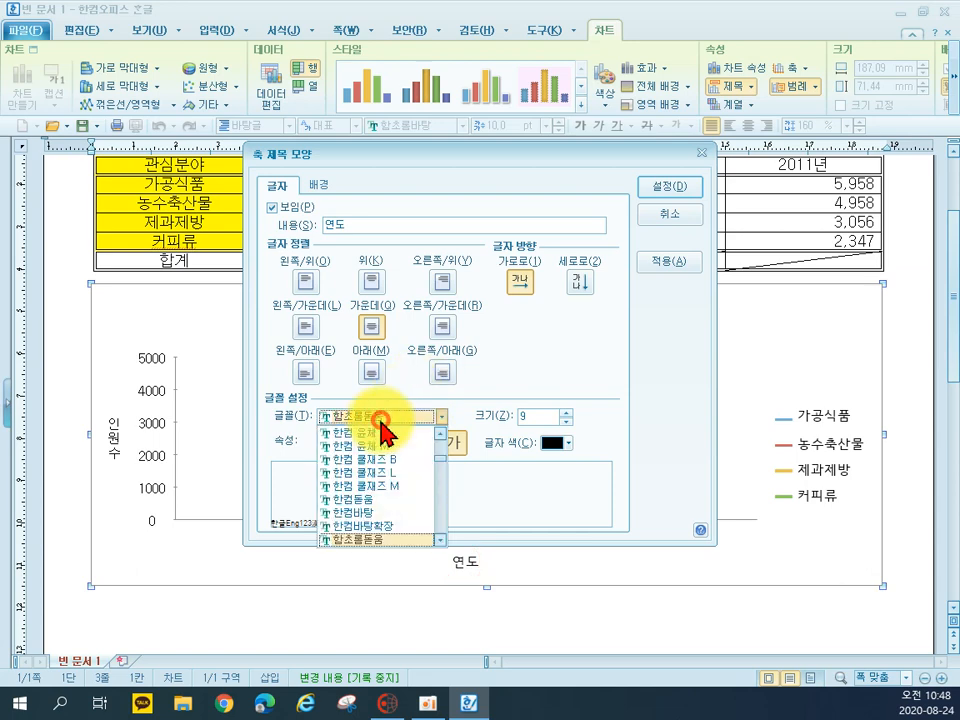
pyautogui.scroll(10, 390, 456)
pyautogui.click(361, 462)
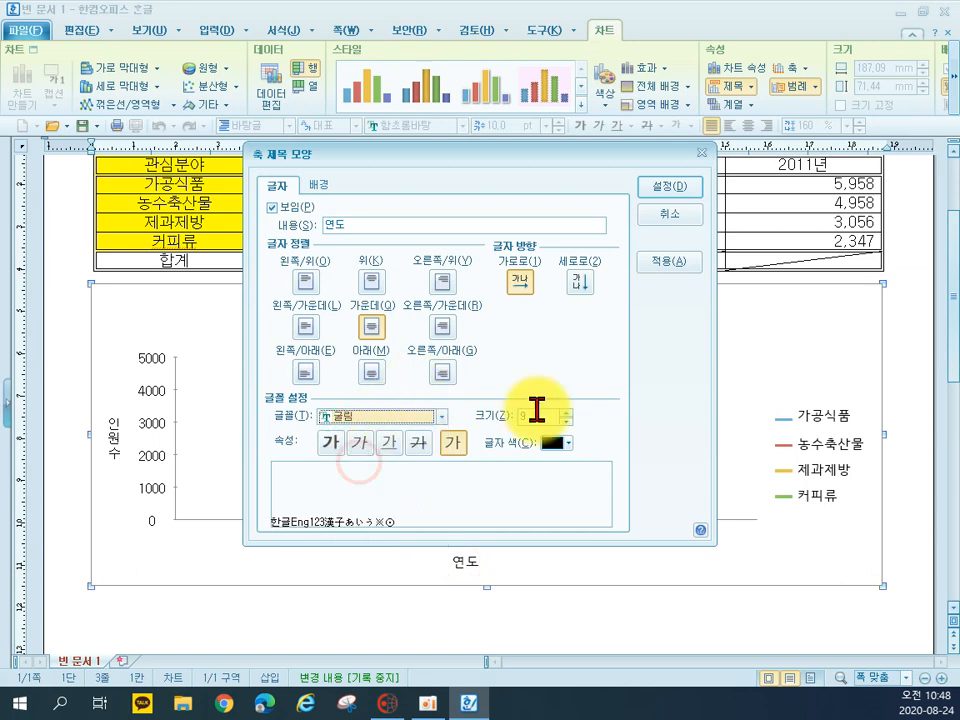
pyautogui.click(566, 411)
pyautogui.click(661, 192)
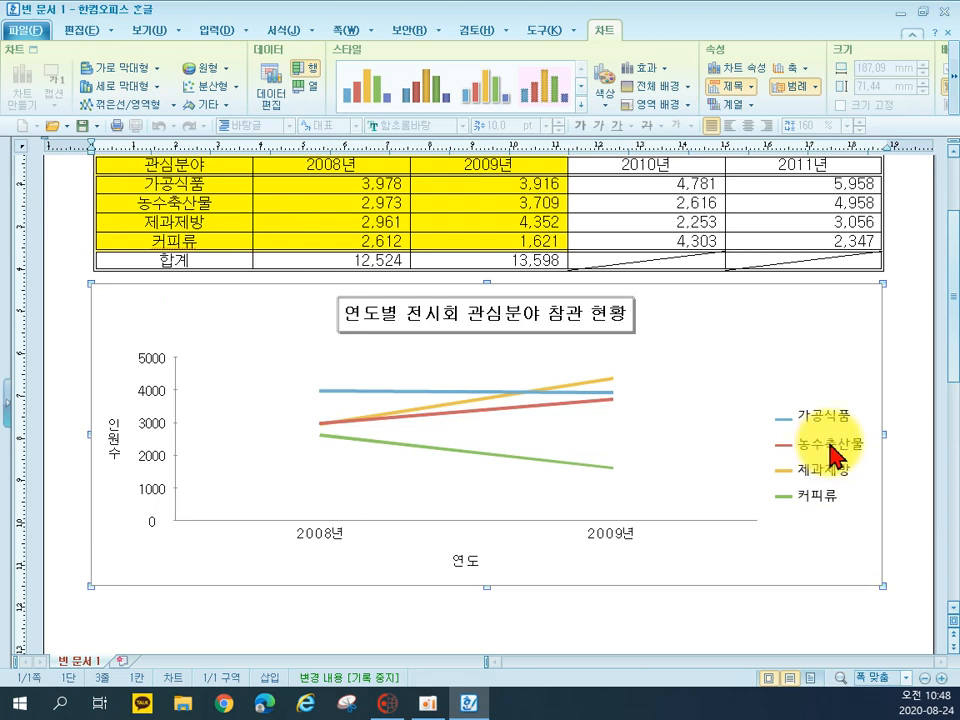
# Format the chart legend's text in 굴림 at size 10
pyautogui.doubleClick(832, 452)
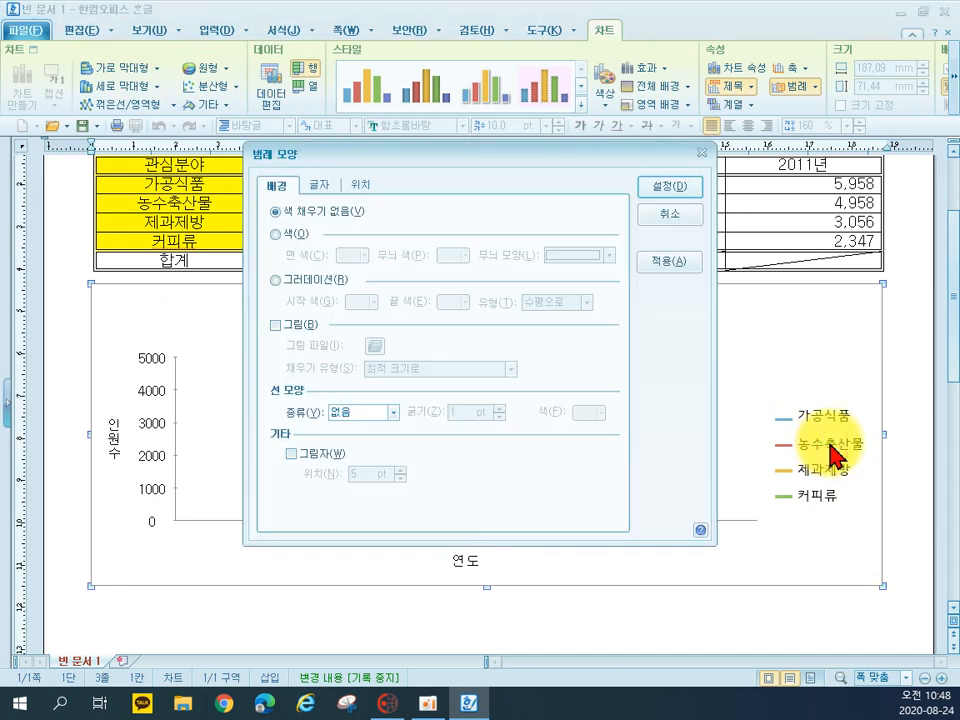
pyautogui.click(316, 184)
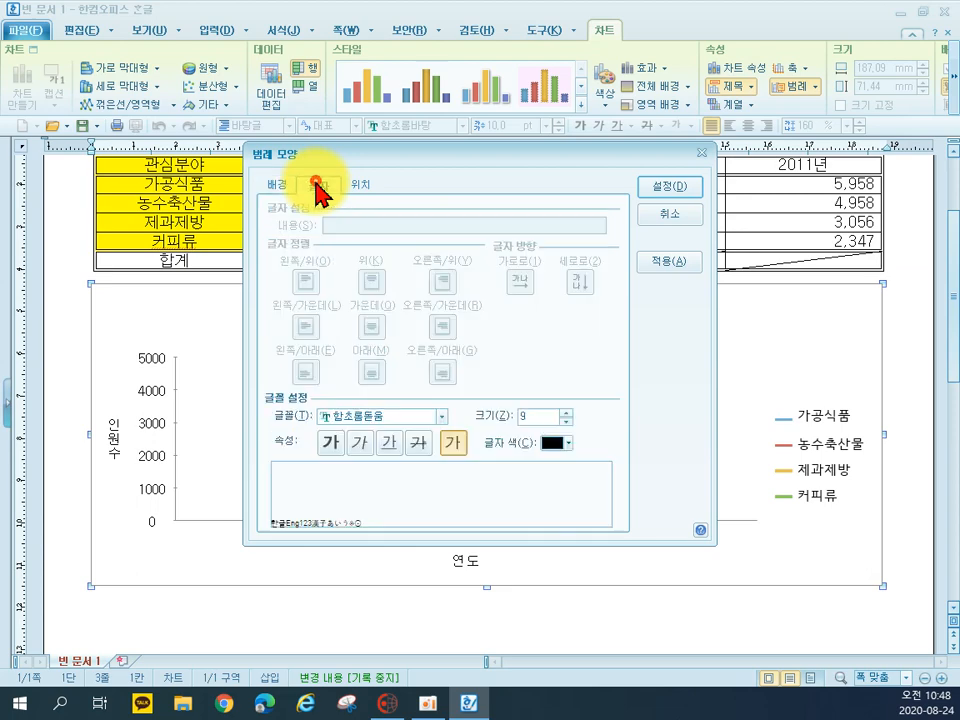
pyautogui.click(338, 415)
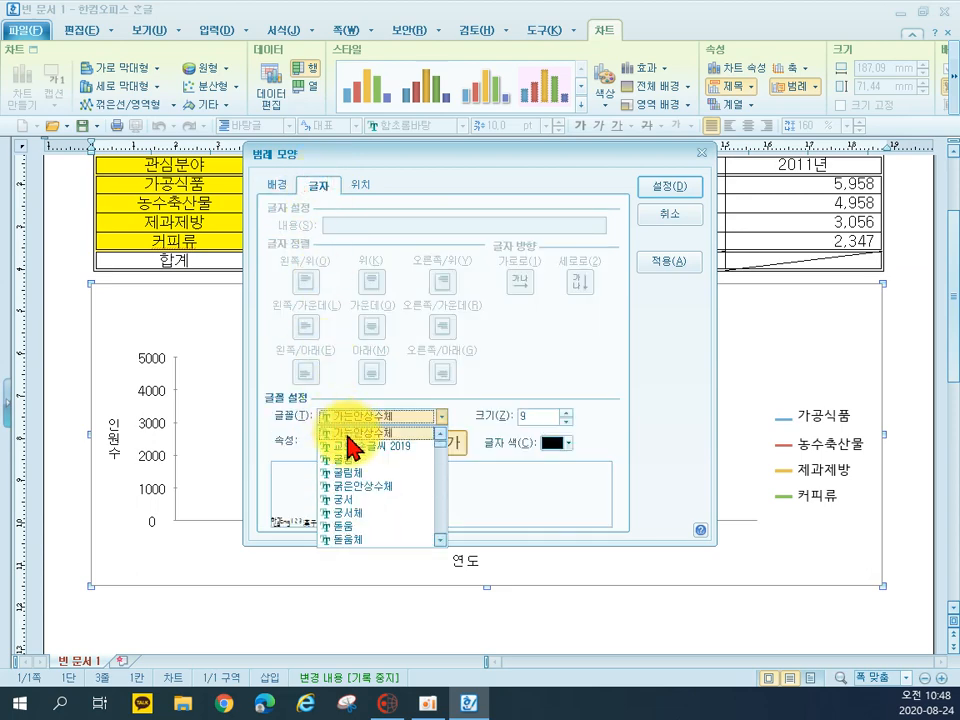
pyautogui.click(345, 459)
pyautogui.click(566, 412)
pyautogui.click(666, 187)
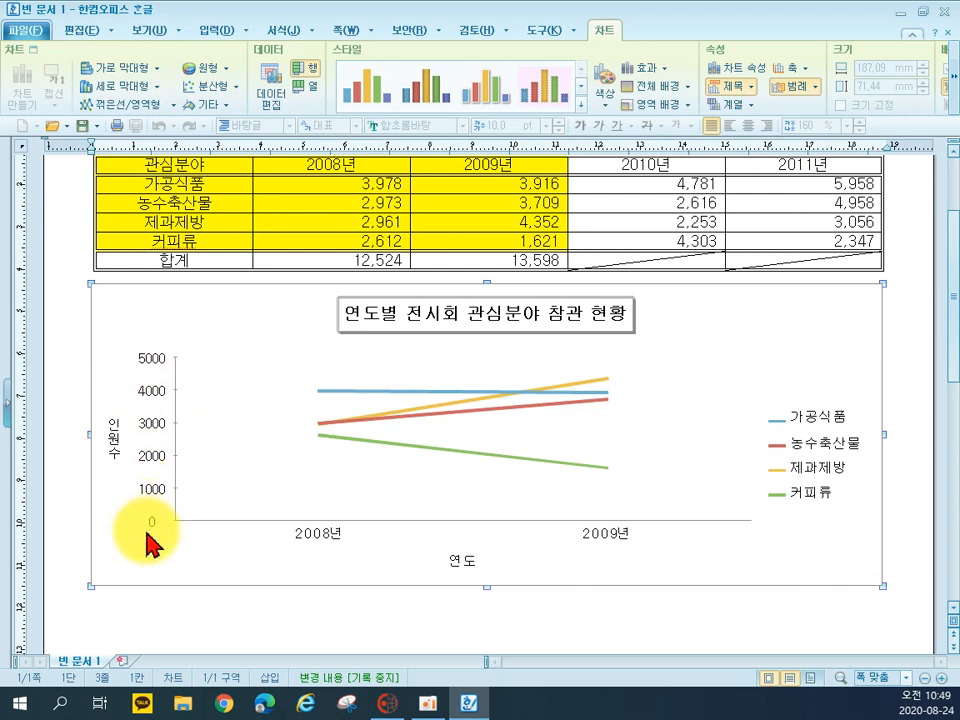
# Turn off automatic scaling of the Y axis, set its maximum to 6000 and its major gridline count (큰 눈금선) to 3
pyautogui.doubleClick(177, 446)
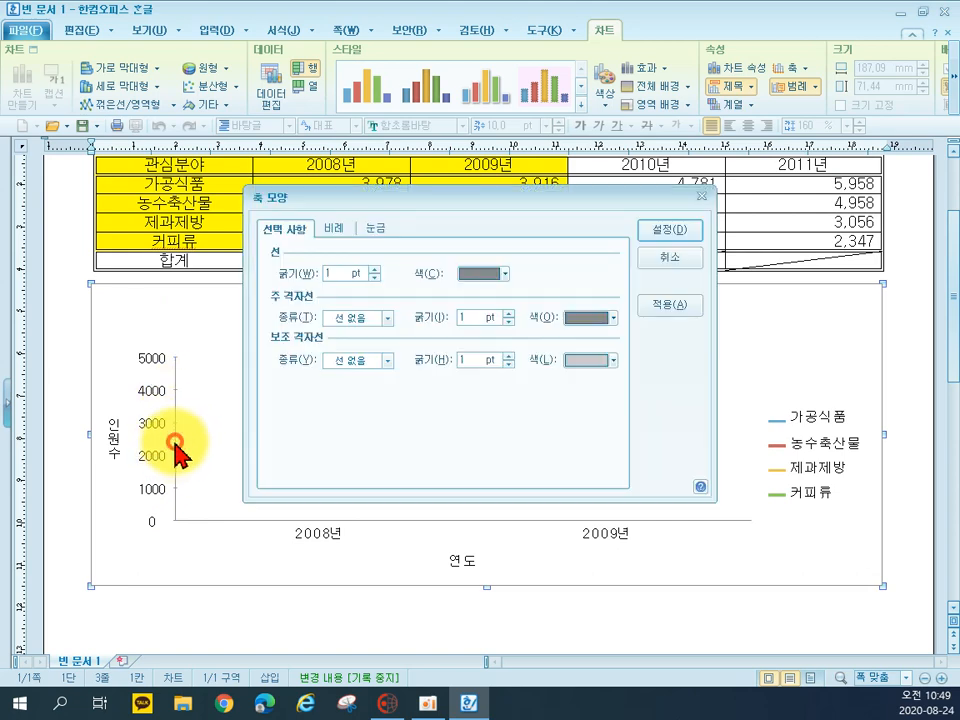
pyautogui.click(336, 230)
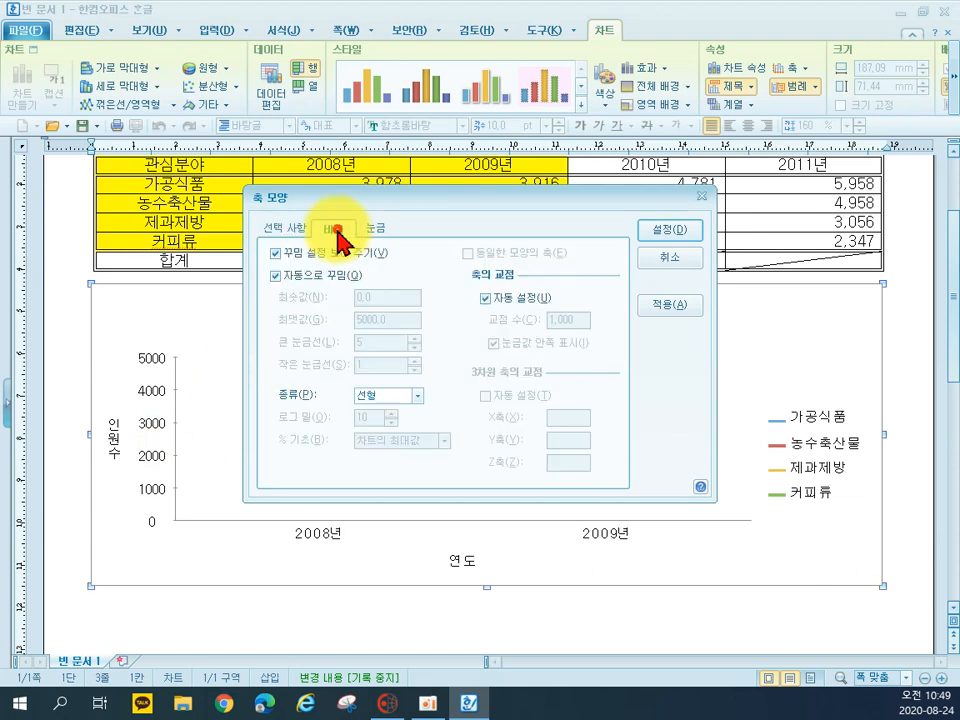
pyautogui.click(303, 285)
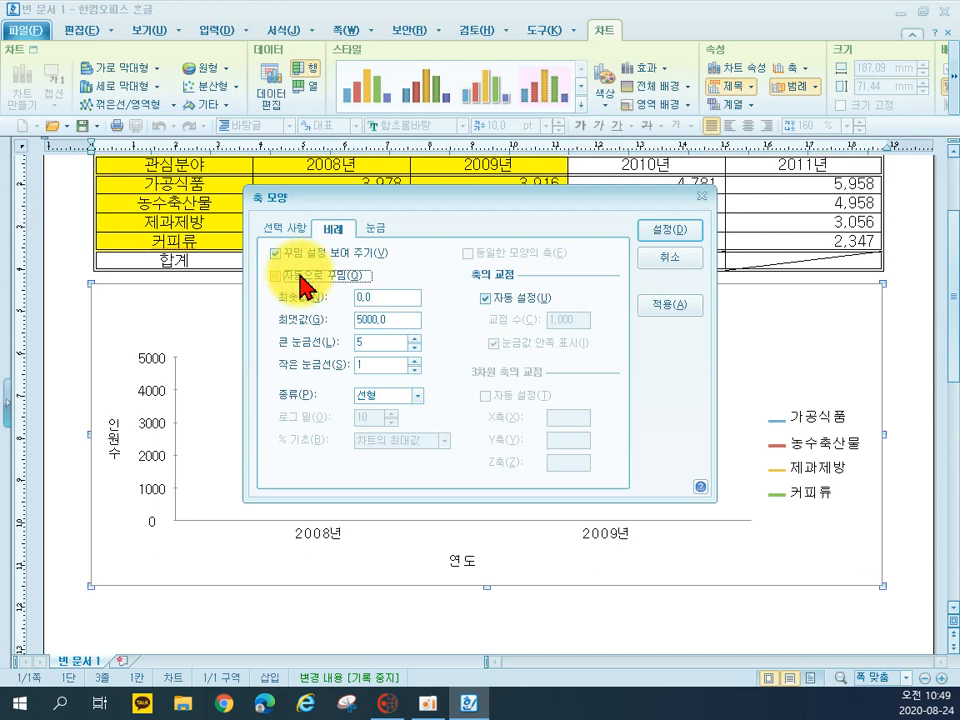
pyautogui.doubleClick(392, 320)
pyautogui.moveTo(392, 320); pyautogui.dragTo(347, 319)
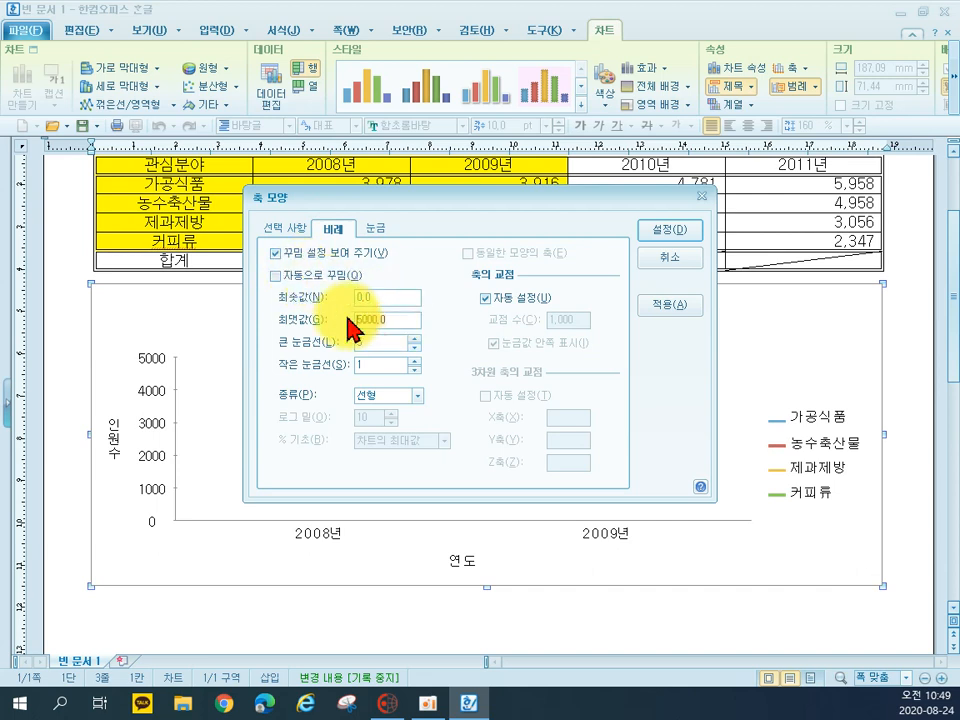
pyautogui.write('6000')
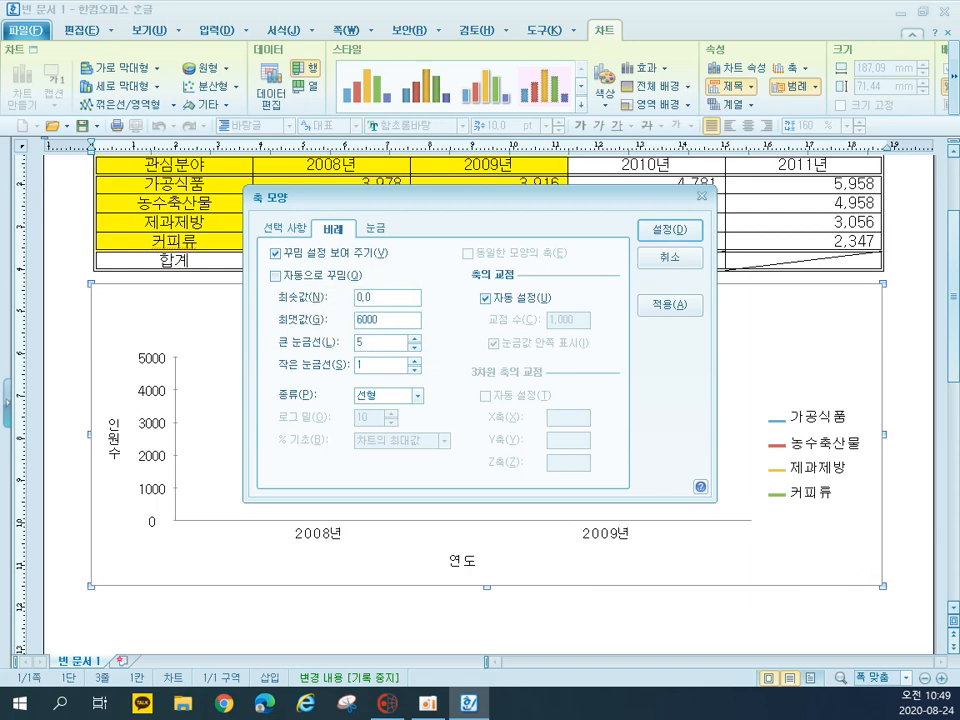
pyautogui.click(413, 347)
pyautogui.click(413, 347)
pyautogui.click(669, 232)
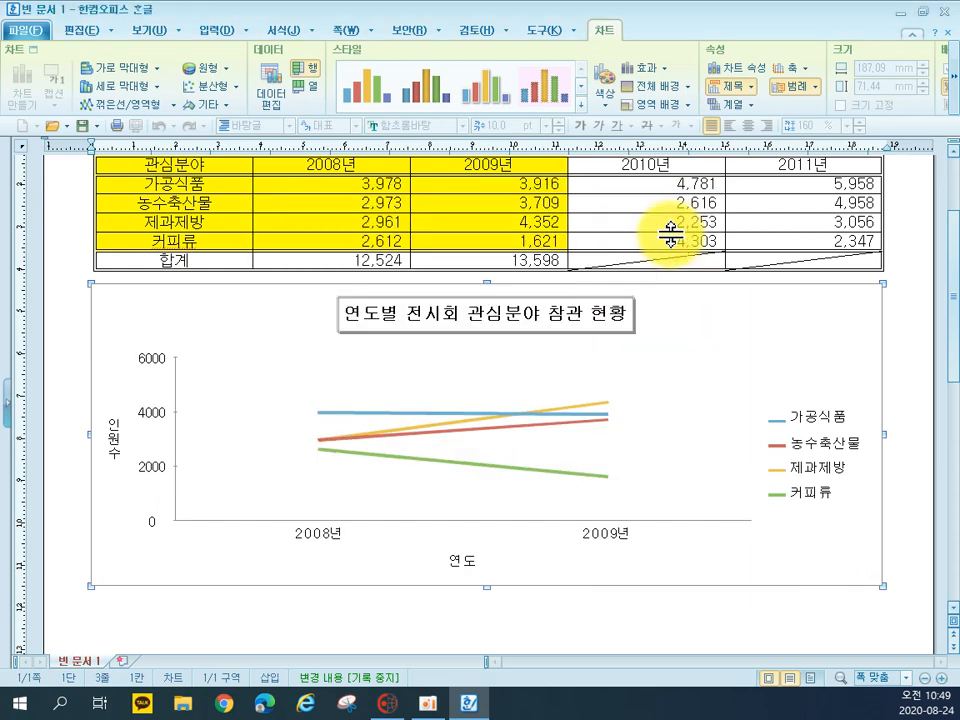
pyautogui.click(386, 617)
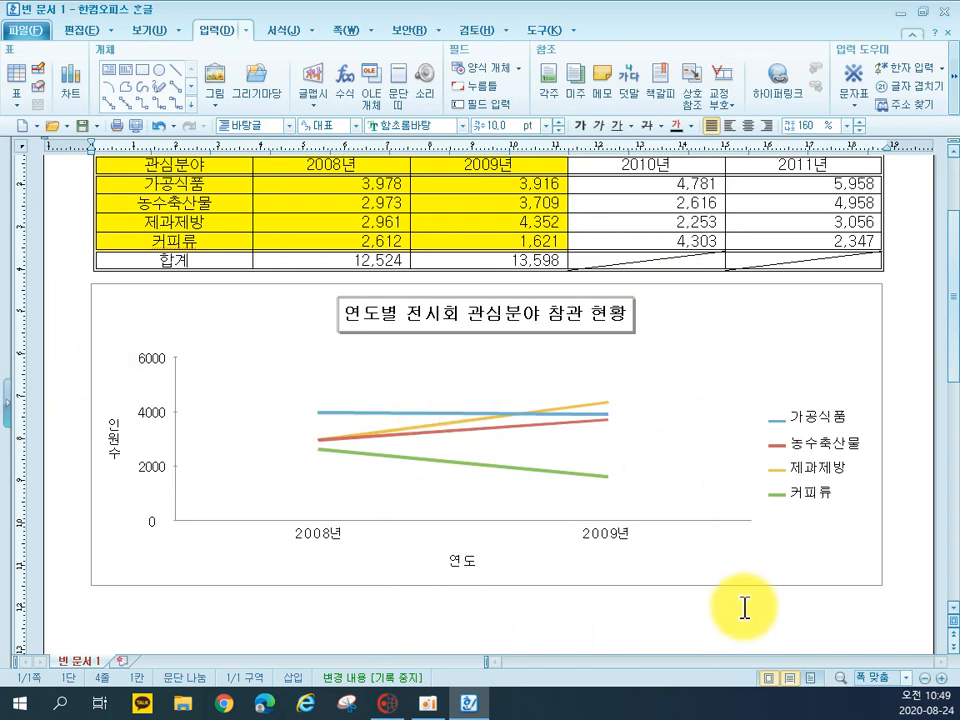
# Insert a page break on the empty line below the chart to start page 2
pyautogui.scroll(-5, 332, 568)
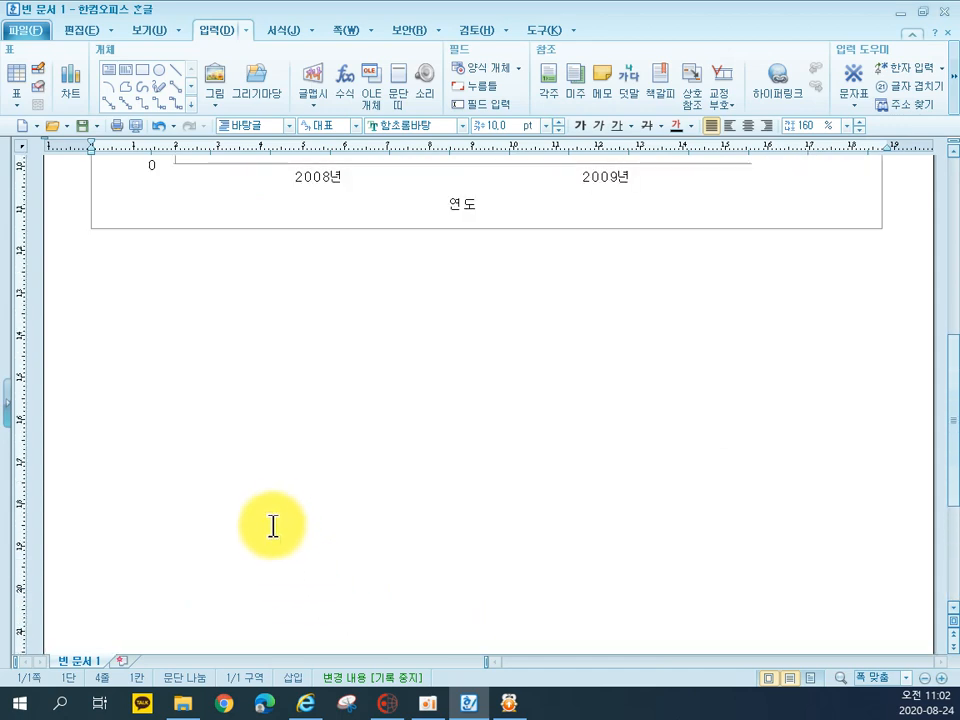
pyautogui.scroll(3, 272, 525)
pyautogui.scroll(-5, 153, 500)
pyautogui.scroll(4, 156, 557)
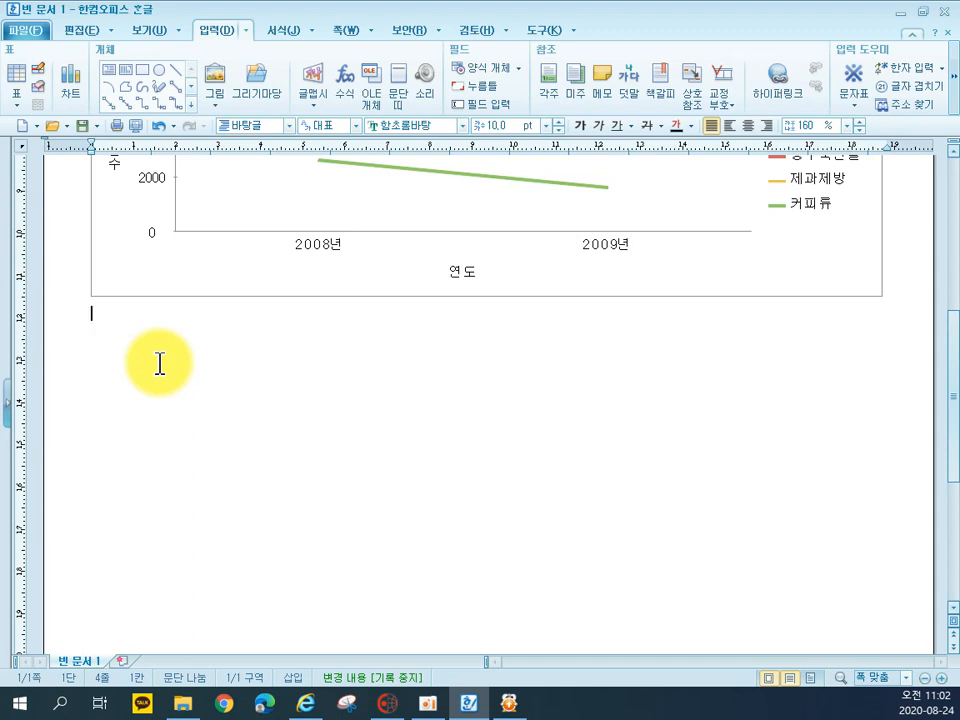
pyautogui.hotkey('ctrl', 'Return')
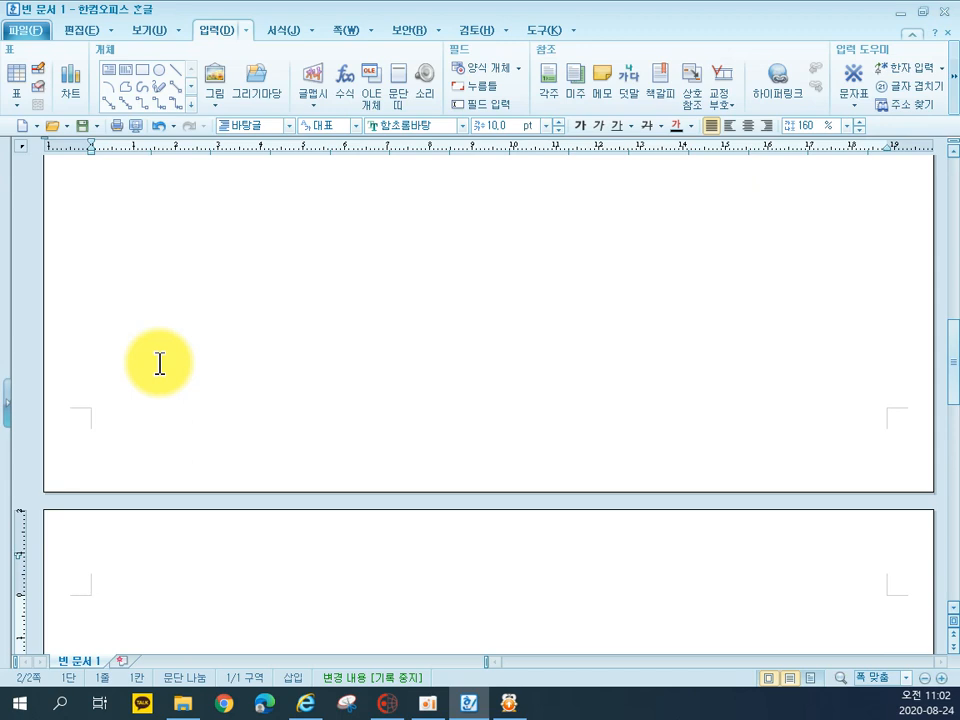
pyautogui.scroll(-3, 159, 364)
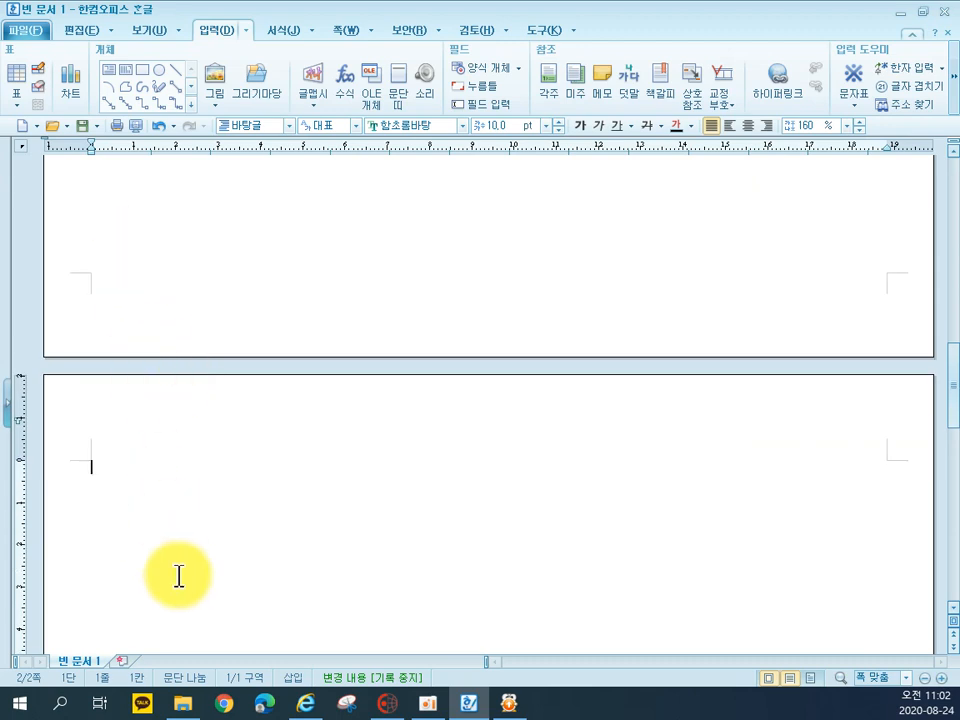
pyautogui.scroll(4, 178, 576)
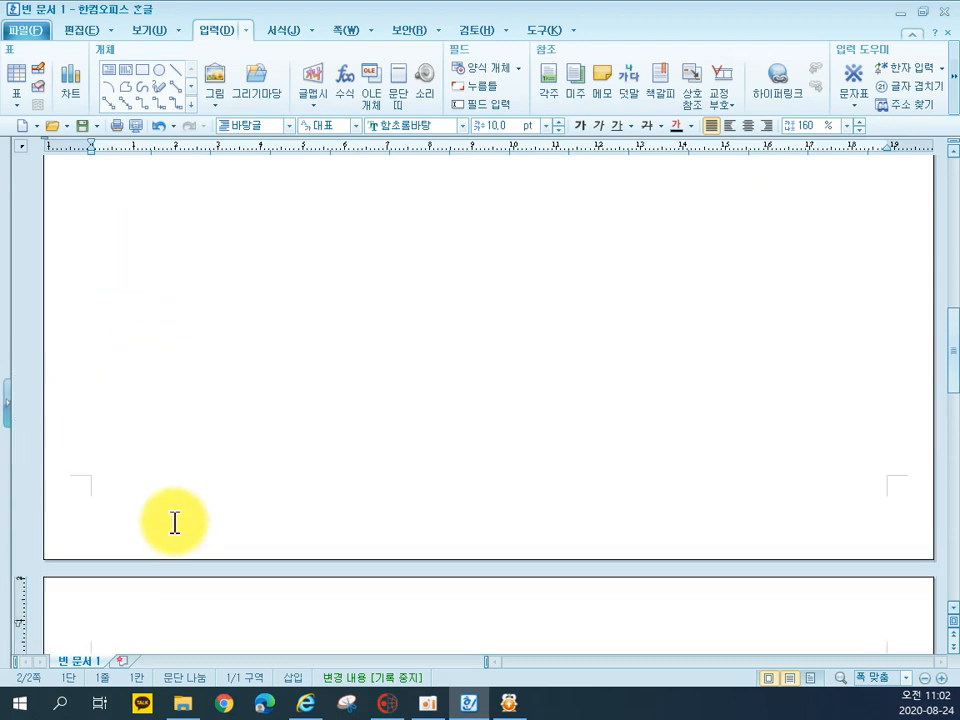
pyautogui.scroll(-2, 242, 489)
pyautogui.scroll(5, 289, 493)
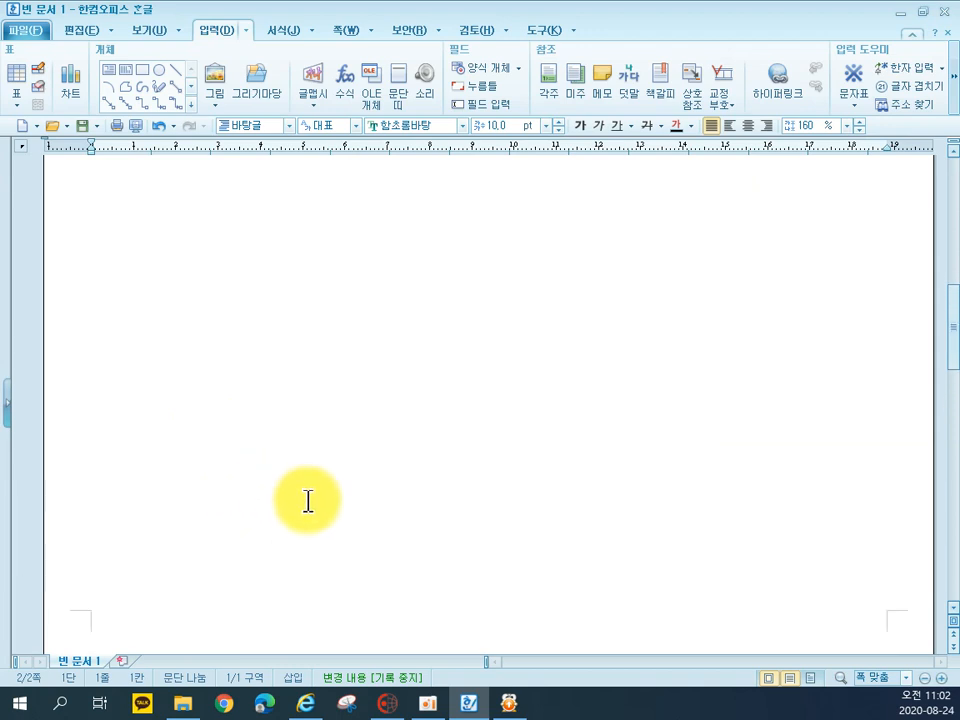
pyautogui.scroll(3, 314, 505)
pyautogui.scroll(-5, 343, 476)
pyautogui.scroll(6, 459, 495)
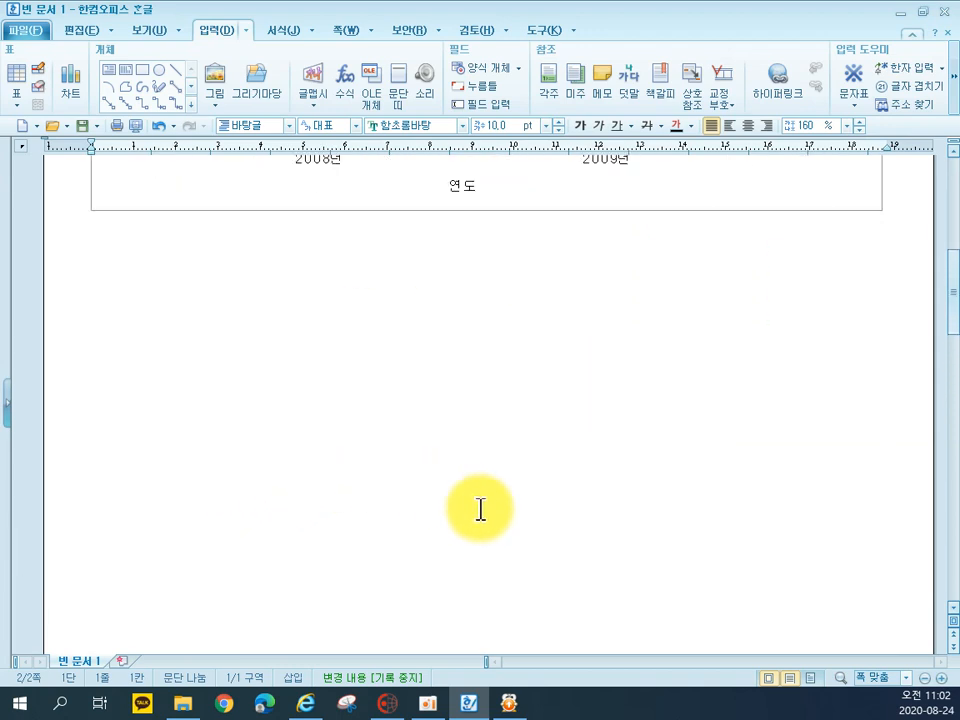
# Enter the item number "2." on the new page and insert a table of 6 rows and 5 columns on the line below
pyautogui.scroll(-8, 776, 456)
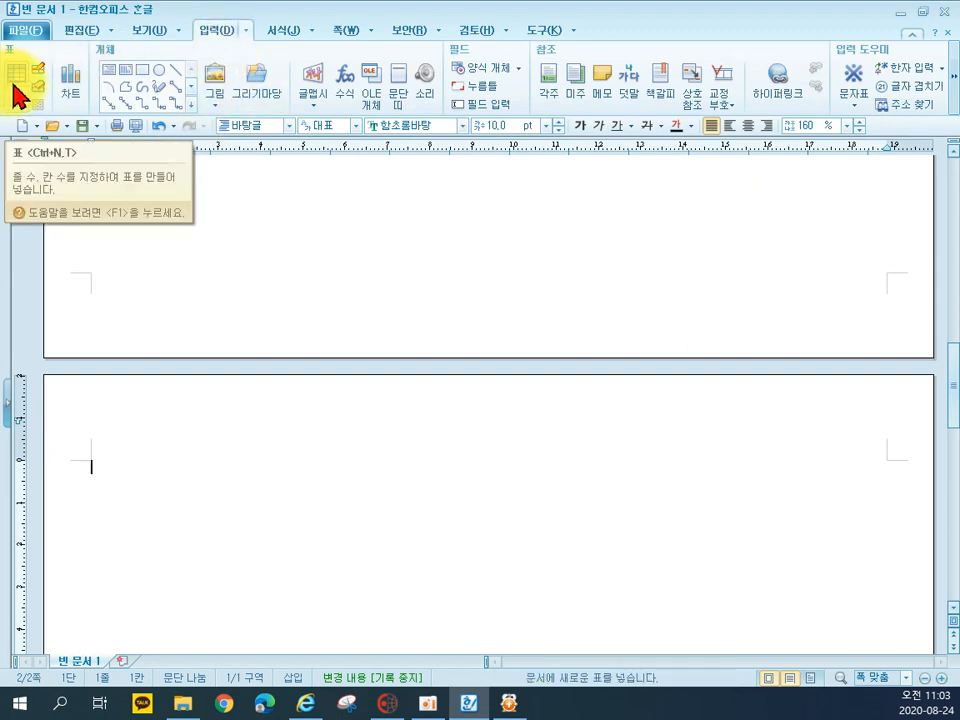
pyautogui.write('2.')
pyautogui.press('Return')
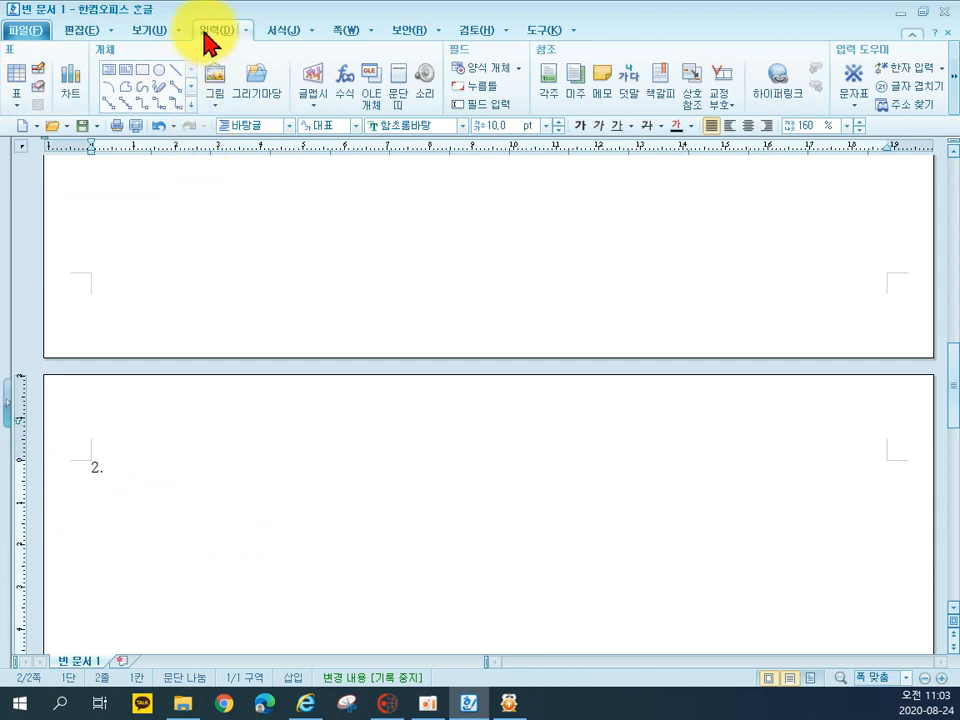
pyautogui.click(14, 74)
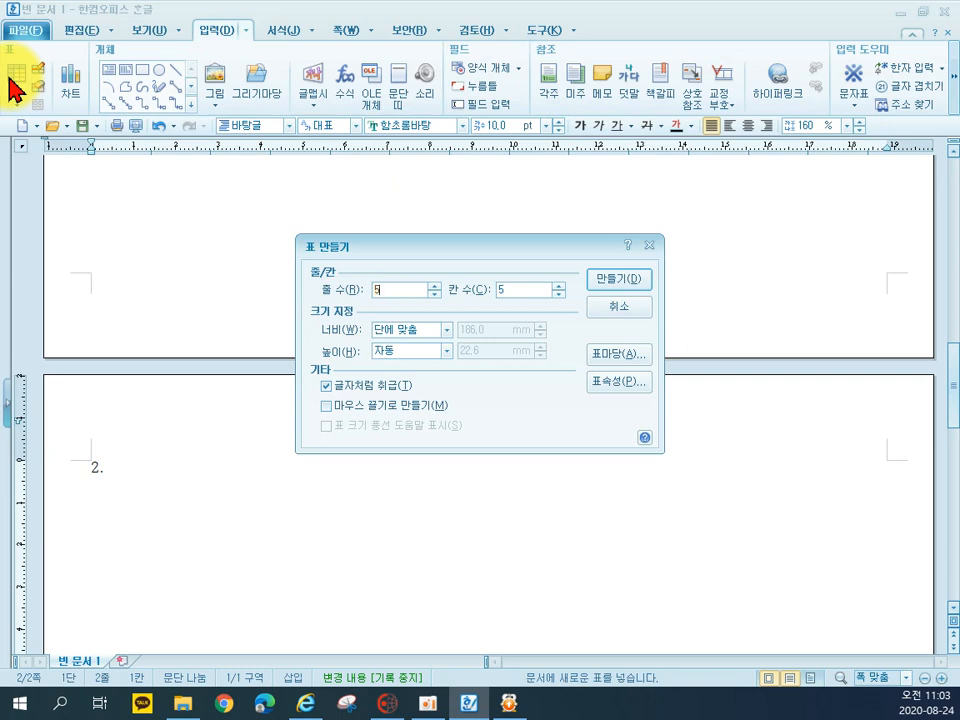
pyautogui.click(434, 285)
pyautogui.click(638, 278)
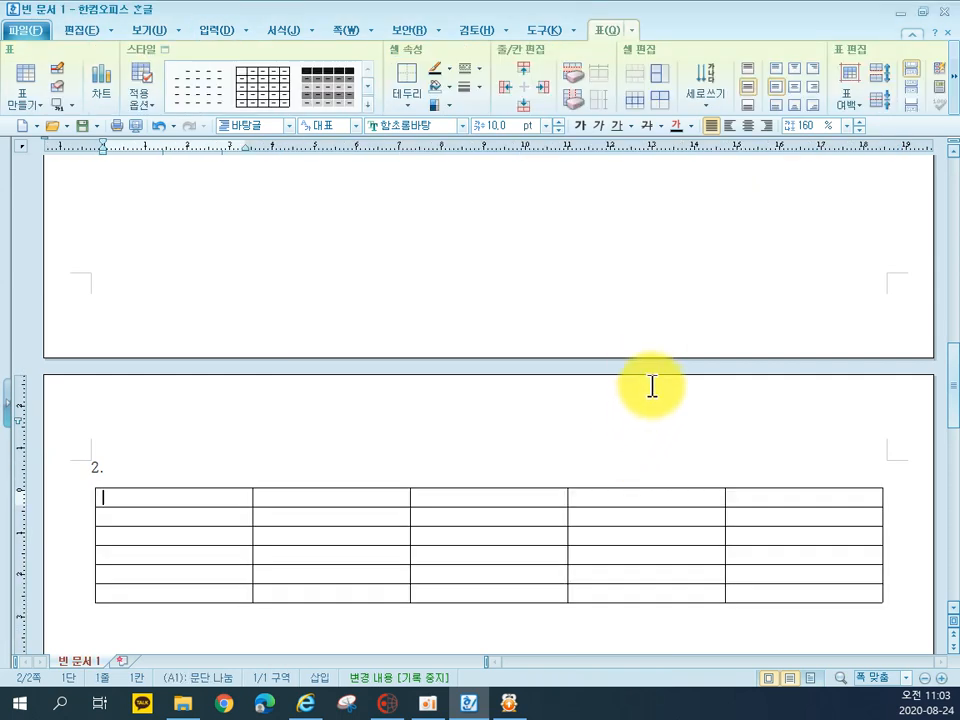
# Fill the new table's header row with 연도(년), 인구, 증가 인구, 증가율(%) and 비고
pyautogui.write('연도(년)')
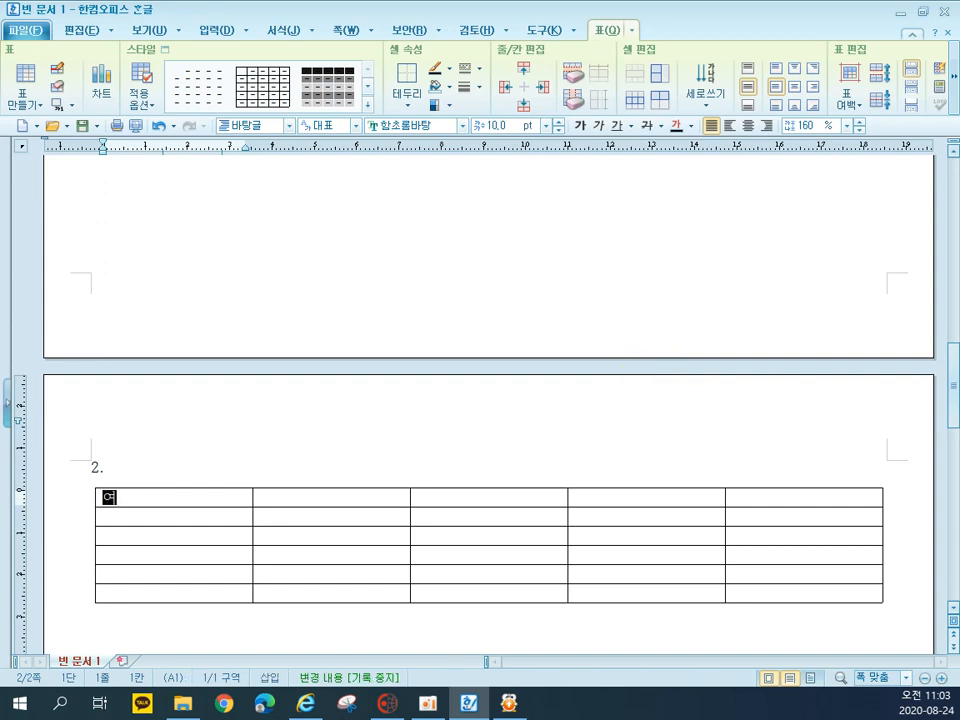
pyautogui.press('Tab')
pyautogui.write('인구')
pyautogui.press('Tab')
pyautogui.write('증가 인구')
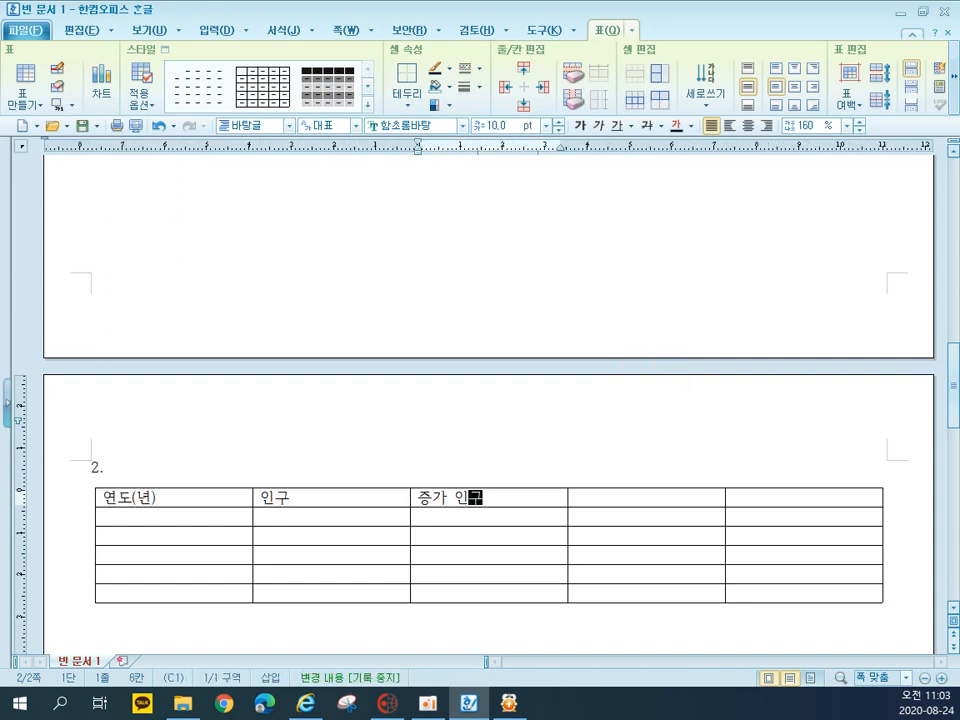
pyautogui.press('Tab')
pyautogui.write('증가율(%)')
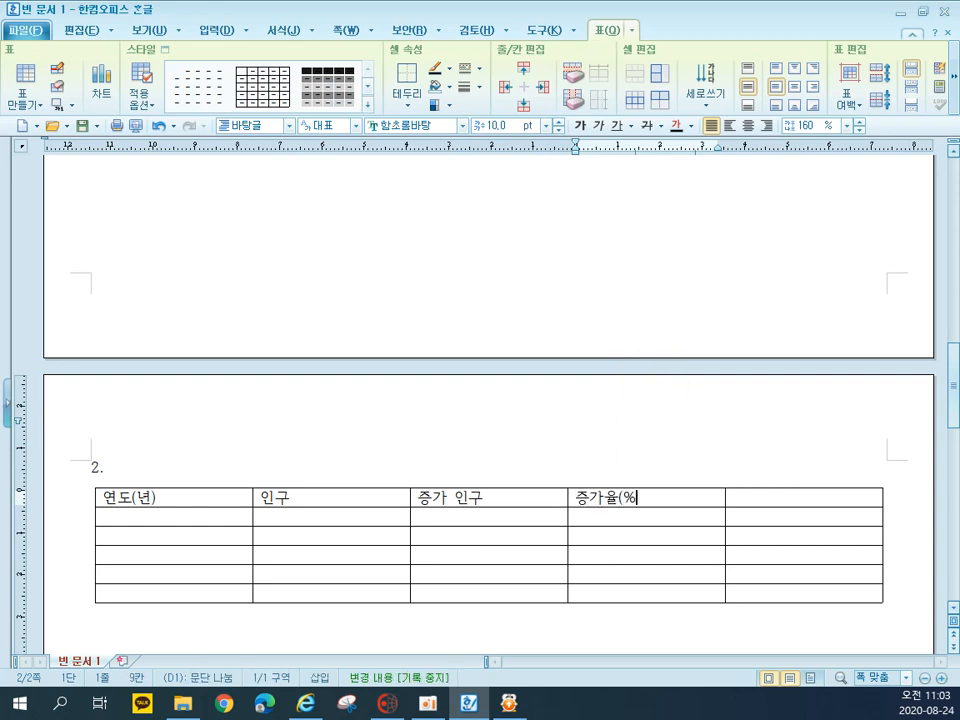
pyautogui.press('Tab')
pyautogui.write('비고')
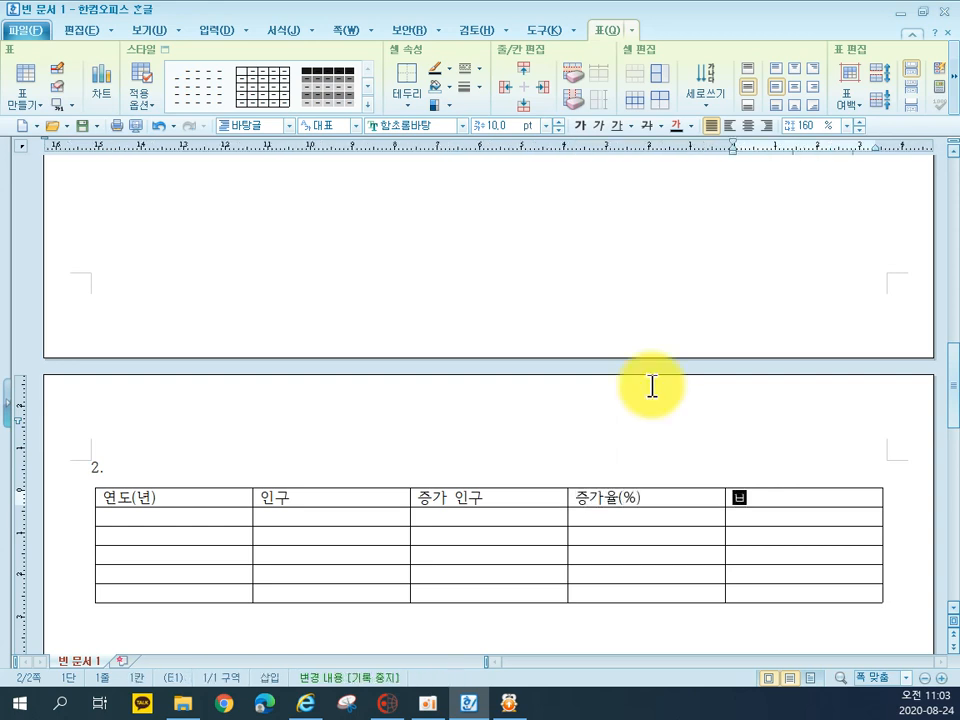
# Fill the 연도(년) column with 1958-1961, 1962-1973, 1974-1990, 1991-2000 and 평균
pyautogui.press('Tab')
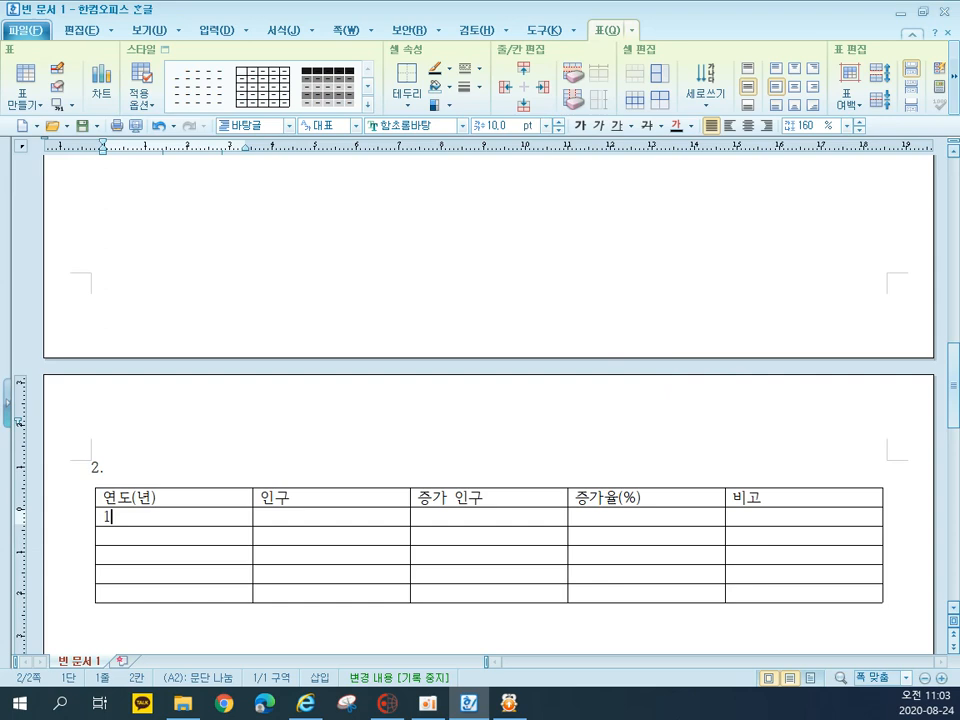
pyautogui.write('1958-1961')
pyautogui.press('Down')
pyautogui.write('1962-1973')
pyautogui.press('Down')
pyautogui.write('18')
pyautogui.press('BackSpace')
pyautogui.write('9740')
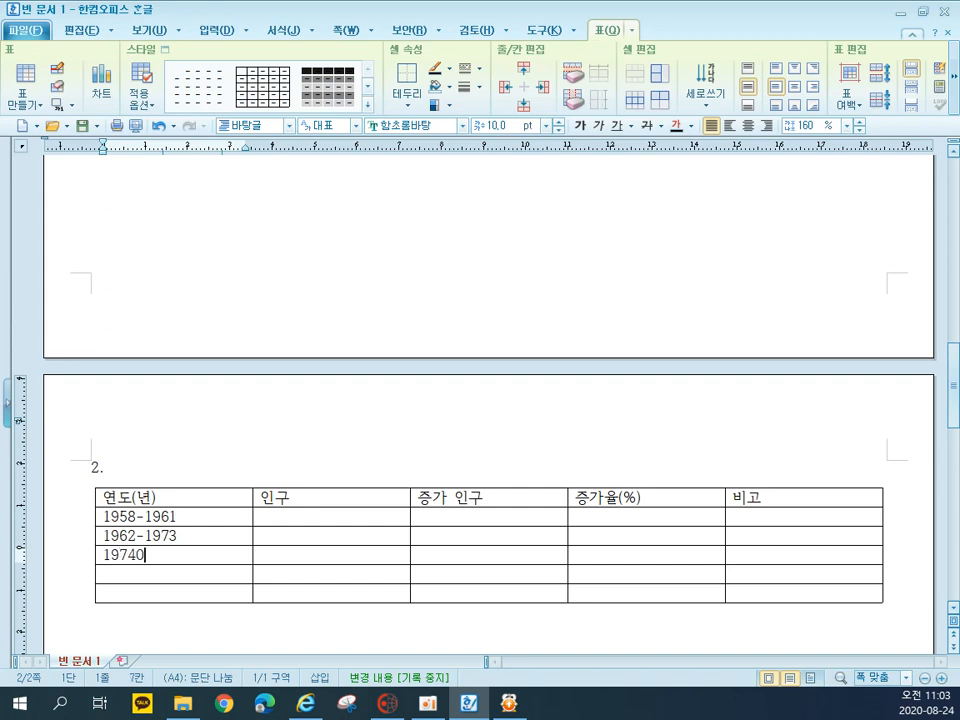
pyautogui.press('BackSpace')
pyautogui.write('-1990')
pyautogui.press('Down')
pyautogui.write('1991-2000')
pyautogui.press('Down')
pyautogui.write('평균')
# Enter 65850, 89143, 113368 and 126583 in the 인구 column for the four year ranges
pyautogui.press('Right')
pyautogui.press('Up')
pyautogui.press('Up')
pyautogui.press('Up')
pyautogui.press('Up')
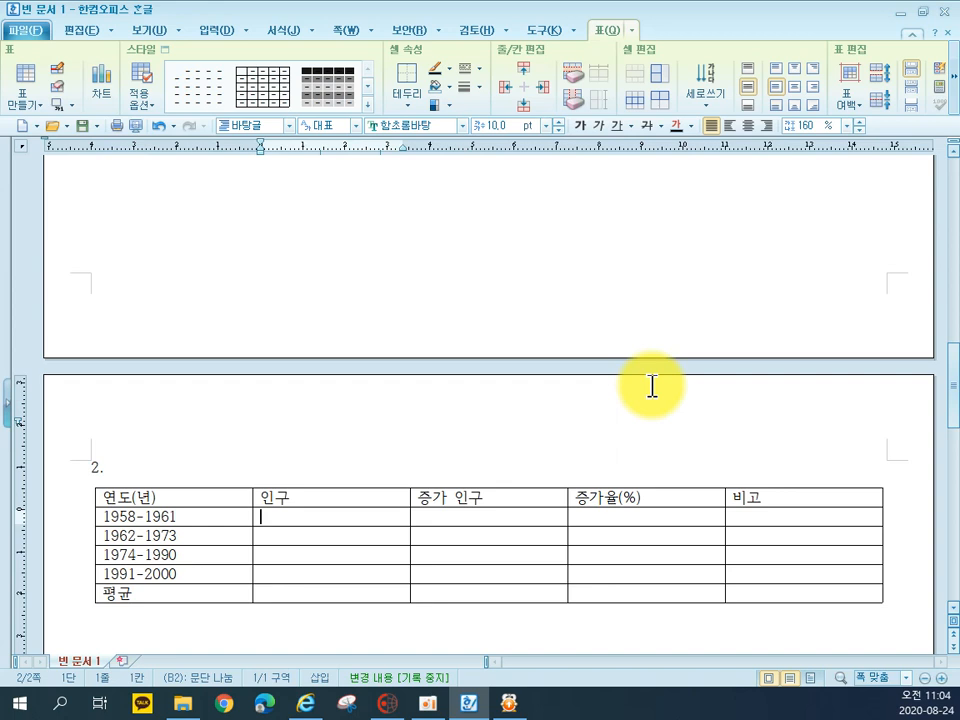
pyautogui.write('65850')
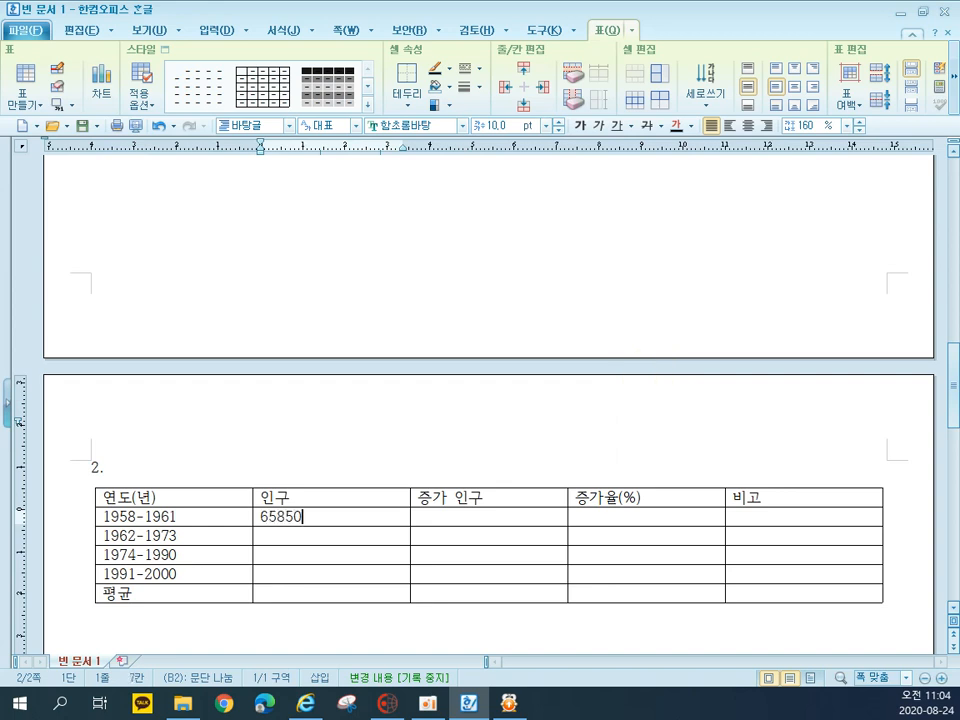
pyautogui.press('Down')
pyautogui.write('8')
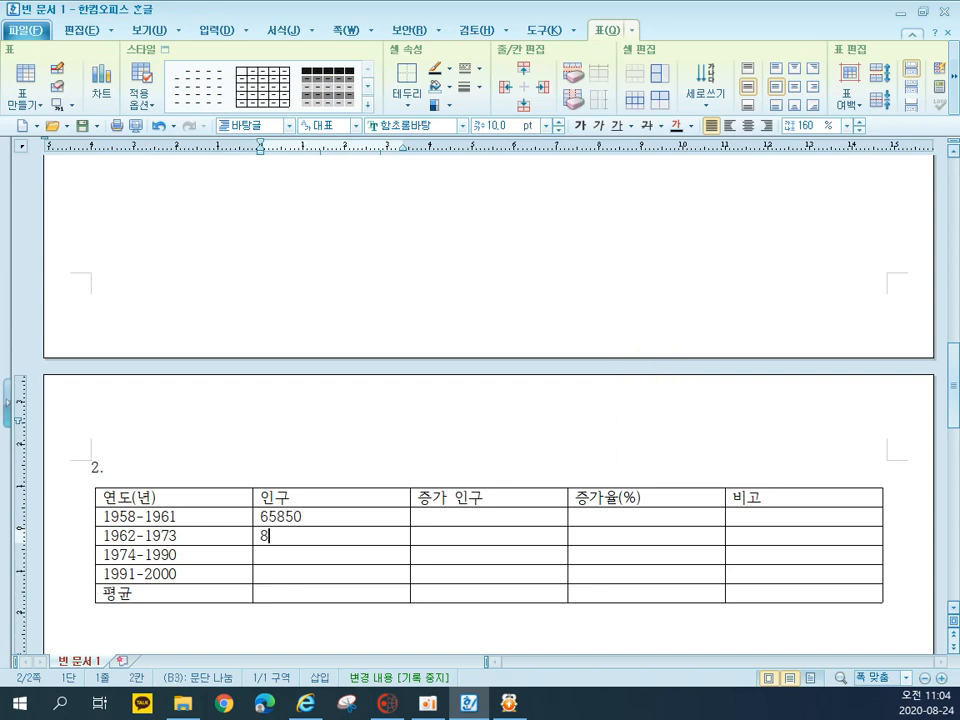
pyautogui.write('9143')
pyautogui.press('Down')
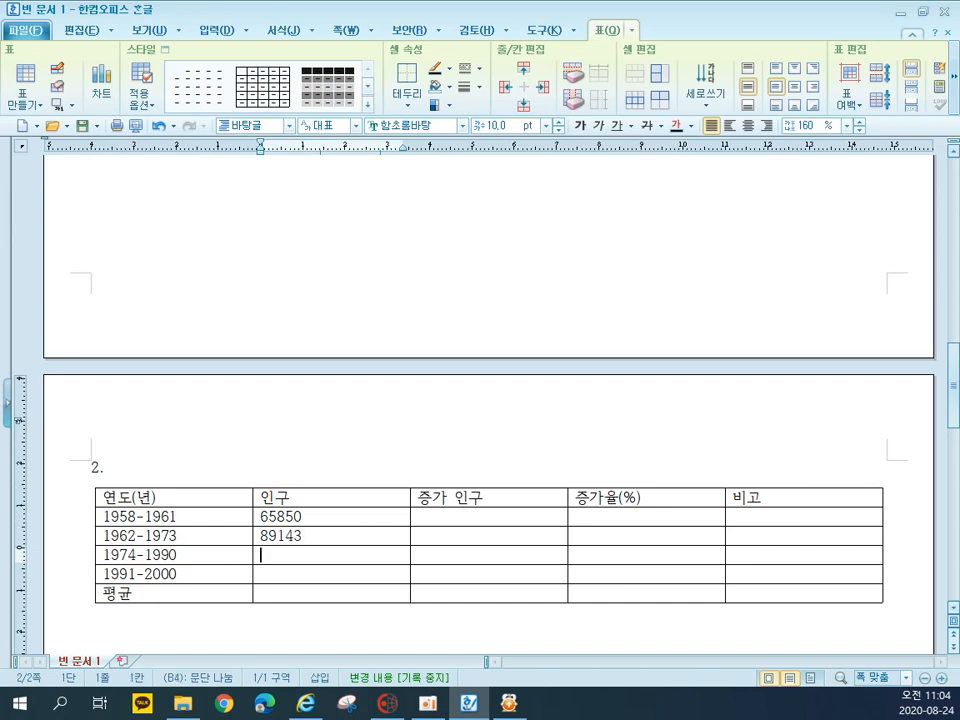
pyautogui.write('113368')
pyautogui.press('Down')
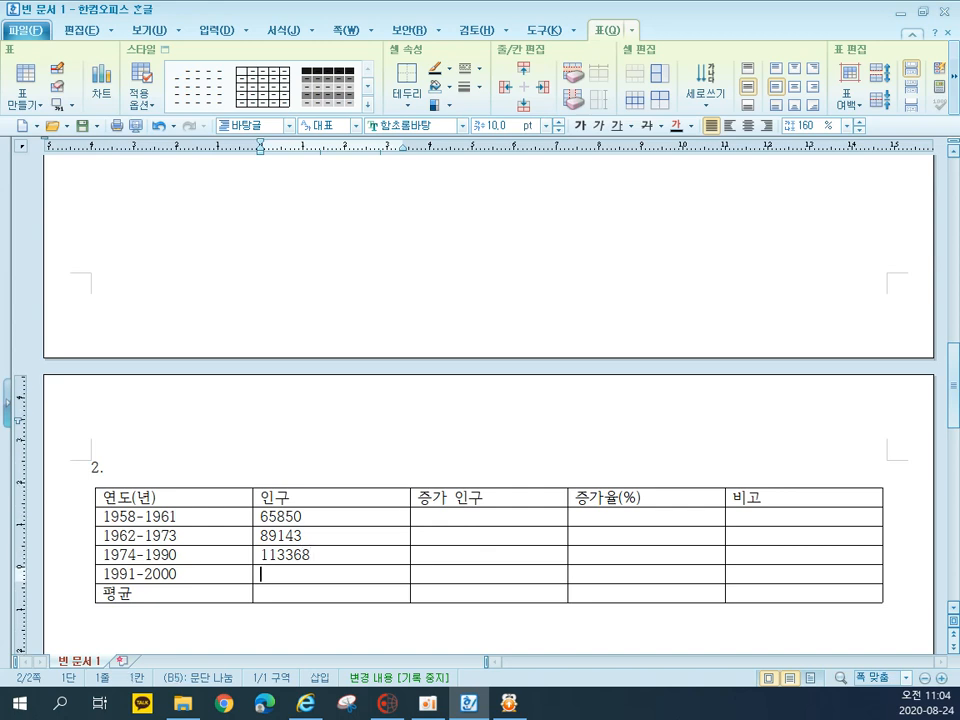
pyautogui.write('126')
pyautogui.write('582')
pyautogui.press('BackSpace')
pyautogui.write('3')
# Enter 1197, 23293, 24225 and 13215 in the 증가 인구 column for the four year ranges
pyautogui.press('Right')
pyautogui.press('Right')
pyautogui.press('Left')
pyautogui.press('Up')
pyautogui.press('Up')
pyautogui.press('Up')
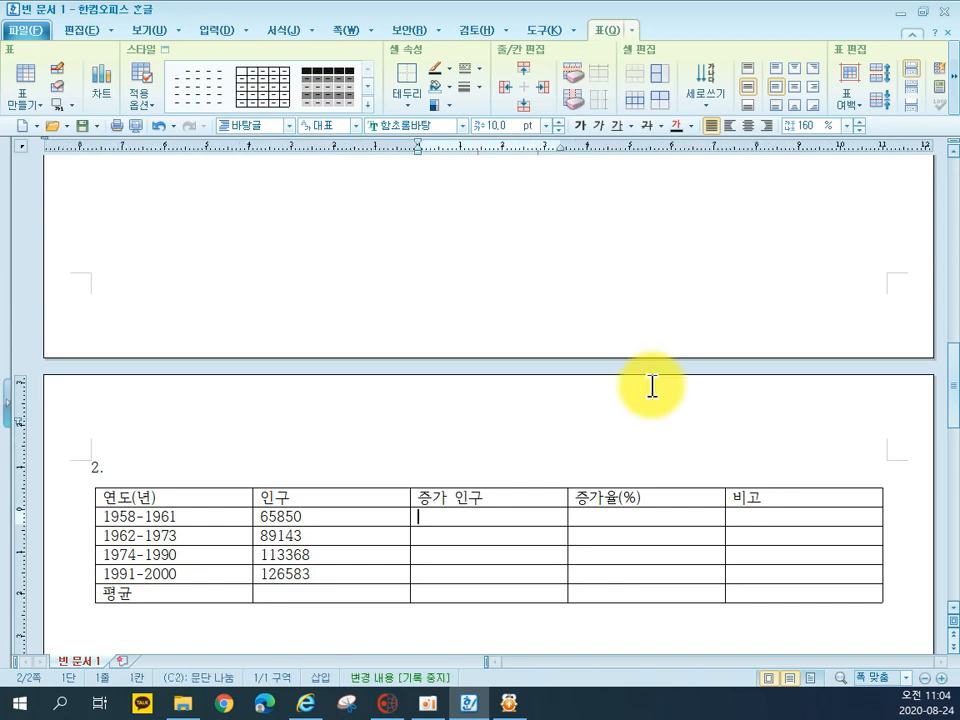
pyautogui.write('1197')
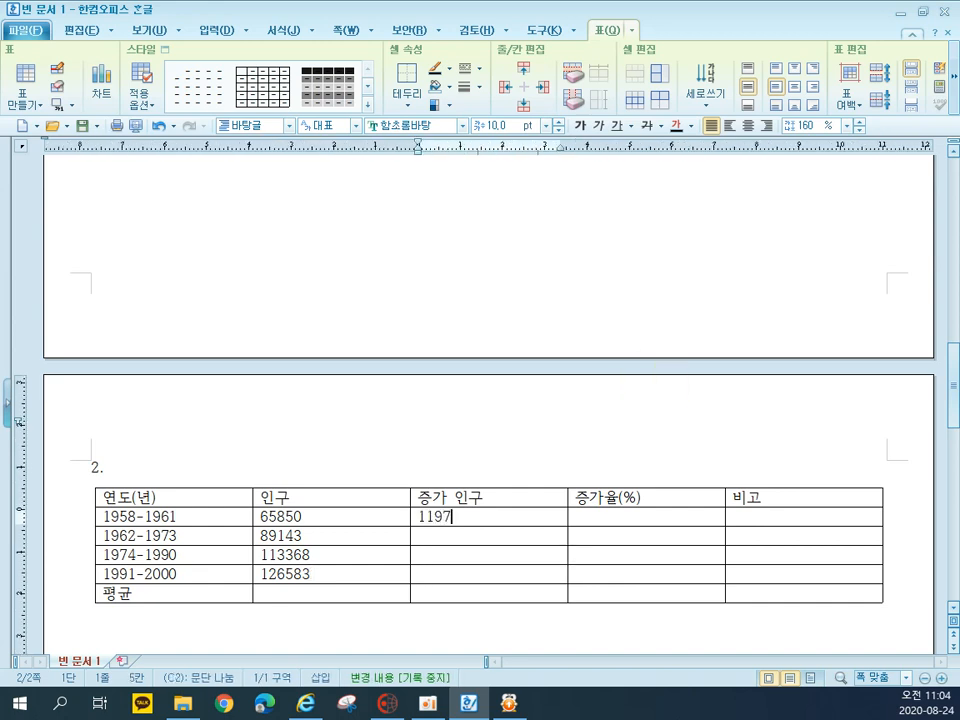
pyautogui.press('Down')
pyautogui.write('239')
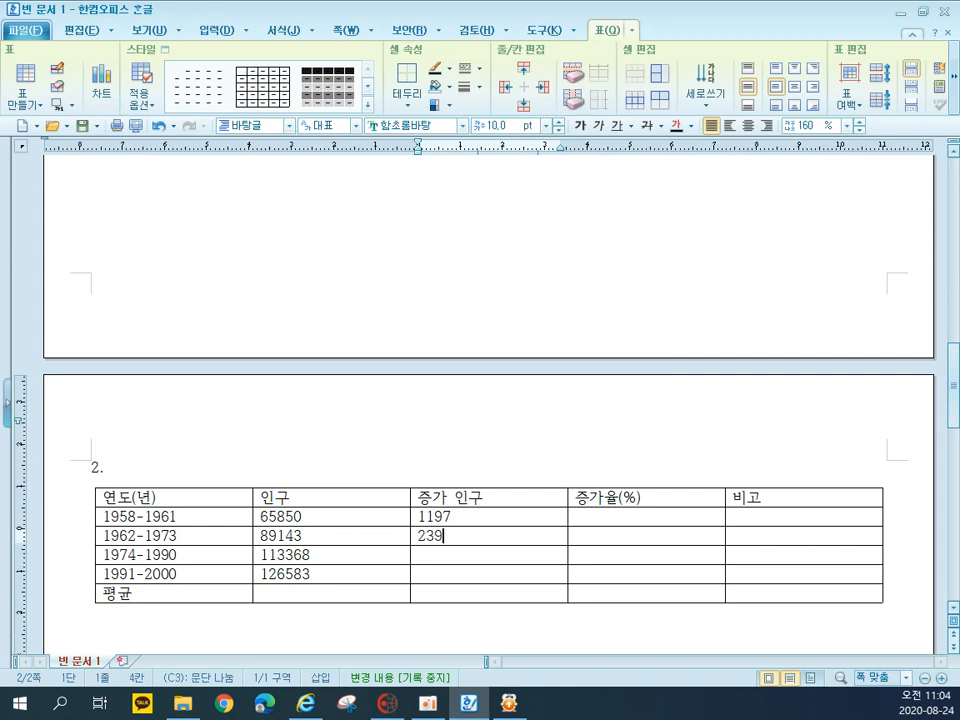
pyautogui.press('BackSpace')
pyautogui.write('293')
pyautogui.press('Down')
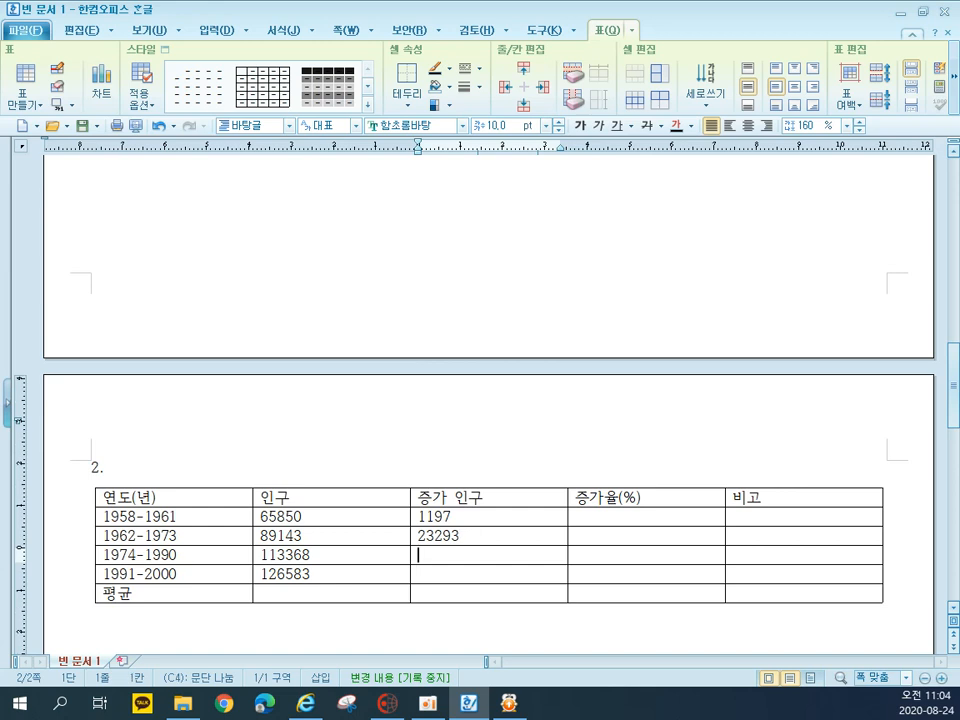
pyautogui.write('24225')
pyautogui.press('Down')
pyautogui.write('13215')
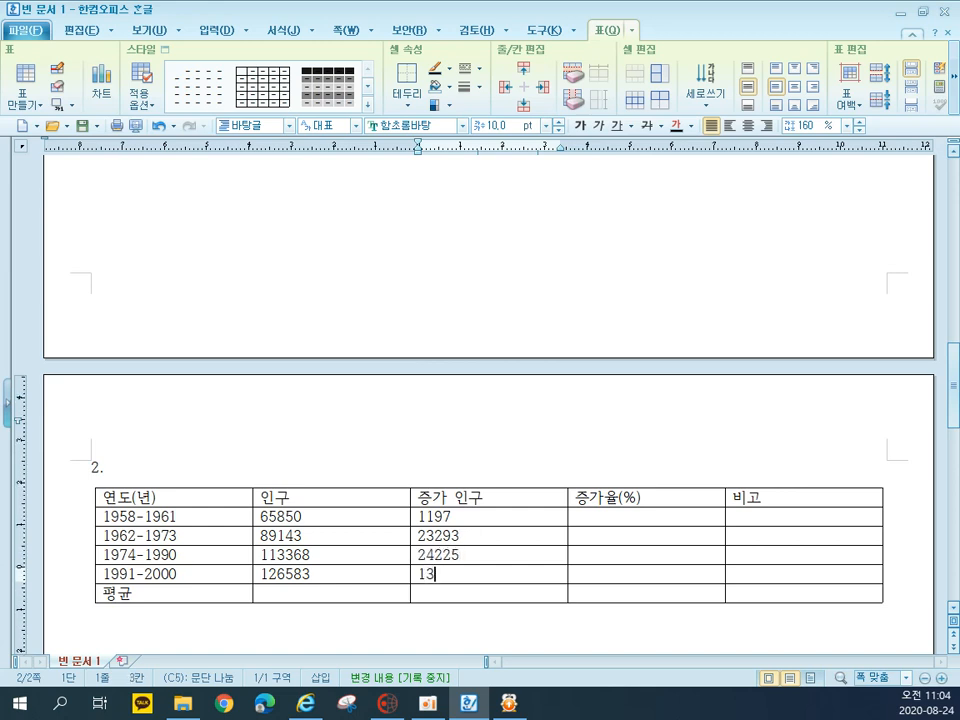
# Enter 5, 26, 13.7 and 11.66 in the 증가율(%) column for the four year ranges
pyautogui.press('Right')
pyautogui.press('Up')
pyautogui.press('Up')
pyautogui.press('Up')
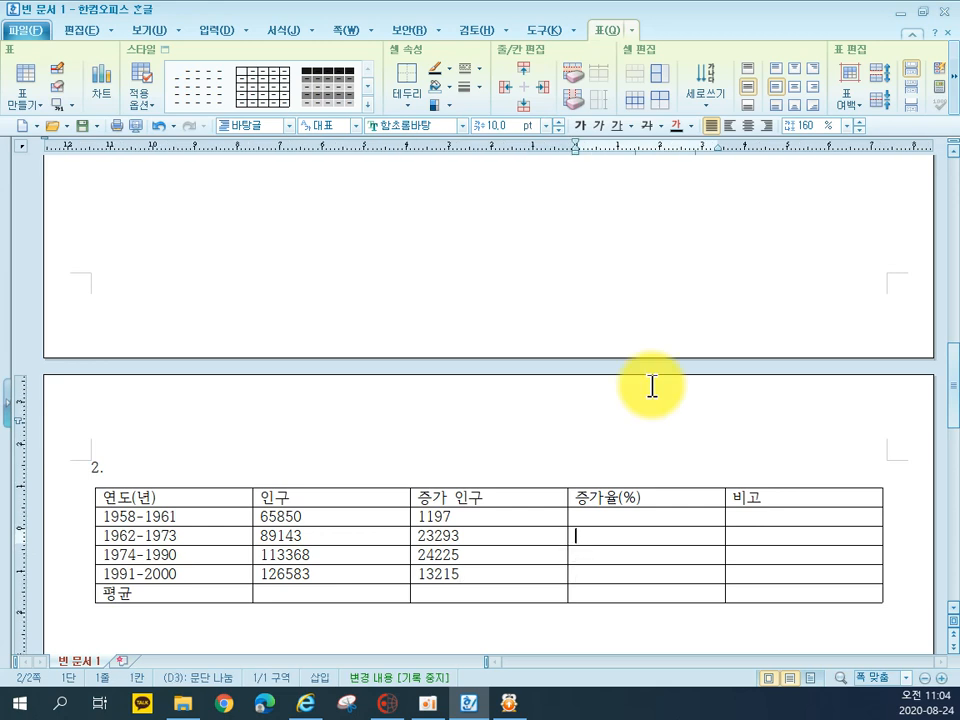
pyautogui.write('5')
pyautogui.press('Down')
pyautogui.write('26')
pyautogui.press('Down')
pyautogui.write('13.7')
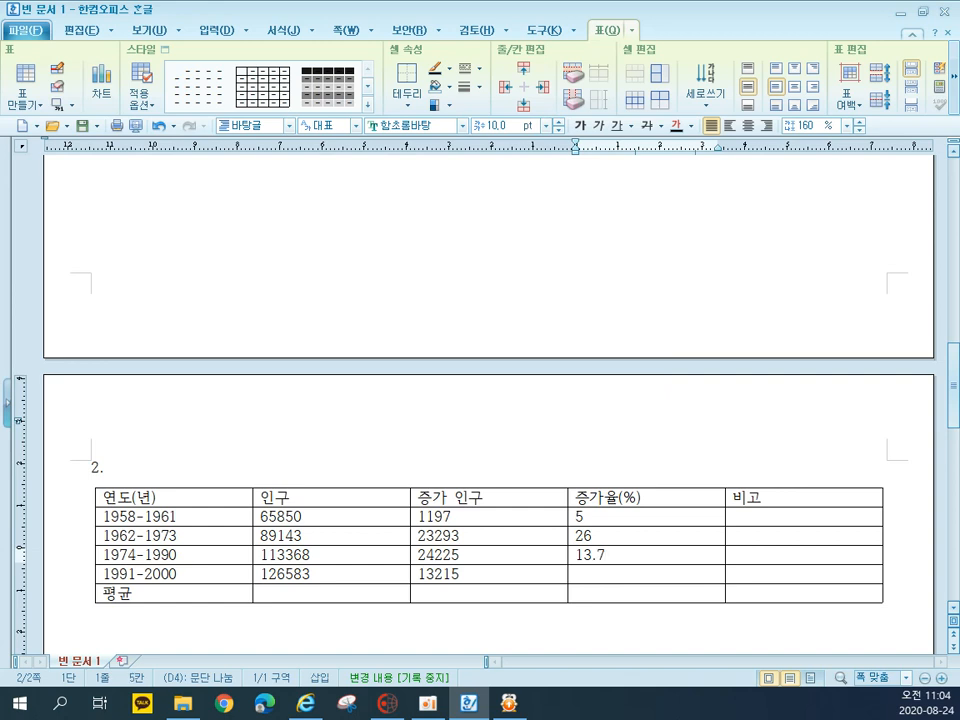
pyautogui.press('Down')
pyautogui.write('11.66')
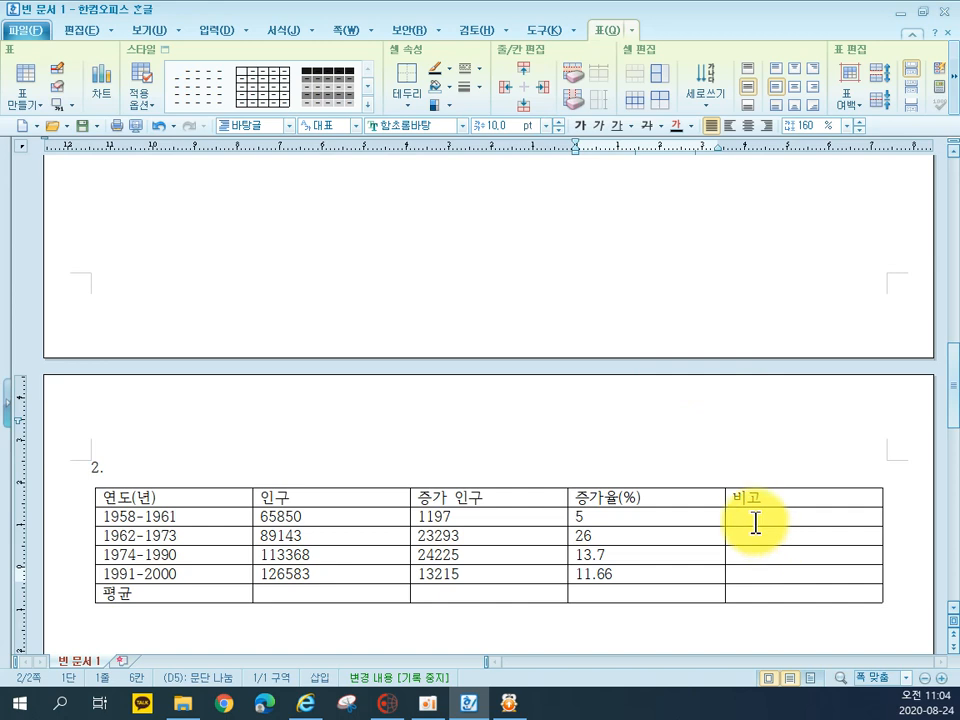
# Merge the five cells under 비고 and enter "2011년 11월 1일", "제5차" and "전국 인구조사 실시" on three lines
pyautogui.moveTo(753, 519); pyautogui.dragTo(765, 594)
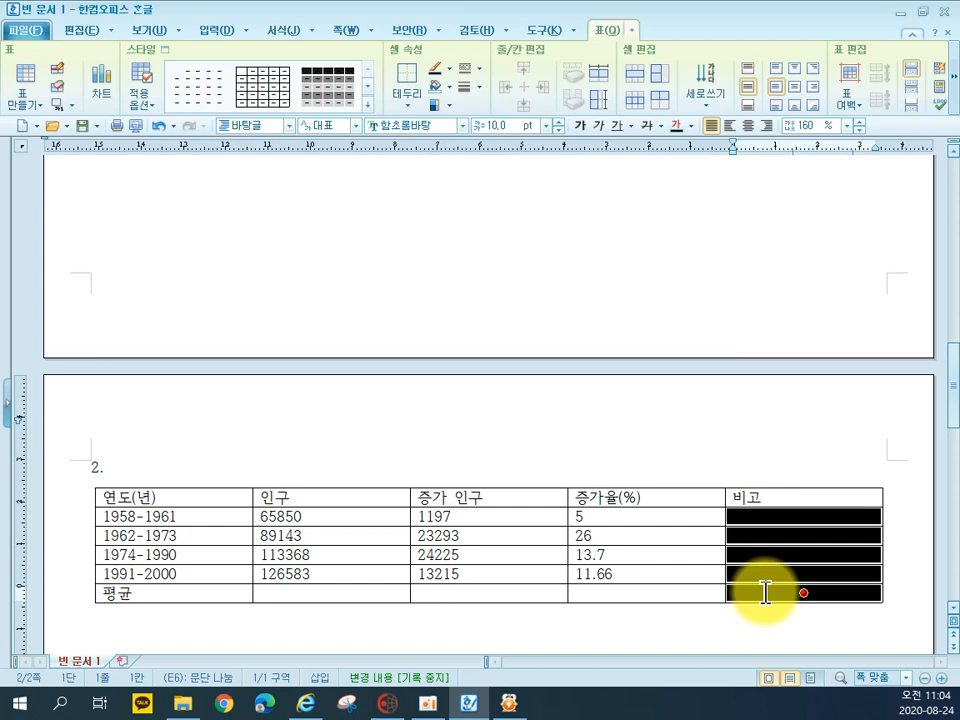
pyautogui.press('m')
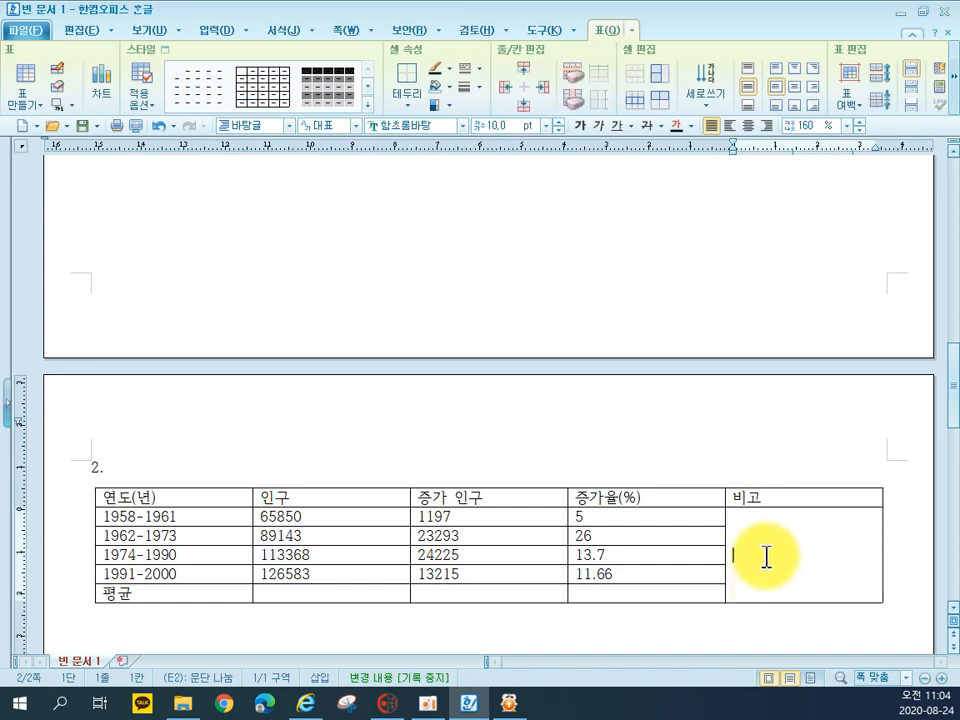
pyautogui.write('2011')
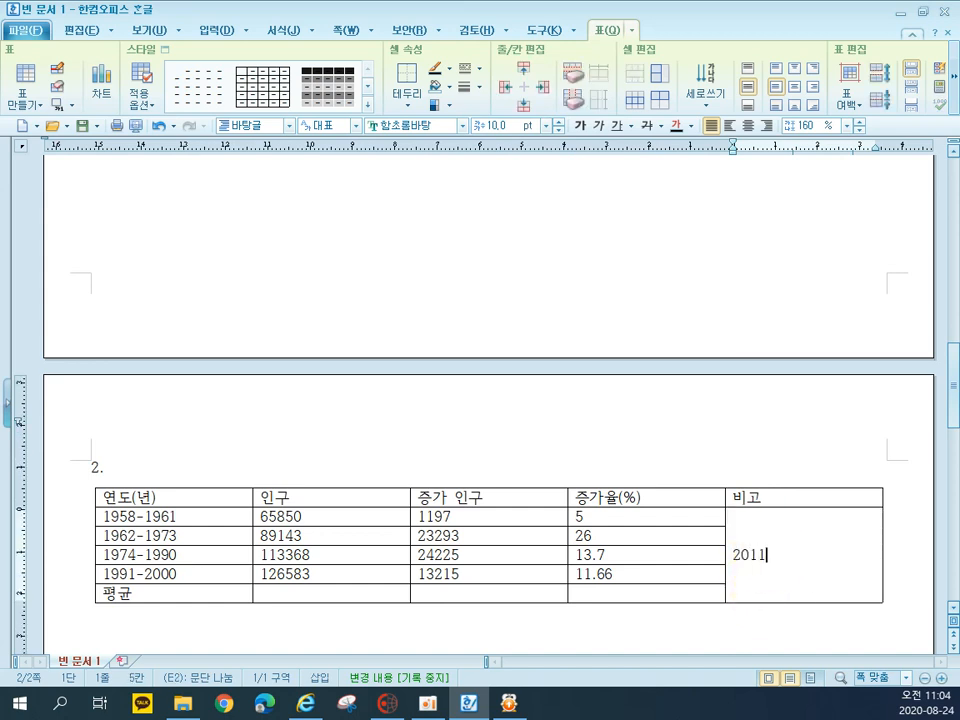
pyautogui.write('년 11월 1일')
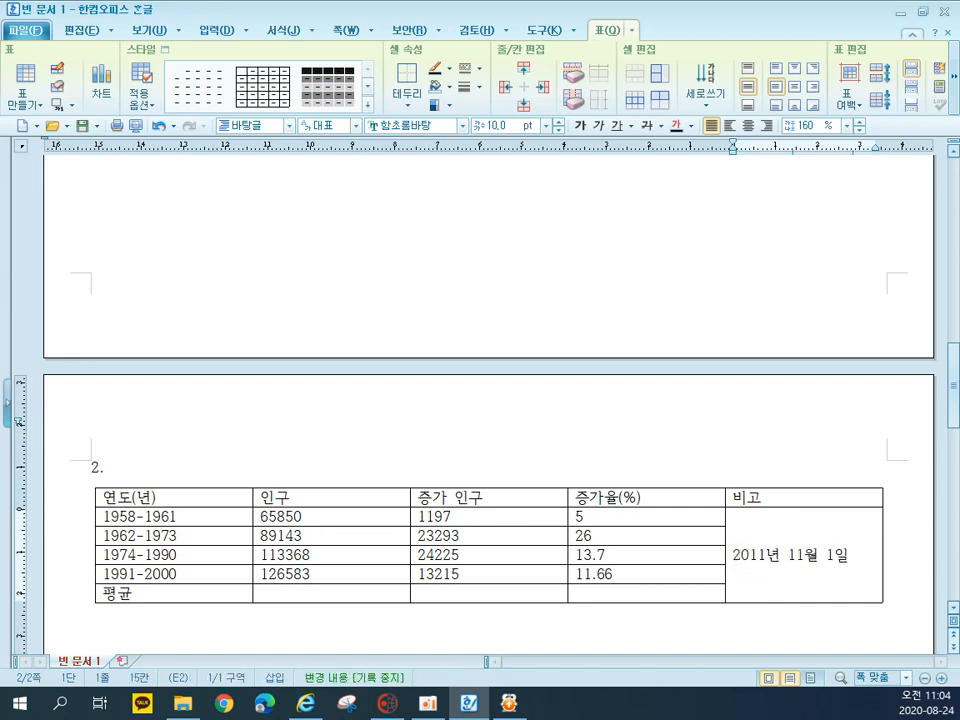
pyautogui.press('Return')
pyautogui.press('BackSpace')
pyautogui.press('Return')
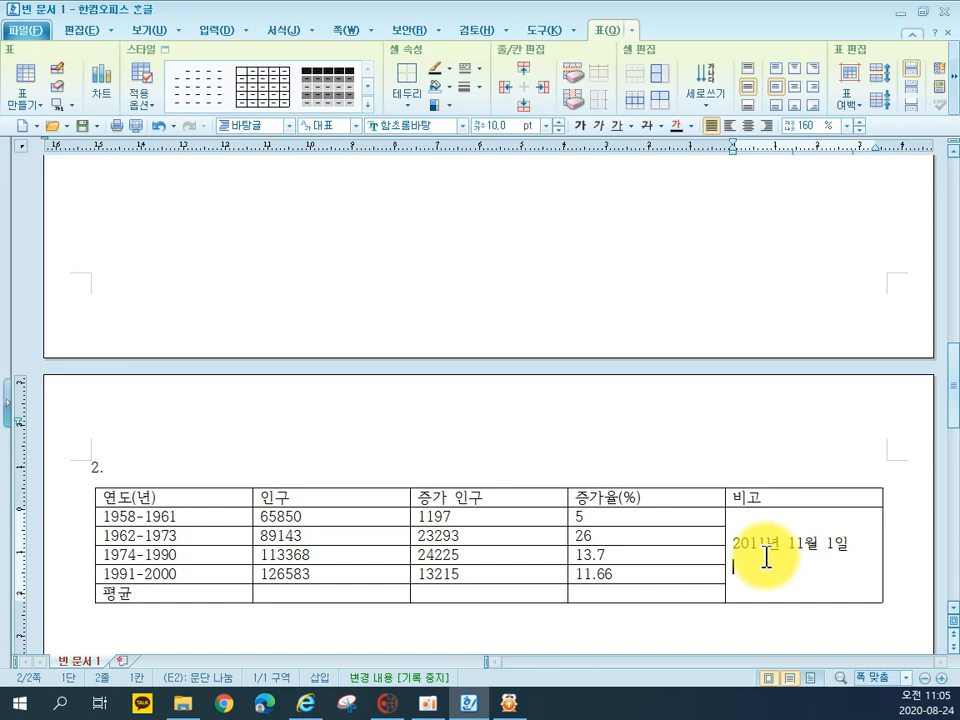
pyautogui.write('제5차')
pyautogui.press('Return')
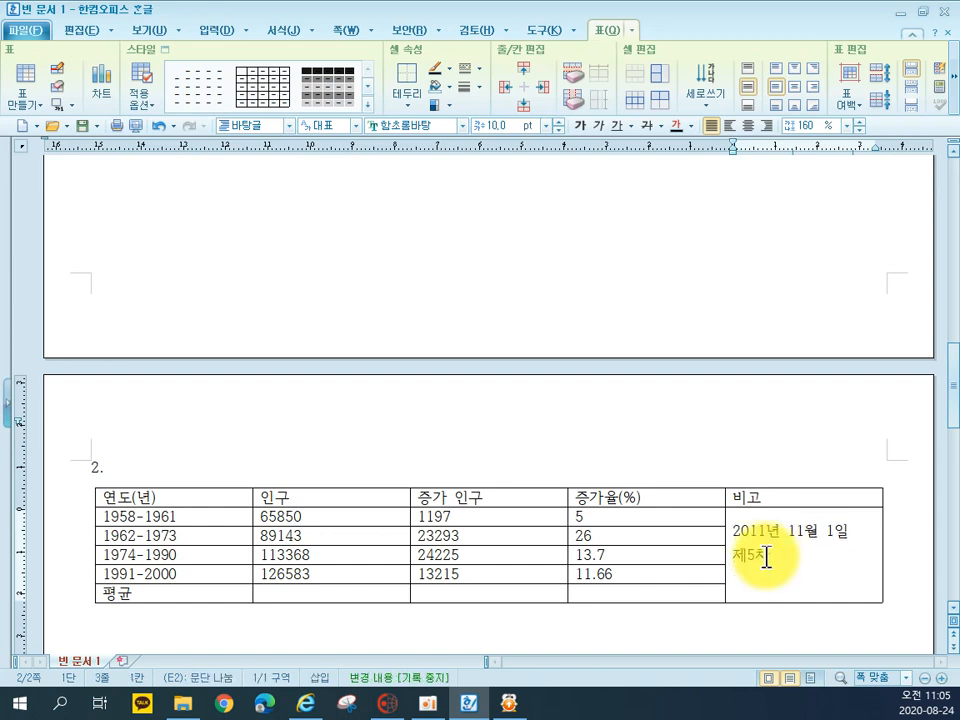
pyautogui.write('전국 인구조사')
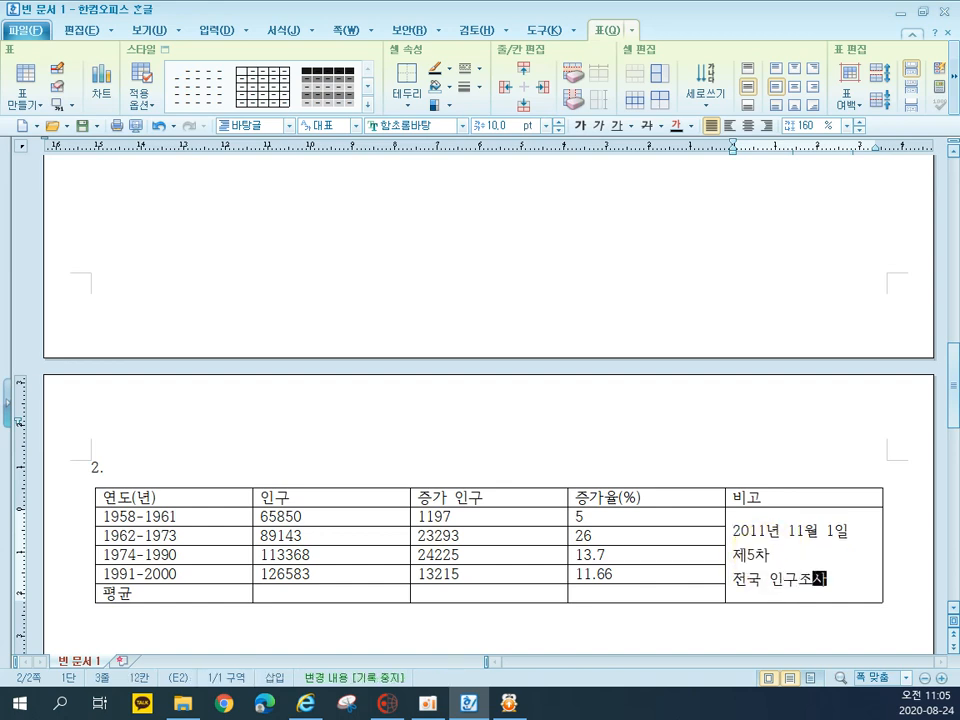
pyautogui.write(' 실시')
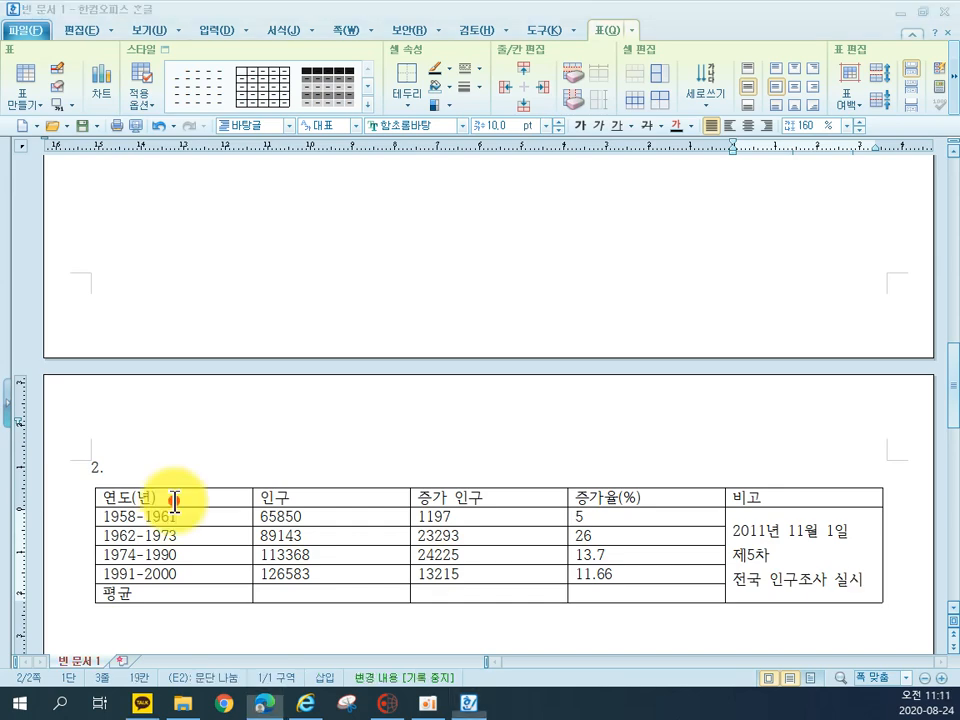
# Set the text of the whole table to the 굴림 font
pyautogui.moveTo(174, 502); pyautogui.dragTo(953, 709)
pyautogui.scroll(5, 748, 317)
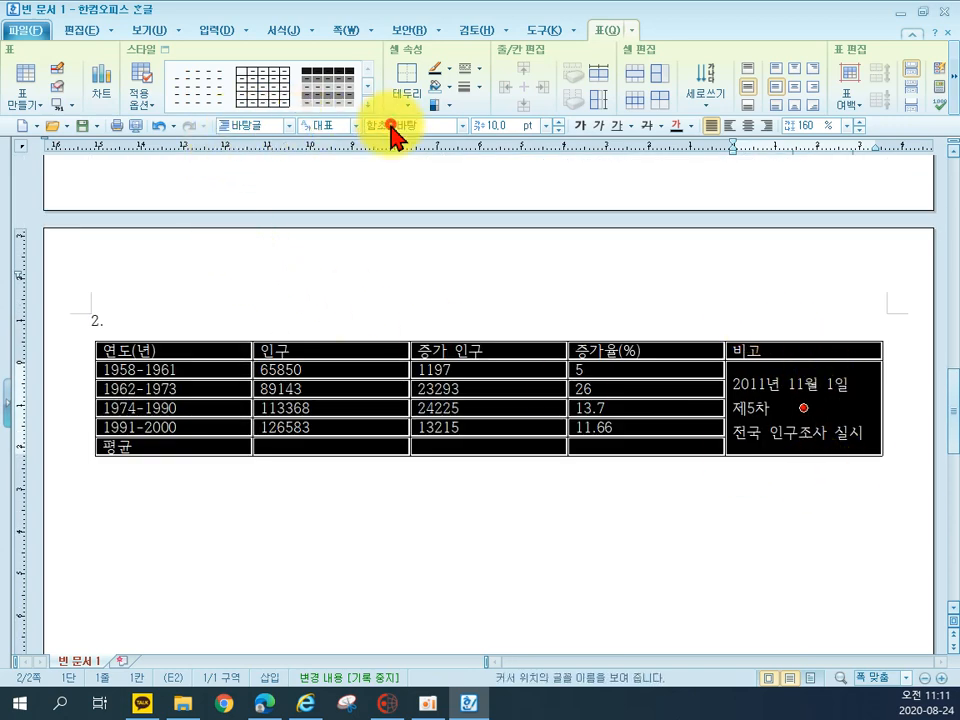
pyautogui.click(462, 126)
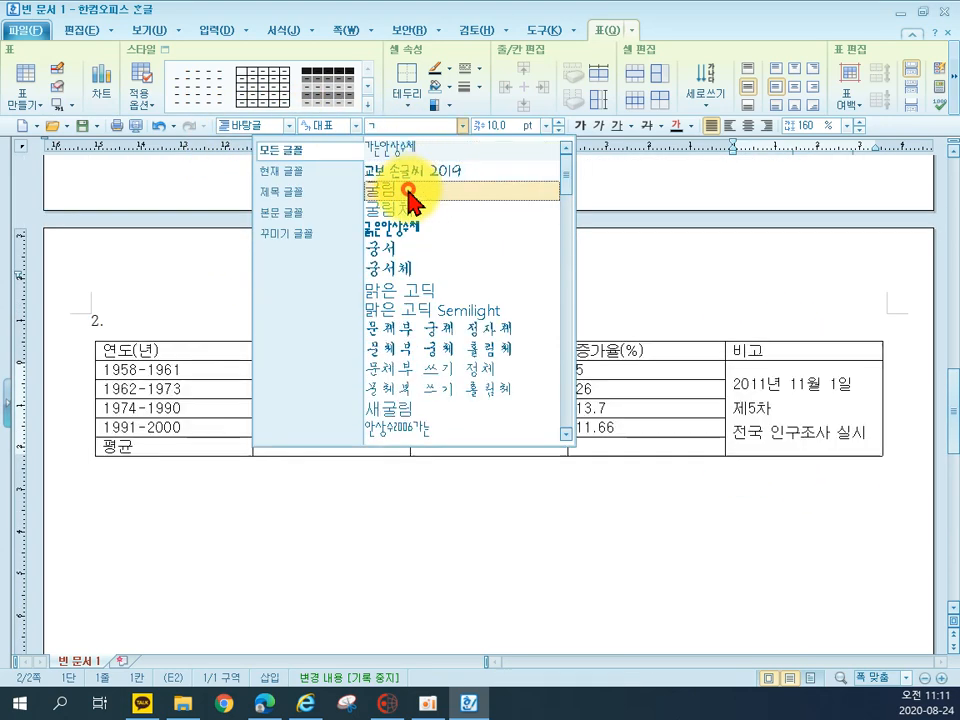
pyautogui.click(416, 190)
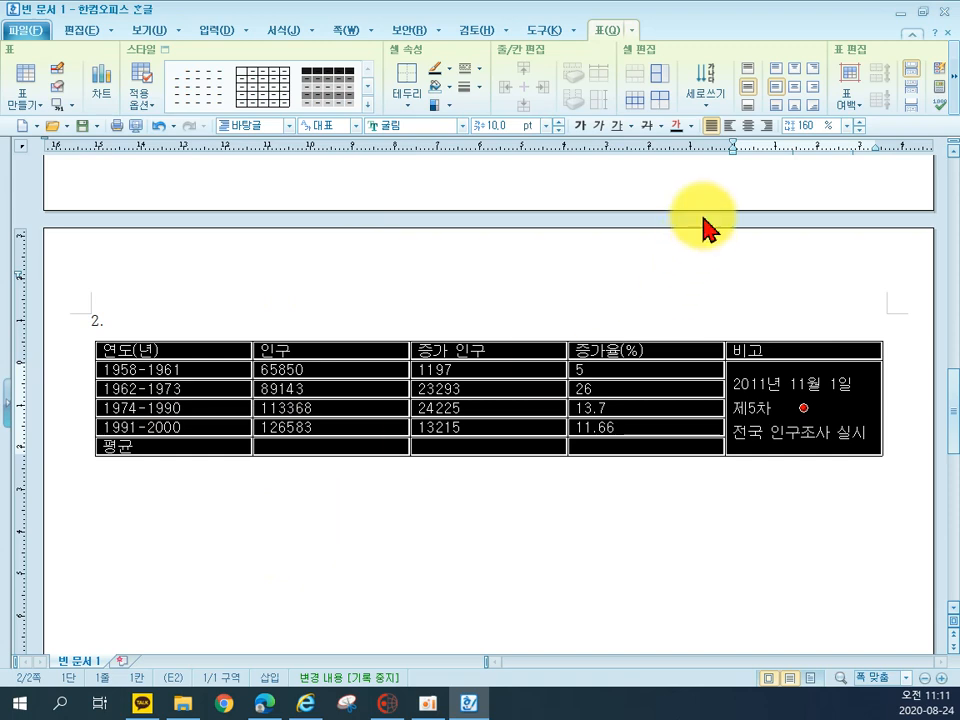
# Centre the whole table's text, and right-align the 인구, 증가 인구 and 증가율(%) cells from the first data row through the 평균 row
pyautogui.click(750, 127)
pyautogui.click(600, 595)
pyautogui.moveTo(313, 368); pyautogui.dragTo(620, 452)
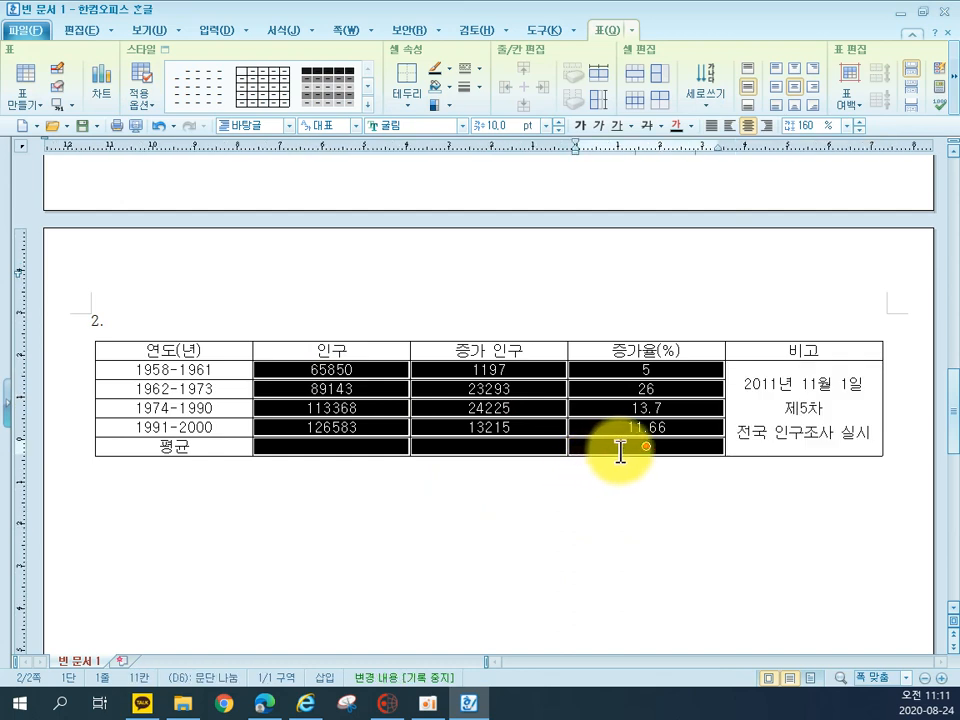
pyautogui.click(767, 127)
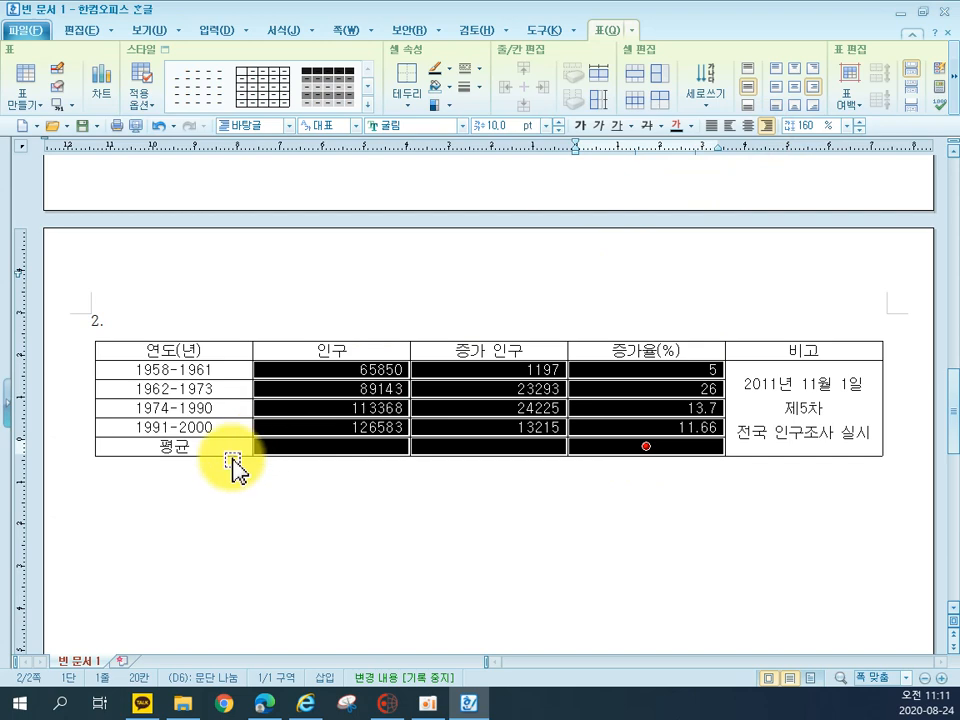
pyautogui.moveTo(197, 350); pyautogui.dragTo(189, 444)
pyautogui.moveTo(265, 350); pyautogui.dragTo(745, 347)
pyautogui.keyDown('ctrl'); pyautogui.click(803, 407); pyautogui.keyUp('ctrl')
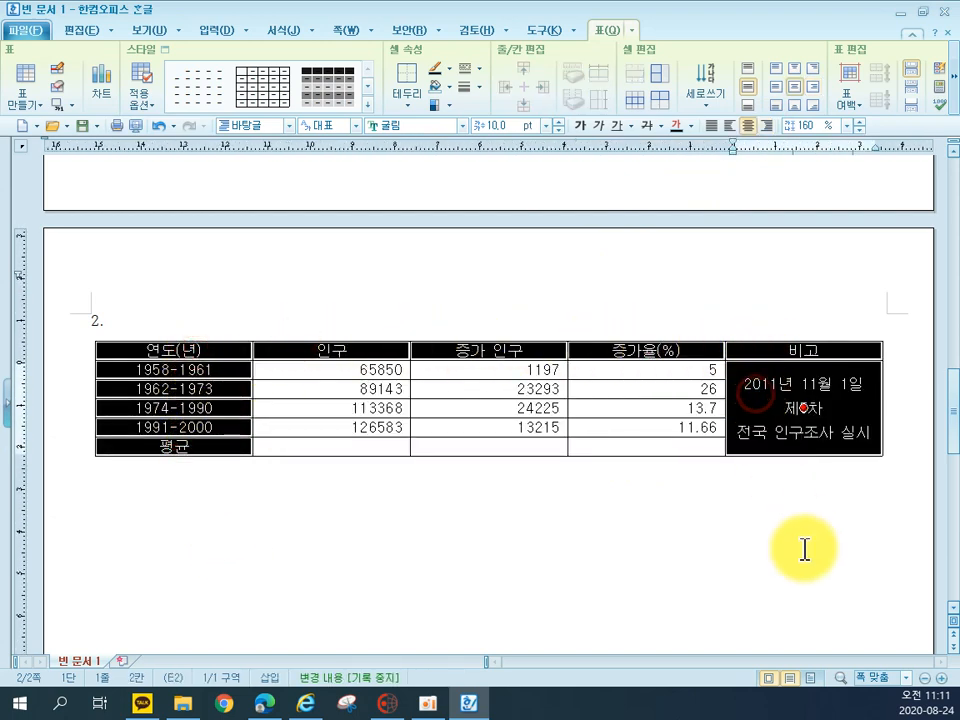
pyautogui.click(733, 553)
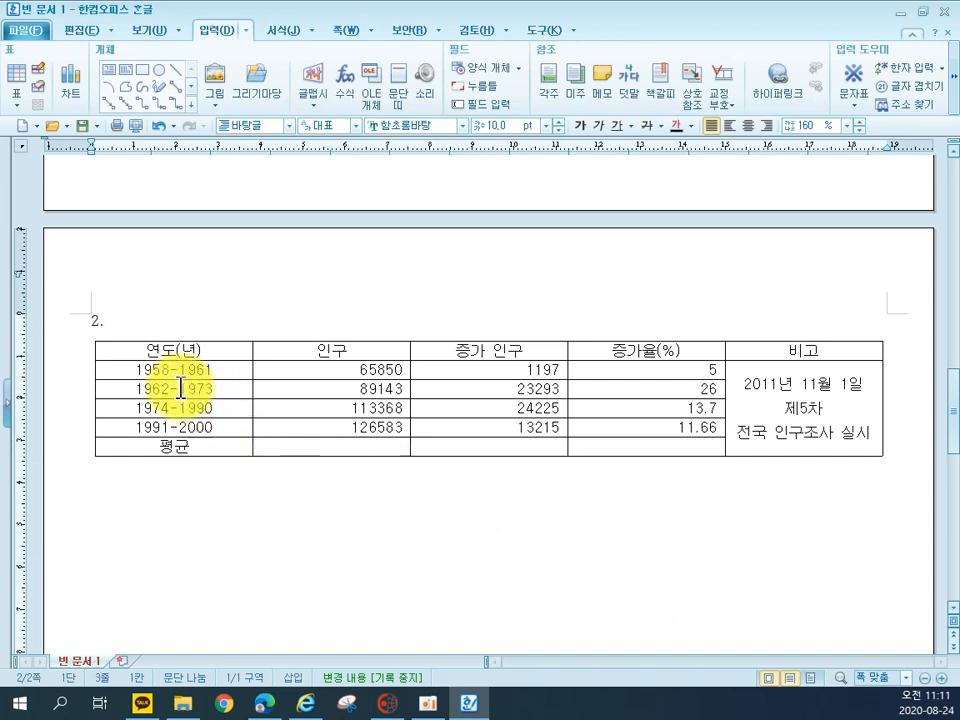
# Fill the 연도(년) and 인구 cells from the header row through the 1991-2000 row with a yellow background
pyautogui.click(143, 350)
pyautogui.moveTo(143, 350); pyautogui.dragTo(306, 428)
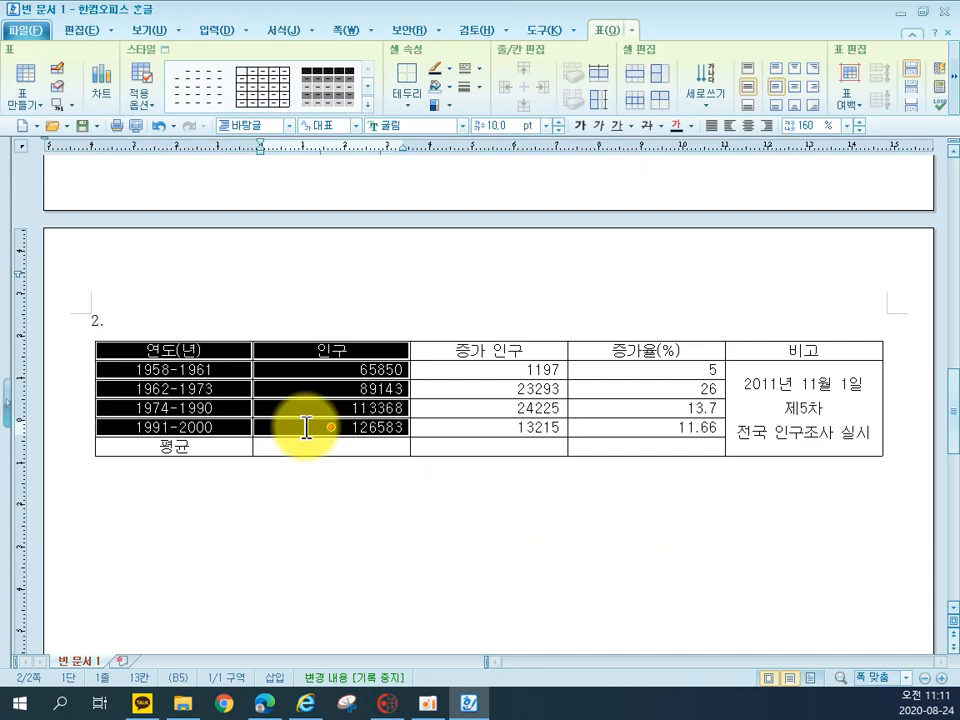
pyautogui.press('c')
pyautogui.click(272, 224)
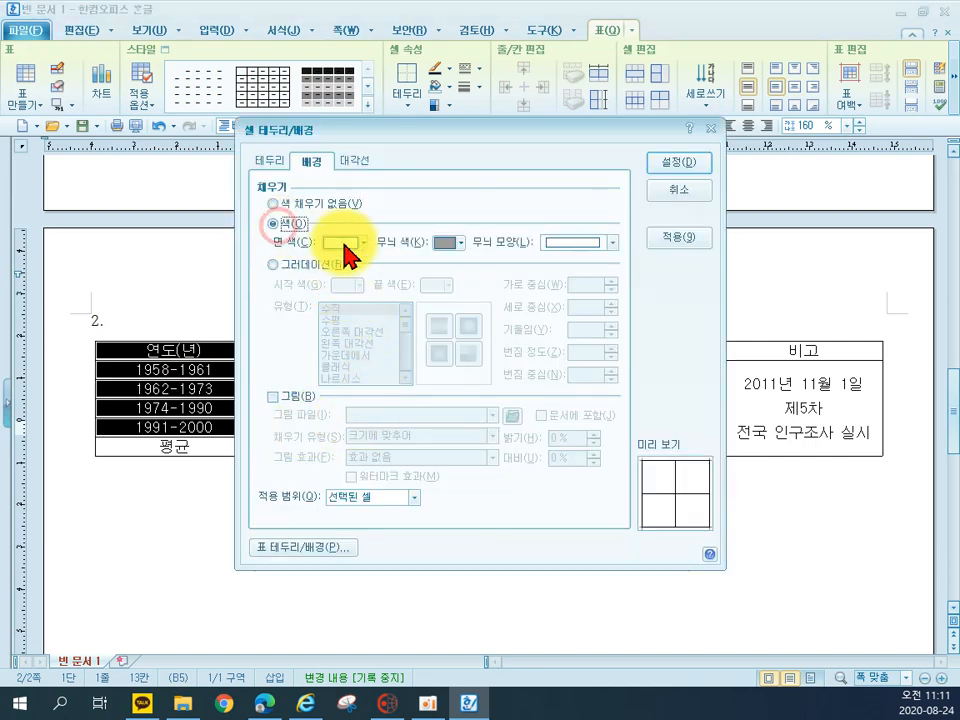
pyautogui.click(336, 244)
pyautogui.click(377, 300)
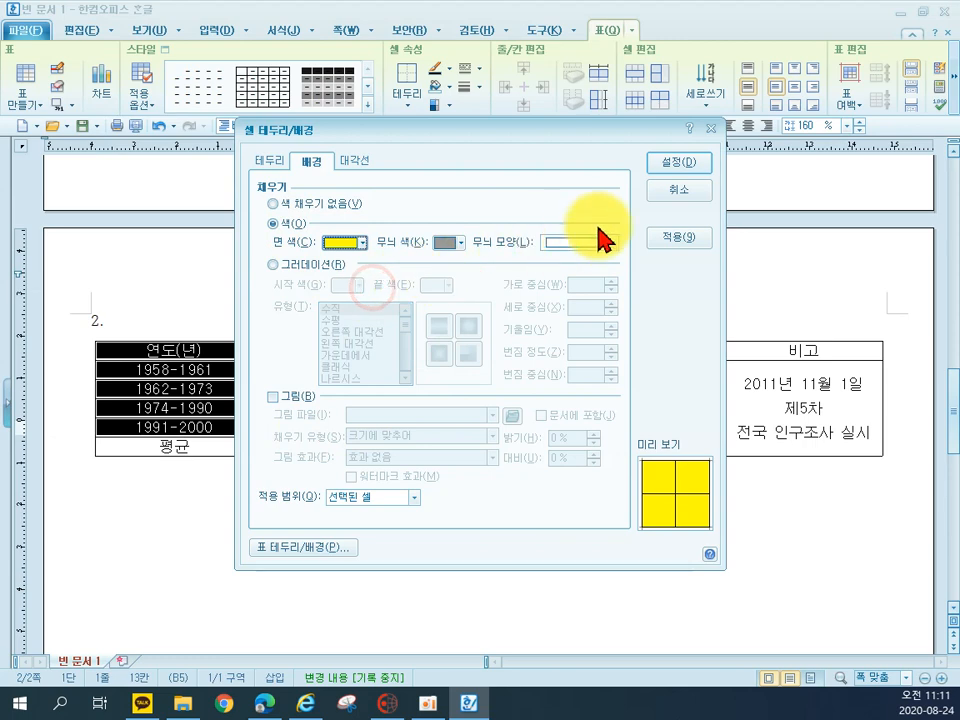
pyautogui.click(668, 170)
pyautogui.click(604, 553)
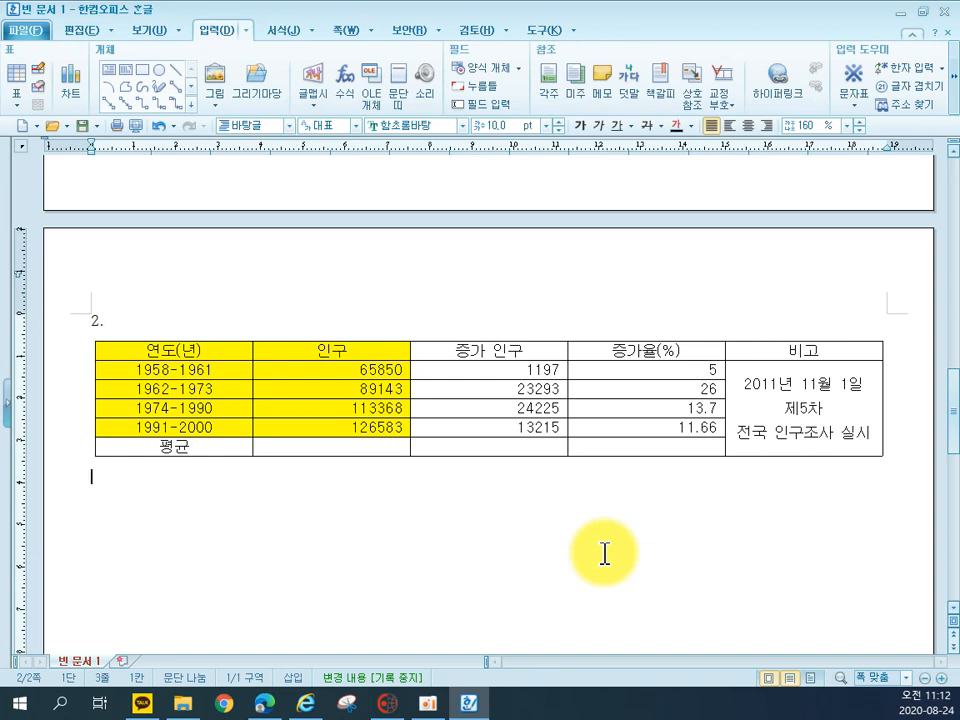
# Calculate the block averages of the 인구 and 증가 인구 columns in the 평균 row
pyautogui.moveTo(350, 369); pyautogui.dragTo(434, 448)
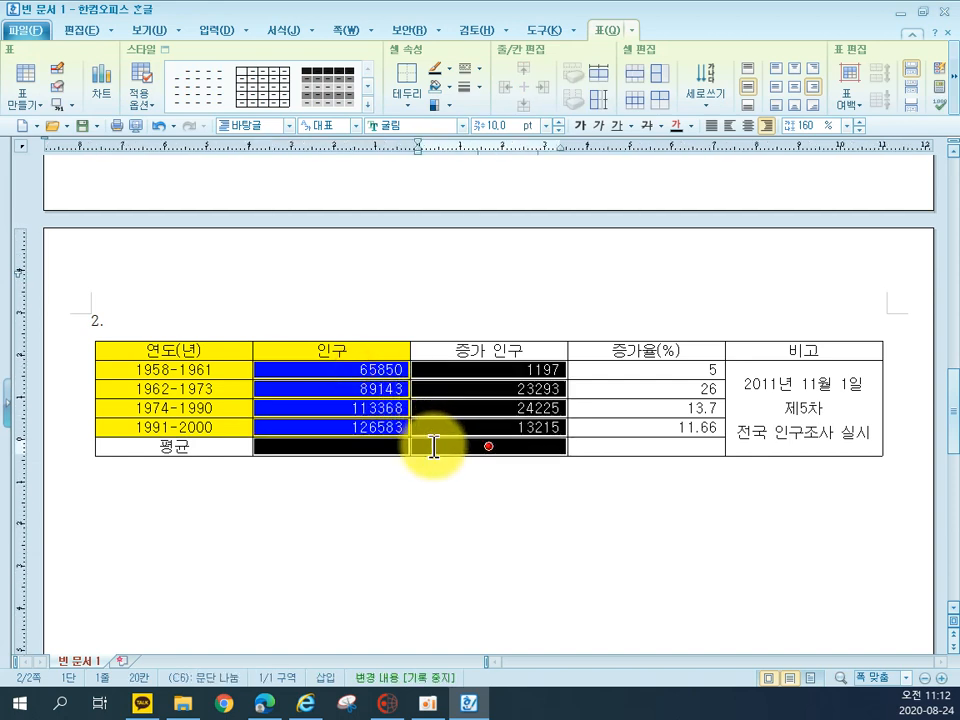
pyautogui.rightClick(434, 448)
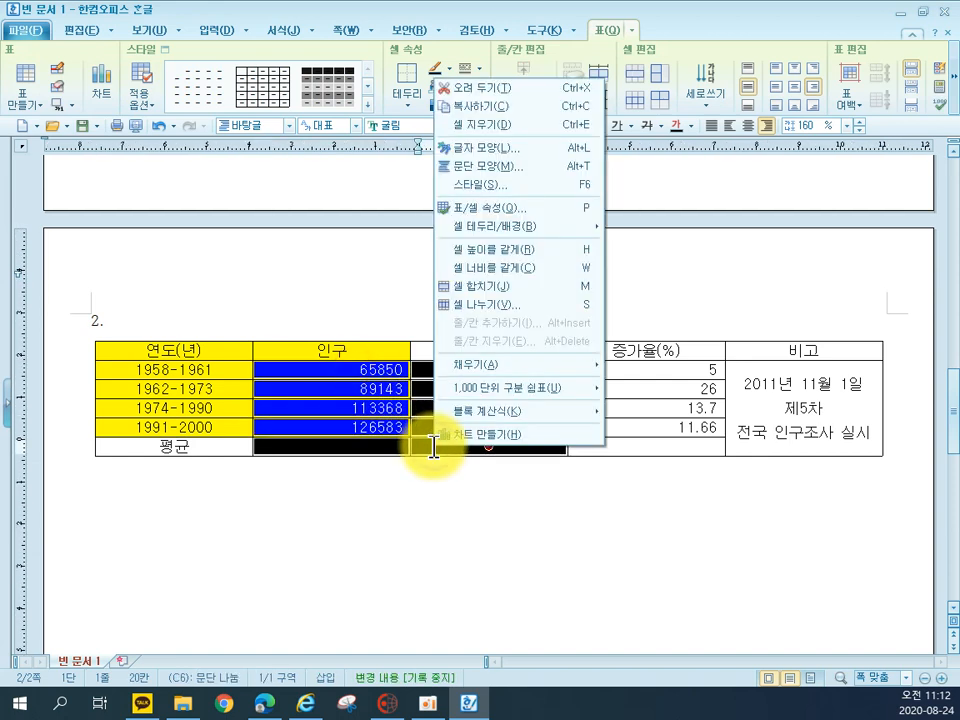
pyautogui.moveTo(543, 425)
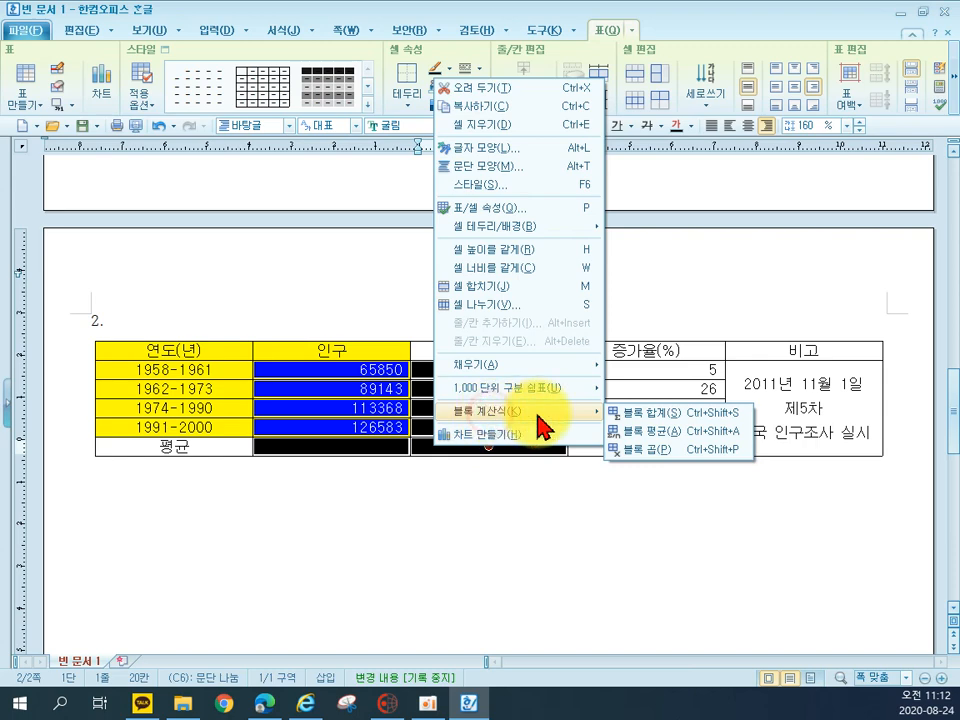
pyautogui.click(626, 431)
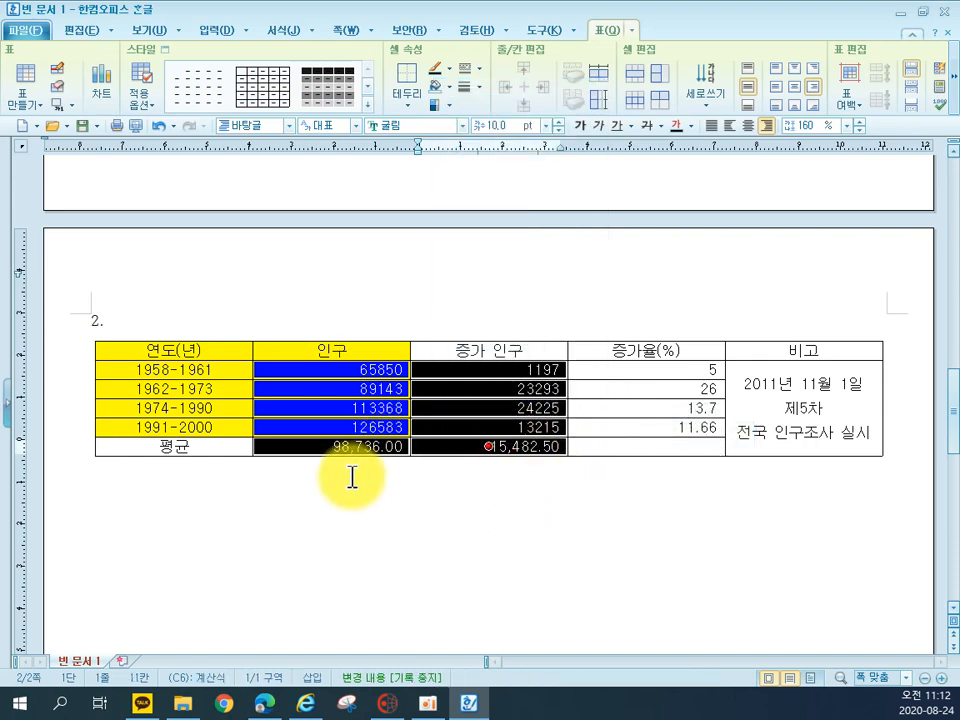
# Add a caption above the table and replace its default text with "현대 중국의 인구 성장(단위 : 만명)"
pyautogui.click(71, 105)
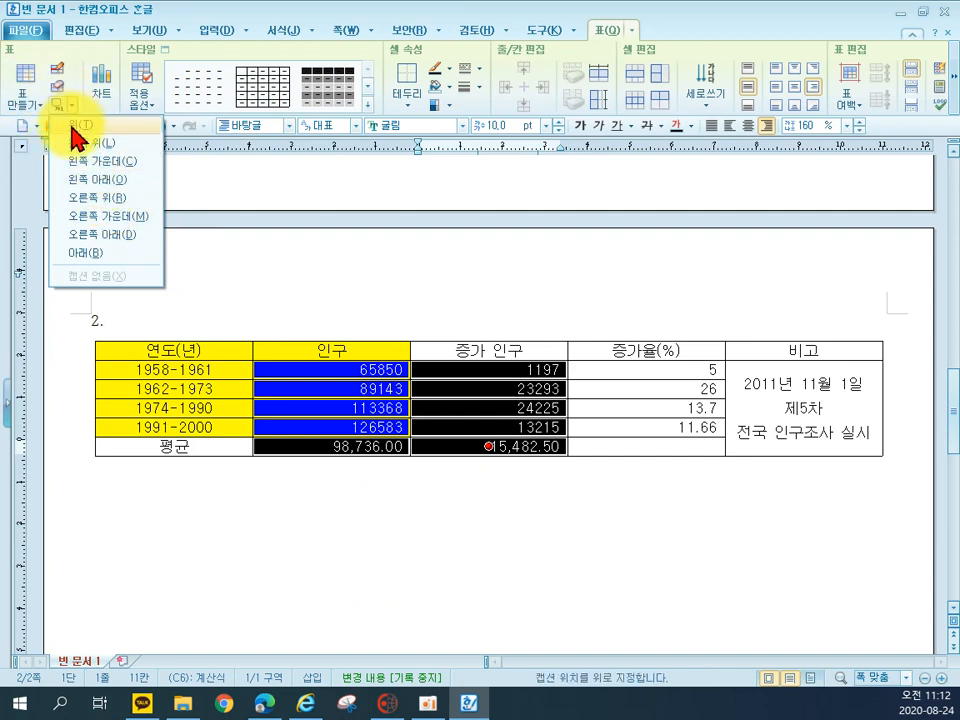
pyautogui.click(76, 133)
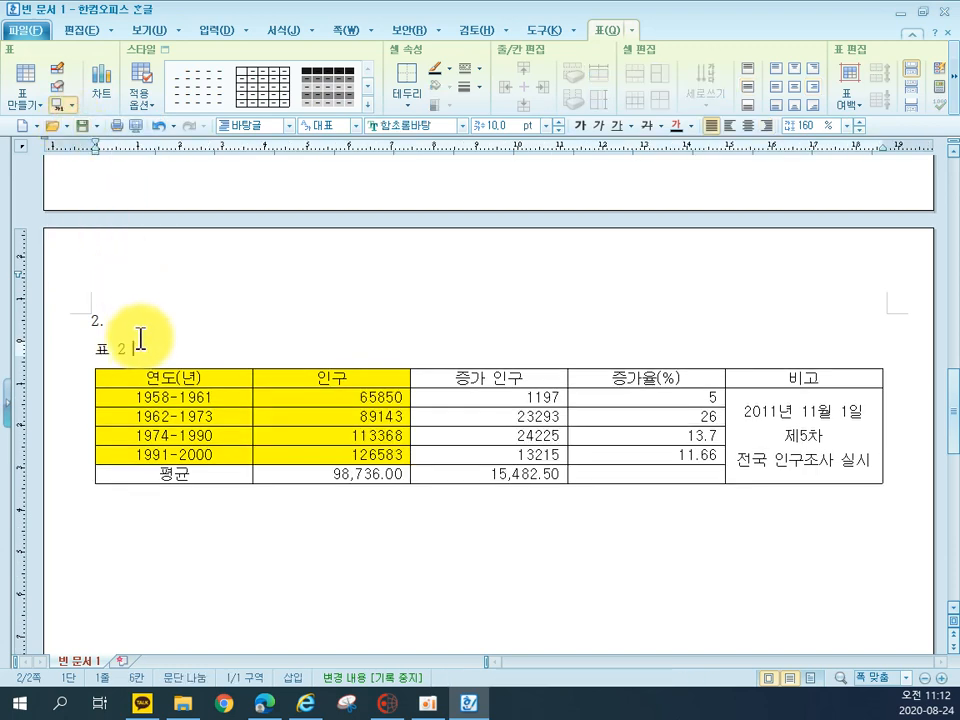
pyautogui.moveTo(147, 349); pyautogui.dragTo(89, 344)
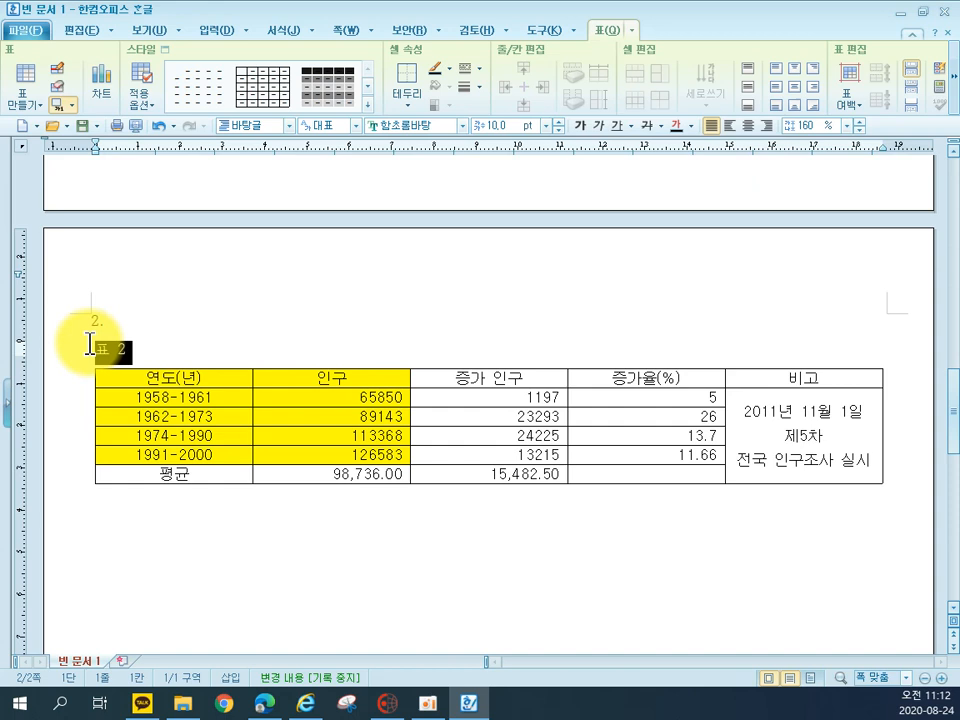
pyautogui.write('현대 ')
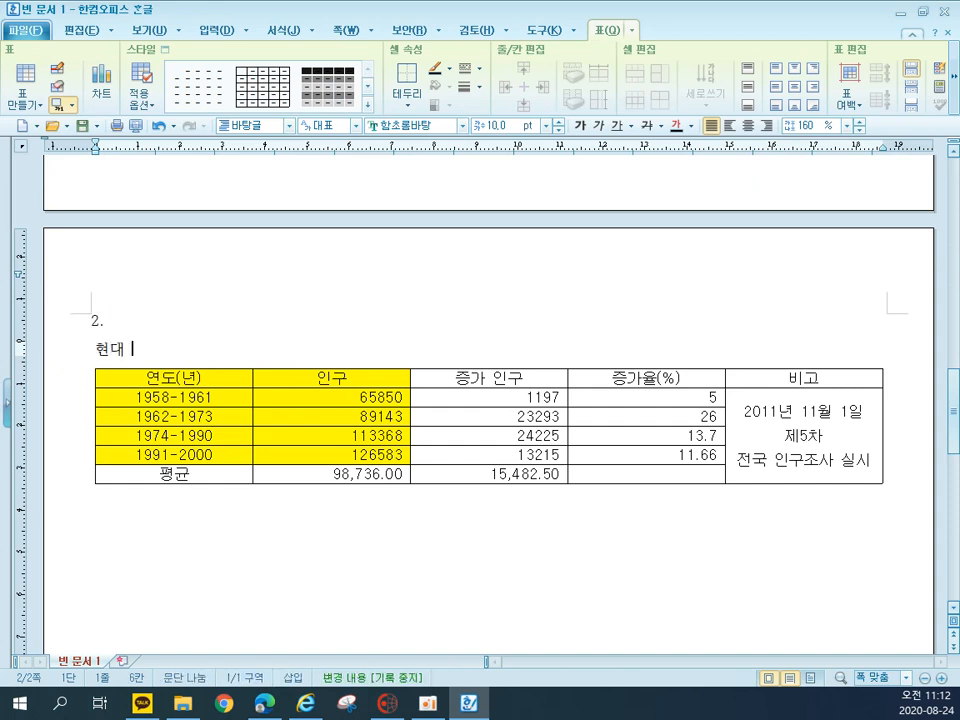
pyautogui.write('중구ㄱ의 인구 ㅅ')
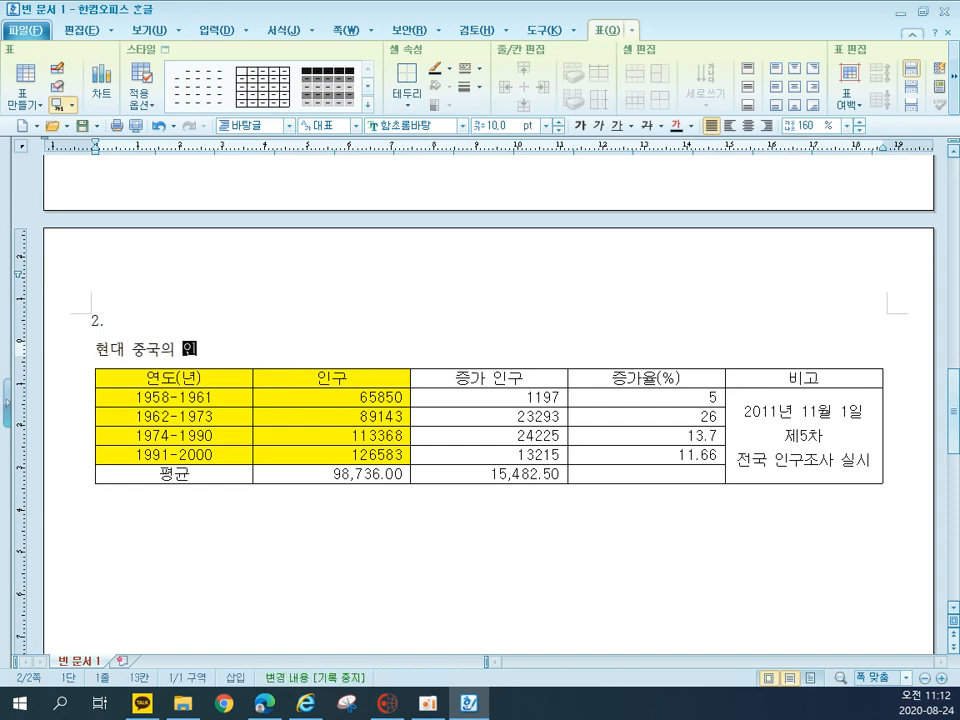
pyautogui.write('ㅓㅇ장(')
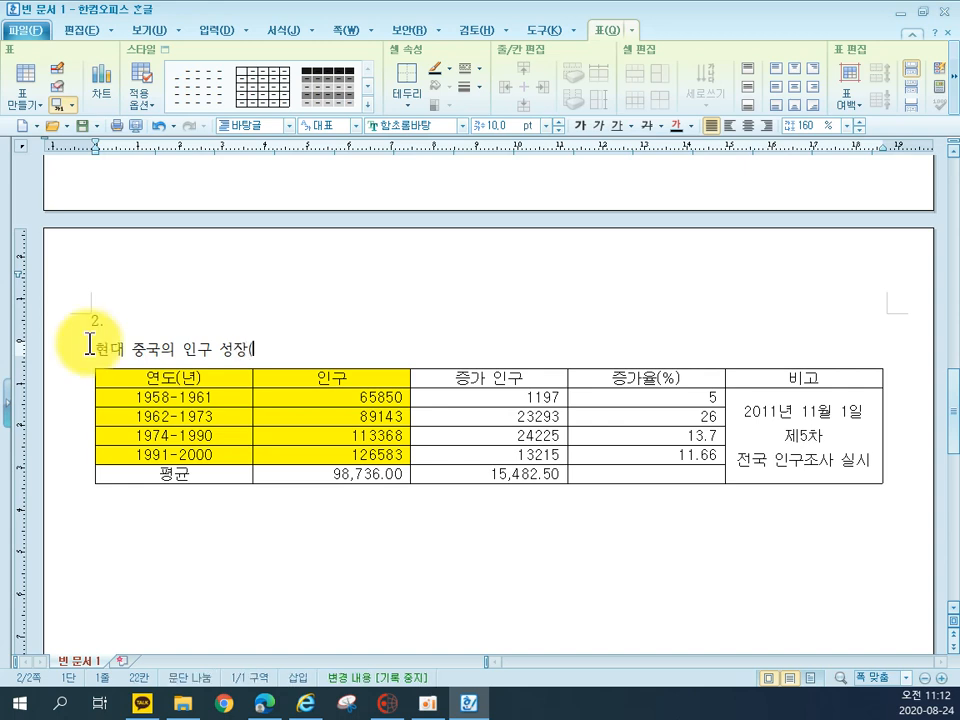
pyautogui.write('단위 ㄴ')
pyautogui.press('BackSpace')
pyautogui.write(': alsnal')
pyautogui.press('BackSpace')
pyautogui.press('BackSpace')
pyautogui.press('BackSpace')
pyautogui.press('BackSpace')
pyautogui.press('BackSpace')
pyautogui.press('BackSpace')
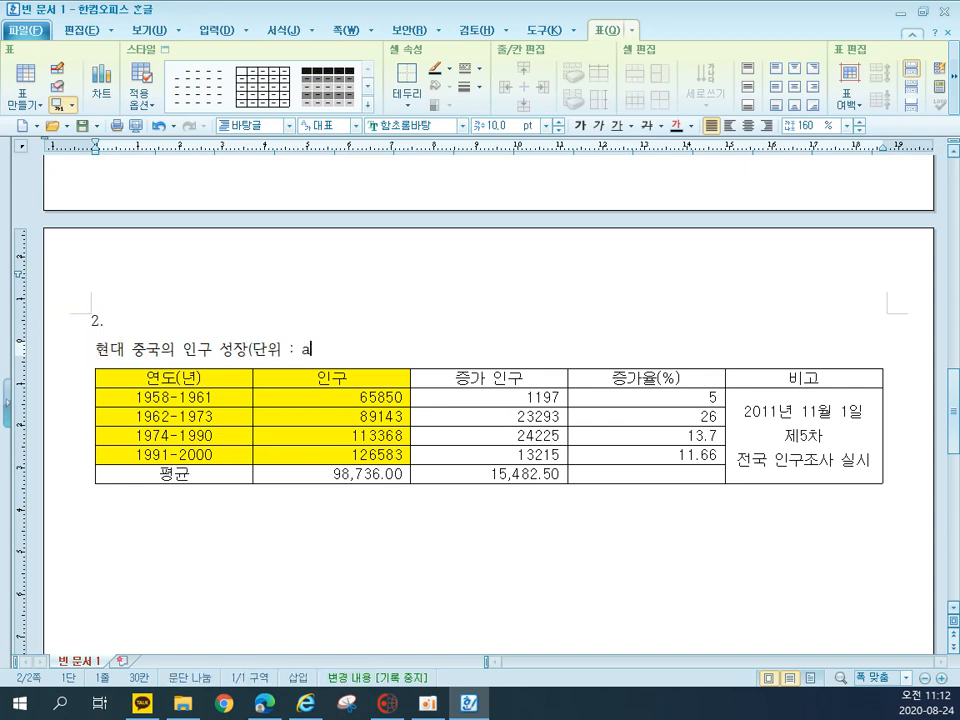
pyautogui.write('만명')
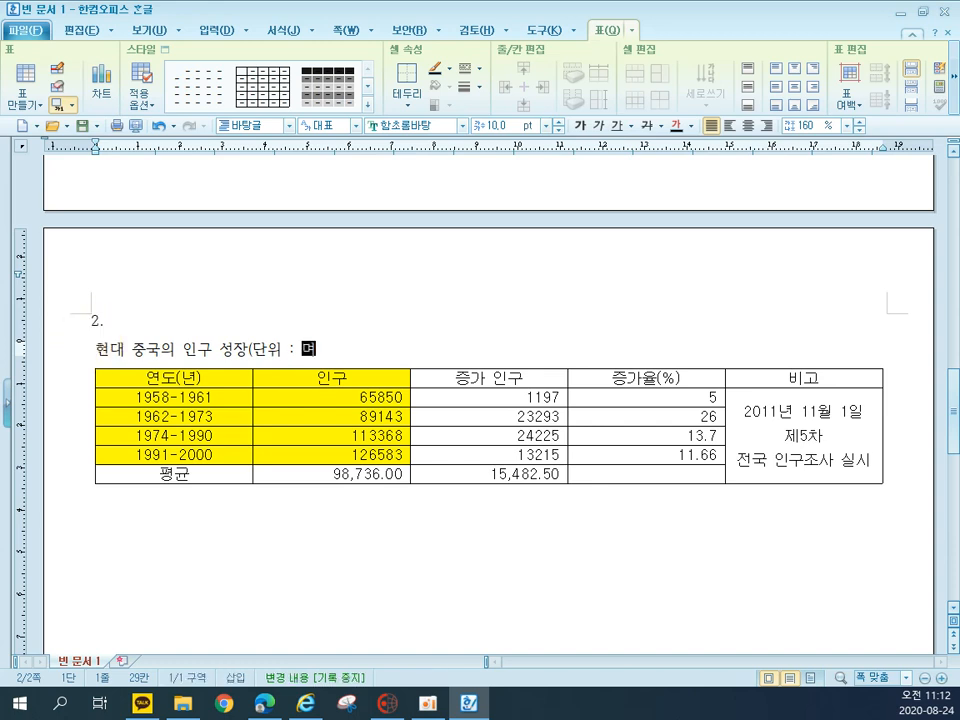
pyautogui.write(')')
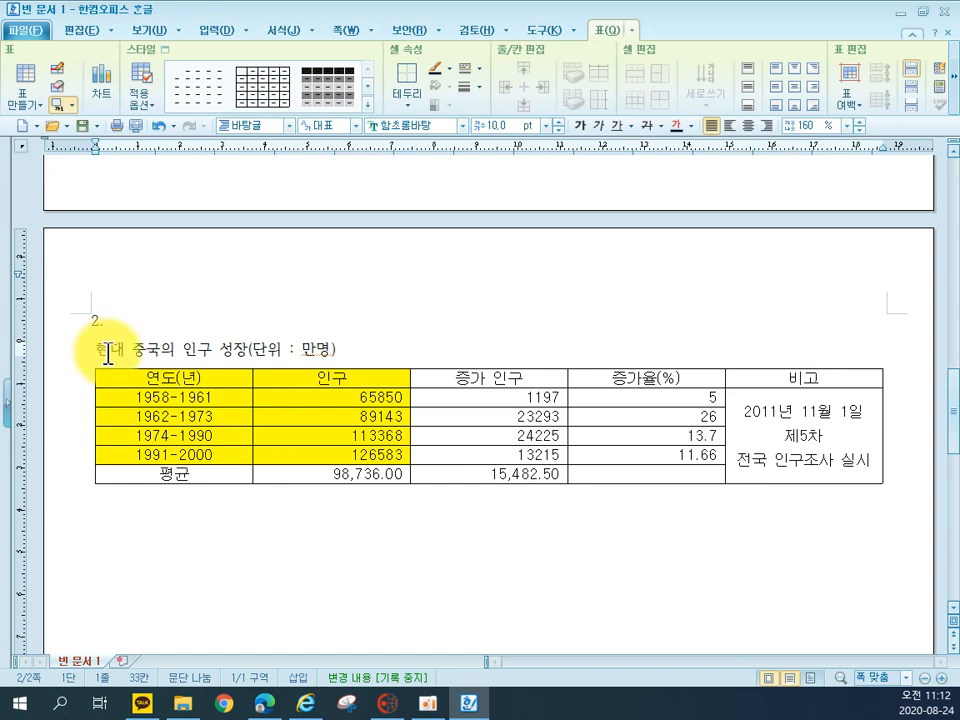
pyautogui.tripleClick(189, 350)
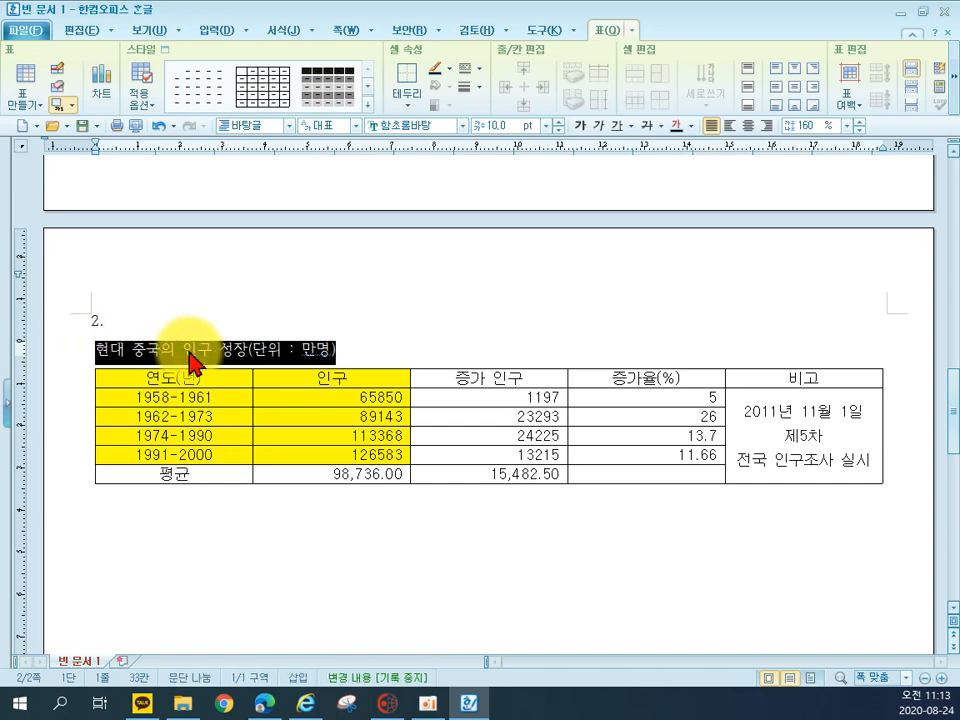
pyautogui.click(243, 349)
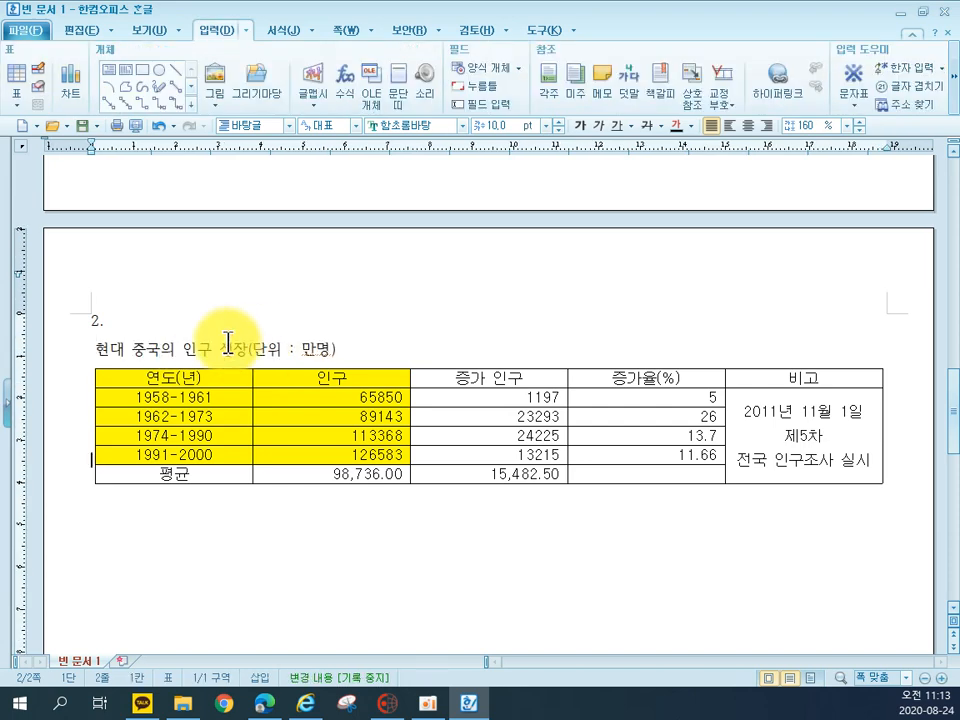
pyautogui.doubleClick(251, 349)
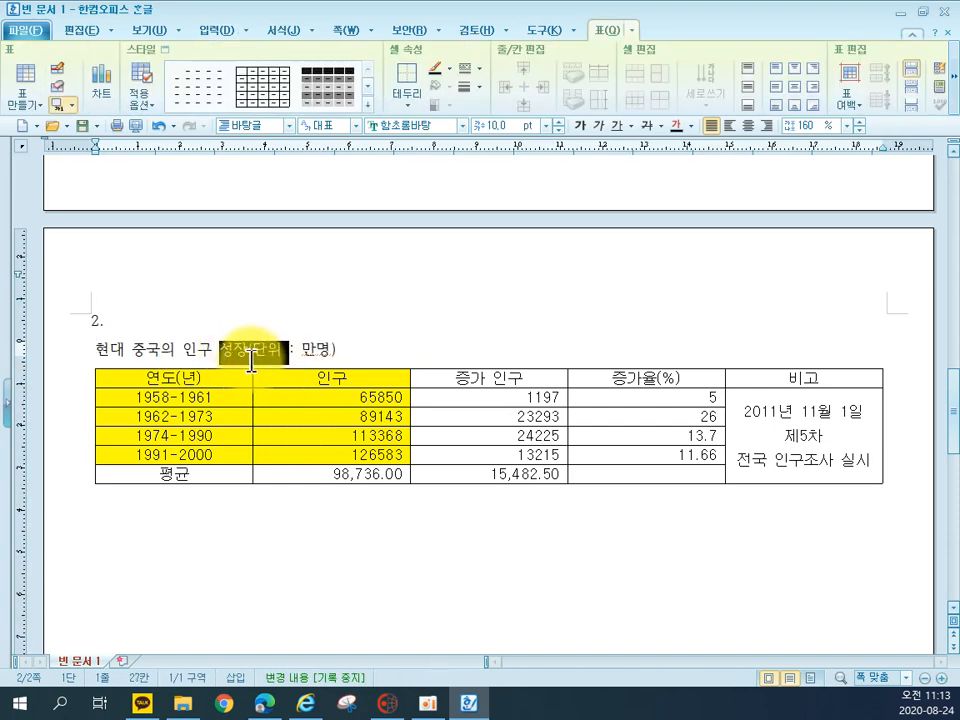
pyautogui.doubleClick(239, 342)
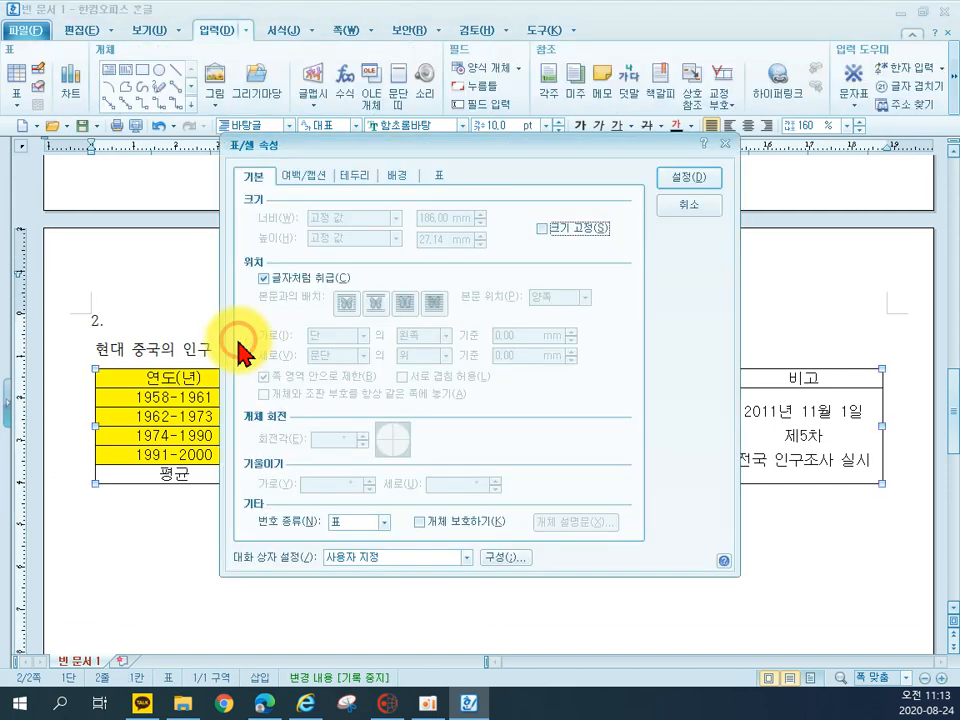
pyautogui.click(676, 210)
# Set the whole table caption in the 굴림 font and right-align it
pyautogui.tripleClick(257, 347)
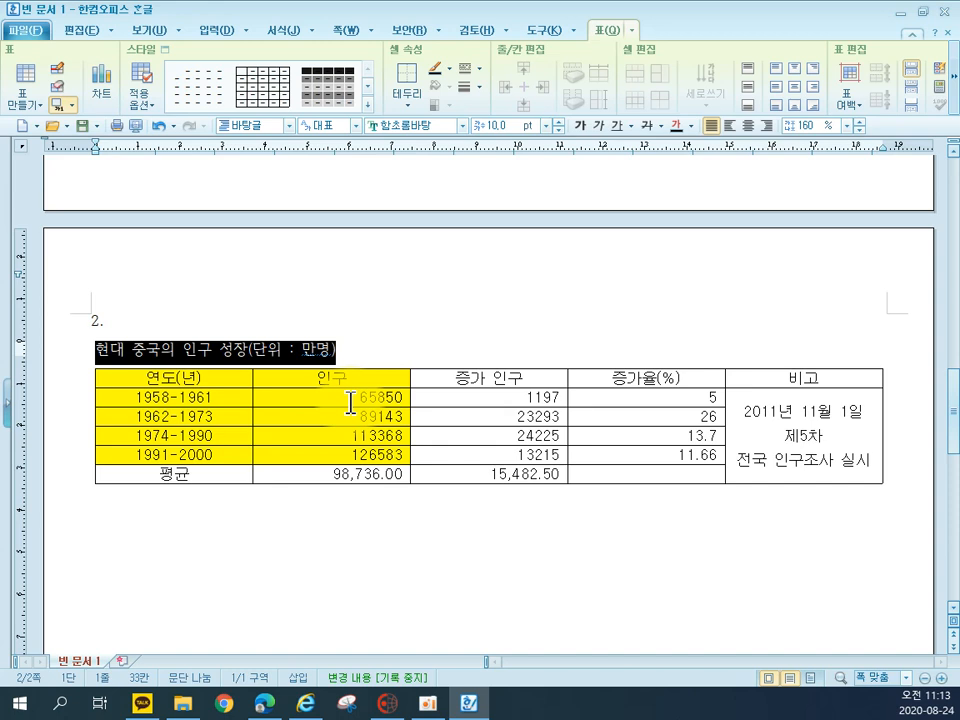
pyautogui.click(311, 182)
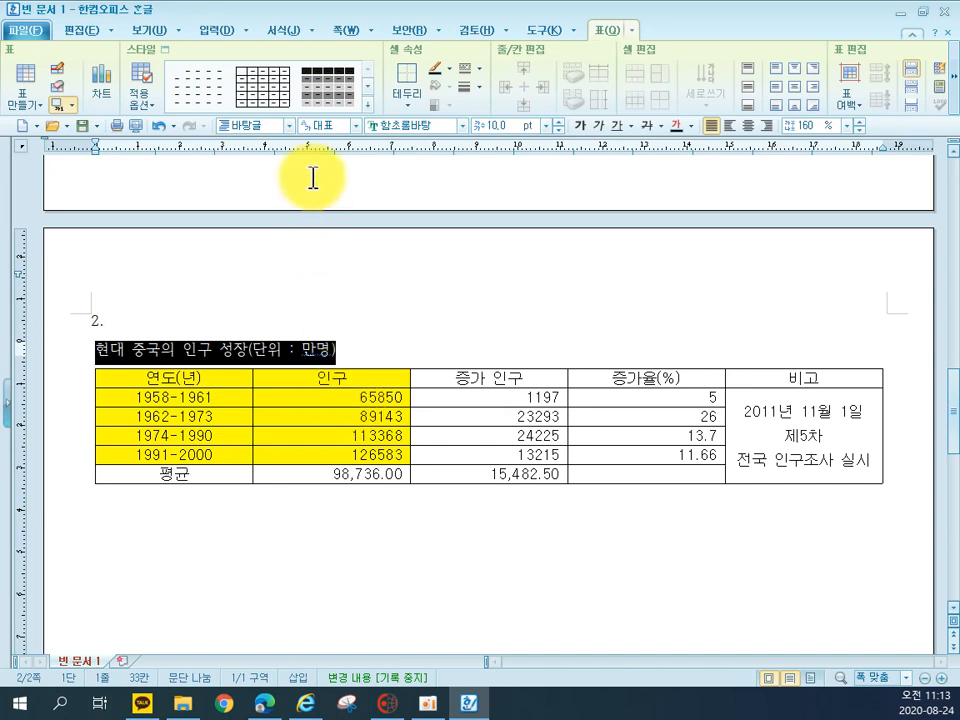
pyautogui.click(425, 126)
pyautogui.click(390, 190)
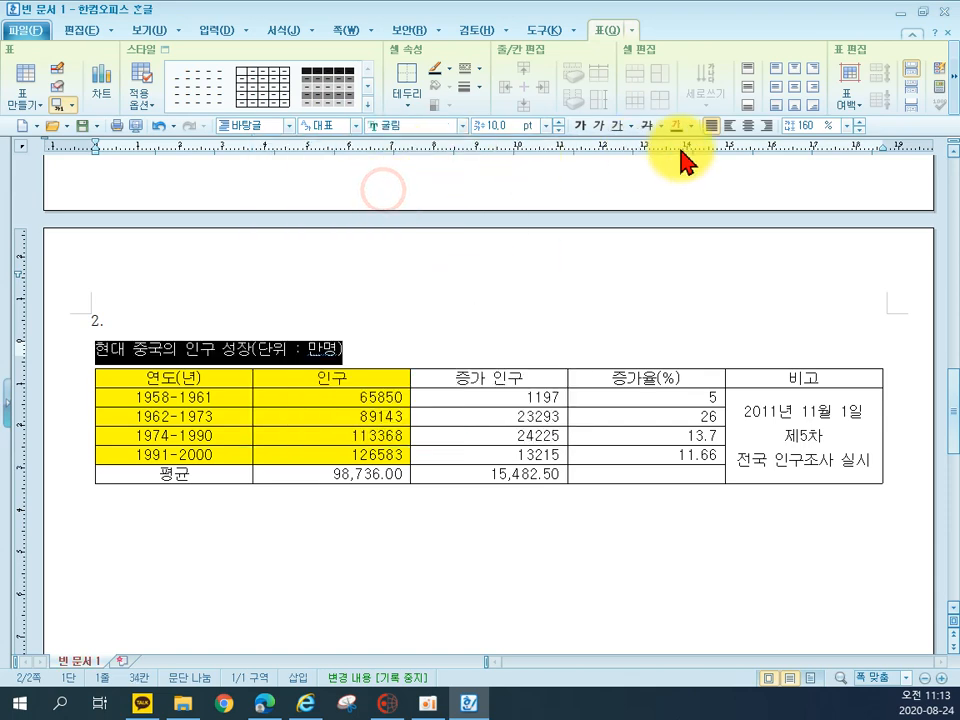
pyautogui.click(766, 126)
pyautogui.click(506, 574)
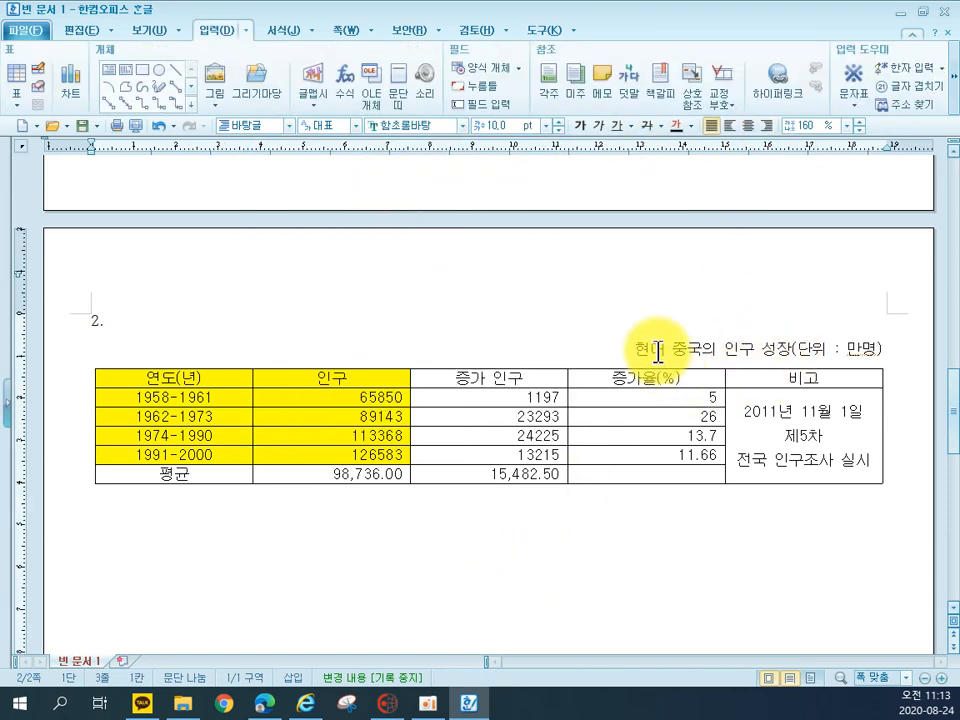
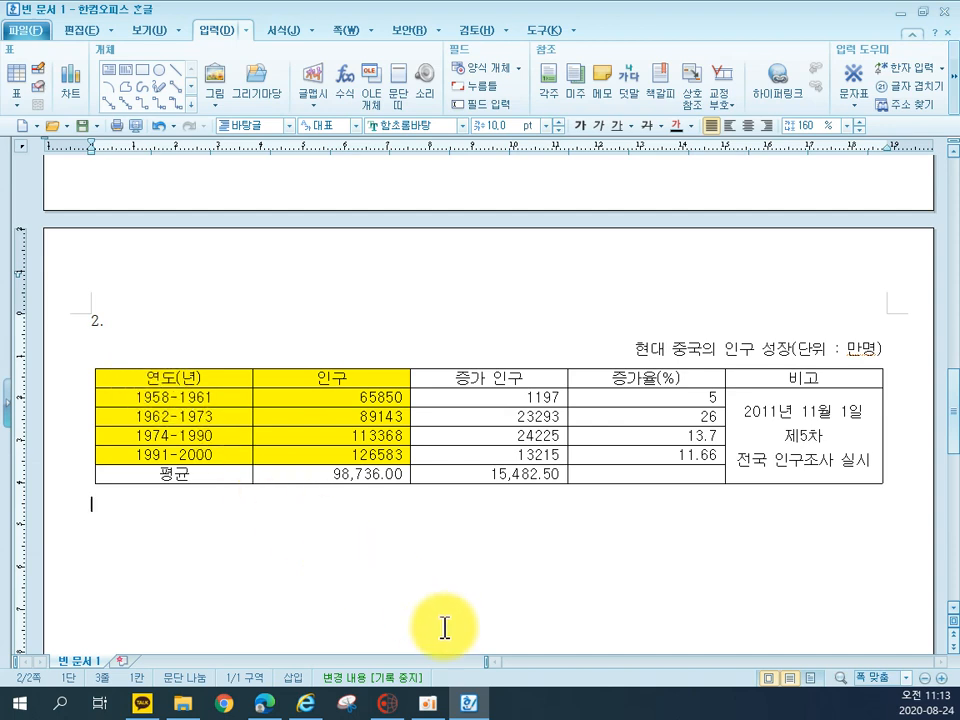
# Add thousands separators to the 인구 and 증가 인구 figures in the 1958-1961 through 1991-2000 rows
pyautogui.click(335, 398)
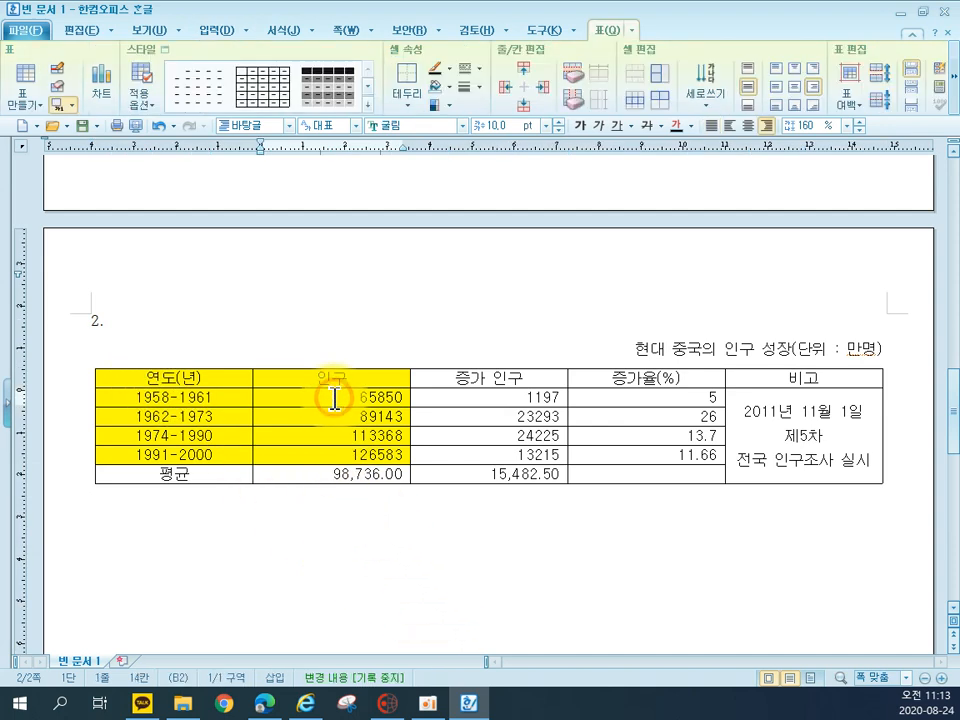
pyautogui.moveTo(300, 402); pyautogui.dragTo(470, 452)
pyautogui.rightClick(471, 452)
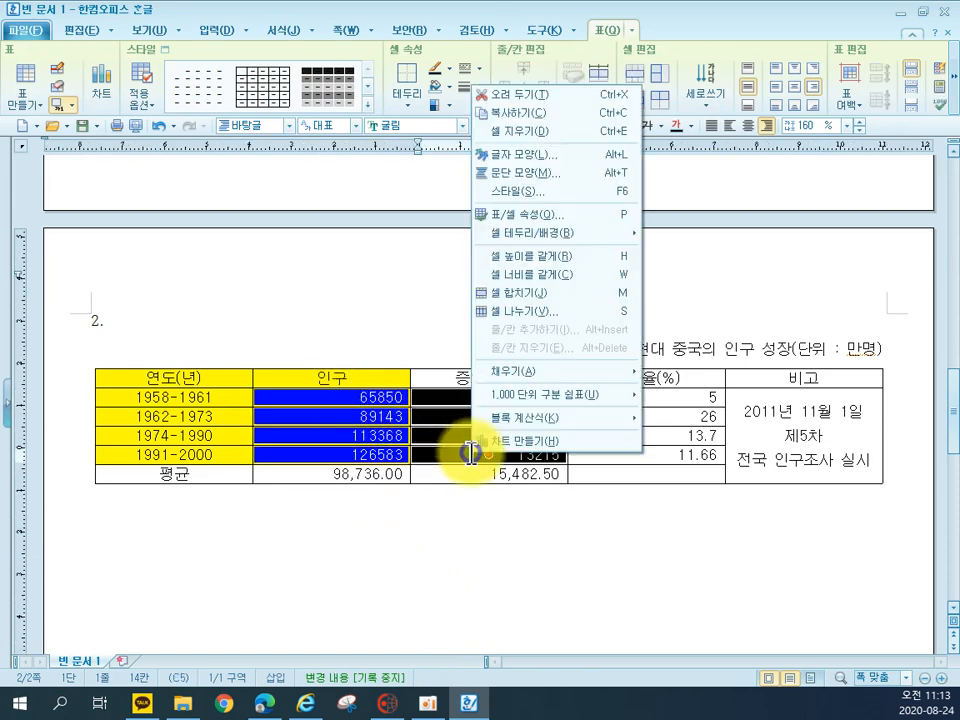
pyautogui.moveTo(500, 398)
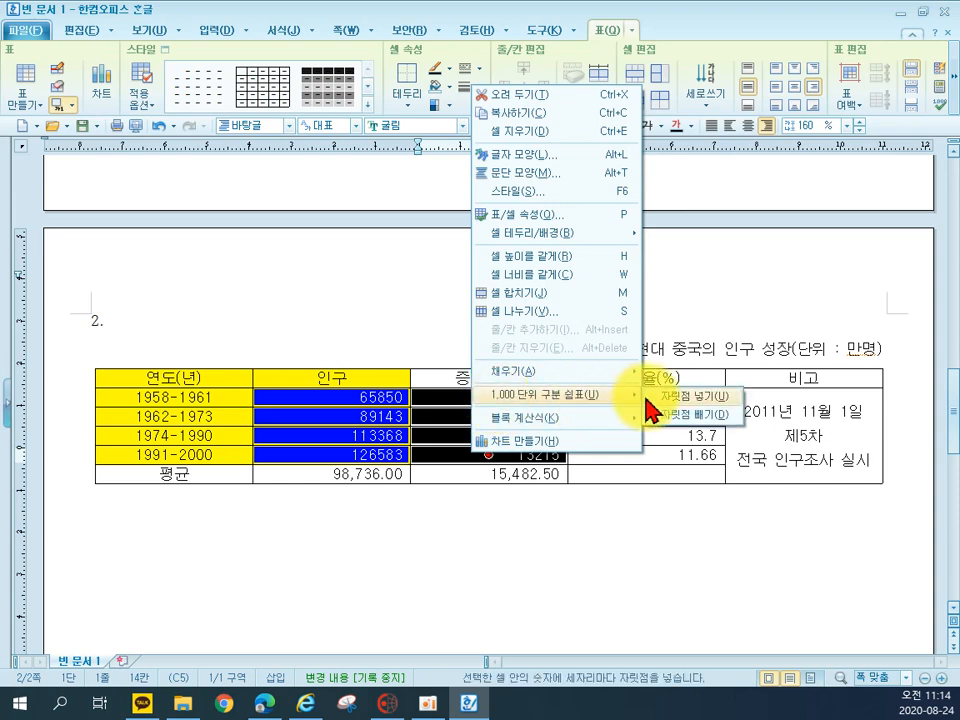
pyautogui.click(650, 396)
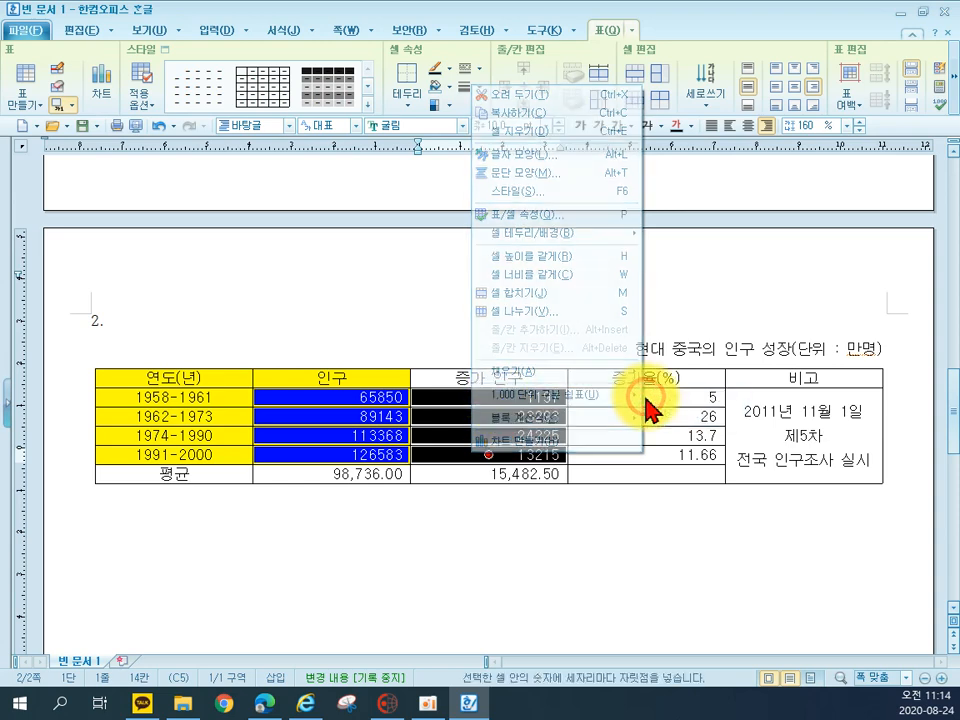
pyautogui.click(667, 559)
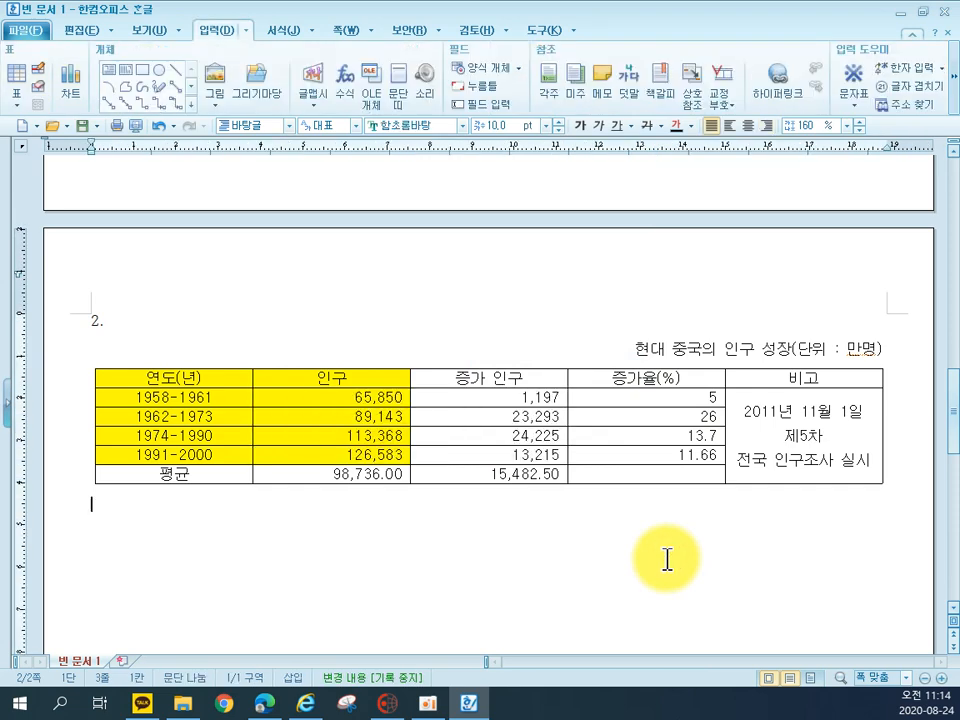
# Apply a 0.5 mm double line to the top and bottom borders of the whole population table
pyautogui.moveTo(193, 372); pyautogui.dragTo(764, 490)
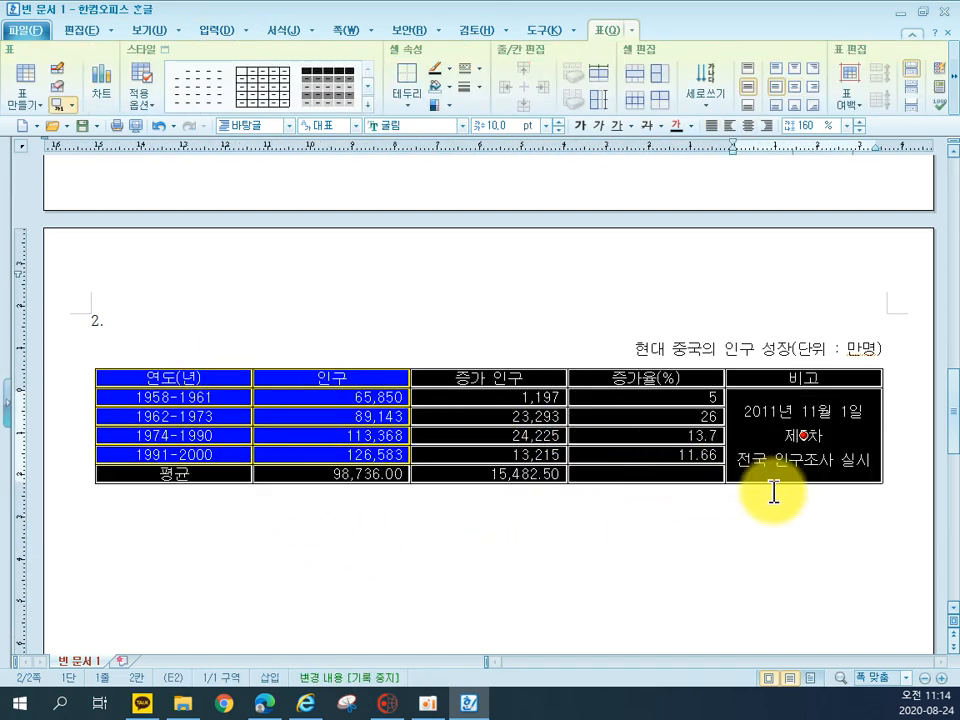
pyautogui.press('l')
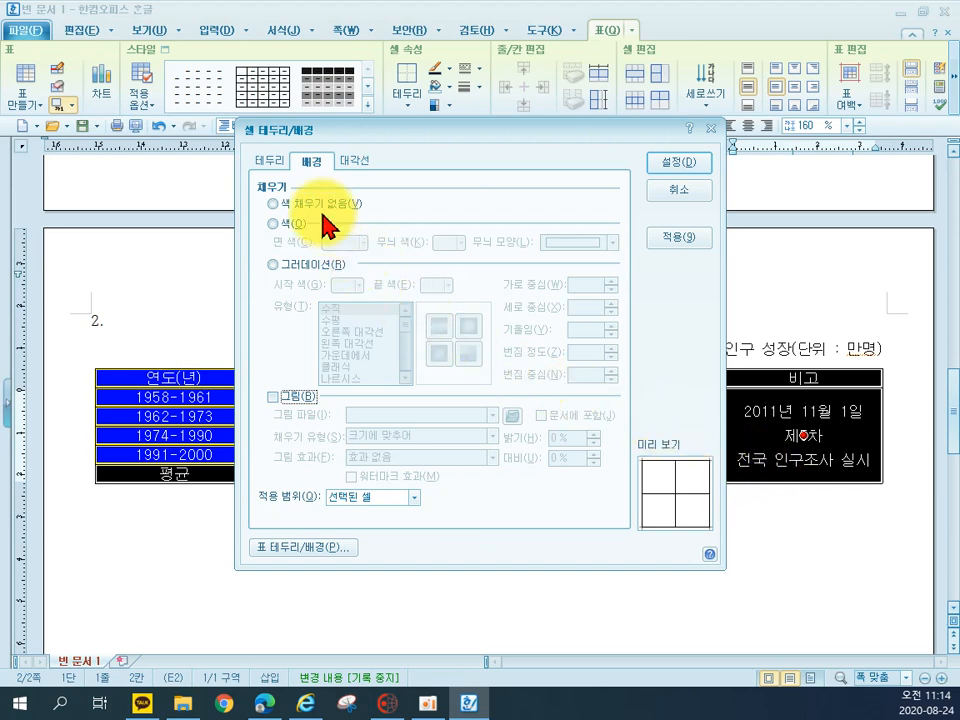
pyautogui.click(268, 172)
pyautogui.click(410, 239)
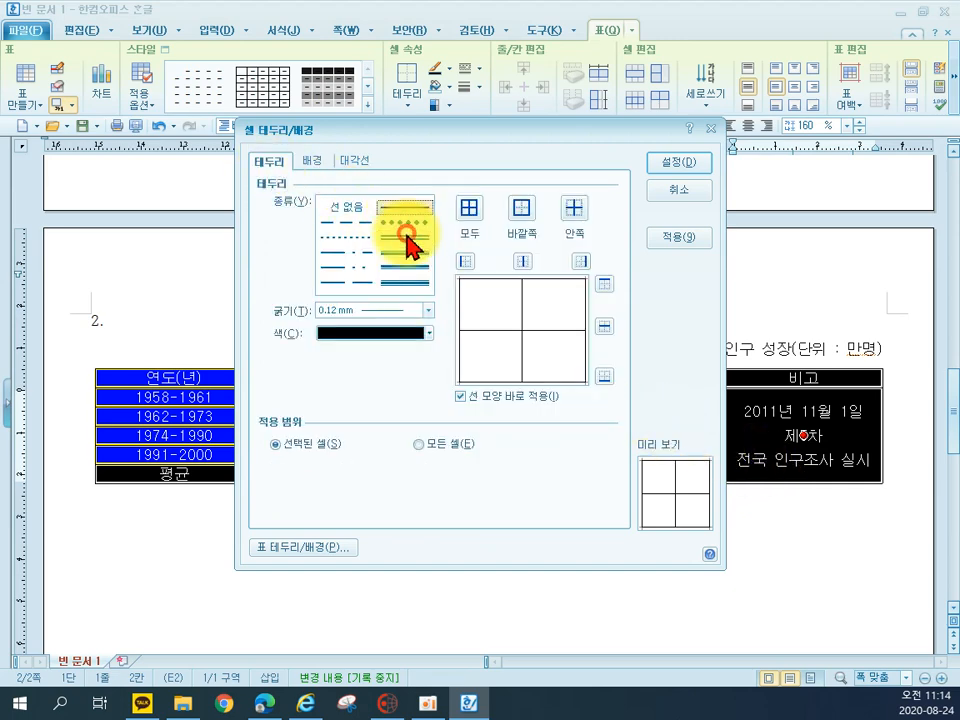
pyautogui.click(605, 285)
pyautogui.click(604, 377)
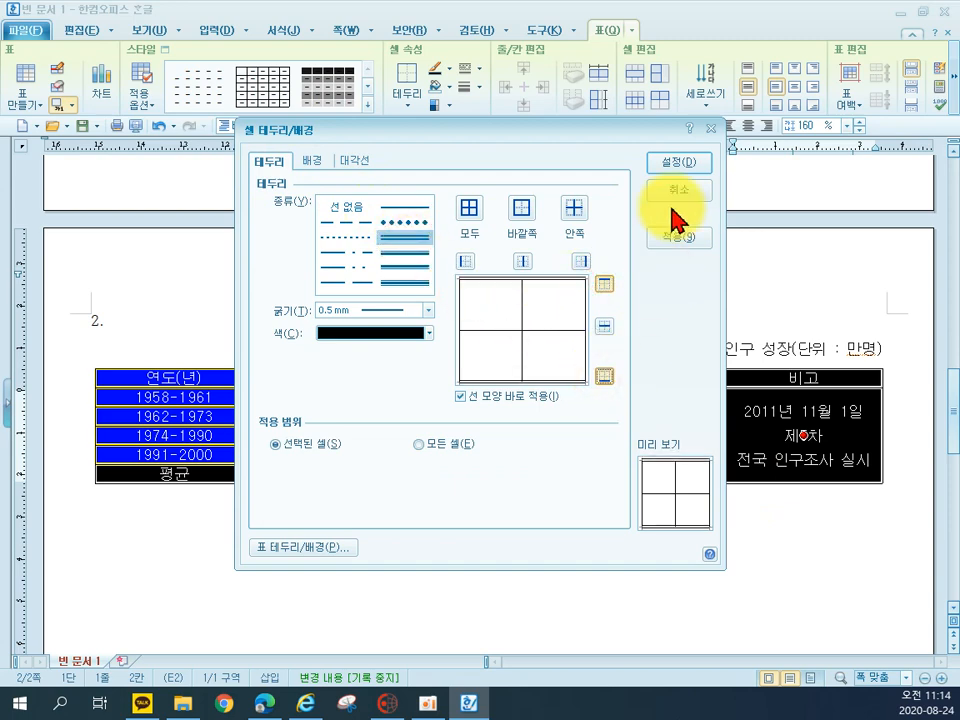
pyautogui.click(683, 170)
pyautogui.click(611, 546)
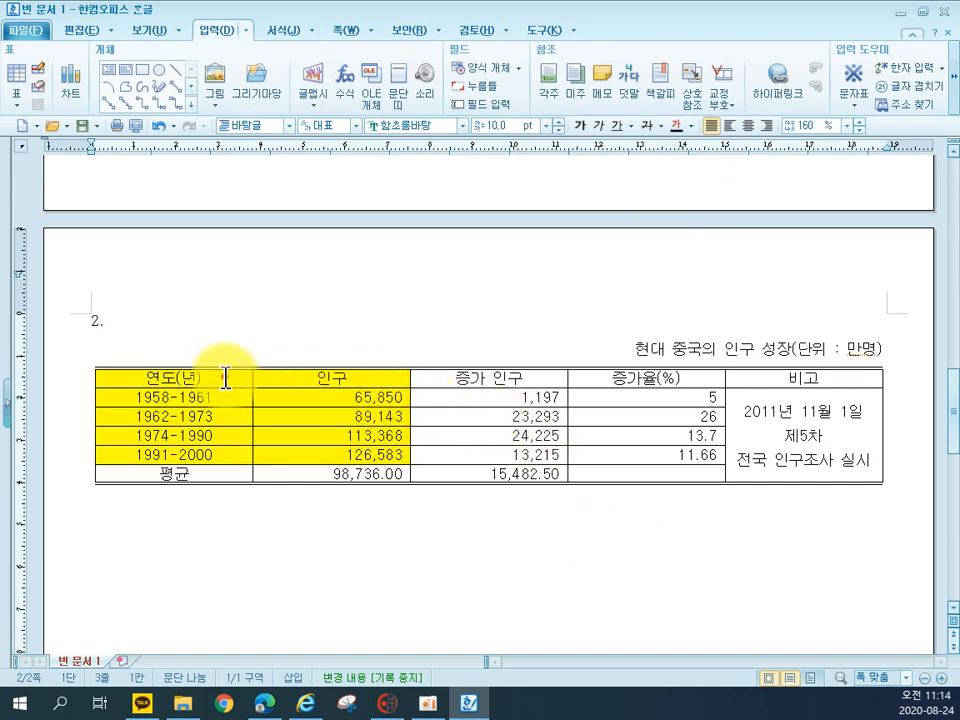
# Apply a 0.5 mm double line to the bottom border of the table's header row
pyautogui.moveTo(225, 376); pyautogui.dragTo(307, 380)
pyautogui.moveTo(470, 378); pyautogui.dragTo(752, 379)
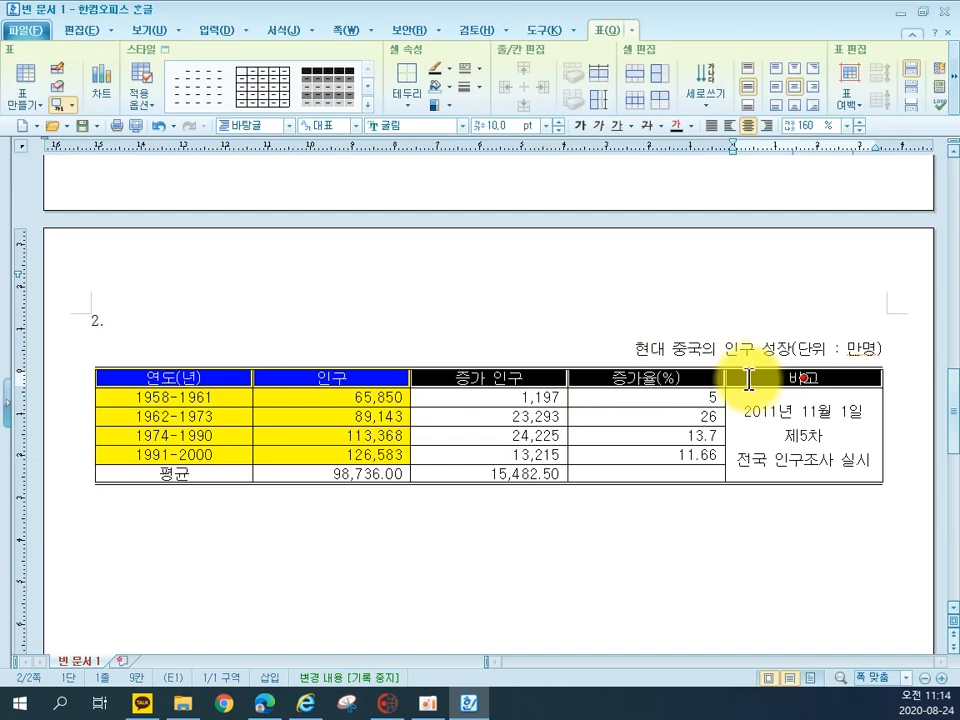
pyautogui.press('l')
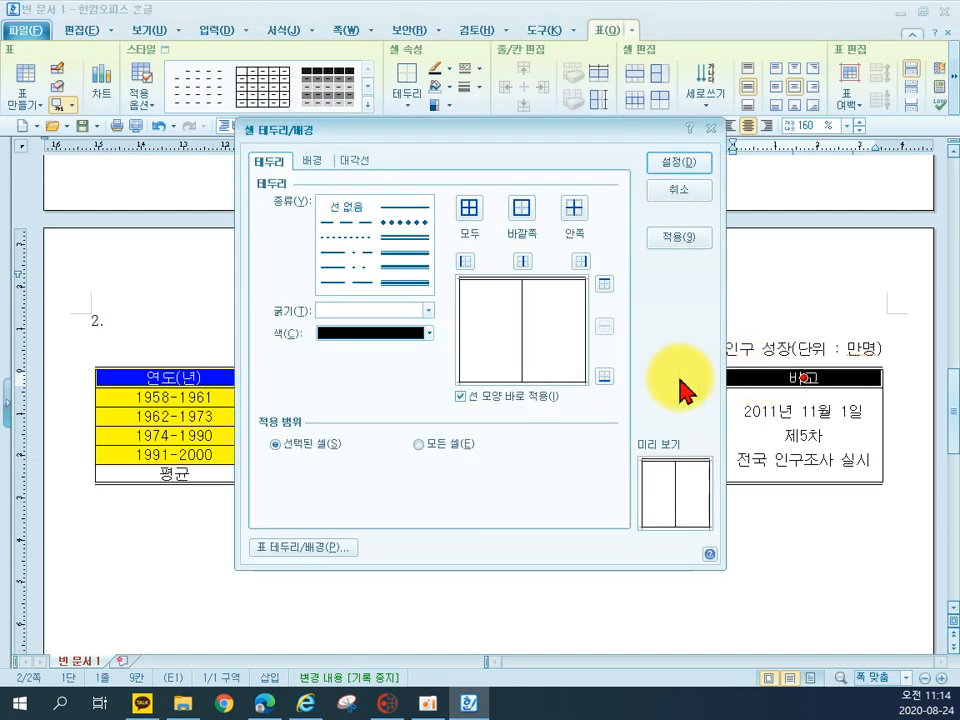
pyautogui.click(403, 238)
pyautogui.click(603, 376)
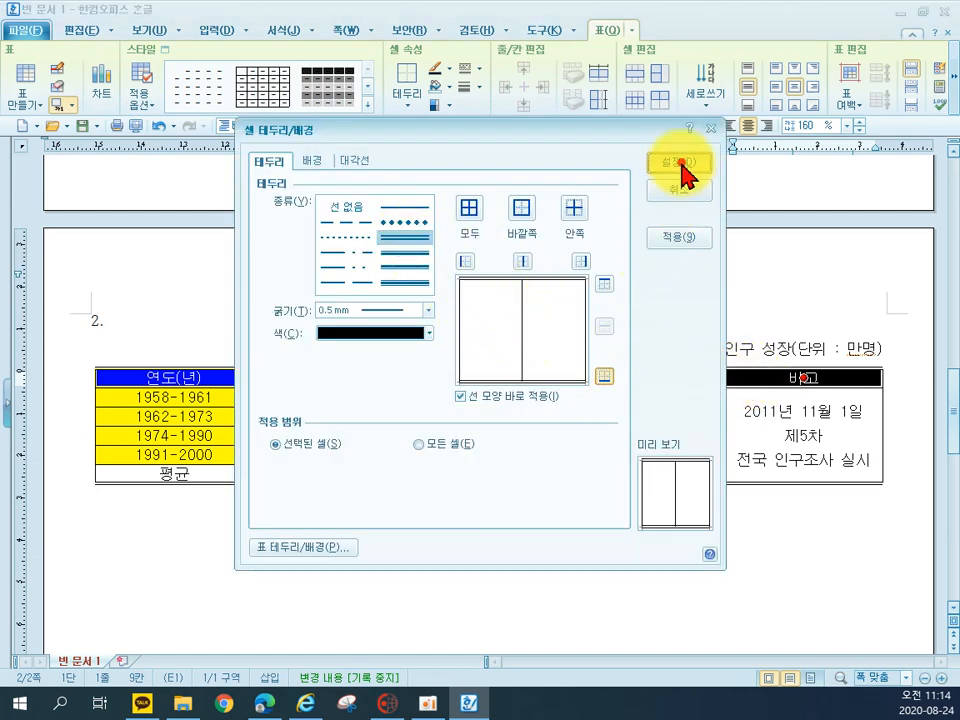
pyautogui.click(679, 163)
pyautogui.click(630, 550)
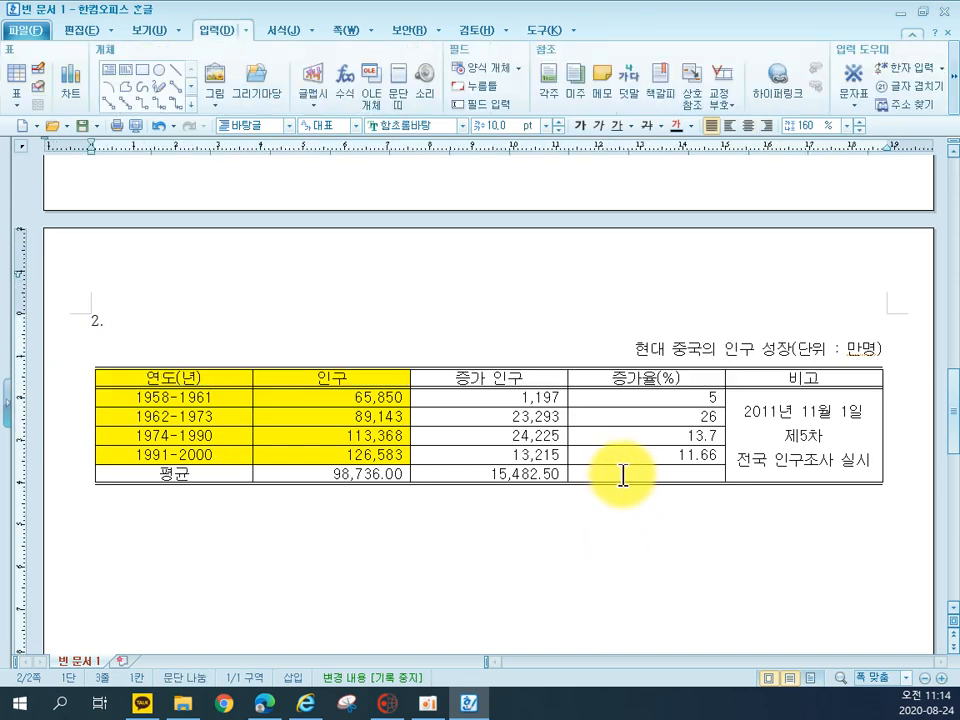
pyautogui.click(619, 470)
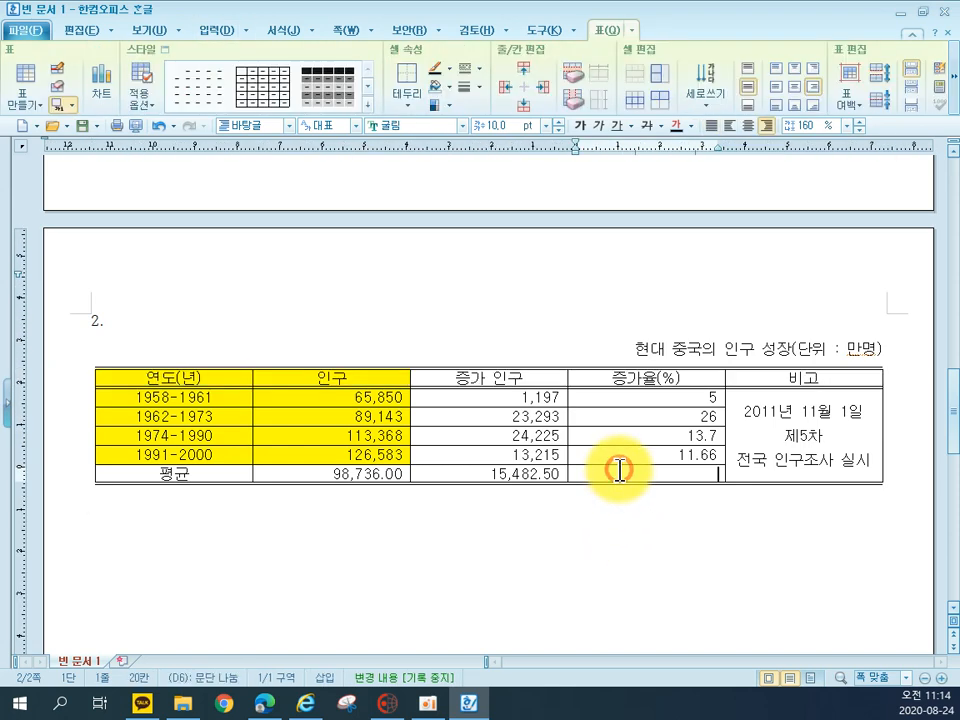
pyautogui.press('F5')
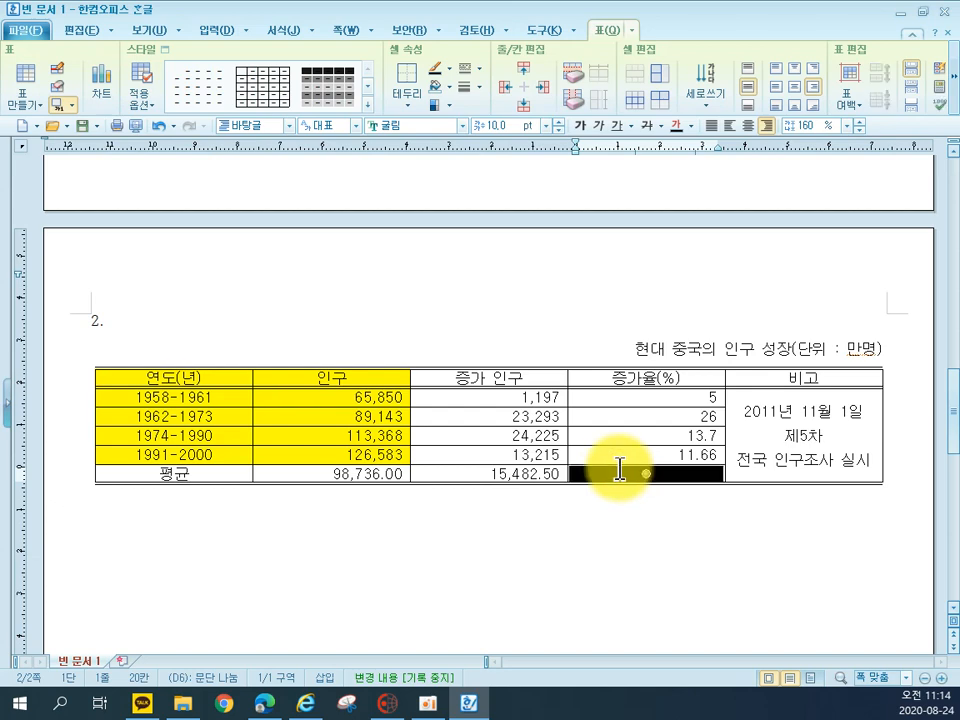
pyautogui.click(648, 544)
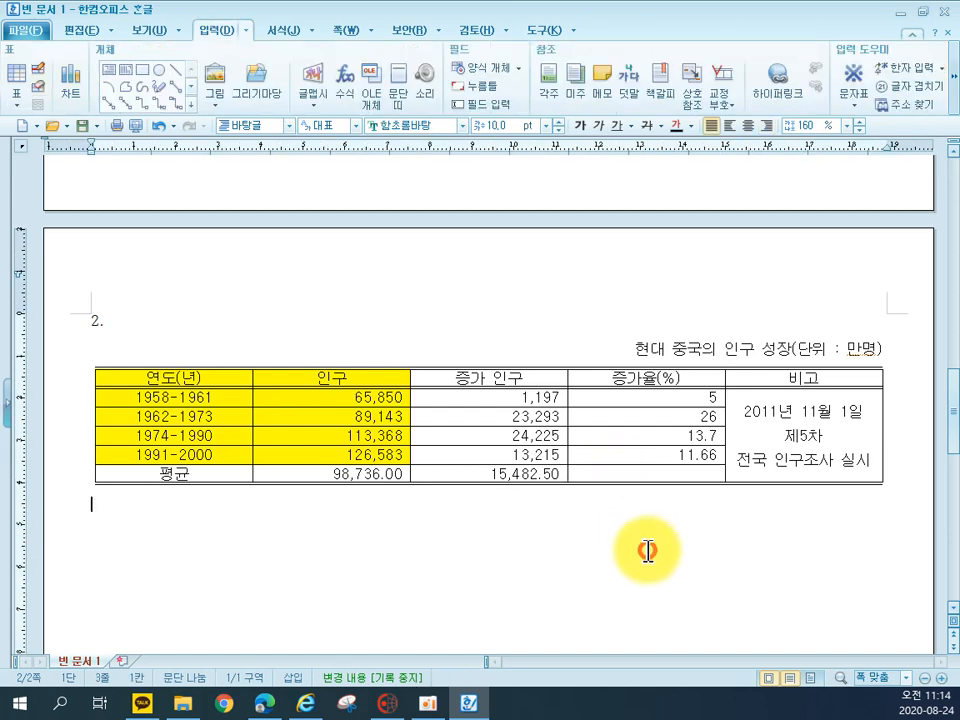
# Draw a single \ diagonal line through the empty 증가율(%) cell in the 평균 row
pyautogui.click(645, 473)
pyautogui.press('F5')
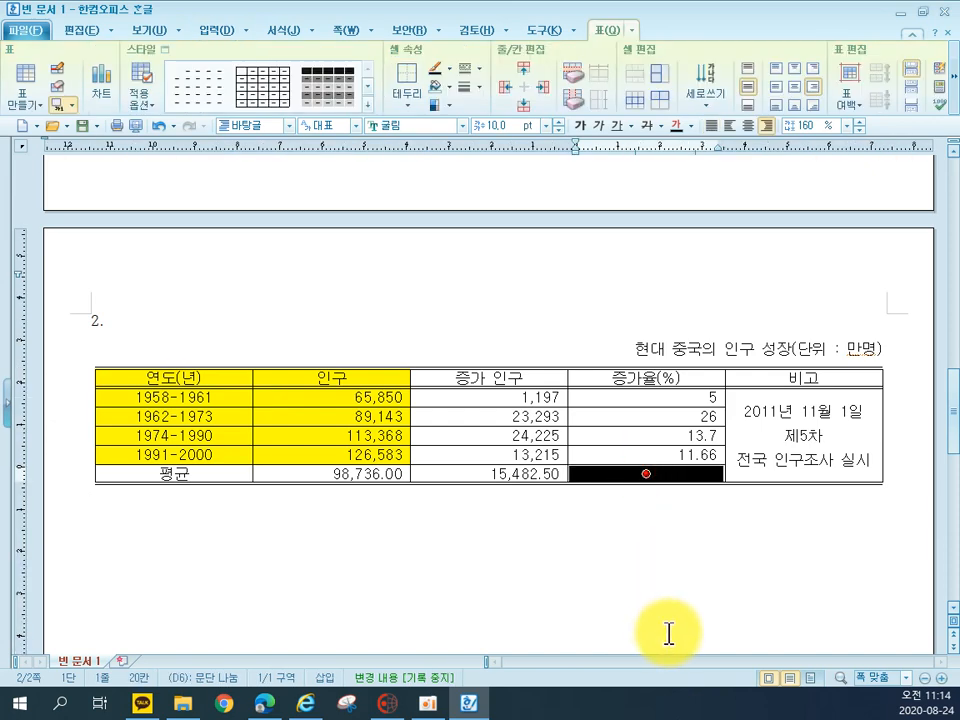
pyautogui.press('l')
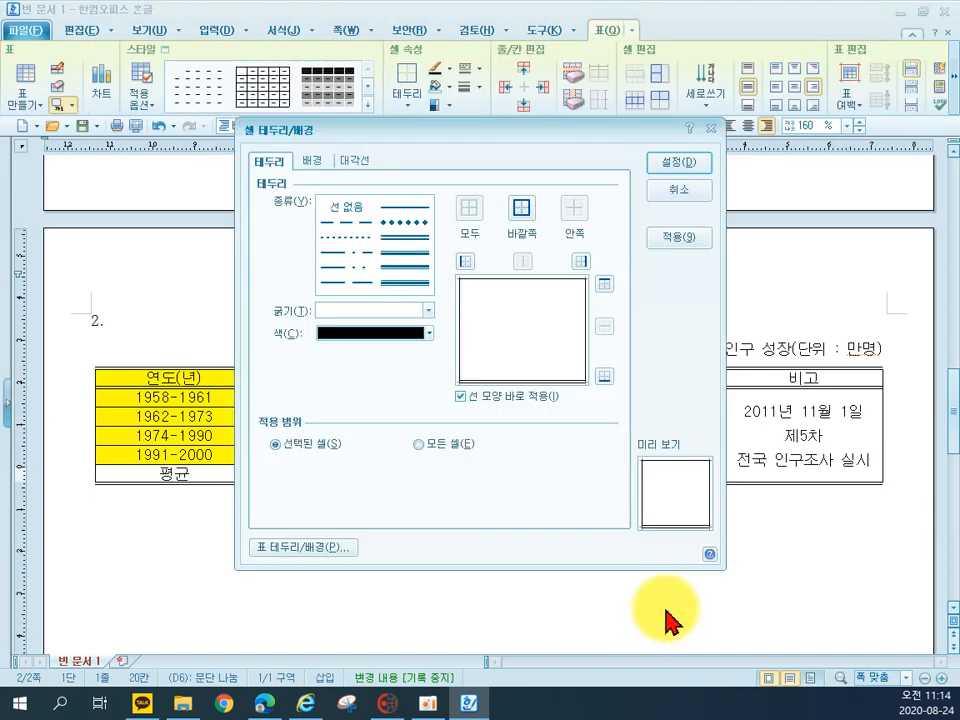
pyautogui.click(350, 163)
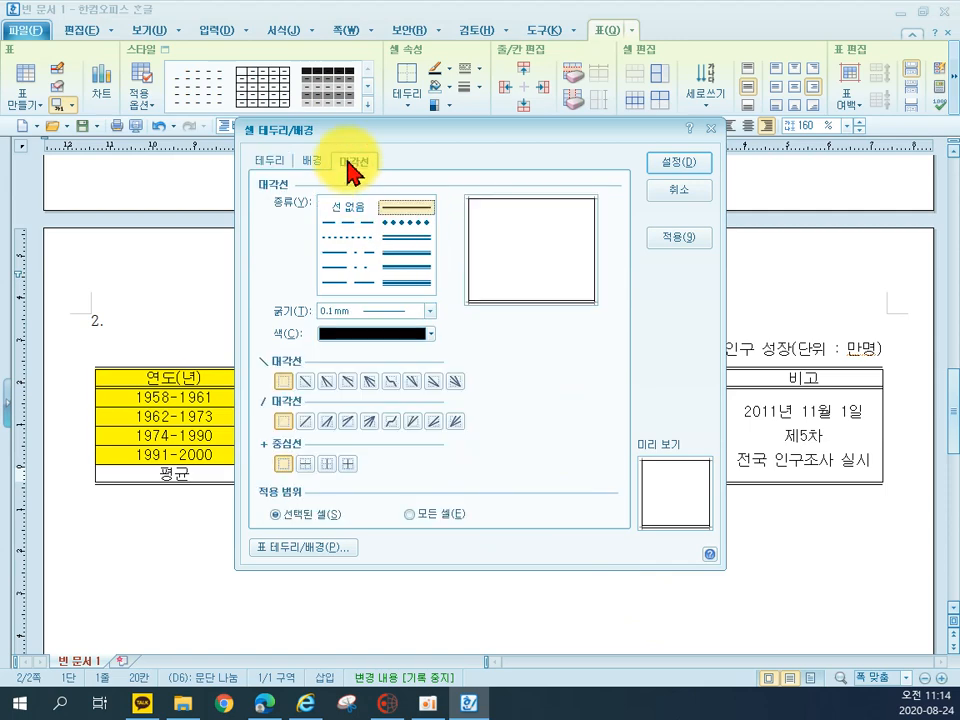
pyautogui.click(306, 381)
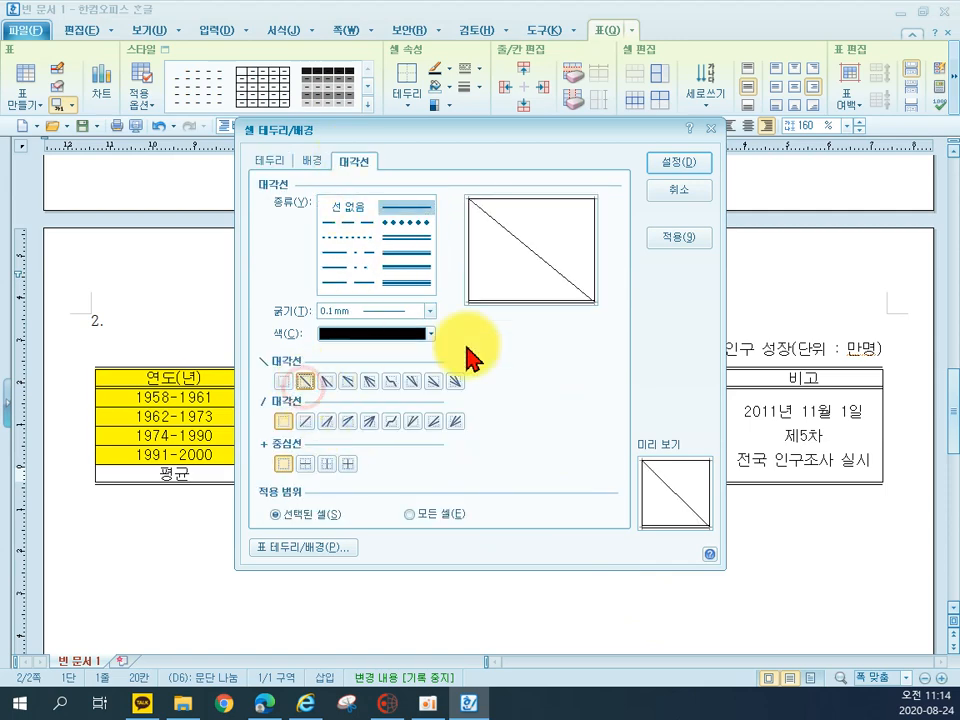
pyautogui.click(661, 163)
pyautogui.click(525, 585)
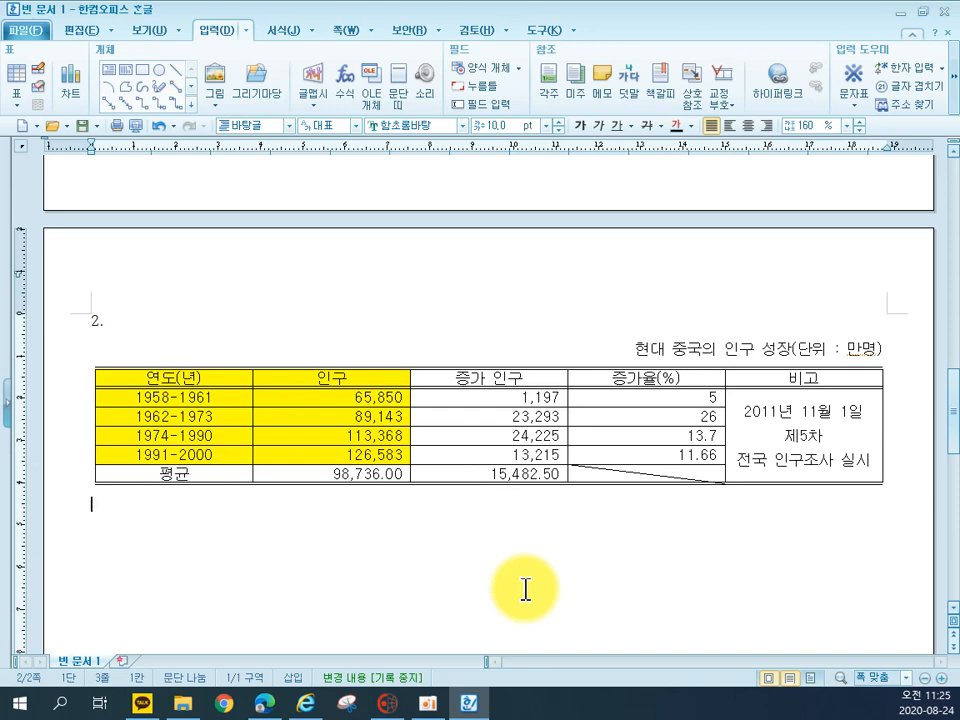
# Create a chart from the 연도(년) and 인구 cells, from the header row through the 1991-2000 row
pyautogui.moveTo(193, 372); pyautogui.dragTo(298, 456)
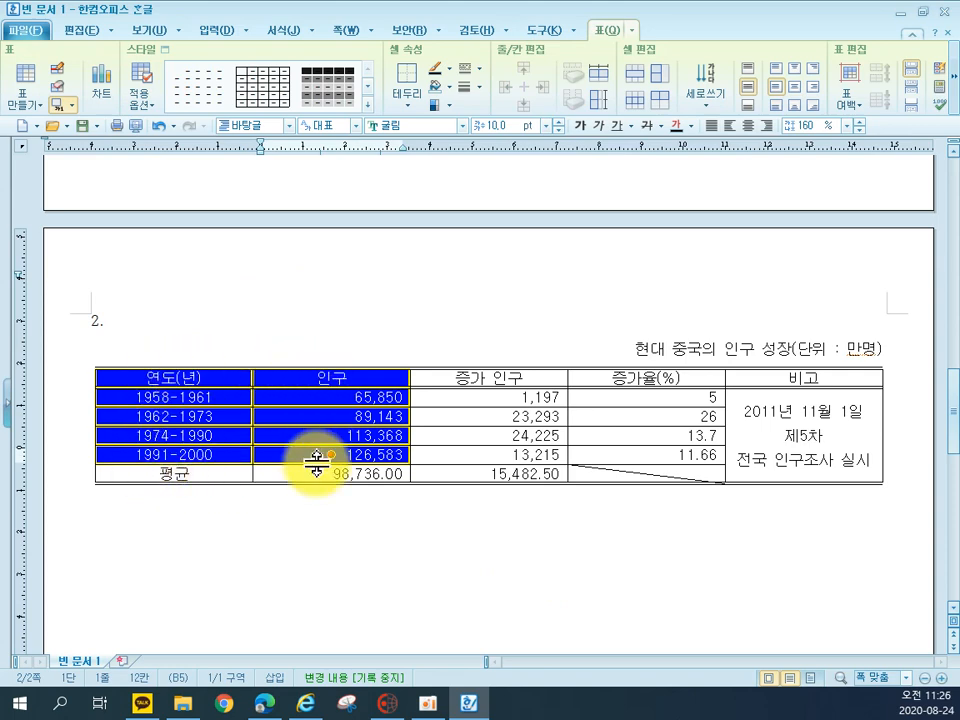
pyautogui.click(101, 76)
pyautogui.scroll(1, 686, 385)
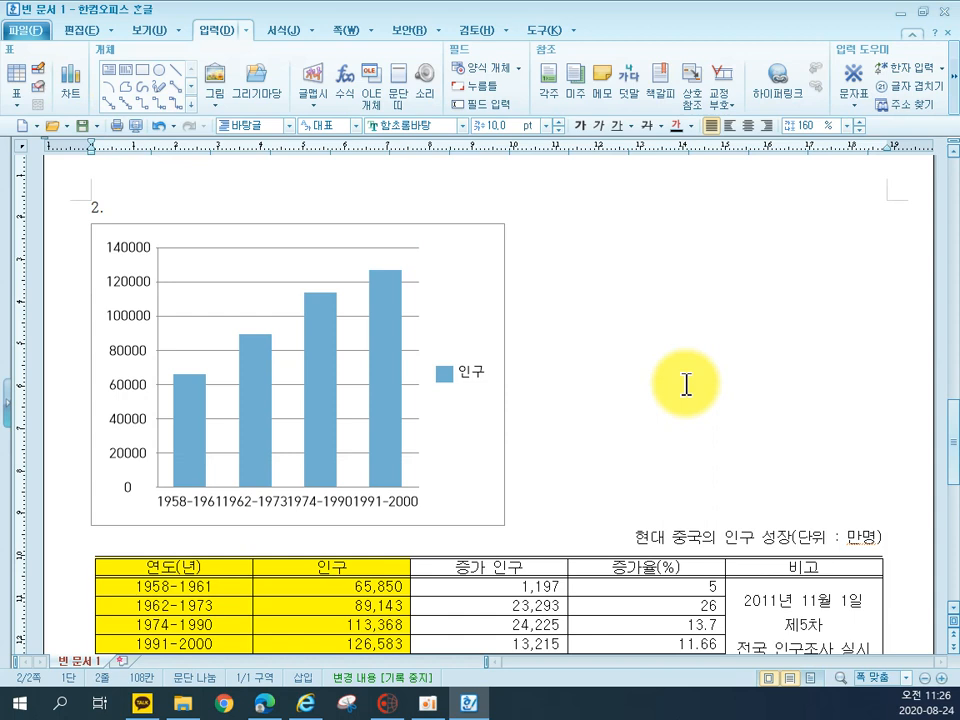
# Set the chart to be treated as a character and widen it to the table's width, about 187 mm
pyautogui.click(462, 292)
pyautogui.click(938, 78)
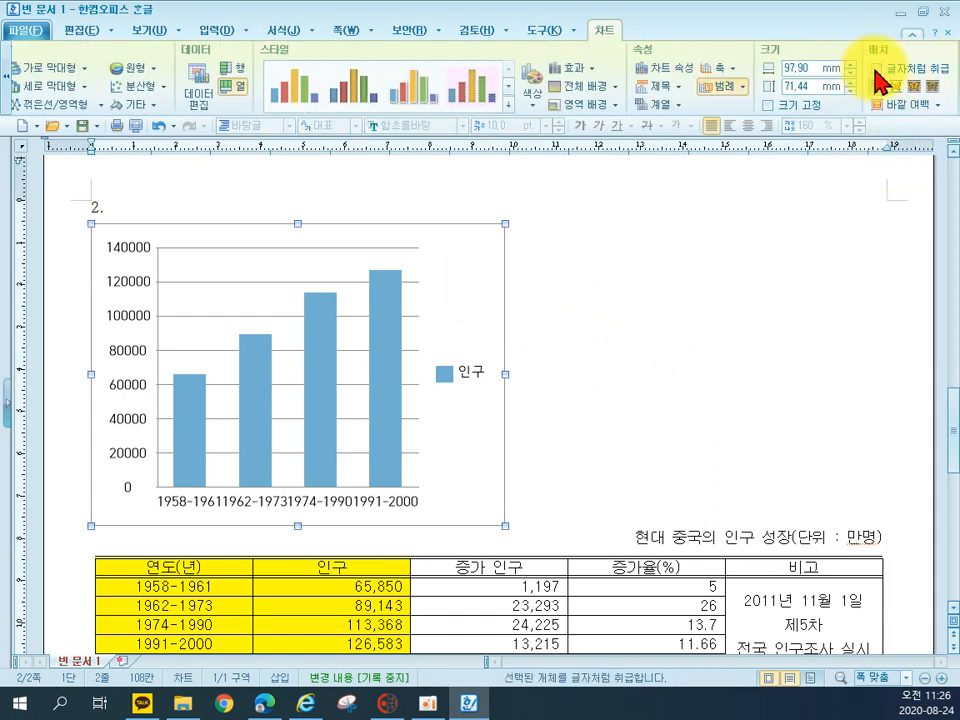
pyautogui.click(876, 70)
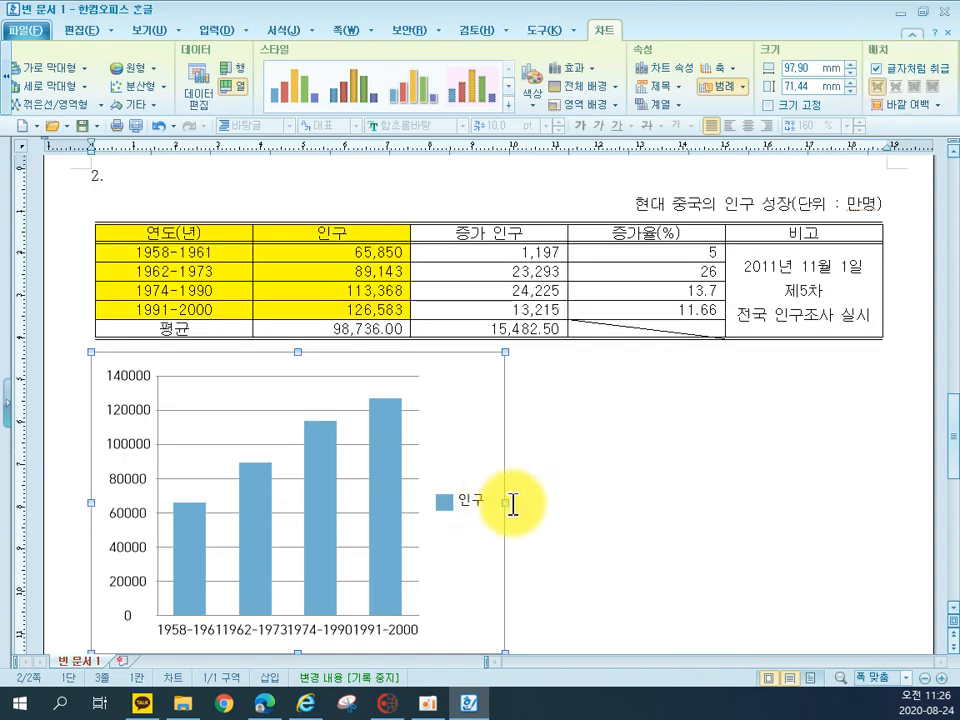
pyautogui.moveTo(506, 503); pyautogui.dragTo(883, 507)
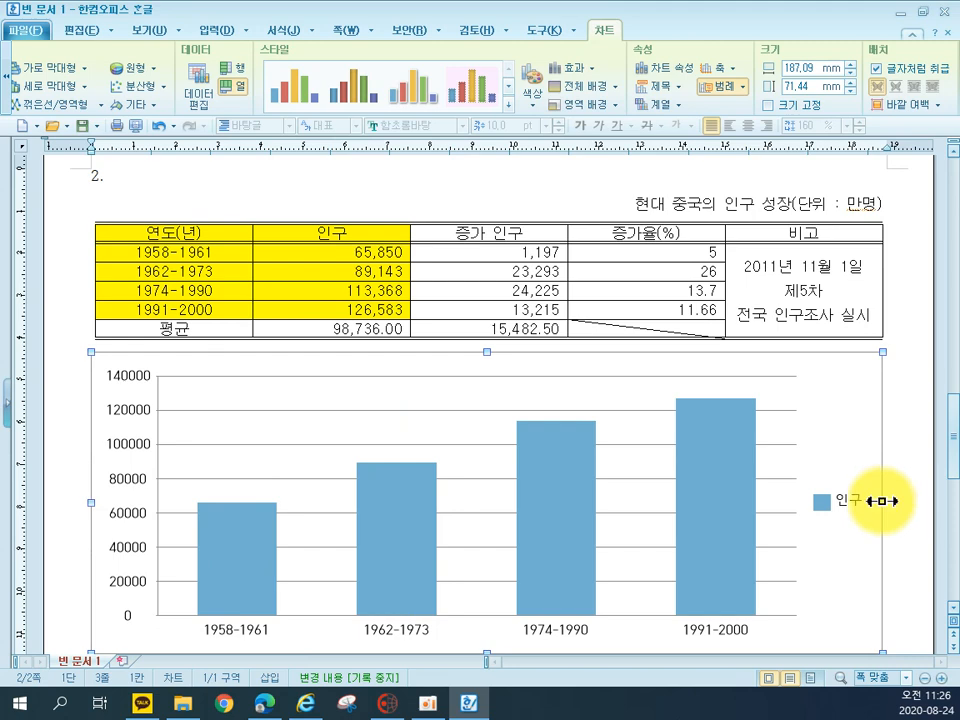
# Use the chart wizard to set a clustered column chart by columns with the title "현대 중국의 인구 성장"
pyautogui.click(831, 435)
pyautogui.rightClick(833, 443)
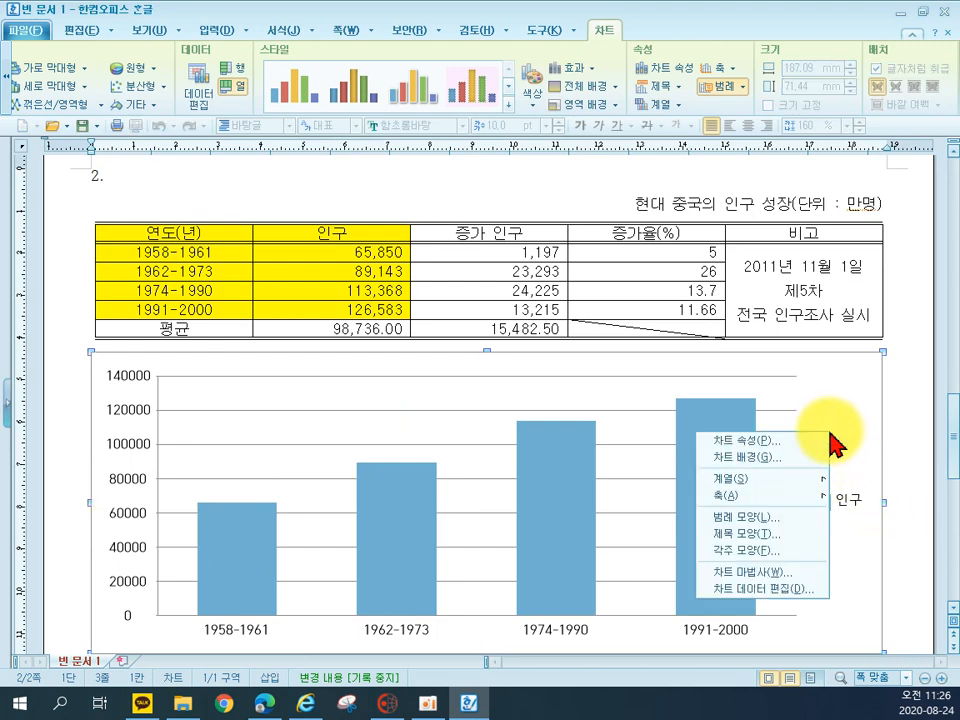
pyautogui.click(796, 578)
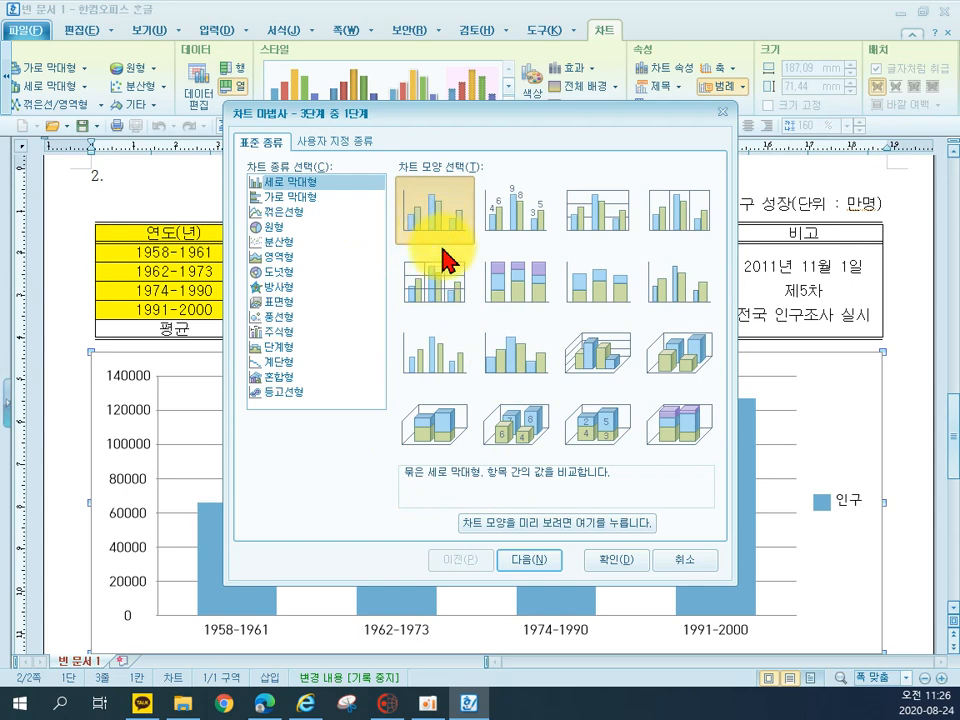
pyautogui.click(529, 559)
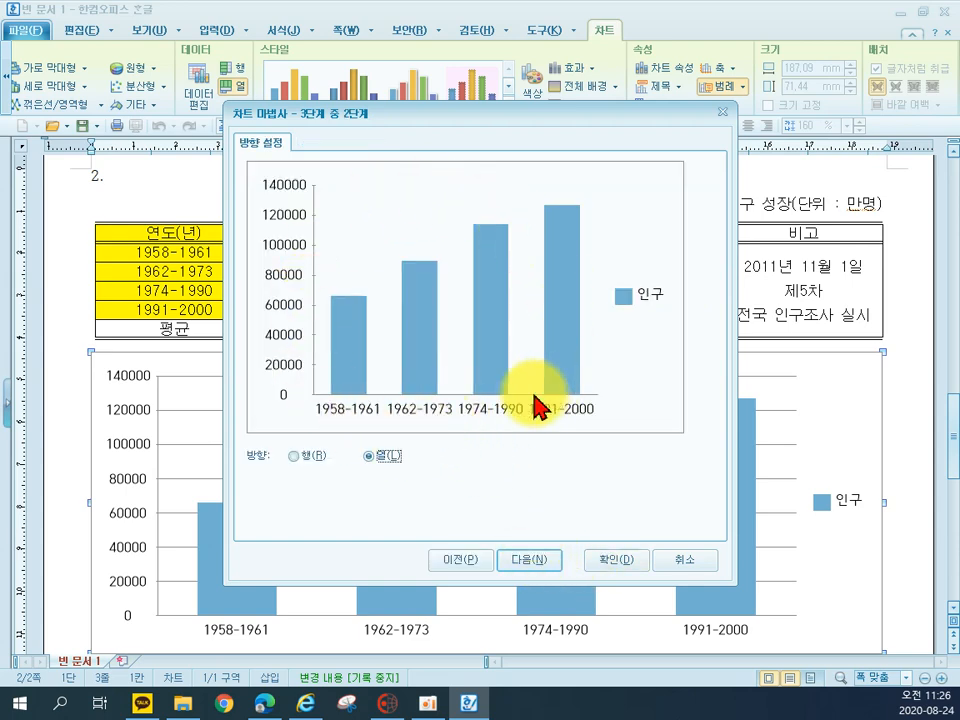
pyautogui.click(529, 561)
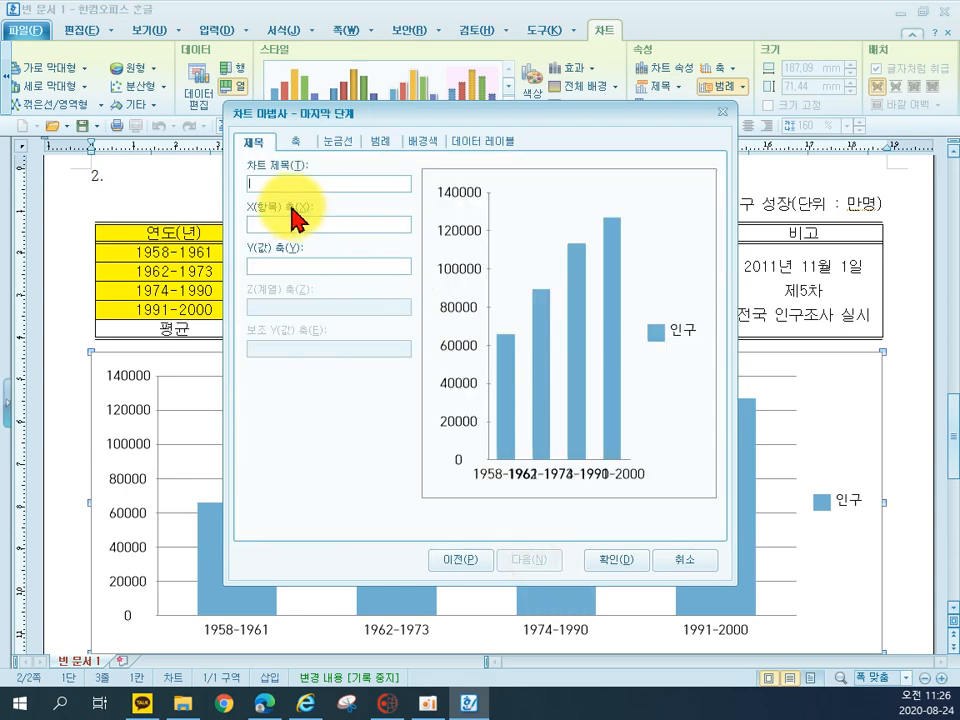
pyautogui.write('ㅎ')
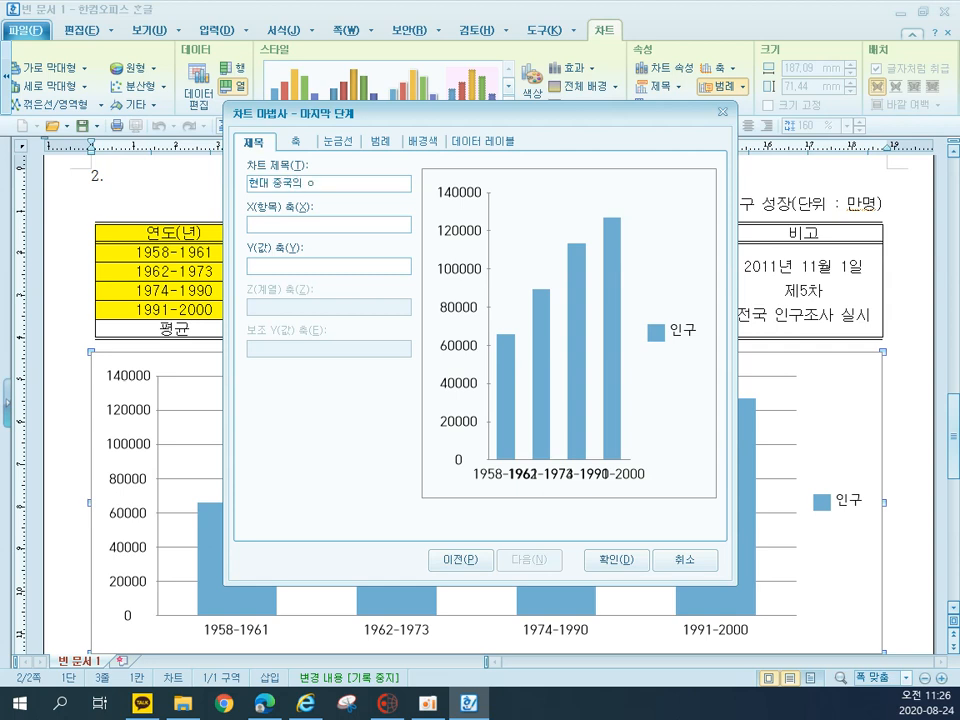
pyautogui.press('Tab')
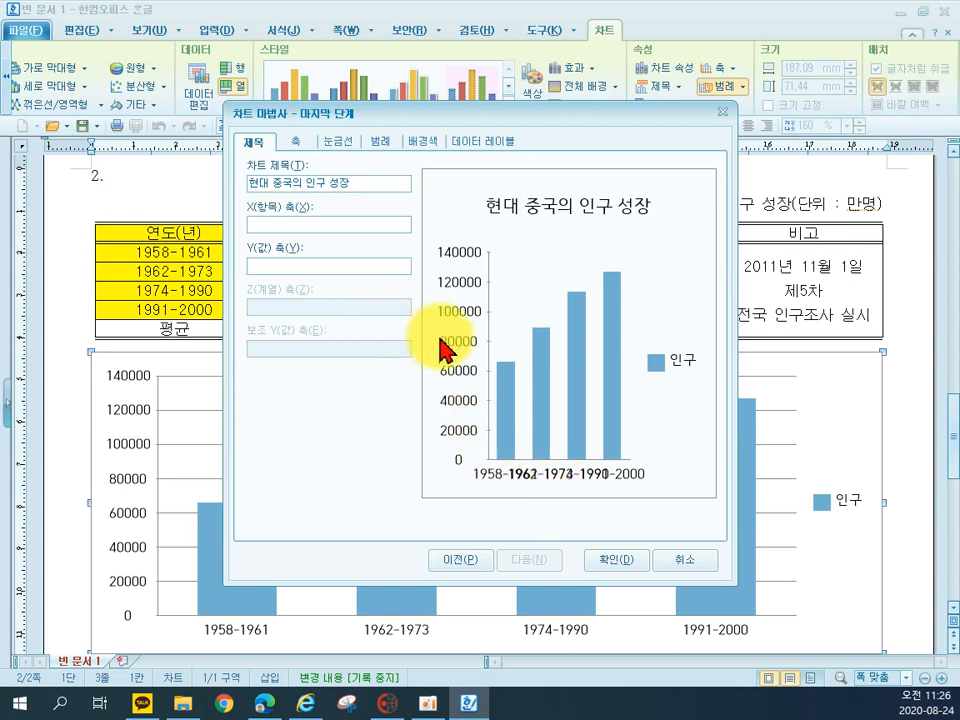
pyautogui.click(619, 562)
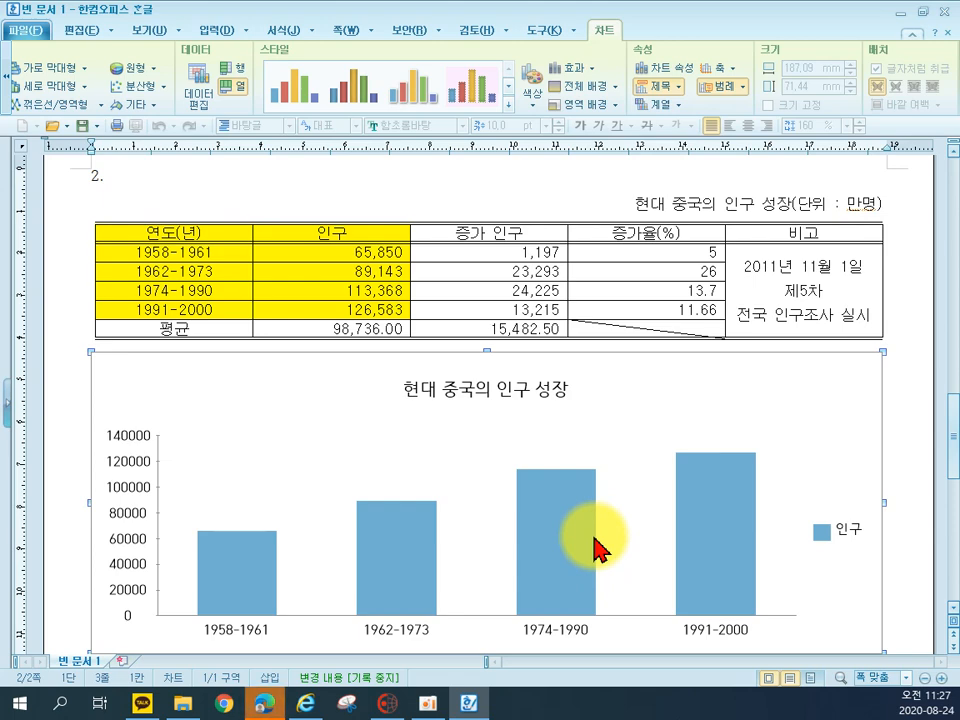
# Set the chart title's font to 돋움 and make it bold
pyautogui.doubleClick(468, 400)
pyautogui.click(324, 184)
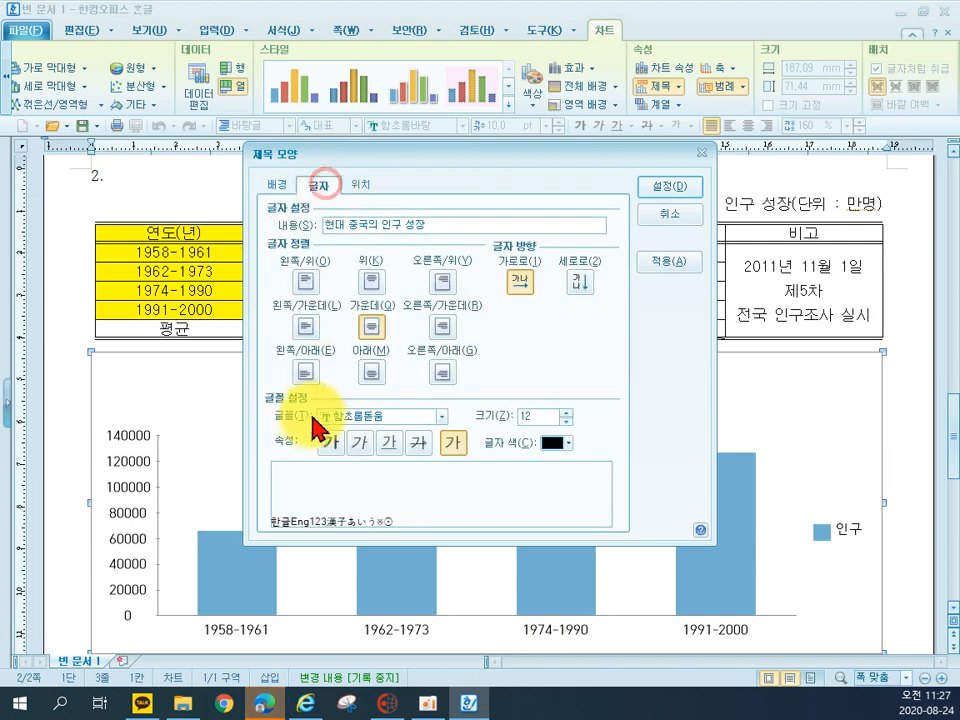
pyautogui.click(334, 417)
pyautogui.write('돋움')
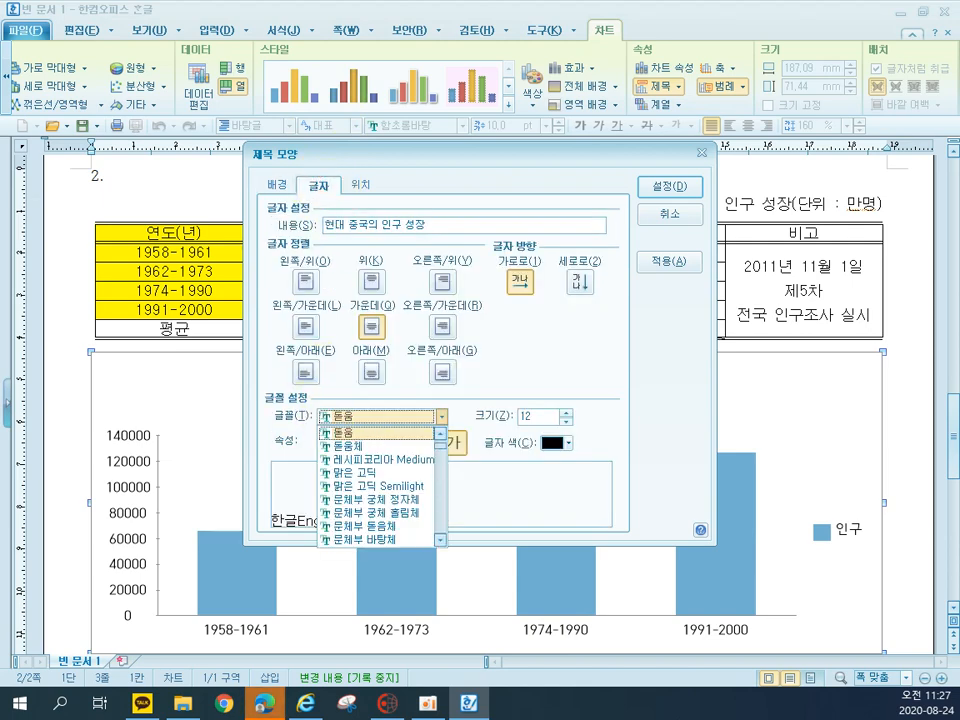
pyautogui.click(368, 436)
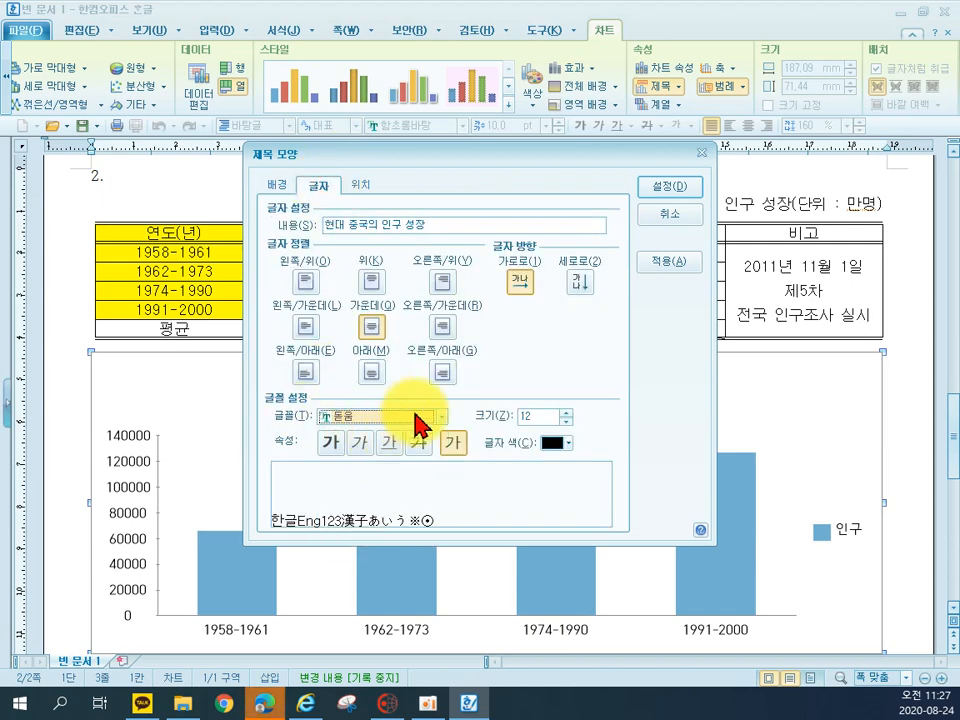
pyautogui.click(331, 444)
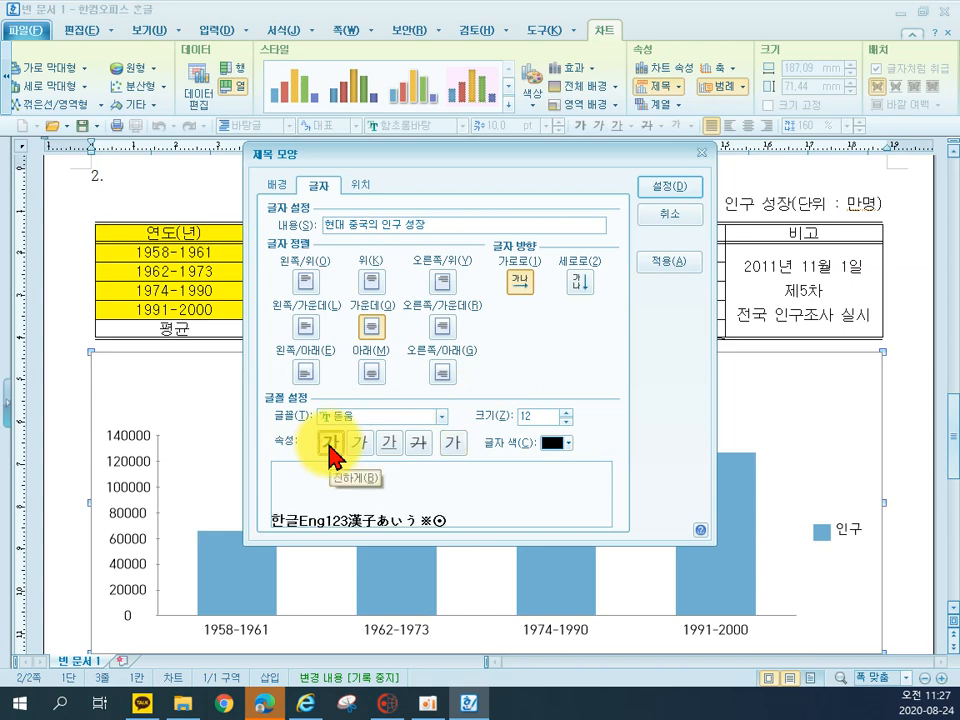
# Give the chart title a 한 줄로 border and a shadow with a reduced offset
pyautogui.click(268, 184)
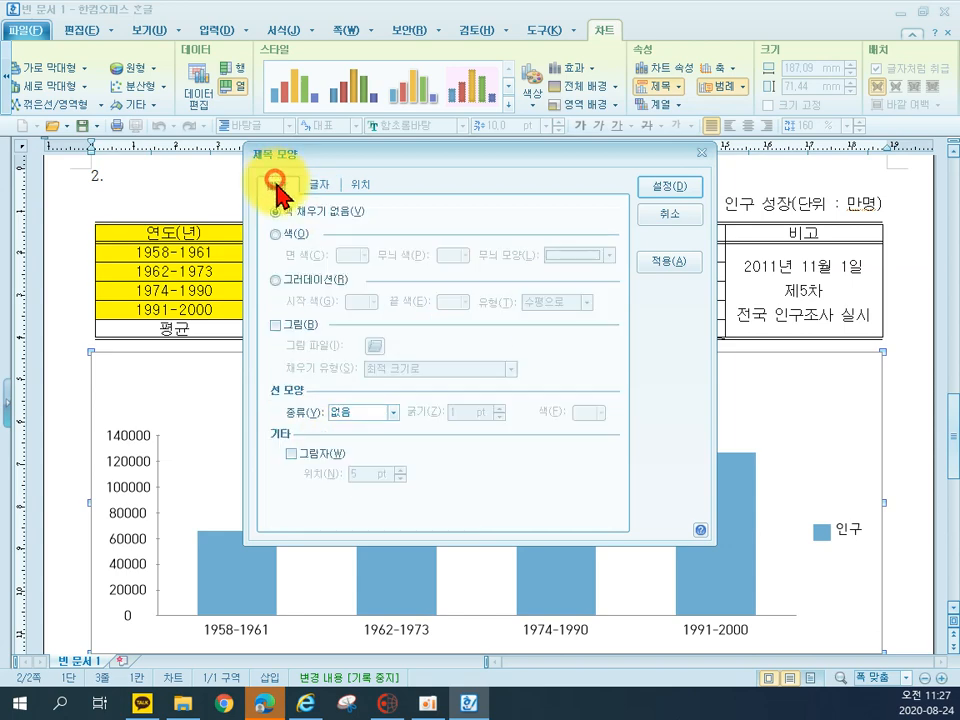
pyautogui.click(349, 414)
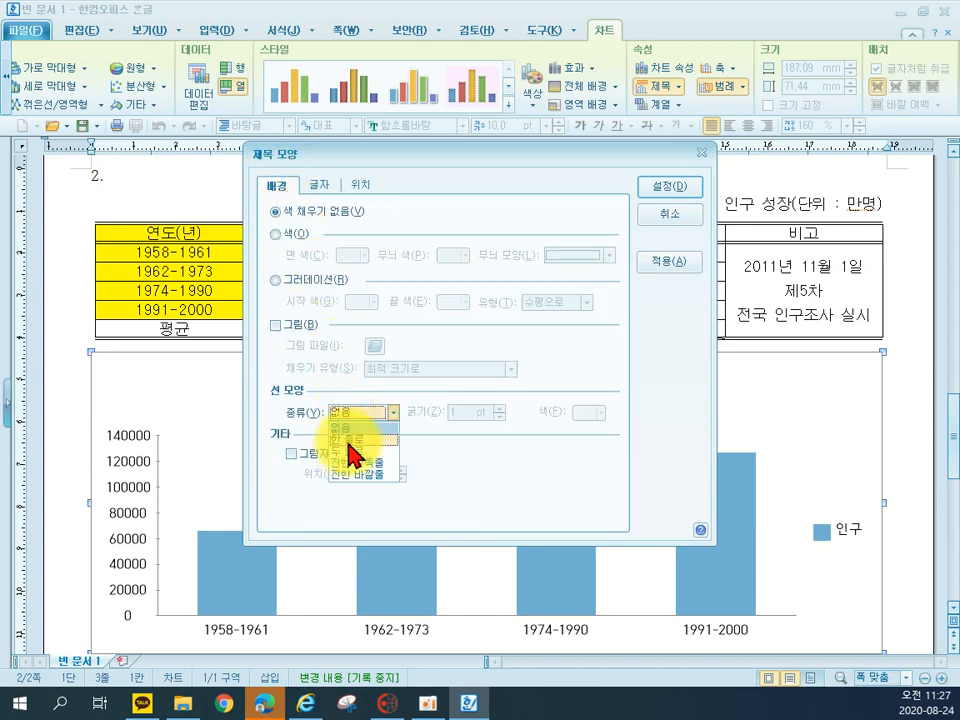
pyautogui.click(348, 446)
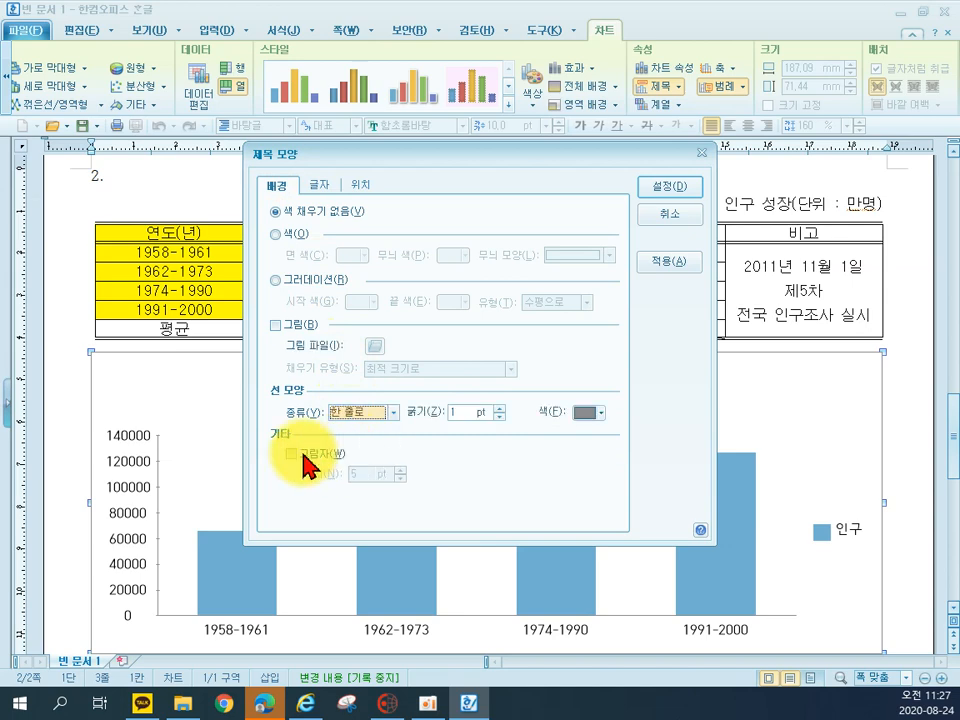
pyautogui.click(401, 477)
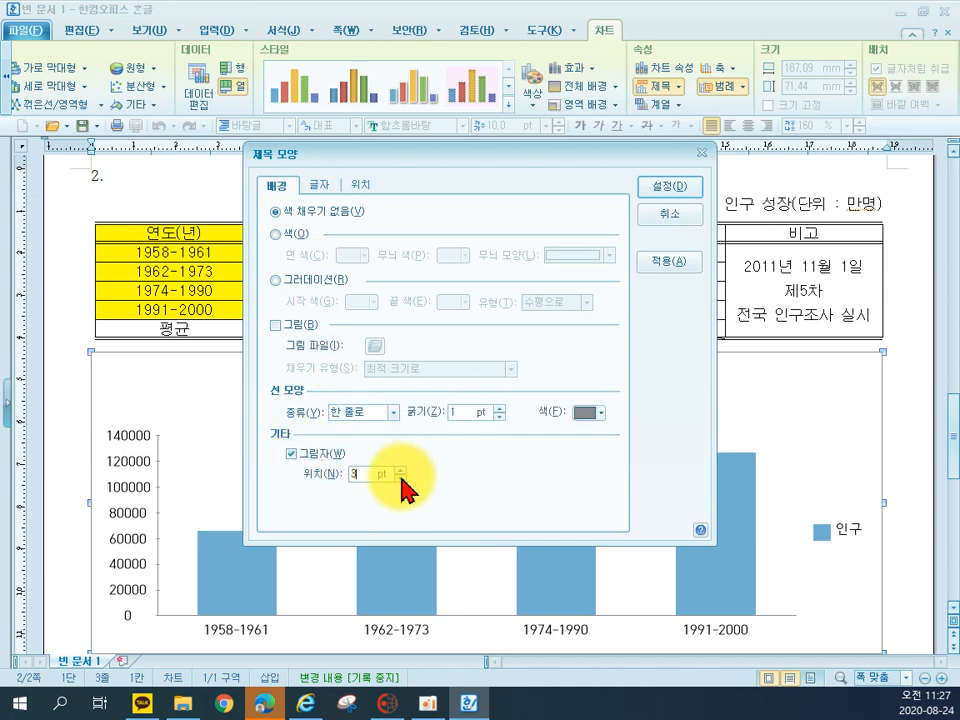
pyautogui.click(671, 189)
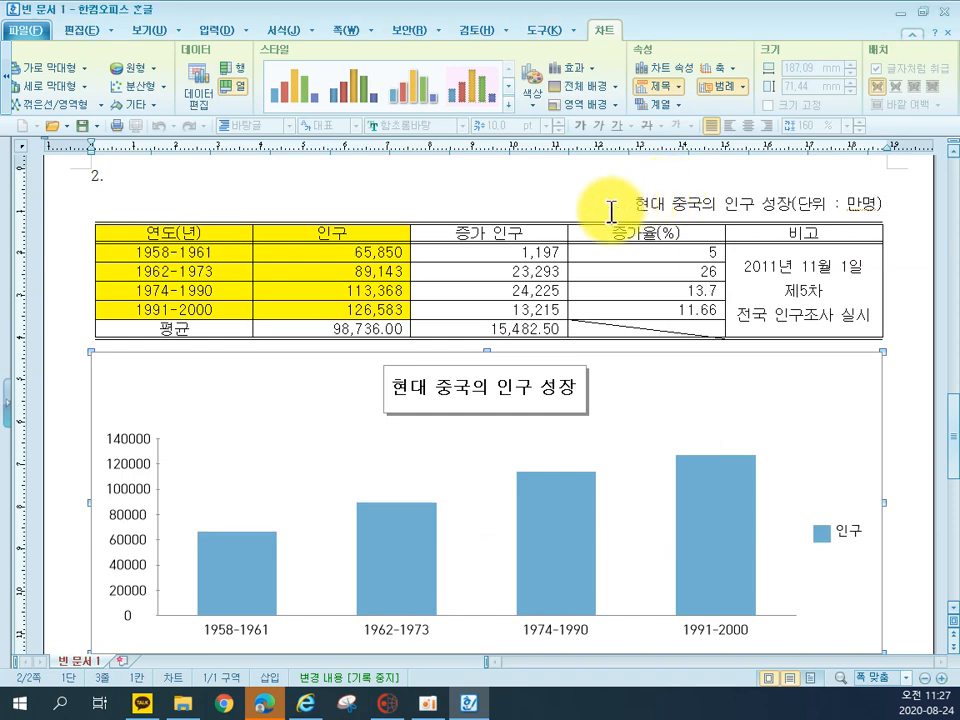
# Set the value axis labels of the population chart to 돋움, 10 pt
pyautogui.doubleClick(127, 522)
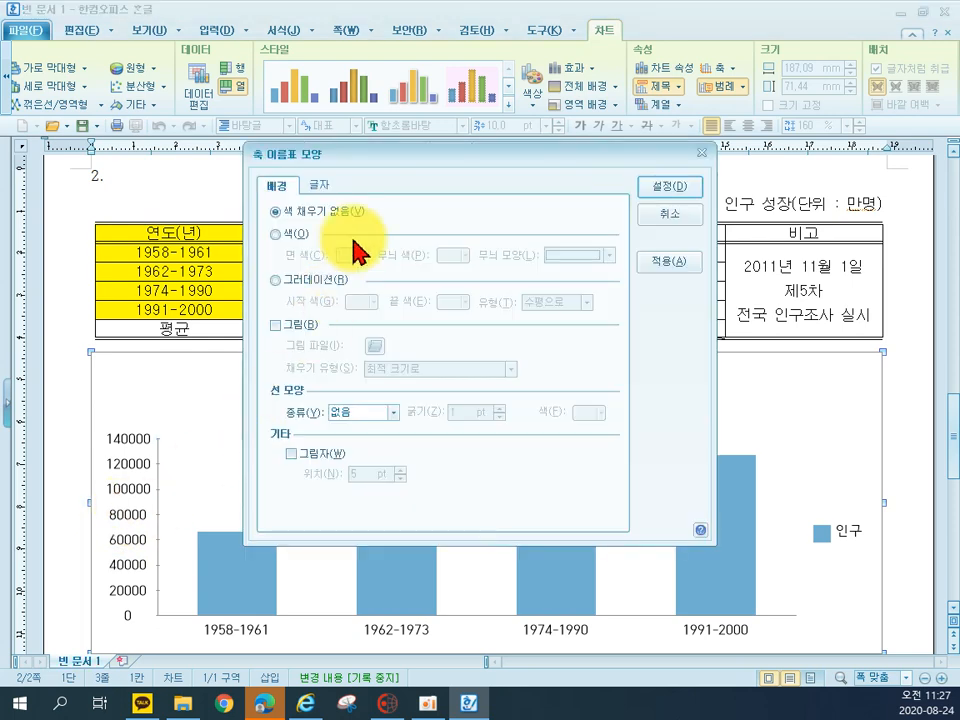
pyautogui.click(322, 186)
pyautogui.click(343, 411)
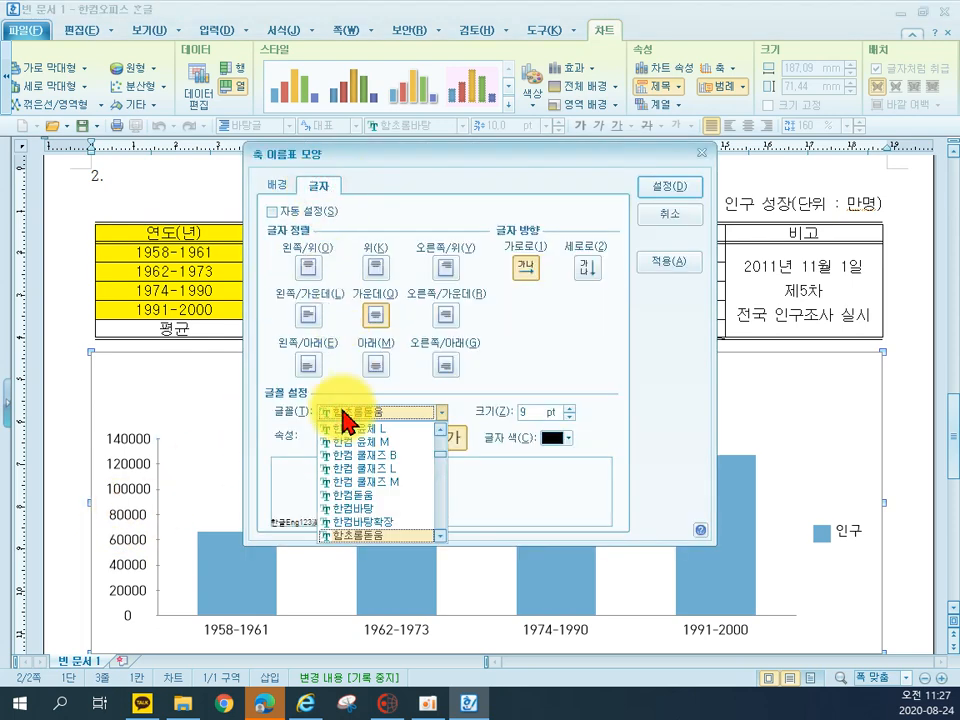
pyautogui.scroll(5, 350, 440)
pyautogui.click(566, 407)
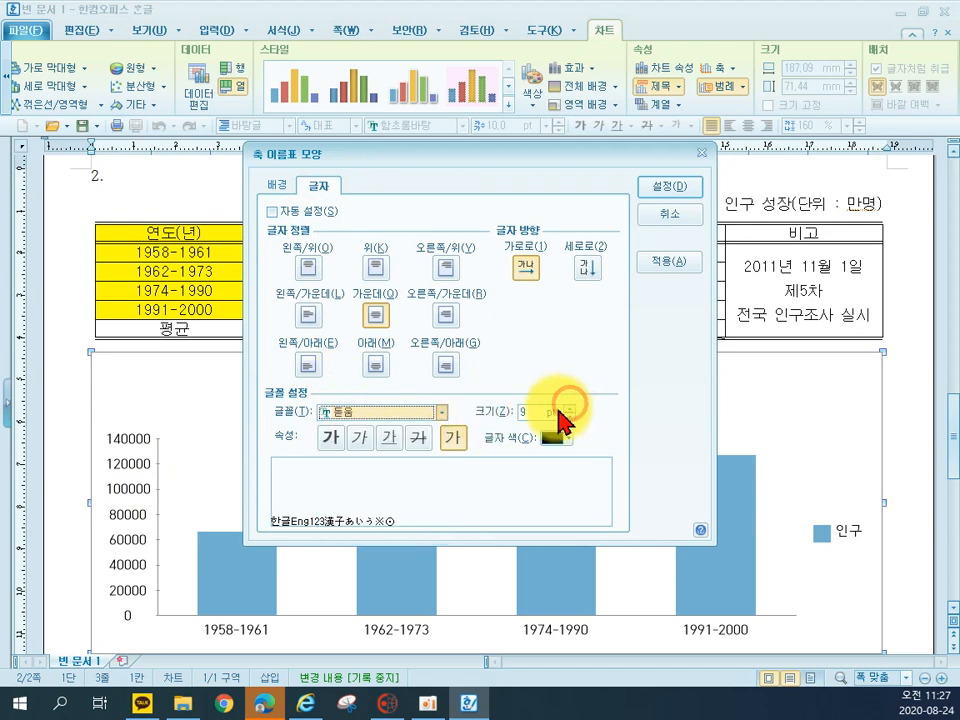
pyautogui.click(569, 408)
pyautogui.click(662, 190)
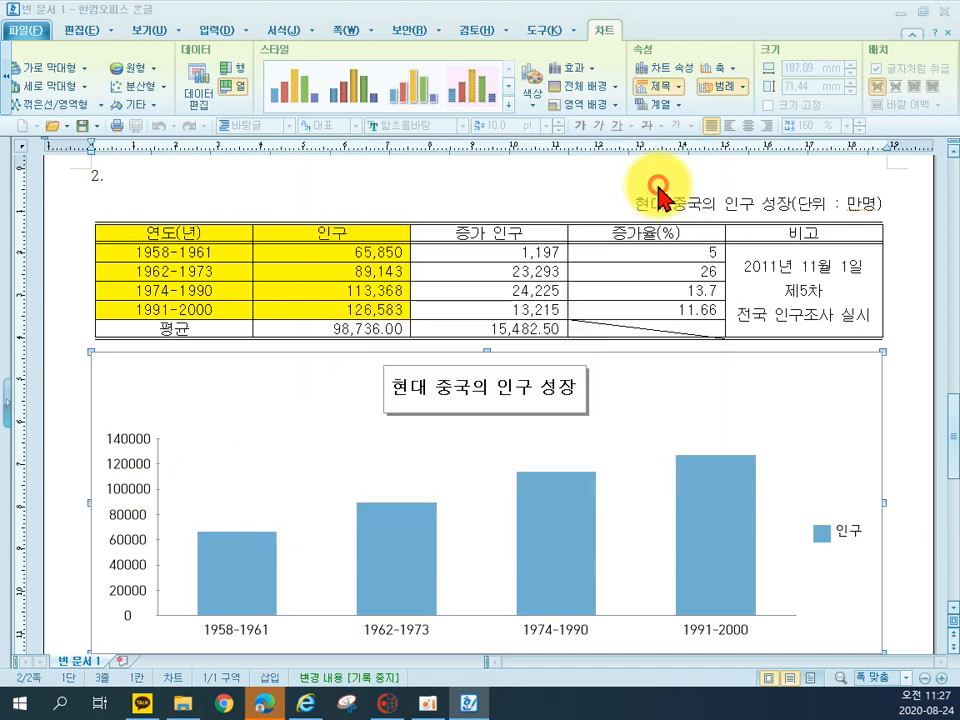
# Set the category axis labels showing the year ranges to 돋움, 10 pt
pyautogui.doubleClick(226, 626)
pyautogui.click(322, 186)
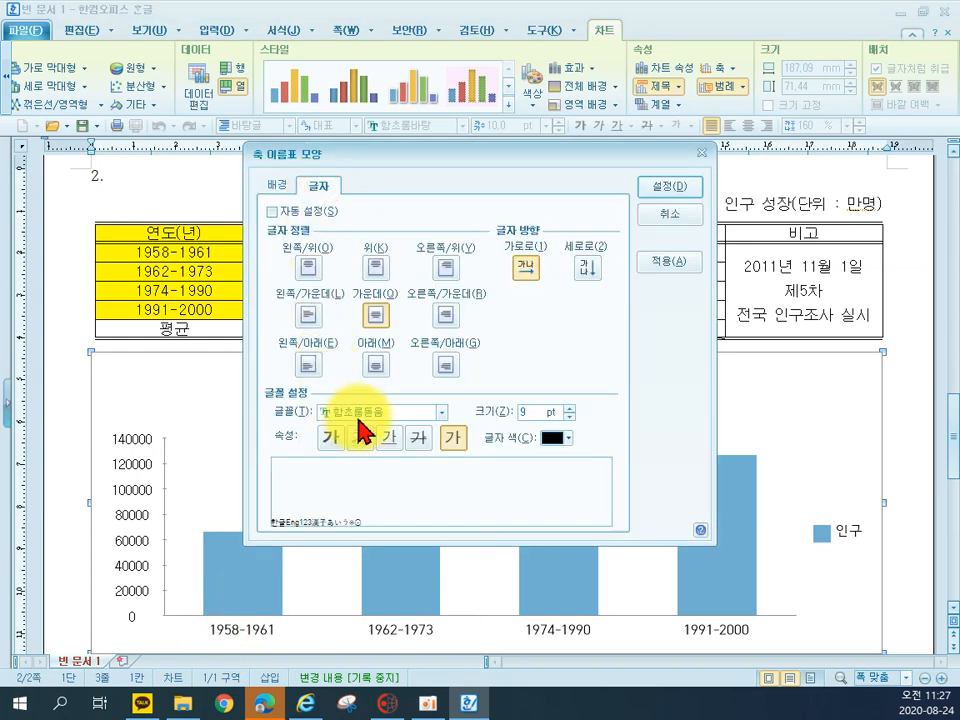
pyautogui.click(364, 410)
pyautogui.write('돋움')
pyautogui.click(569, 408)
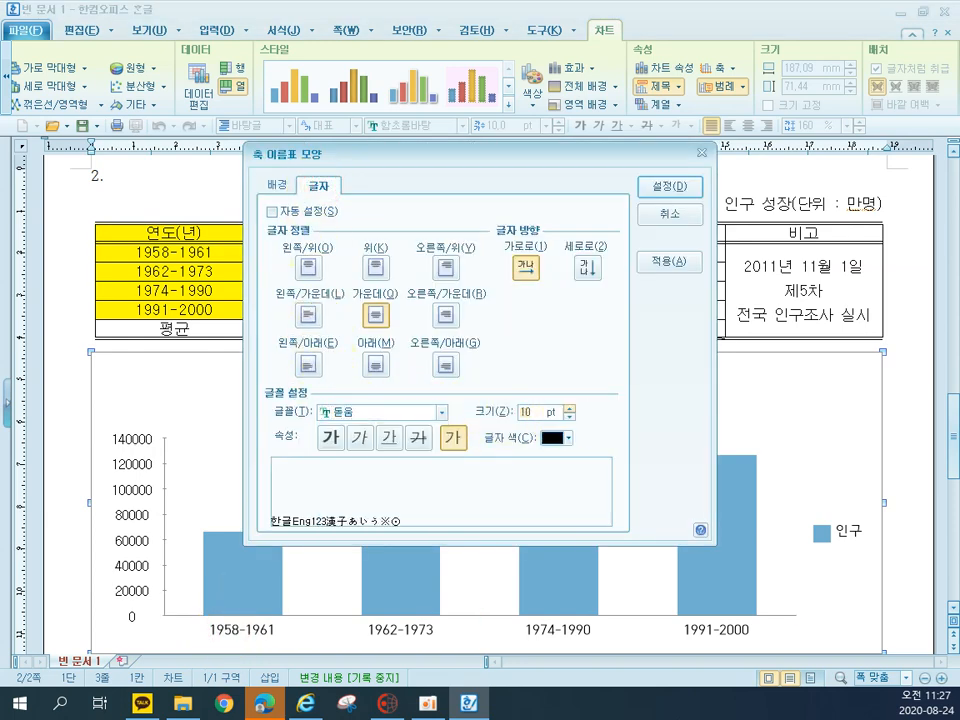
pyautogui.click(668, 190)
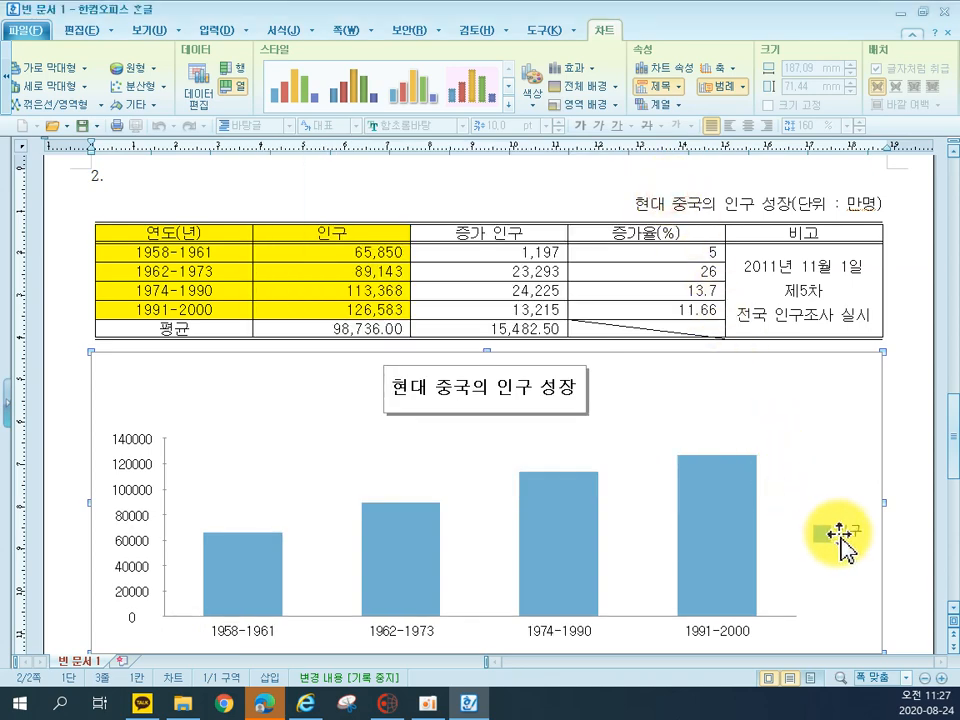
# Set the chart legend's text to 돋움, 10 pt
pyautogui.doubleClick(845, 538)
pyautogui.click(318, 185)
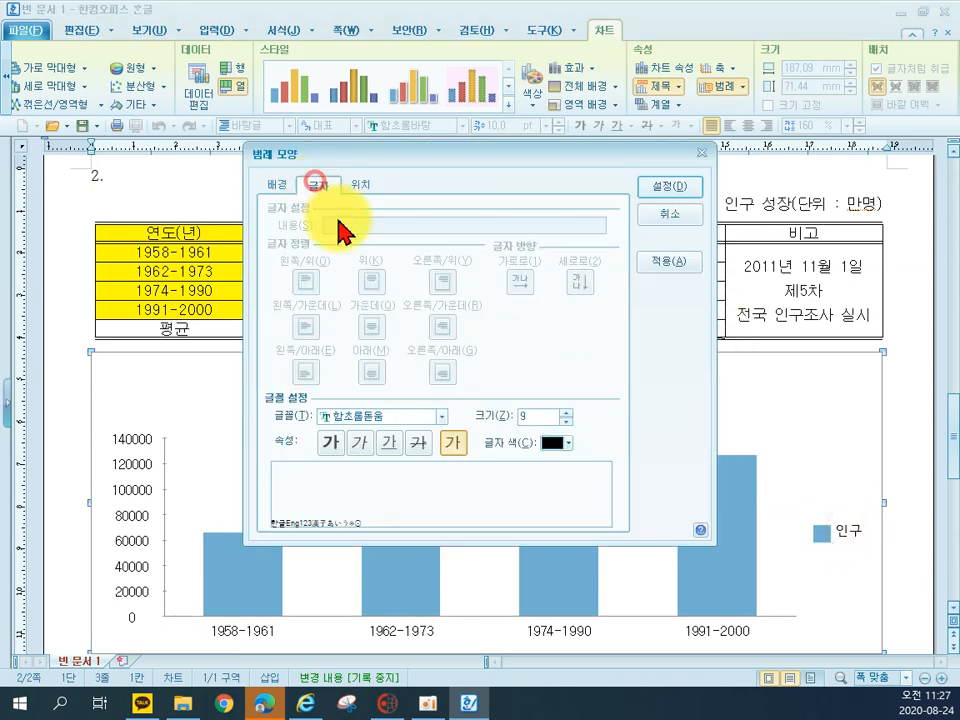
pyautogui.click(370, 415)
pyautogui.write('돋움')
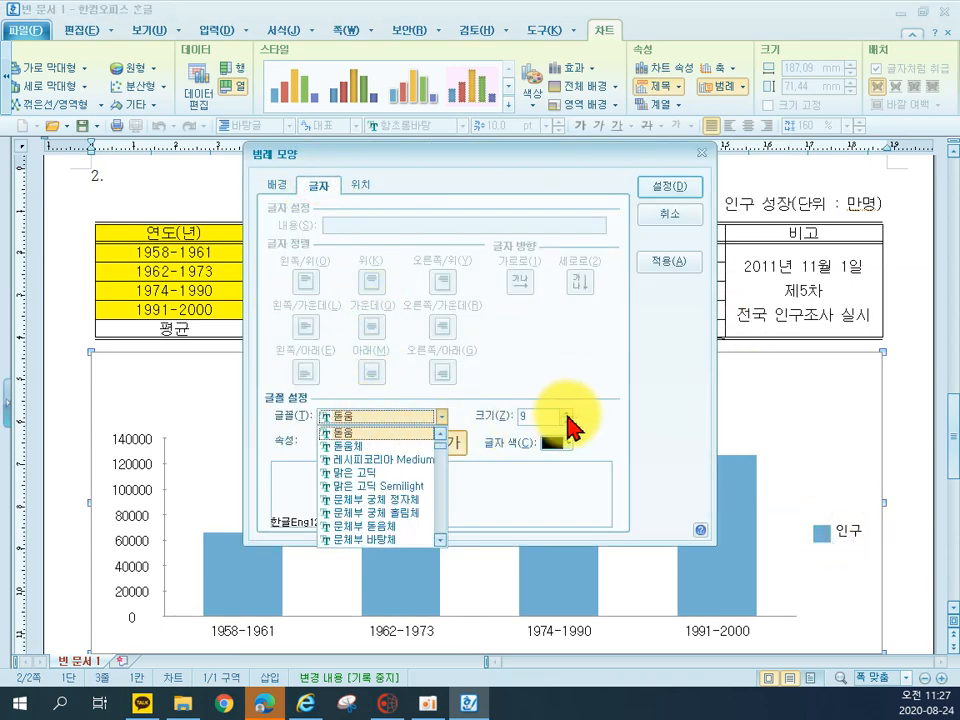
pyautogui.click(567, 411)
pyautogui.click(668, 190)
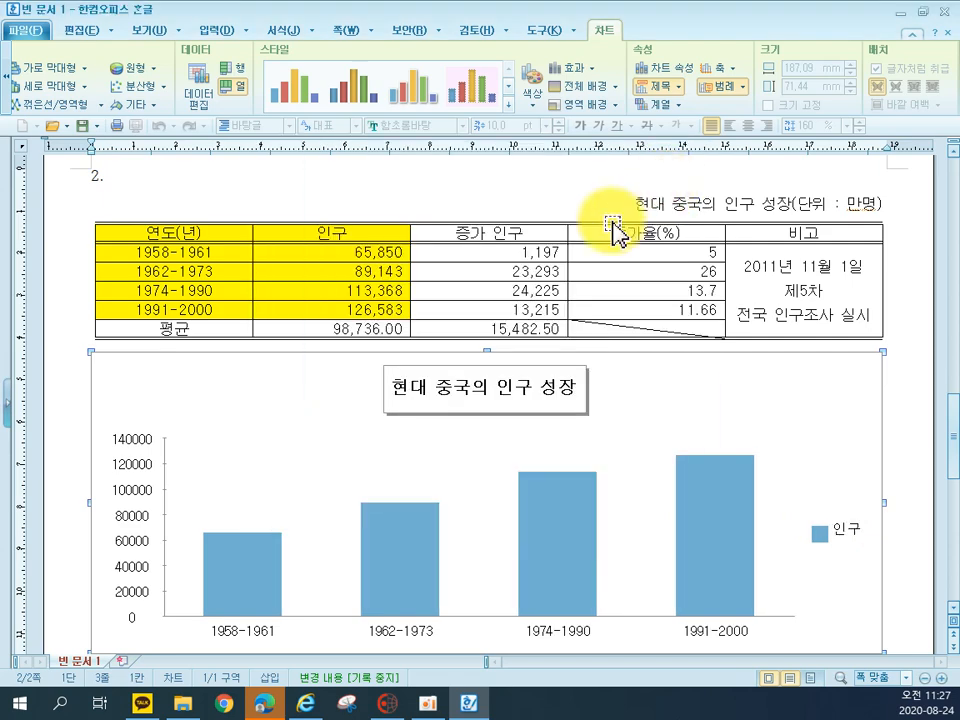
# Turn off automatic scaling on the value axis, setting its maximum to 150000 and its major gridlines to 3
pyautogui.doubleClick(165, 518)
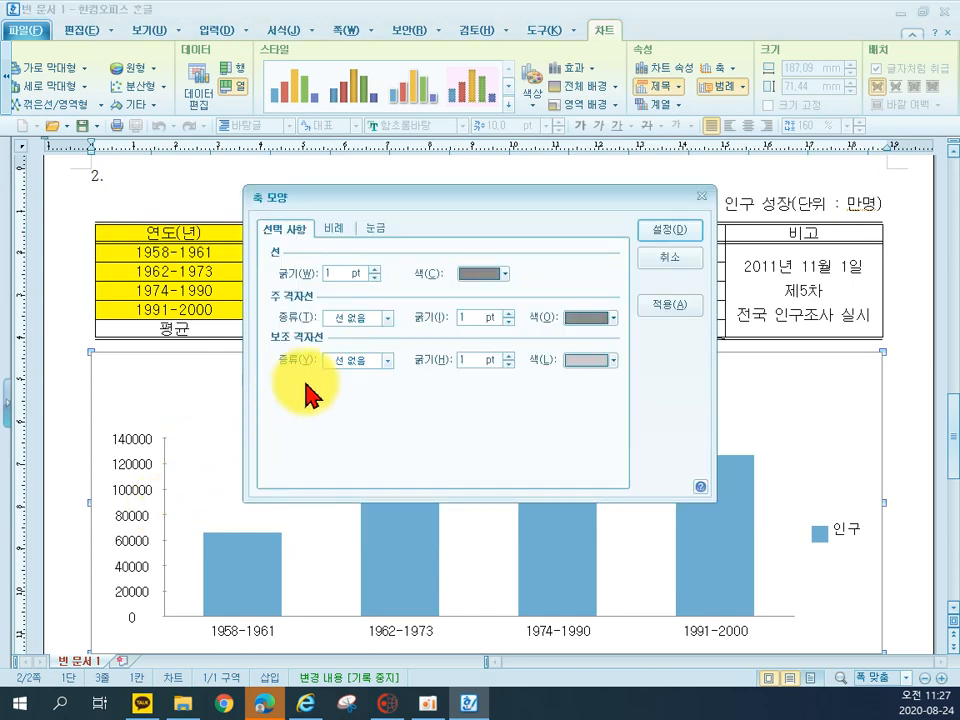
pyautogui.click(335, 229)
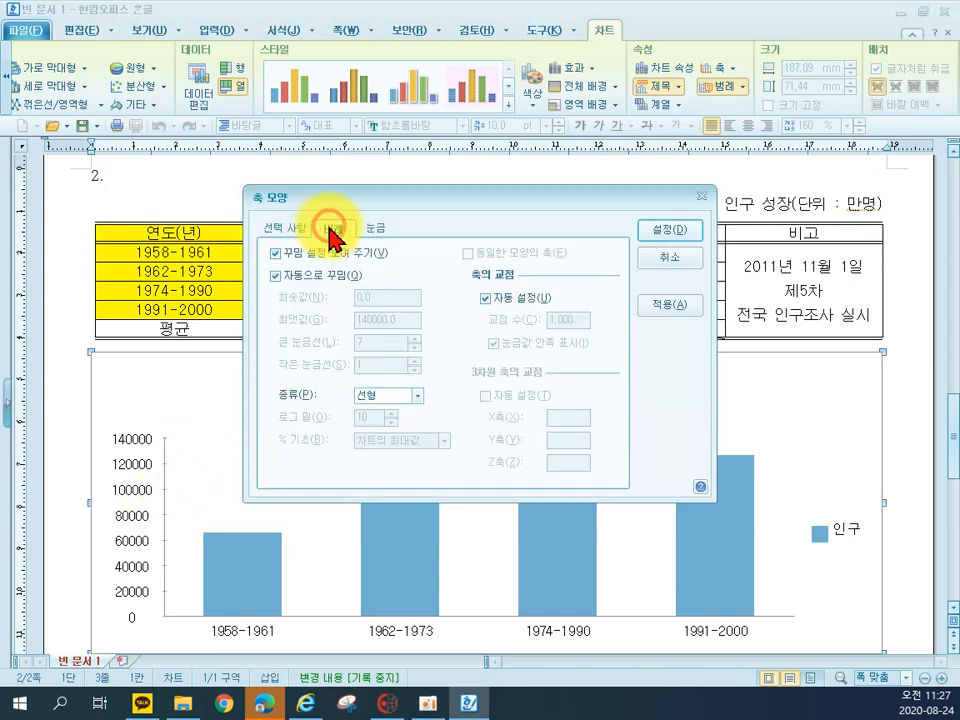
pyautogui.click(291, 279)
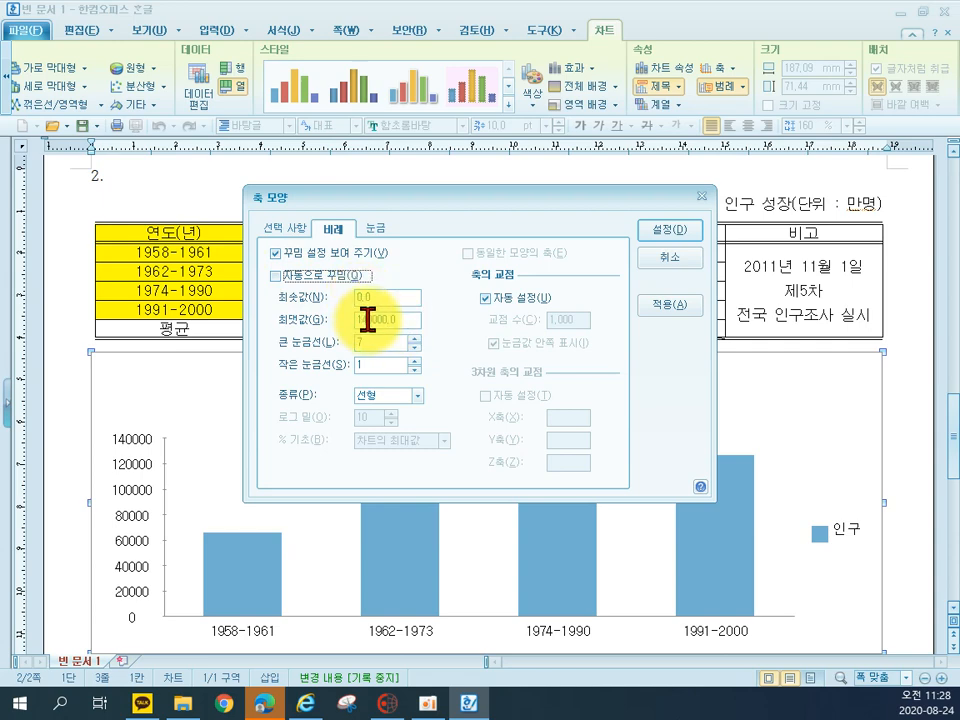
pyautogui.click(367, 319)
pyautogui.press('BackSpace')
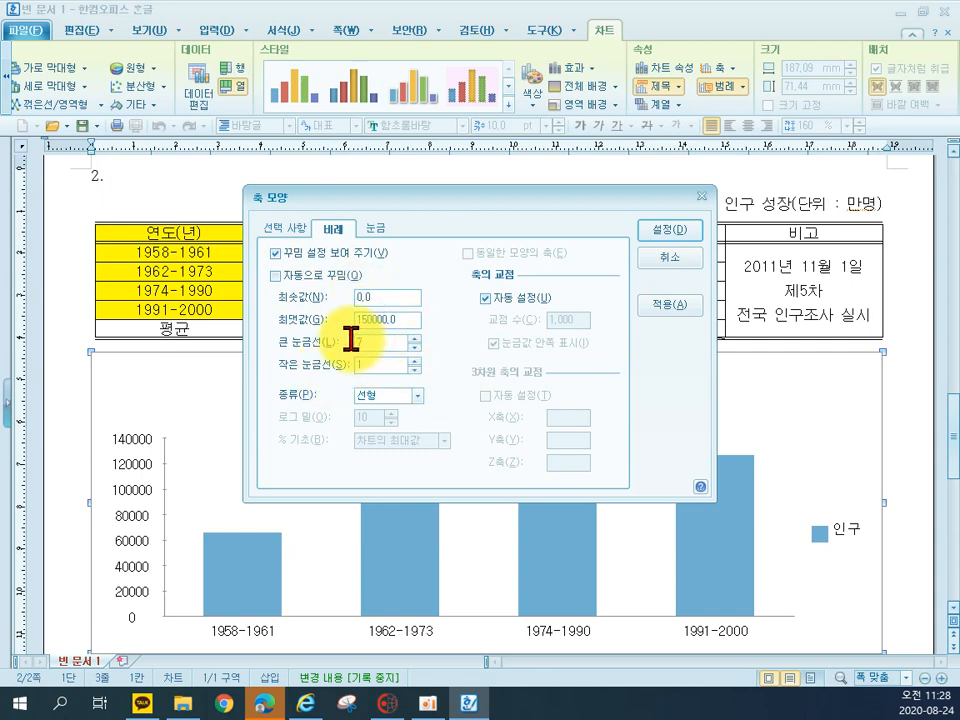
pyautogui.write('3')
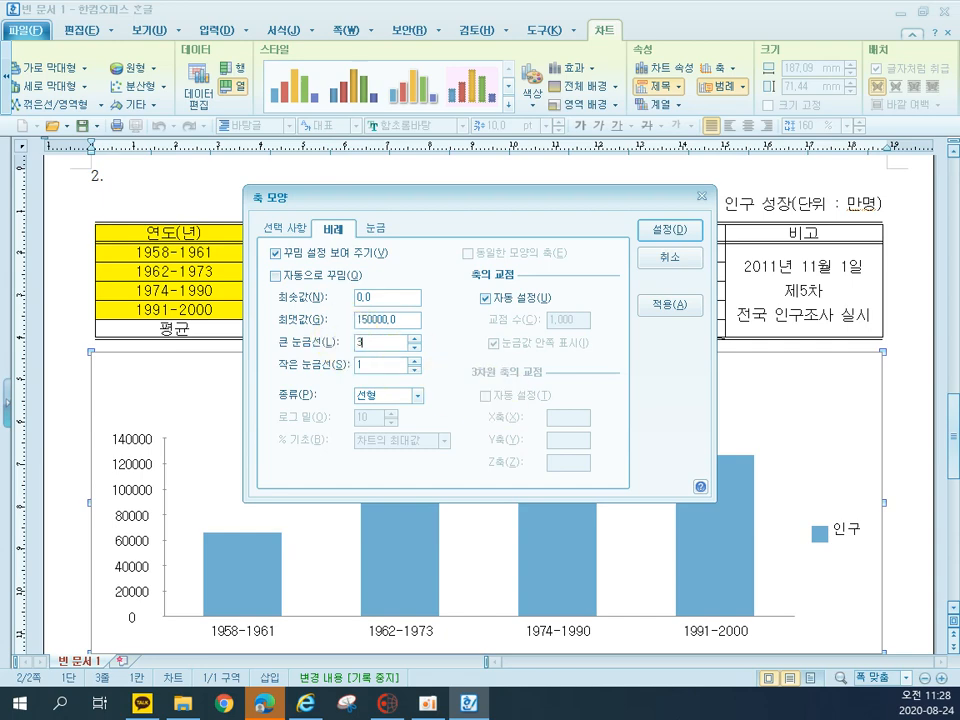
pyautogui.click(669, 233)
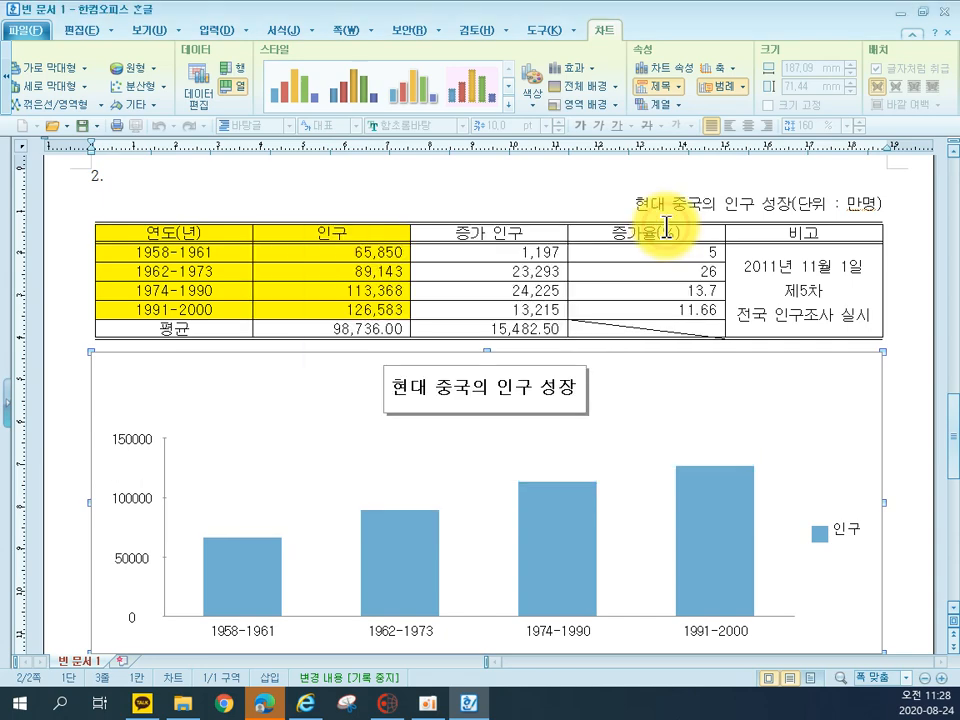
# Insert a page break after the population chart and start the new page with the item number "2."
pyautogui.click(896, 388)
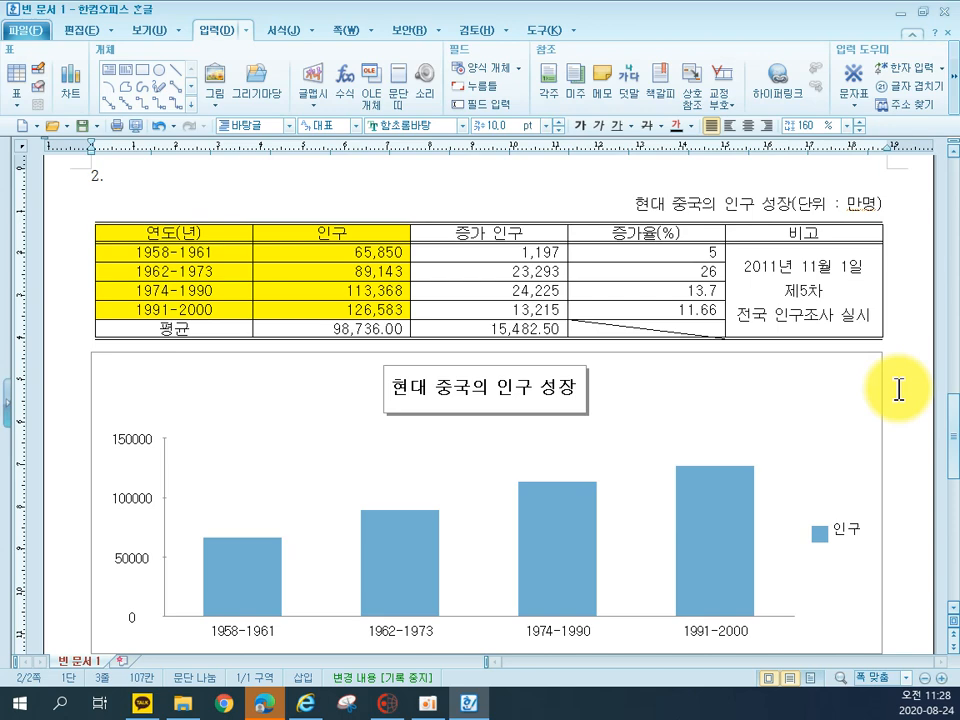
pyautogui.scroll(-3, 900, 410)
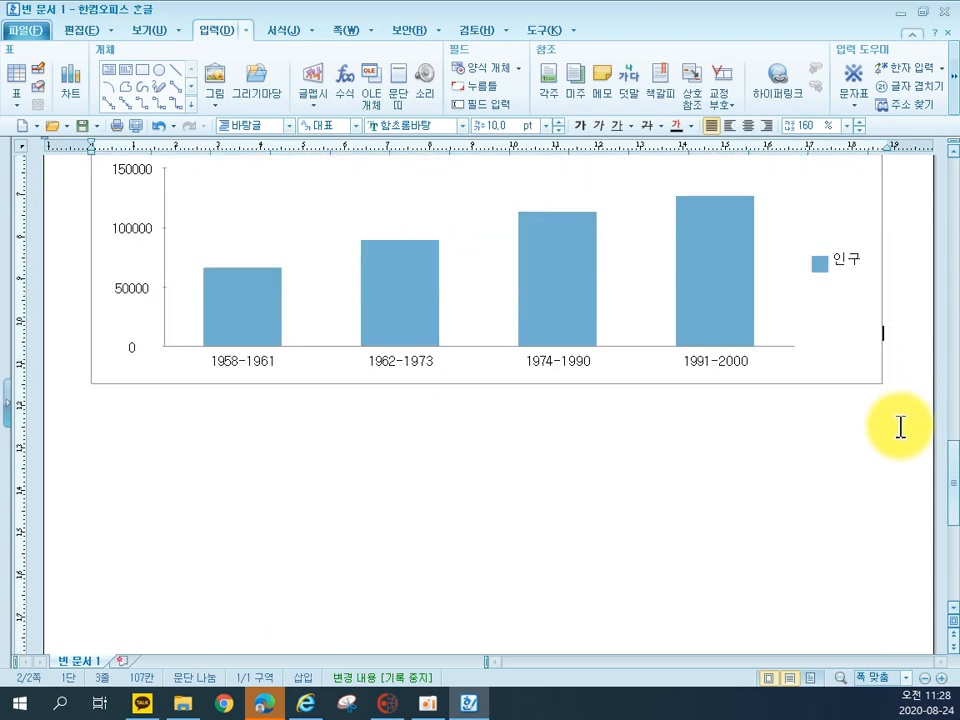
pyautogui.hotkey('ctrl', 'Return')
pyautogui.scroll(-2, 489, 435)
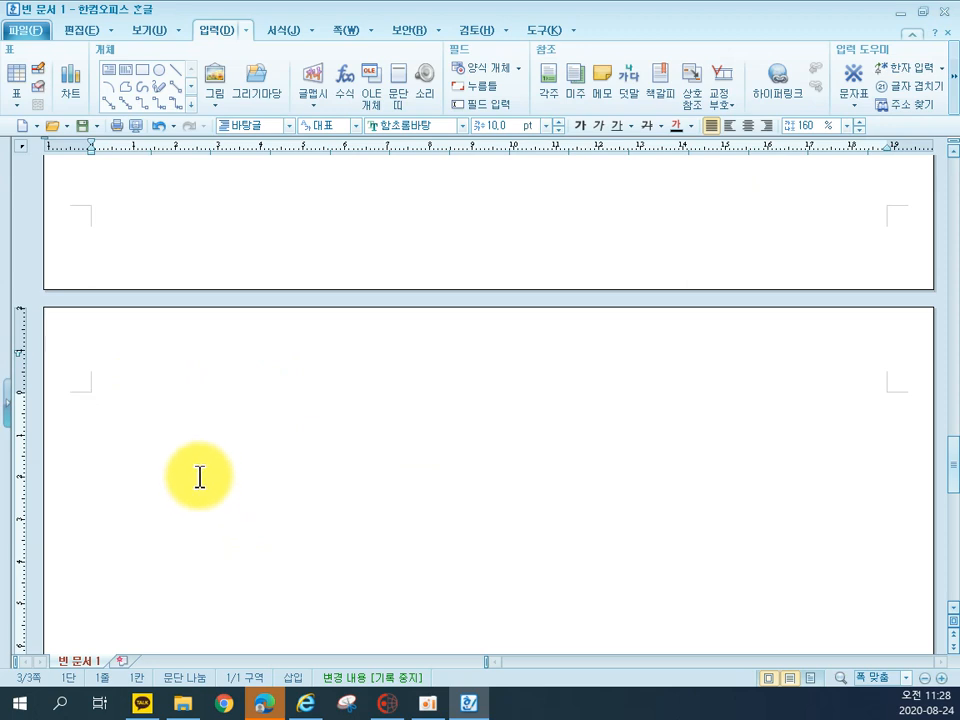
pyautogui.write('3')
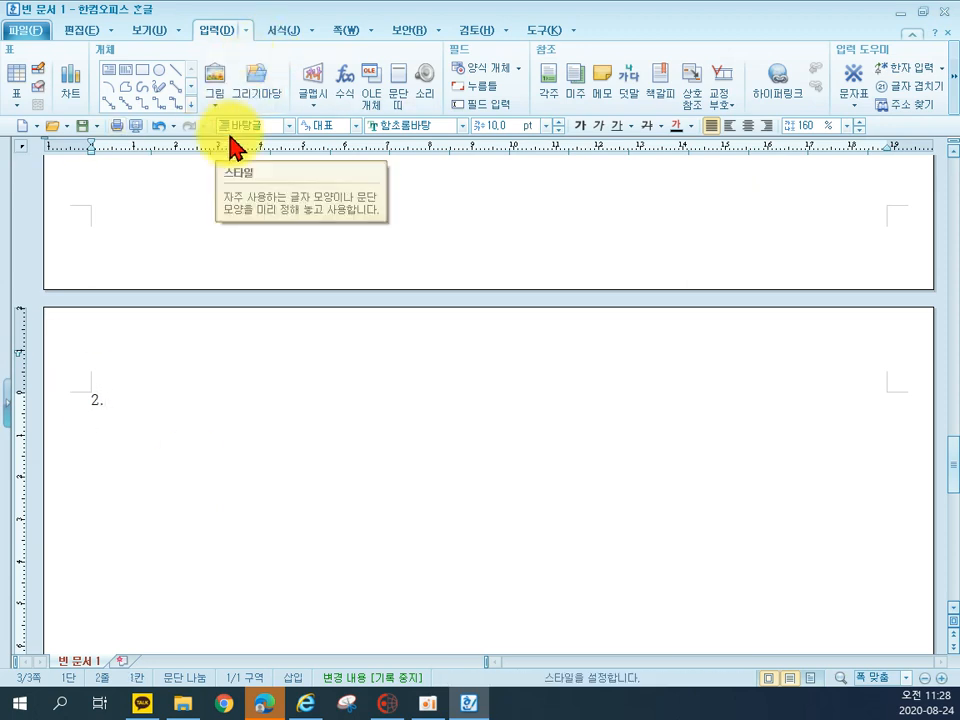
# Review the scale settings of the population chart's value axis, including its maximum and major gridlines
pyautogui.scroll(10, 306, 294)
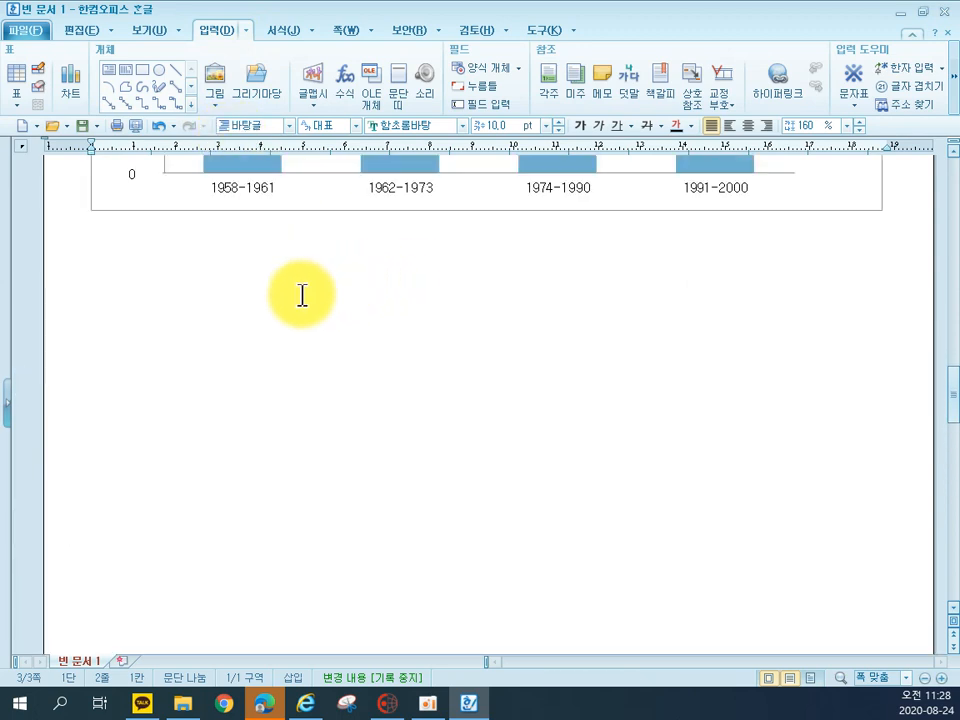
pyautogui.click(168, 321)
pyautogui.doubleClick(167, 321)
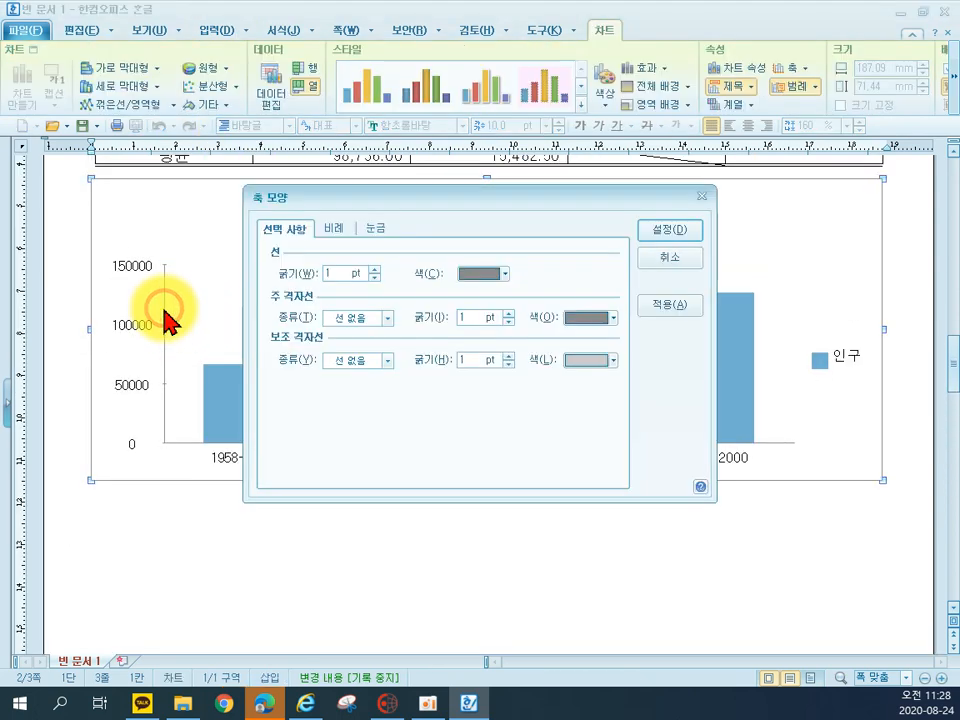
pyautogui.click(342, 229)
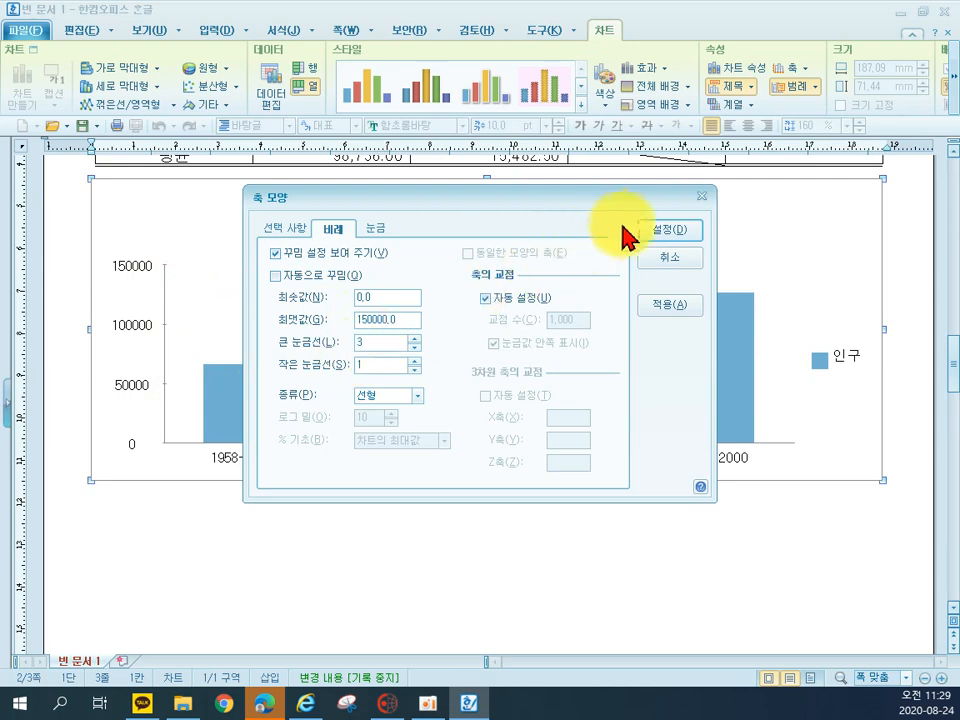
pyautogui.click(701, 198)
# Return to the last page and place the text cursor below the item number "2."
pyautogui.scroll(-6, 530, 370)
pyautogui.scroll(5, 480, 390)
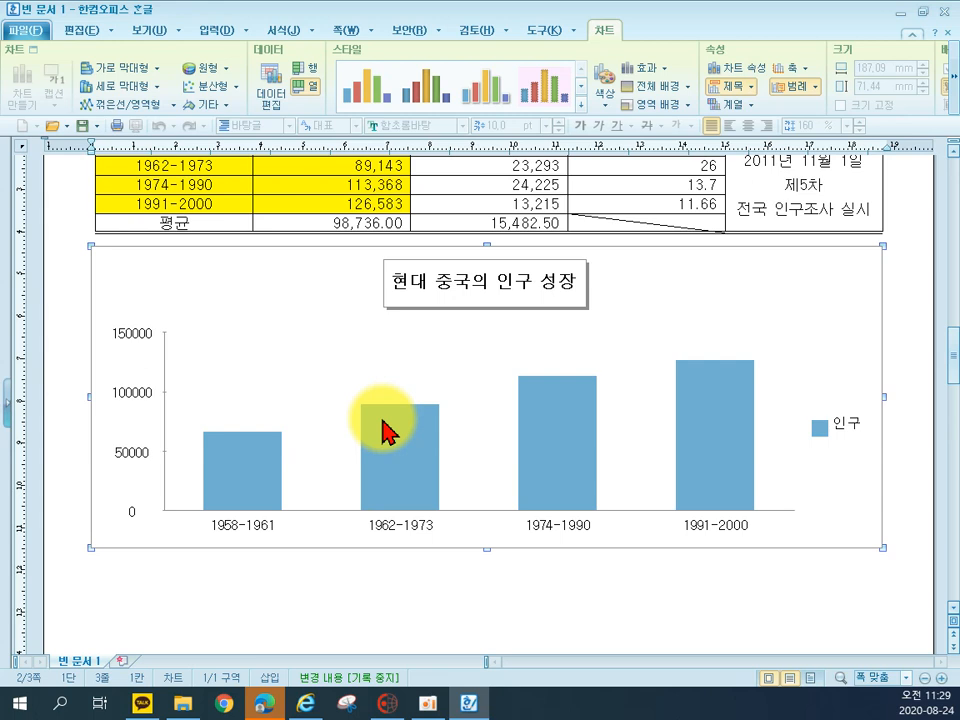
pyautogui.scroll(-10, 218, 546)
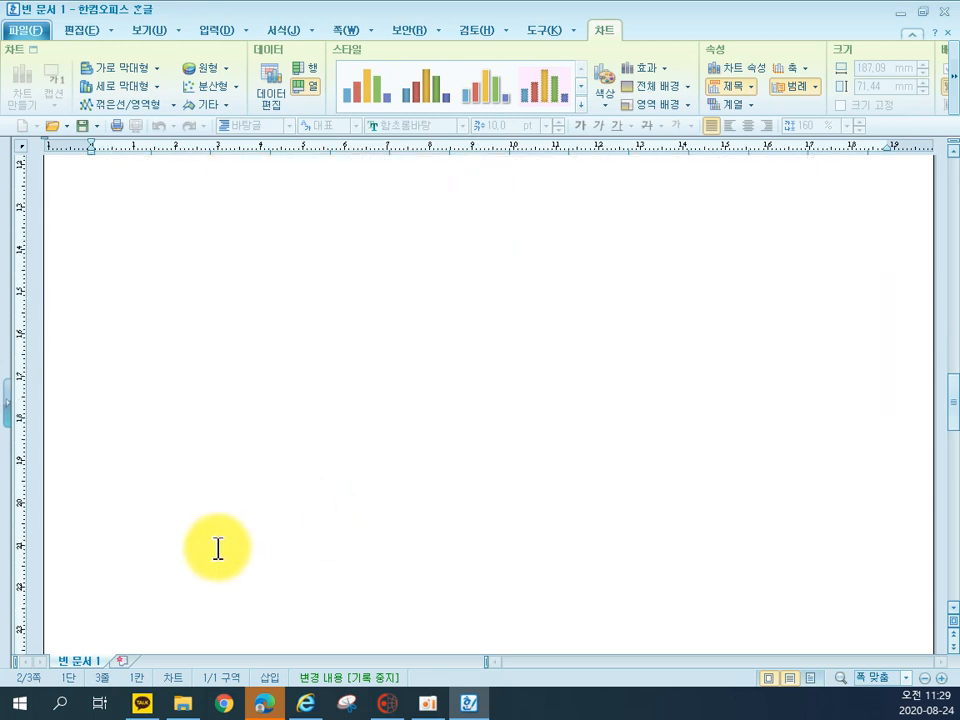
pyautogui.click(167, 522)
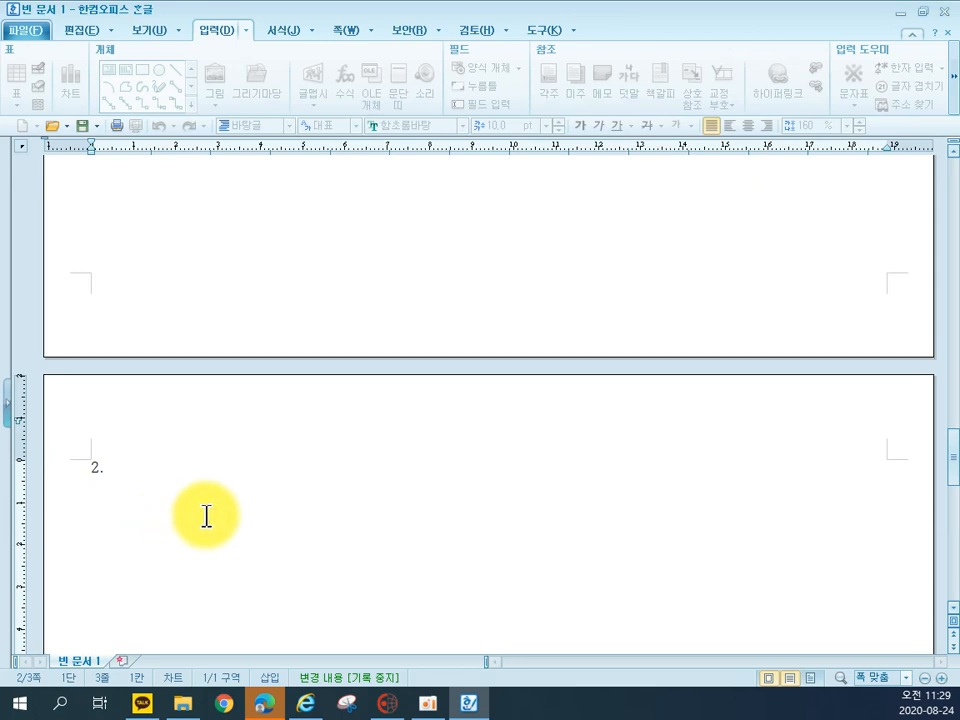
# Insert a table with 5 rows and 6 columns on the line below the item number "2."
pyautogui.click(206, 516)
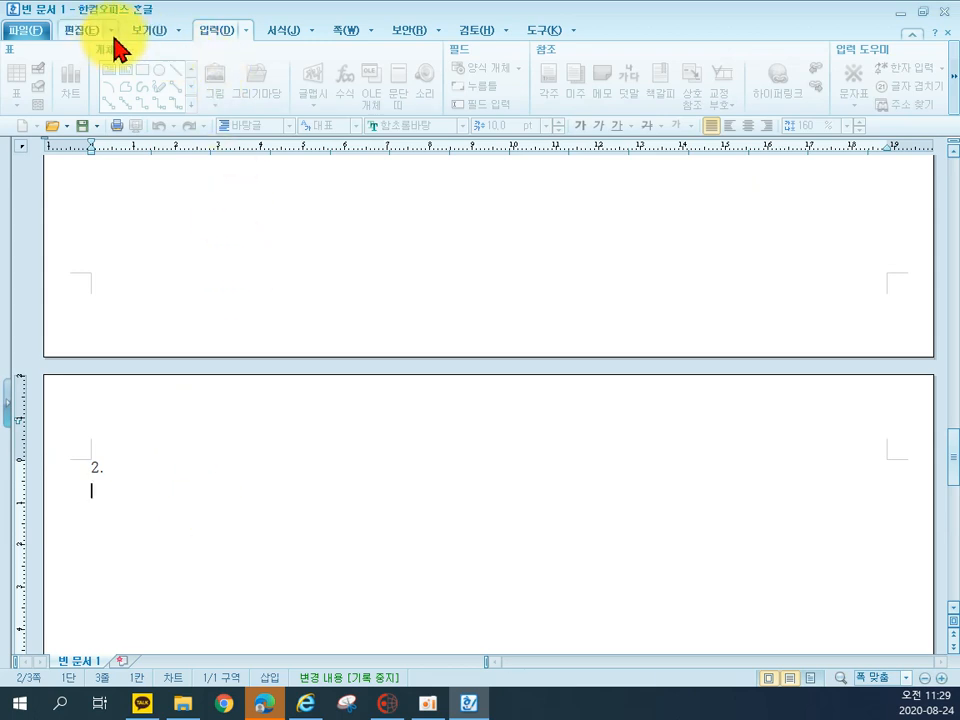
pyautogui.click(238, 531)
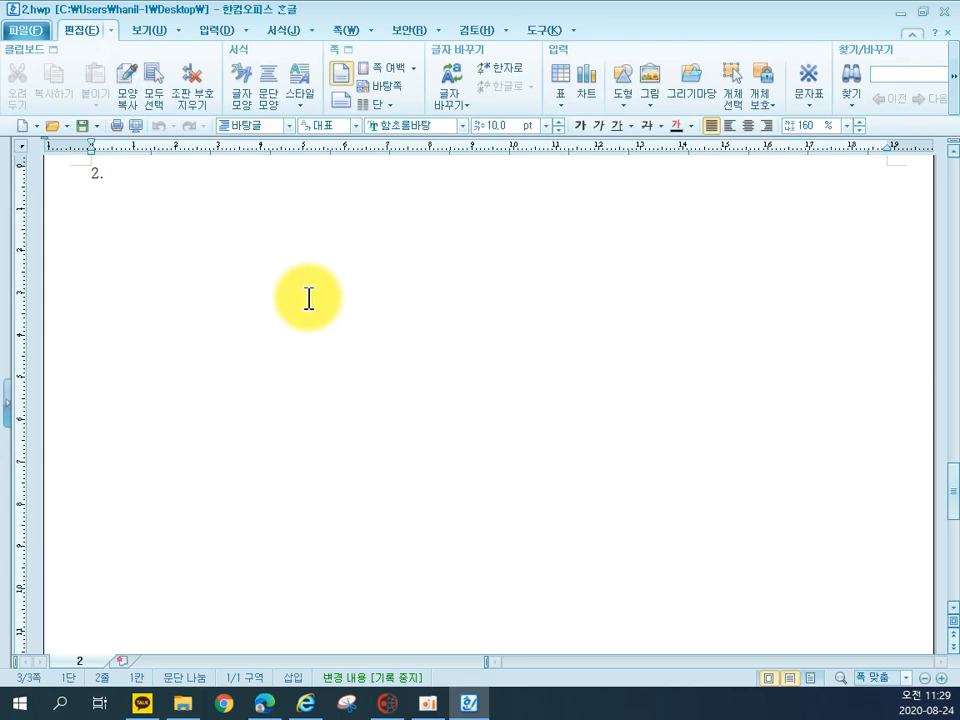
pyautogui.click(216, 30)
pyautogui.click(17, 76)
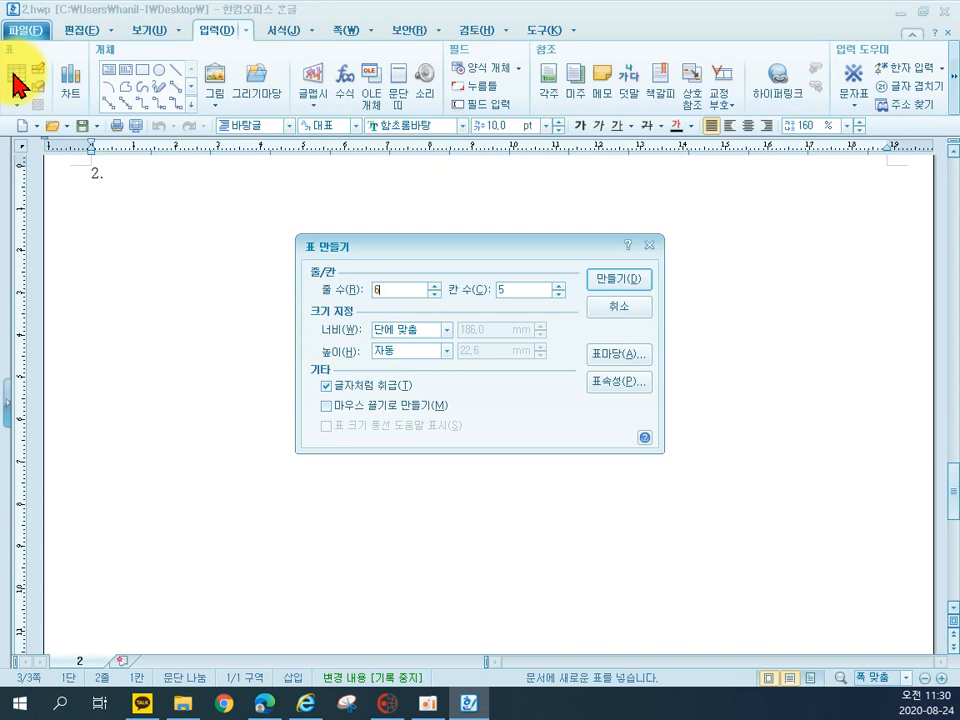
pyautogui.click(434, 285)
pyautogui.click(559, 286)
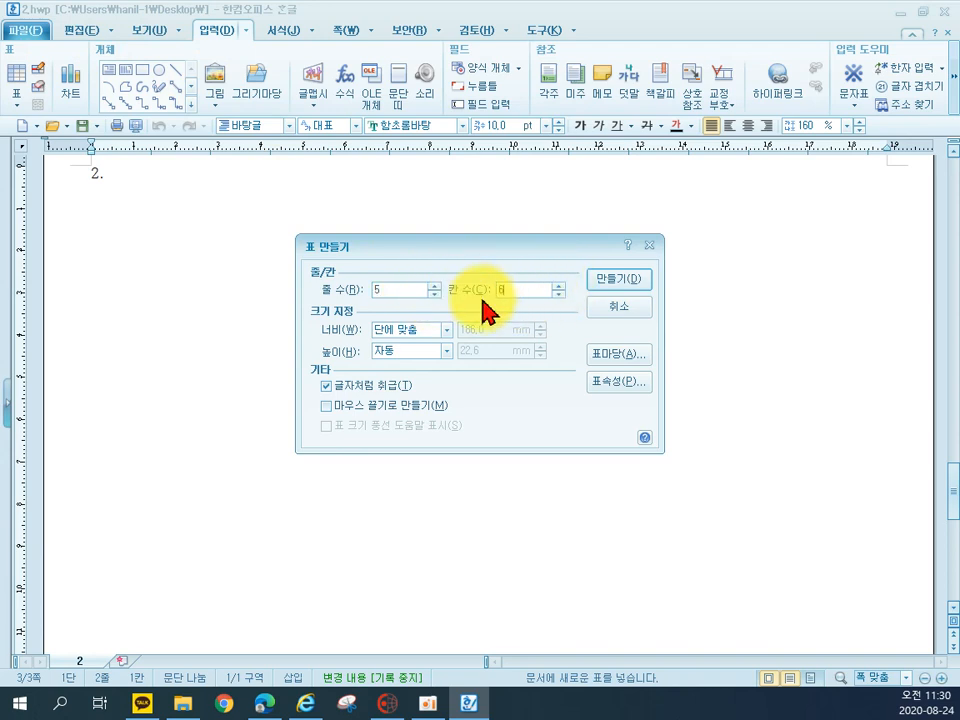
pyautogui.click(606, 283)
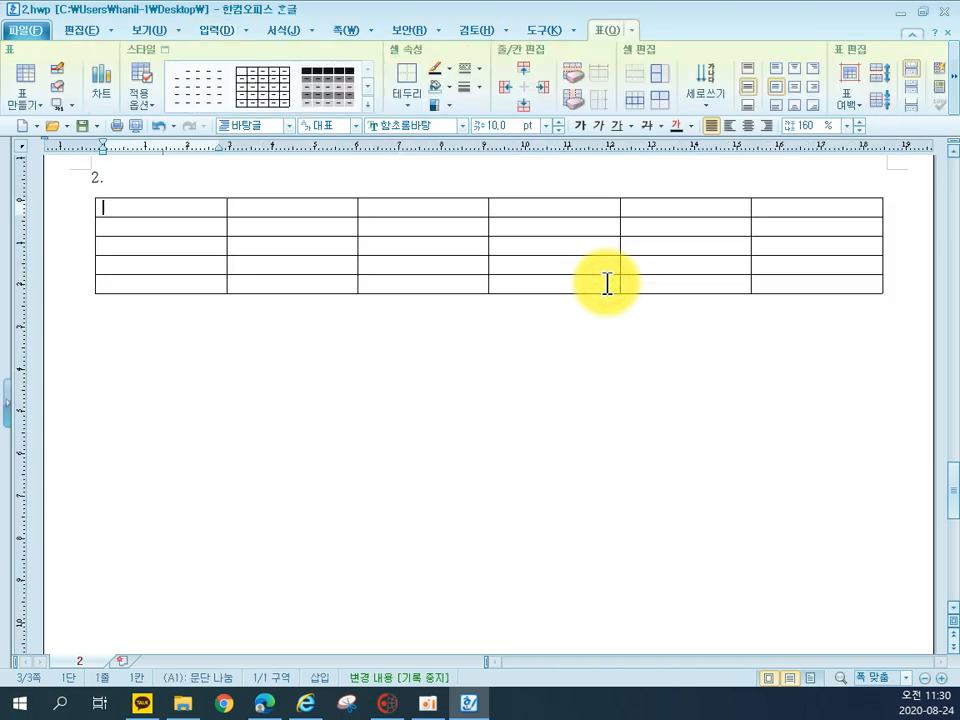
# Fill the header row of the new table with 구분, 전시행사, 문화행사, 학술행사, 체험행사 and 평균
pyautogui.write('구분')
pyautogui.press('Tab')
pyautogui.write('전시행사')
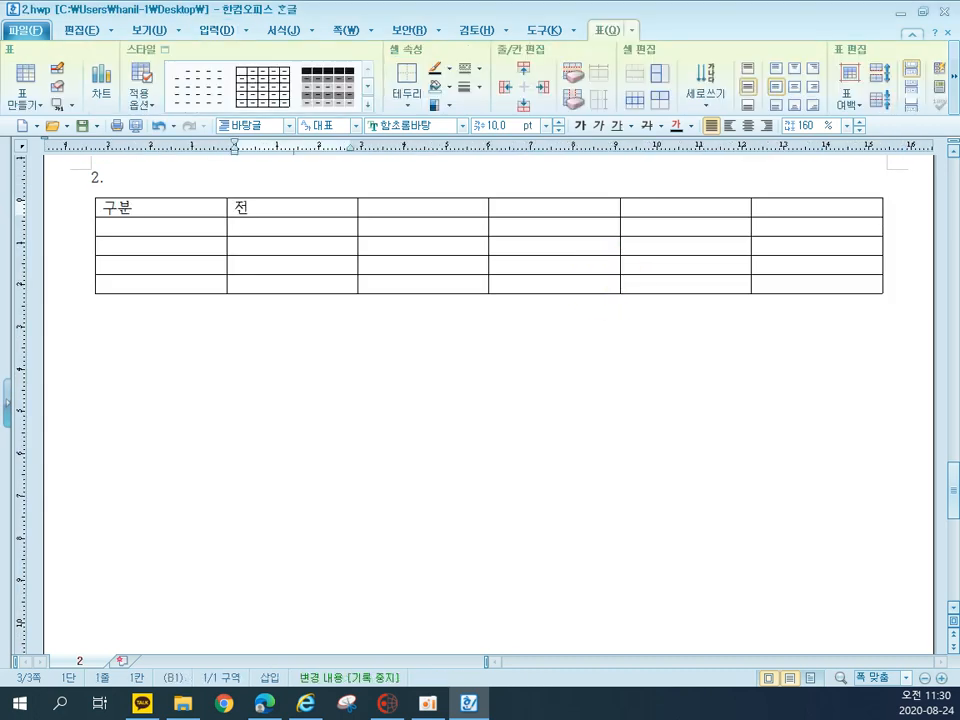
pyautogui.press('Tab')
pyautogui.write('문화행사')
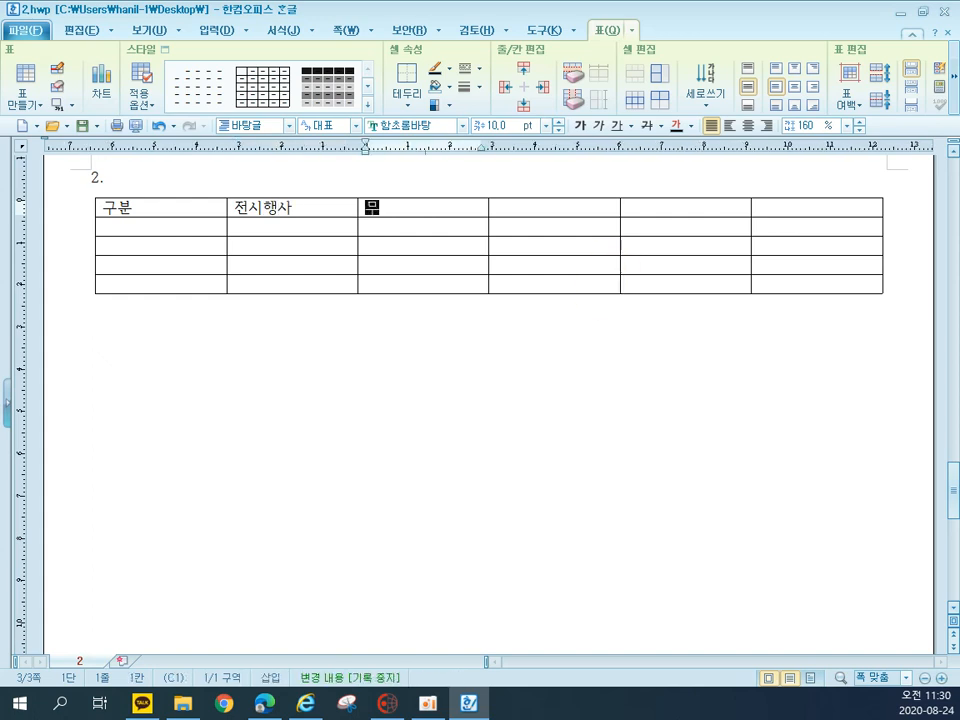
pyautogui.press('Tab')
pyautogui.write('학술행사')
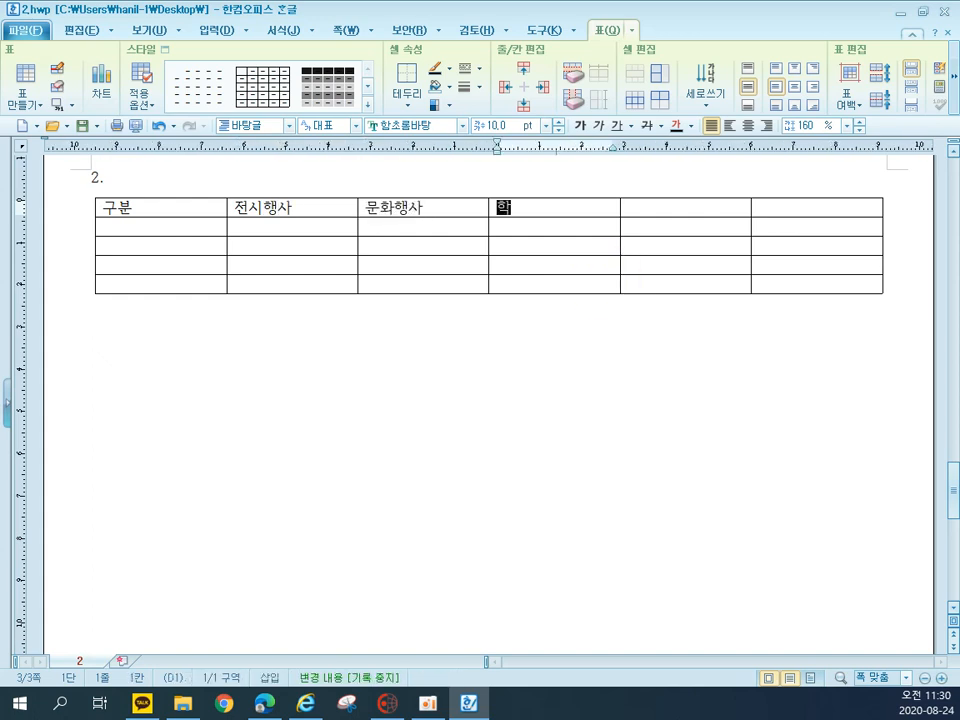
pyautogui.press('Tab')
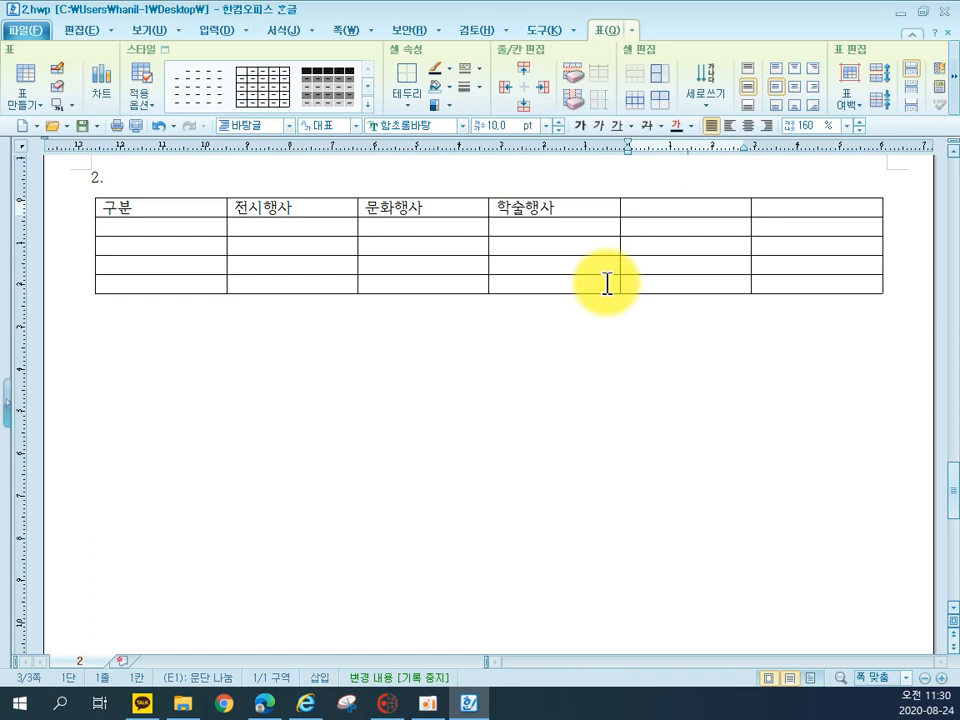
pyautogui.write('체험행사')
pyautogui.press('Tab')
pyautogui.write('파균')
# Enter the row labels 아시아 지역, 유럽 지역, 아메리카 지역 and 아프리카 지역 down the first column
pyautogui.press('Tab')
pyautogui.write('아시아징')
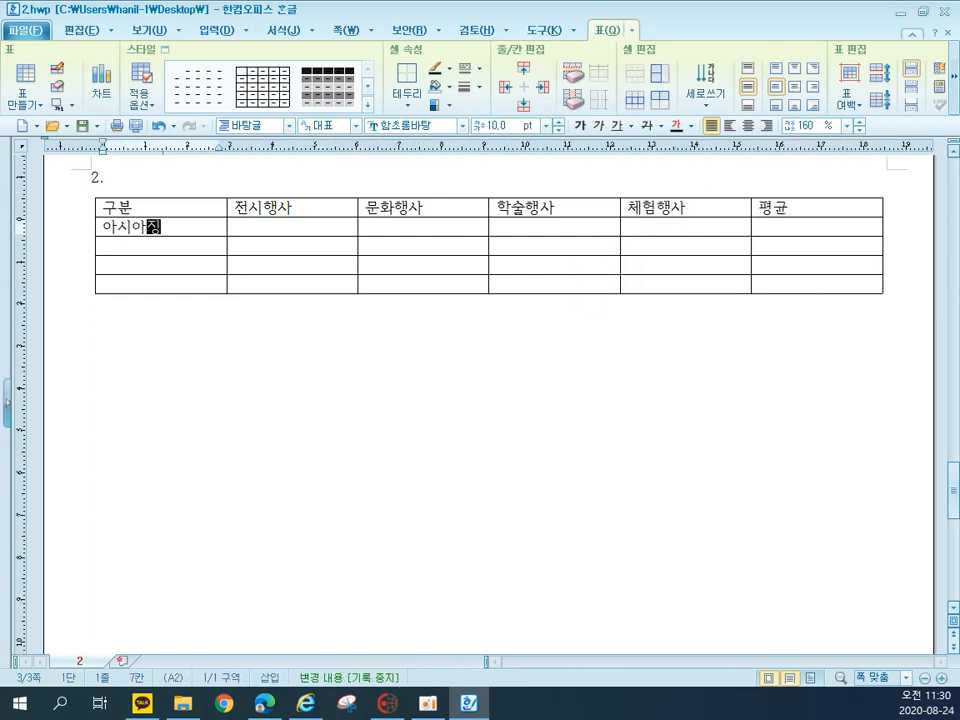
pyautogui.write(' 지역')
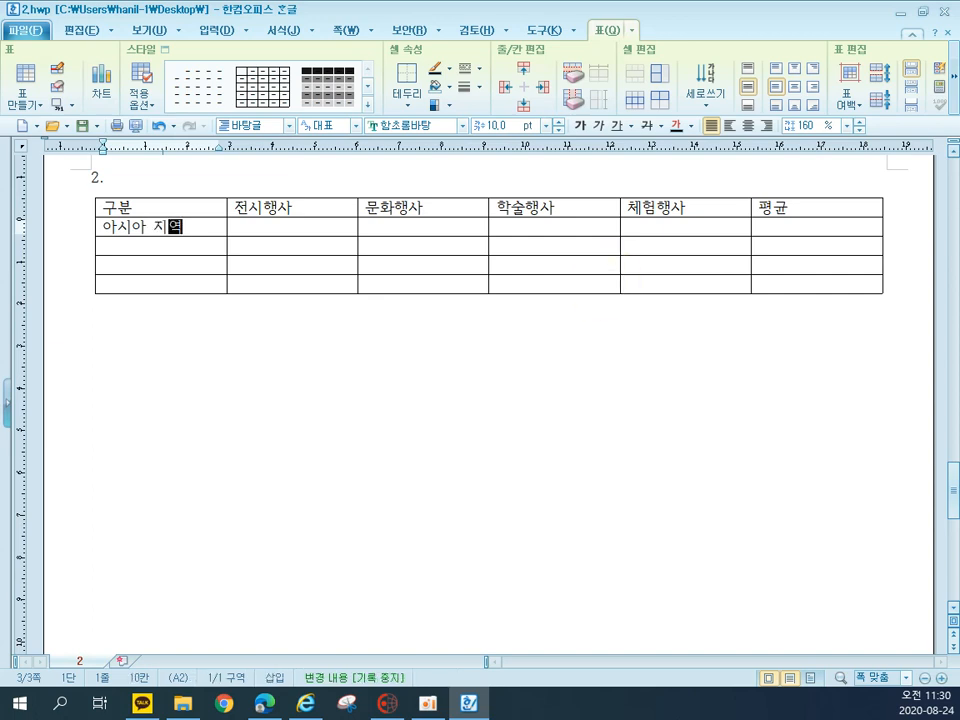
pyautogui.press('Down')
pyautogui.write('유리')
pyautogui.write('럽 지역')
pyautogui.press('Down')
pyautogui.write('아메리카 지역')
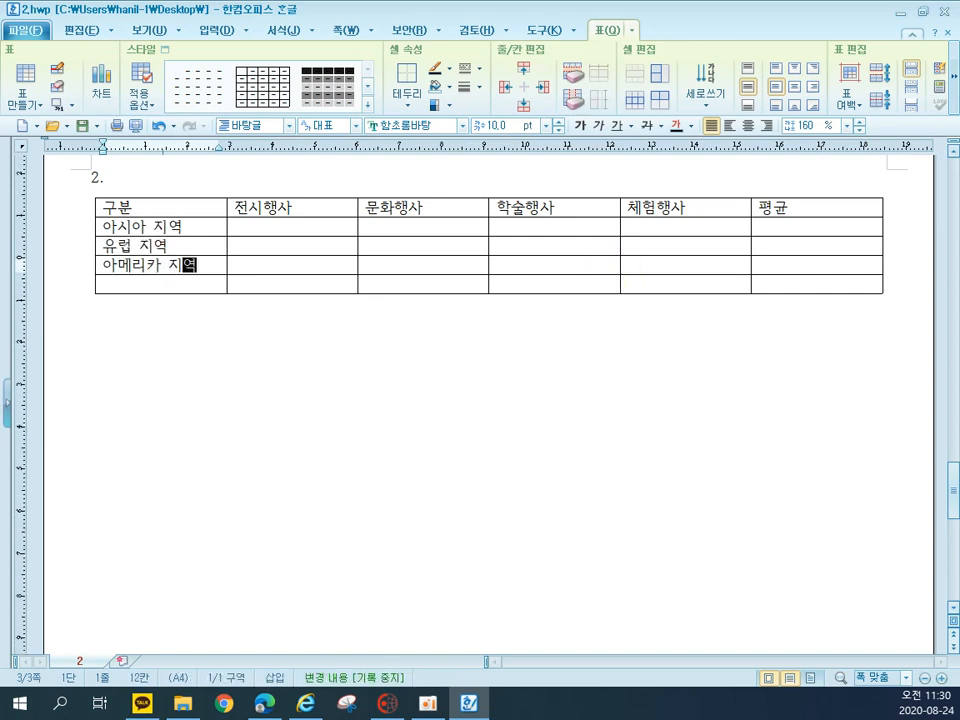
pyautogui.press('Down')
pyautogui.write('아프리카 지역')
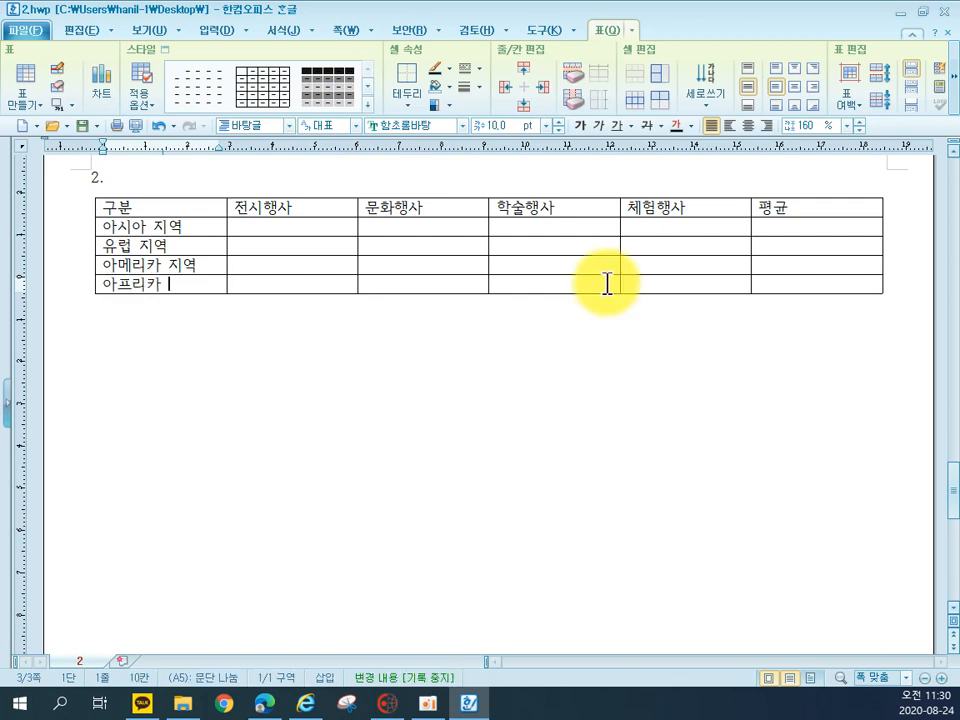
# Fill the 전시행사 column from the 아시아 row downward with 412.2, 498.6, 67.9 and 43.1
pyautogui.press('Up')
pyautogui.press('Right')
pyautogui.press('Up')
pyautogui.press('Up')
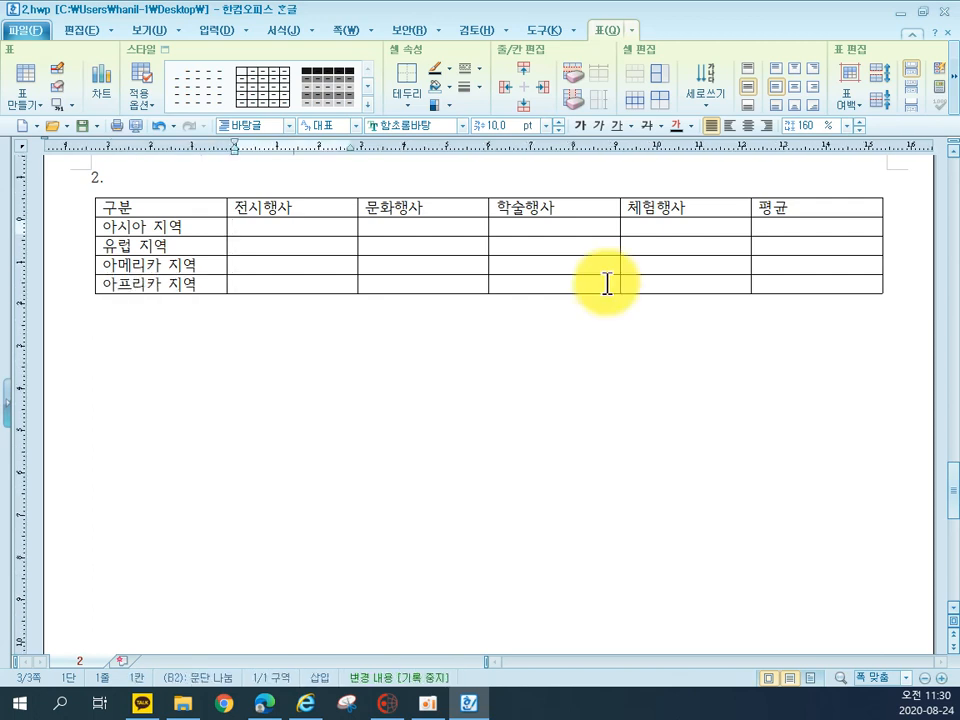
pyautogui.write('412.2')
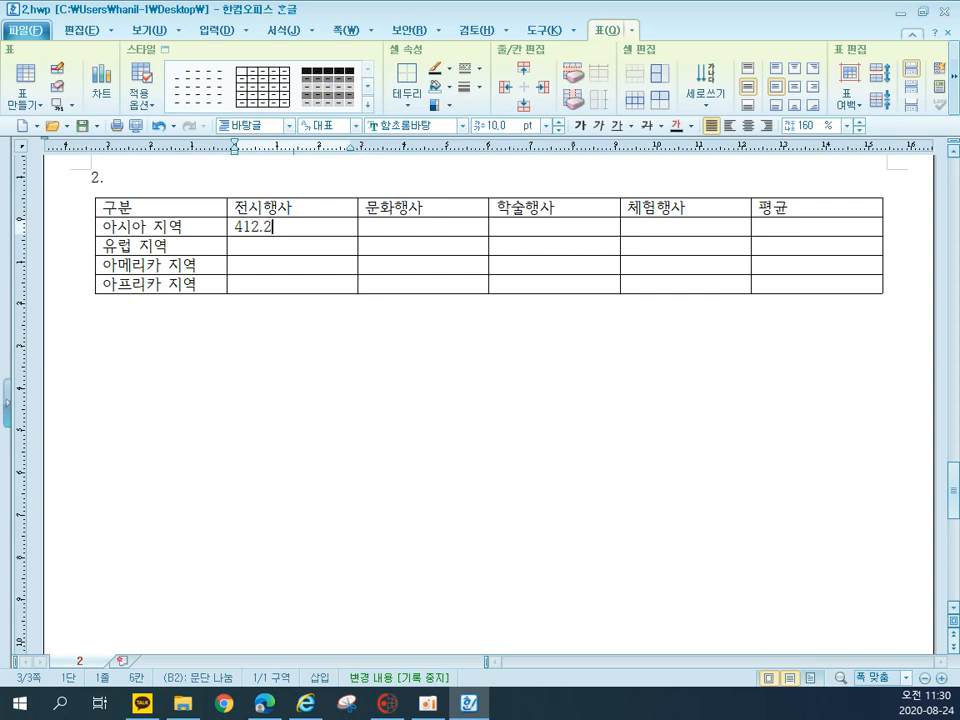
pyautogui.press('Down')
pyautogui.write('498.6')
pyautogui.press('Down')
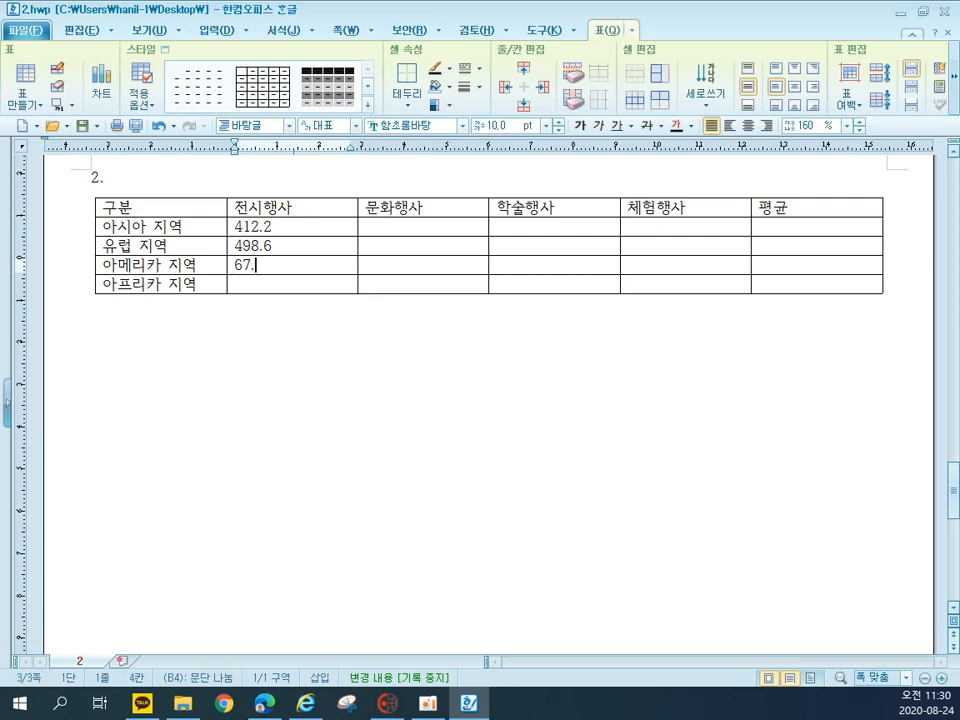
pyautogui.press('Down')
pyautogui.write('43')
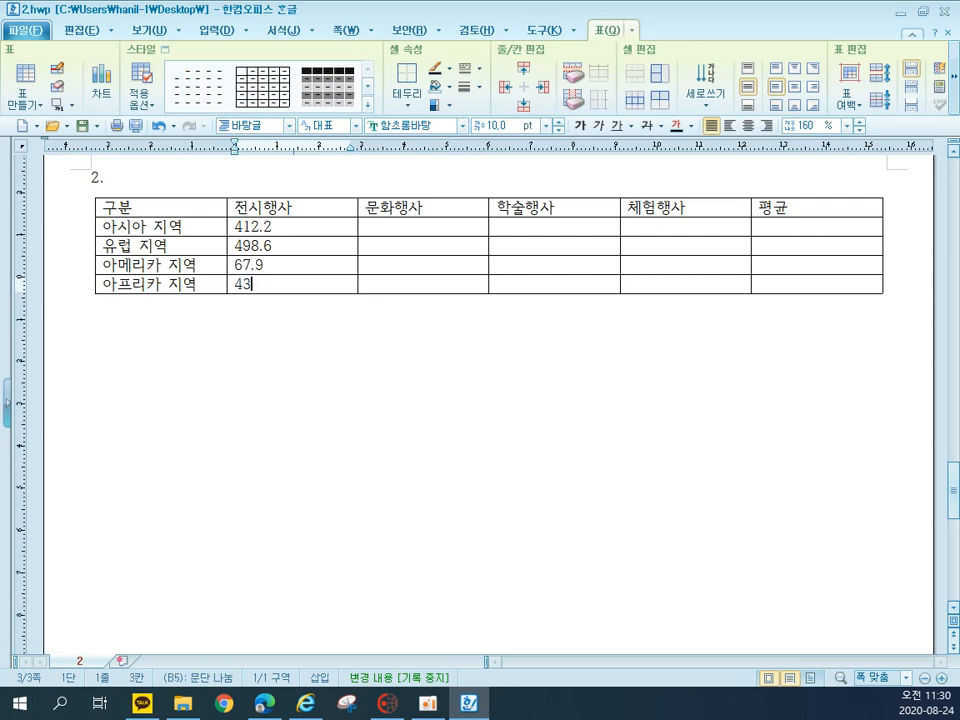
# Fill the 문화행사 column from the 아시아 row downward with 1221.4, 791.4, 45.5 and 61.2
pyautogui.press('Right')
pyautogui.press('Up')
pyautogui.press('Up')
pyautogui.press('Up')
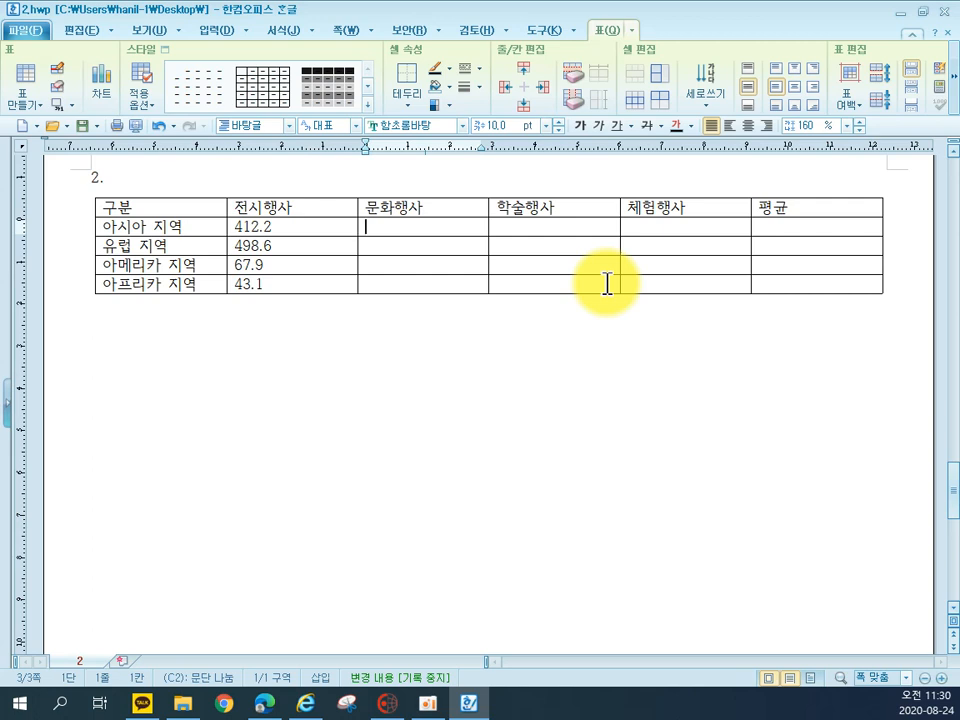
pyautogui.write('1221.4')
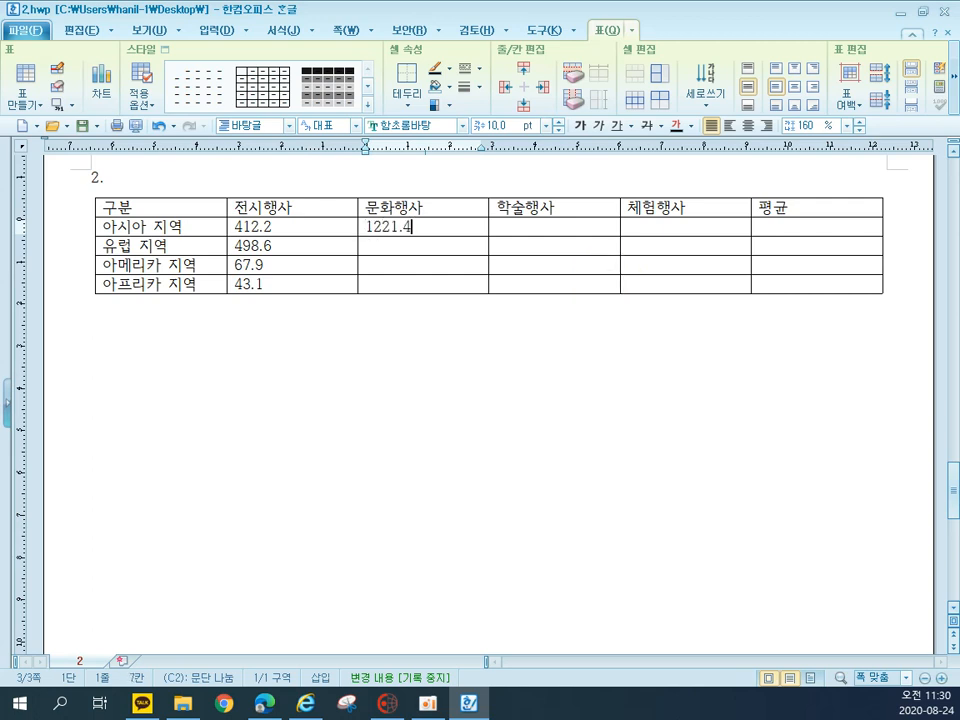
pyautogui.press('Down')
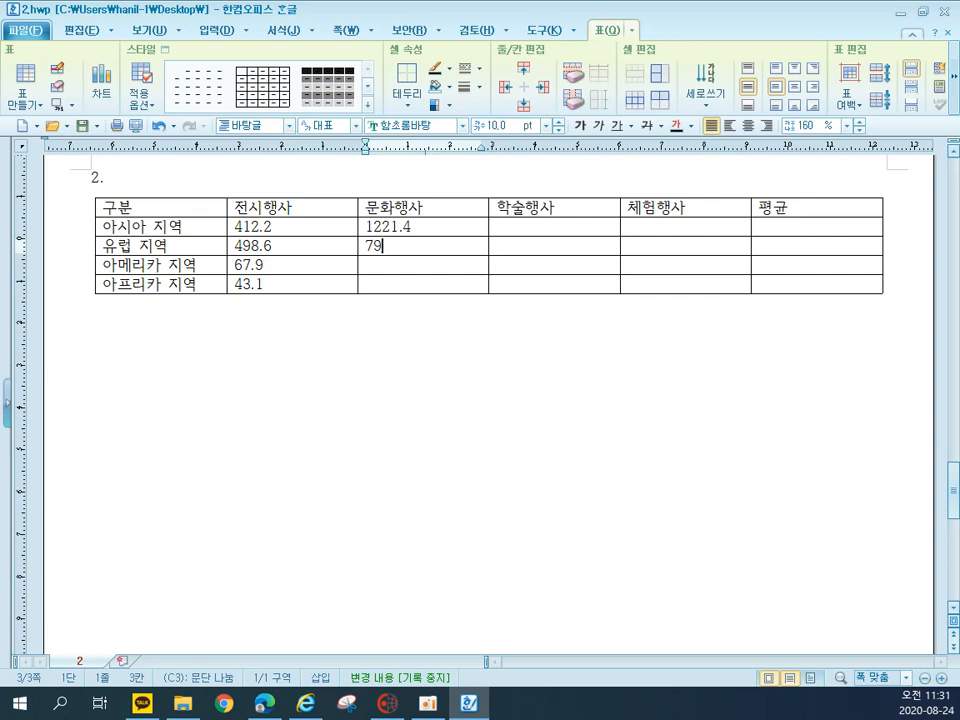
pyautogui.write('791.4')
pyautogui.press('Down')
pyautogui.write('45.5')
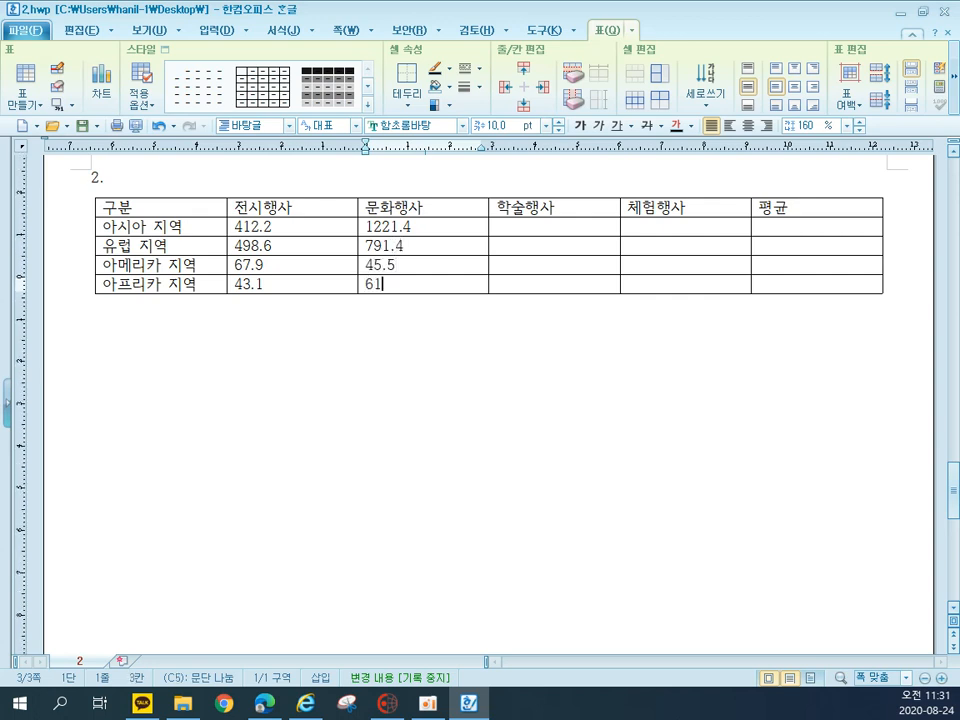
# Fill the 학술행사 column from the 아시아 row downward with 973.4, 956.1, 72.7 and 89.2
pyautogui.click(607, 284)
pyautogui.press('Up')
pyautogui.press('Up')
pyautogui.press('Up')
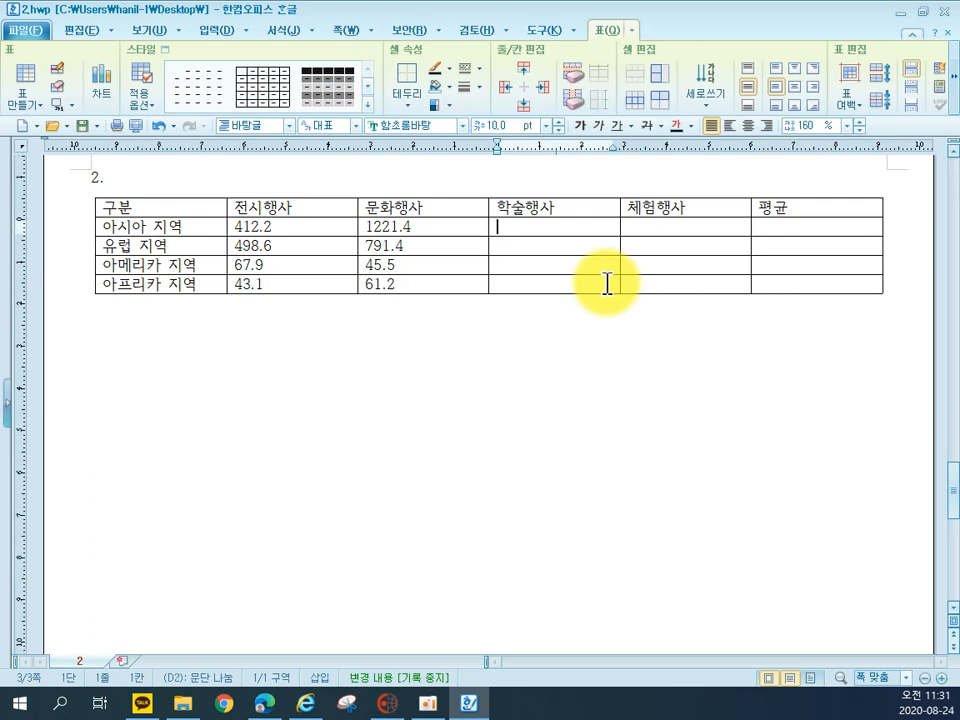
pyautogui.write('97')
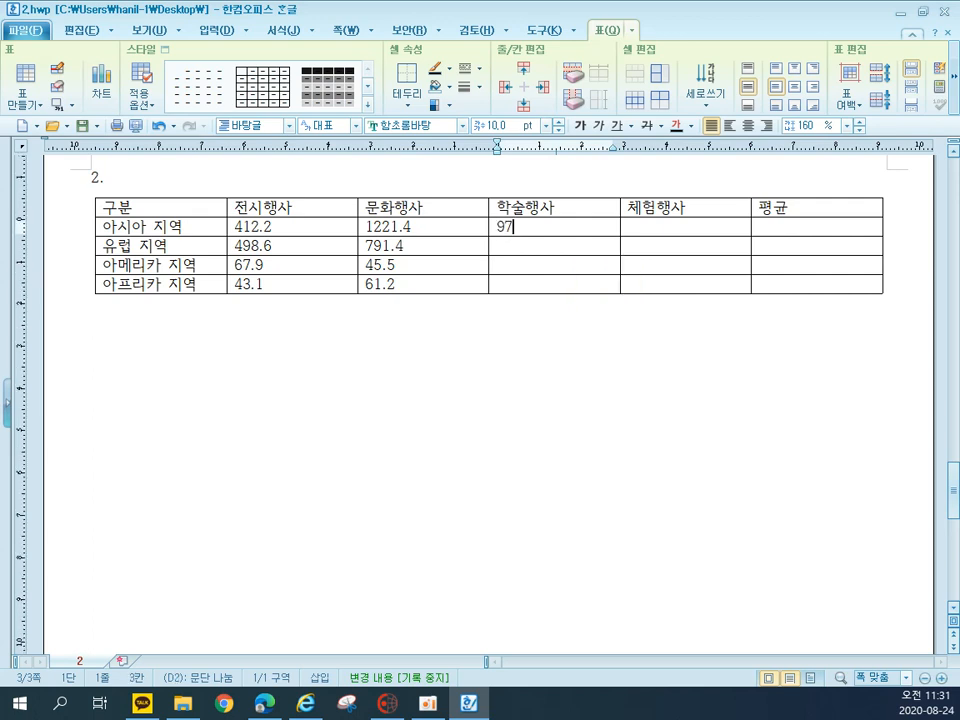
pyautogui.press('Down')
pyautogui.write('956')
pyautogui.press('Down')
pyautogui.press('Down')
pyautogui.write('89')
# Fill the 체험행사 column from the 아시아 row downward with 2331.4, 459.8, 49.8 and 93.5, and leave the table
pyautogui.press('Right')
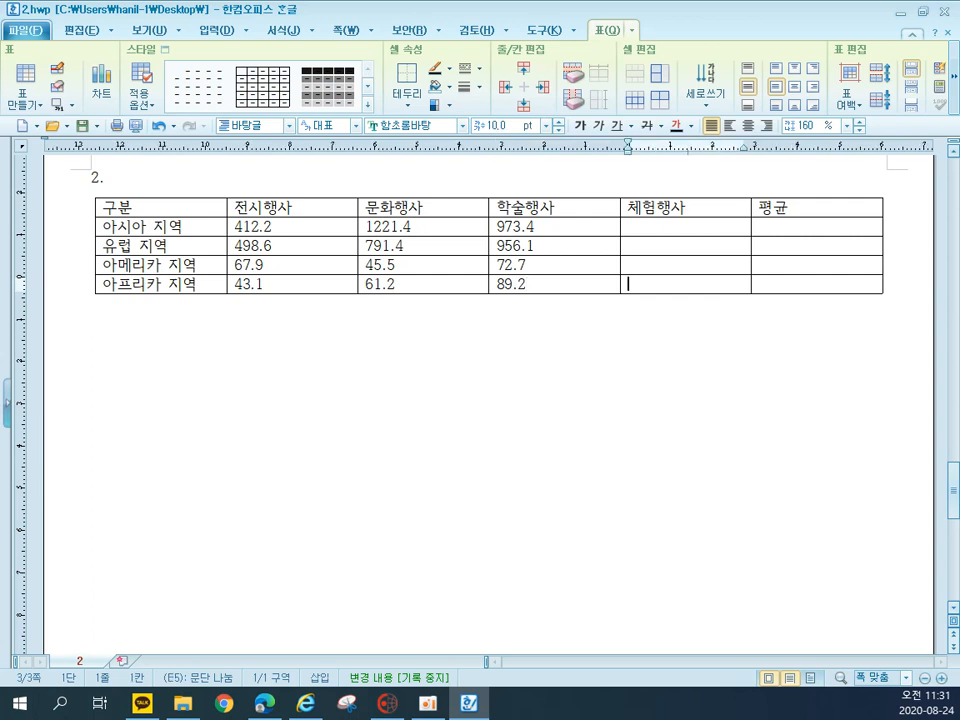
pyautogui.press('Up')
pyautogui.press('Up')
pyautogui.press('Up')
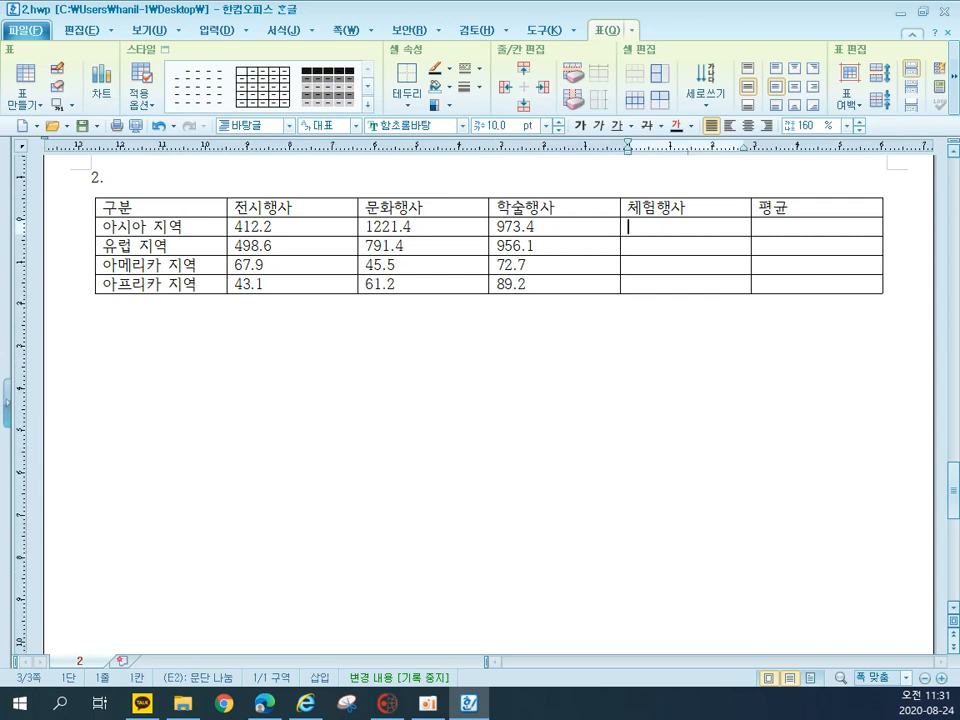
pyautogui.press('Down')
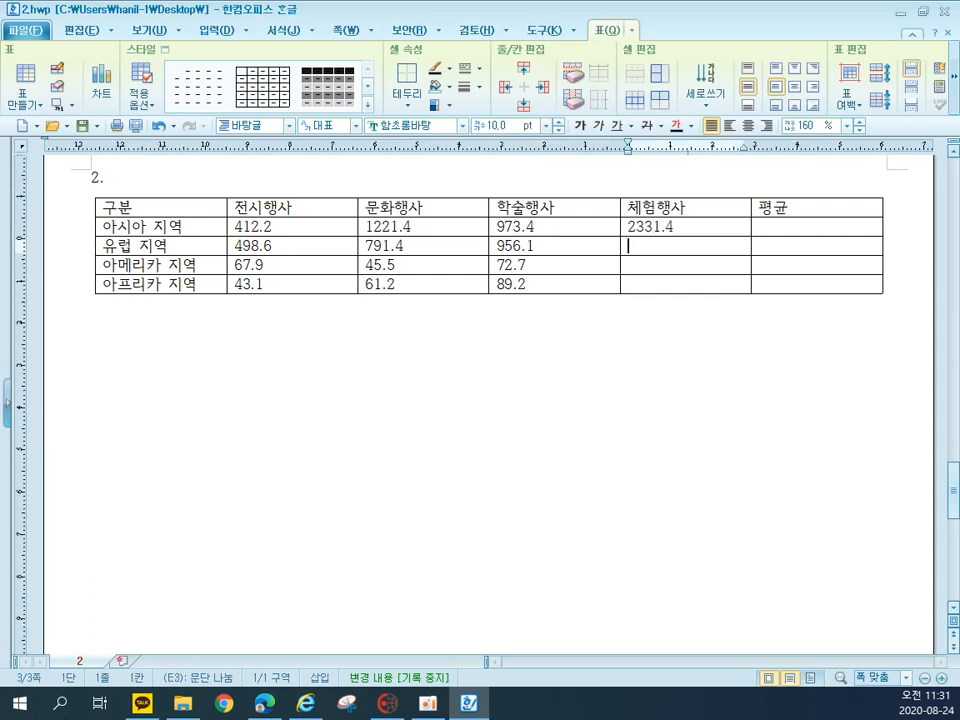
pyautogui.write('459.8')
pyautogui.press('Down')
pyautogui.write('4')
pyautogui.press('Down')
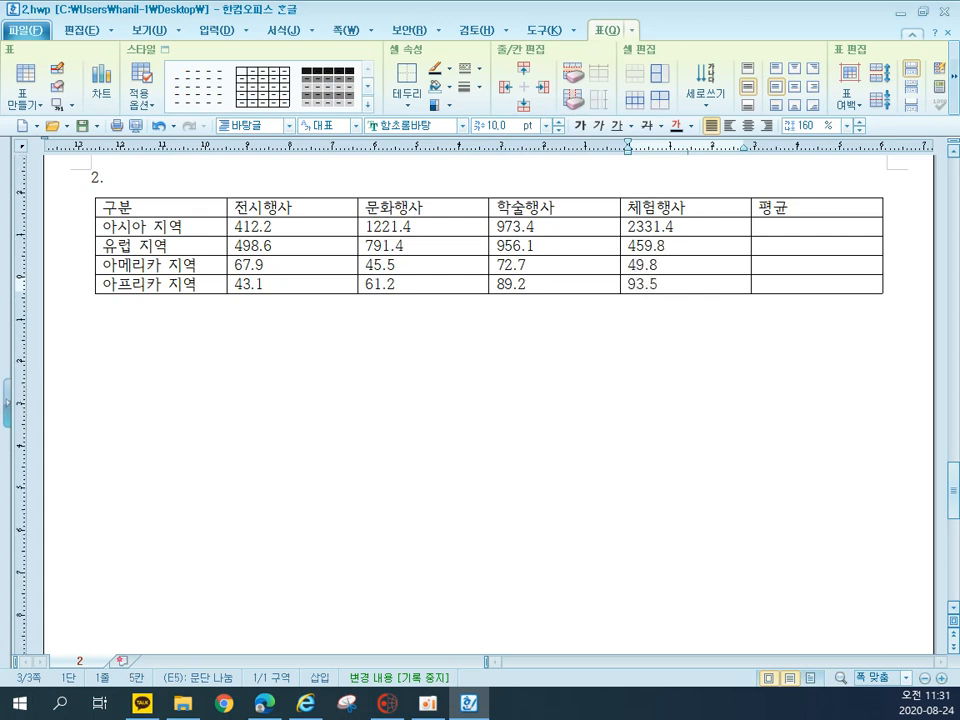
pyautogui.click(419, 424)
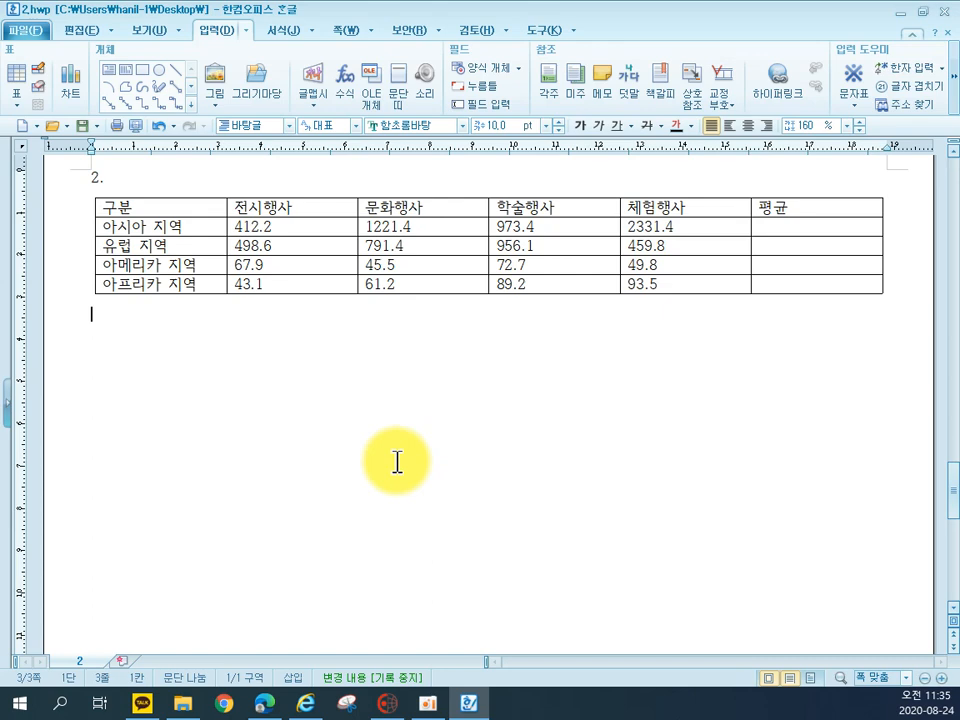
# Set the font of all table cells to 궁서 and center their text
pyautogui.moveTo(180, 210); pyautogui.dragTo(850, 287)
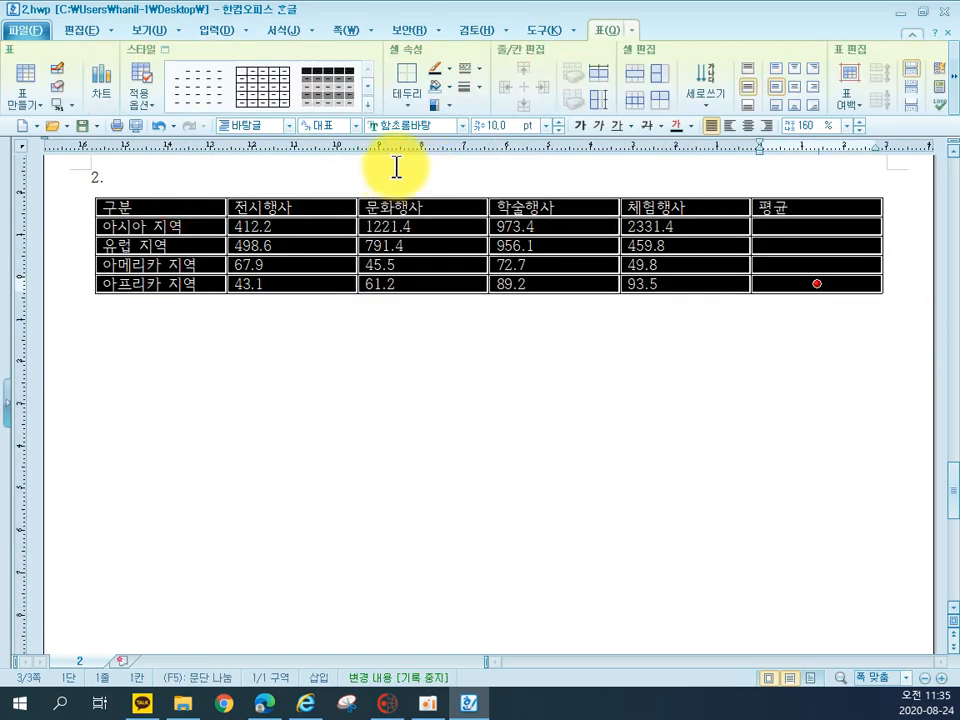
pyautogui.click(462, 125)
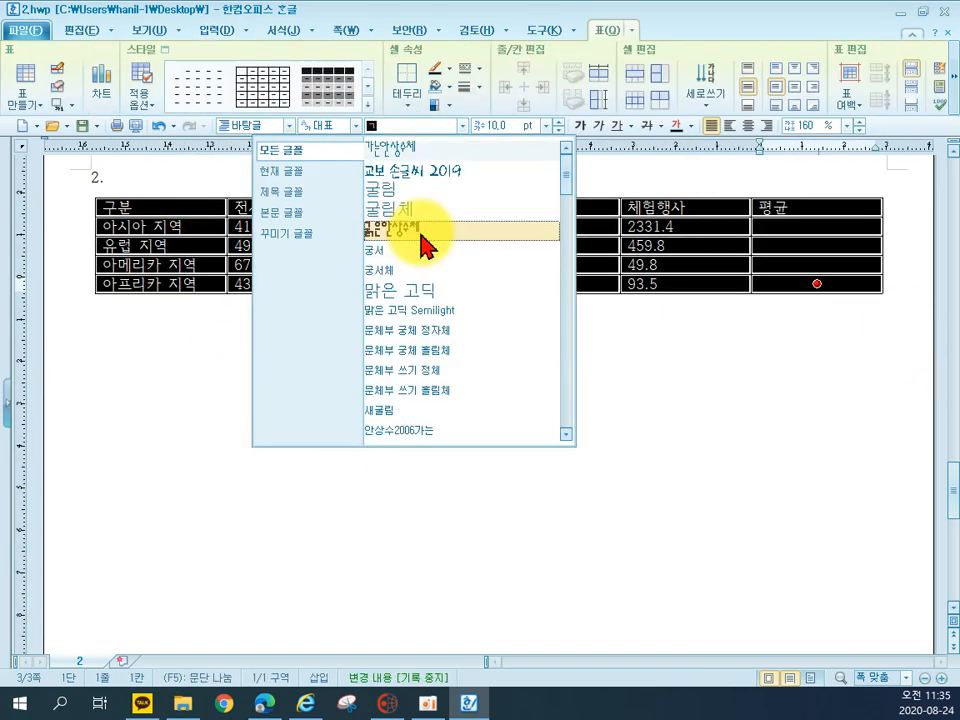
pyautogui.click(405, 252)
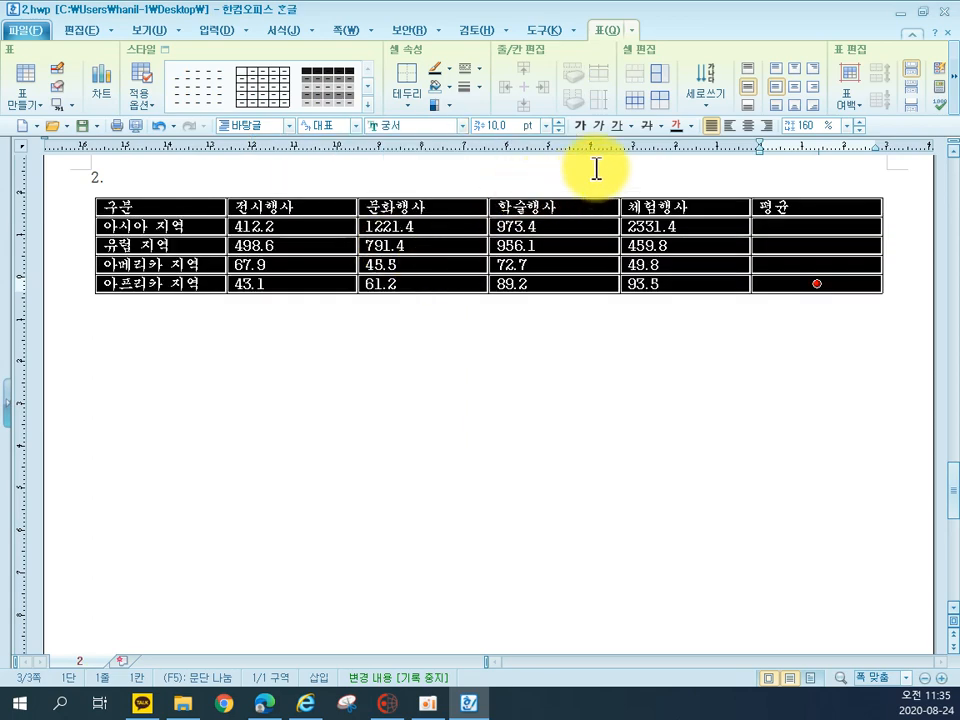
pyautogui.click(748, 125)
# Right-align the number cells, including the empty 평균 column, and add thousands separator commas to them
pyautogui.moveTo(315, 231); pyautogui.dragTo(785, 285)
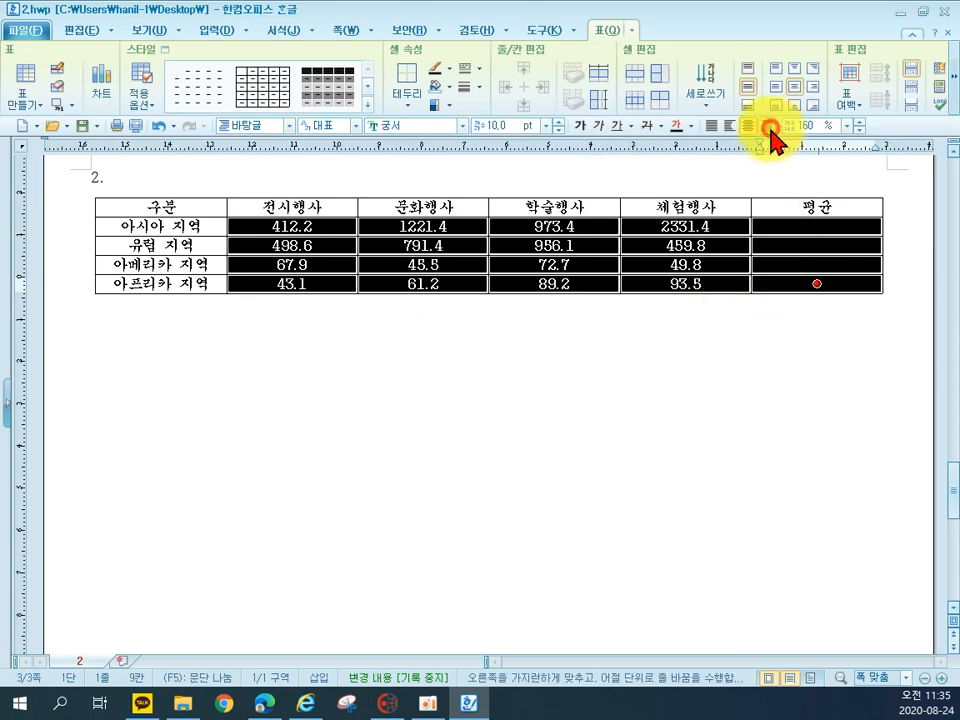
pyautogui.click(766, 125)
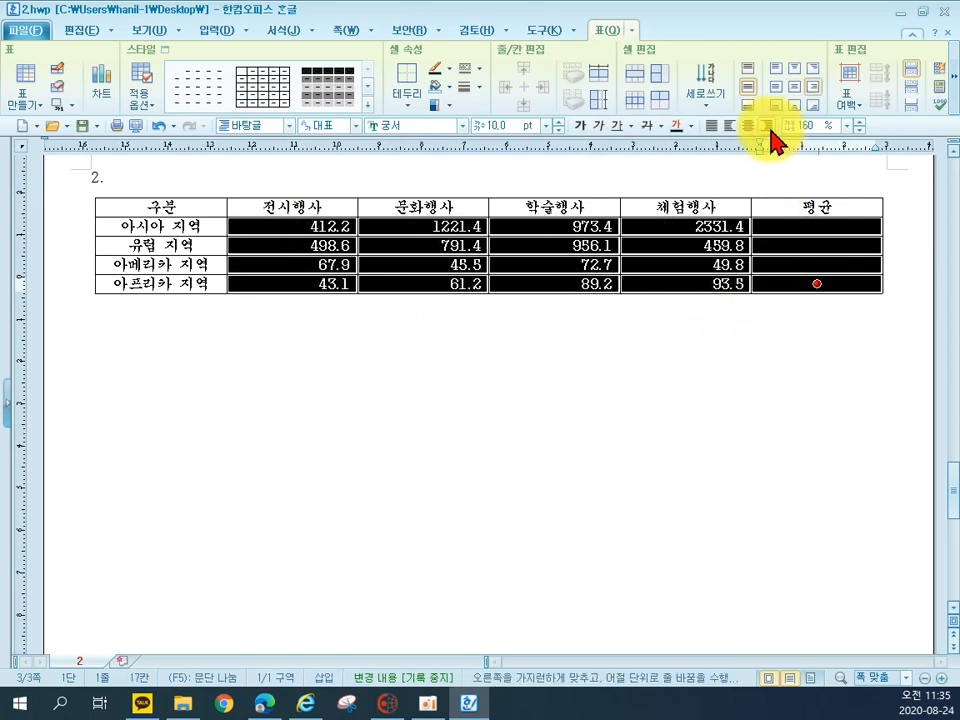
pyautogui.rightClick(531, 249)
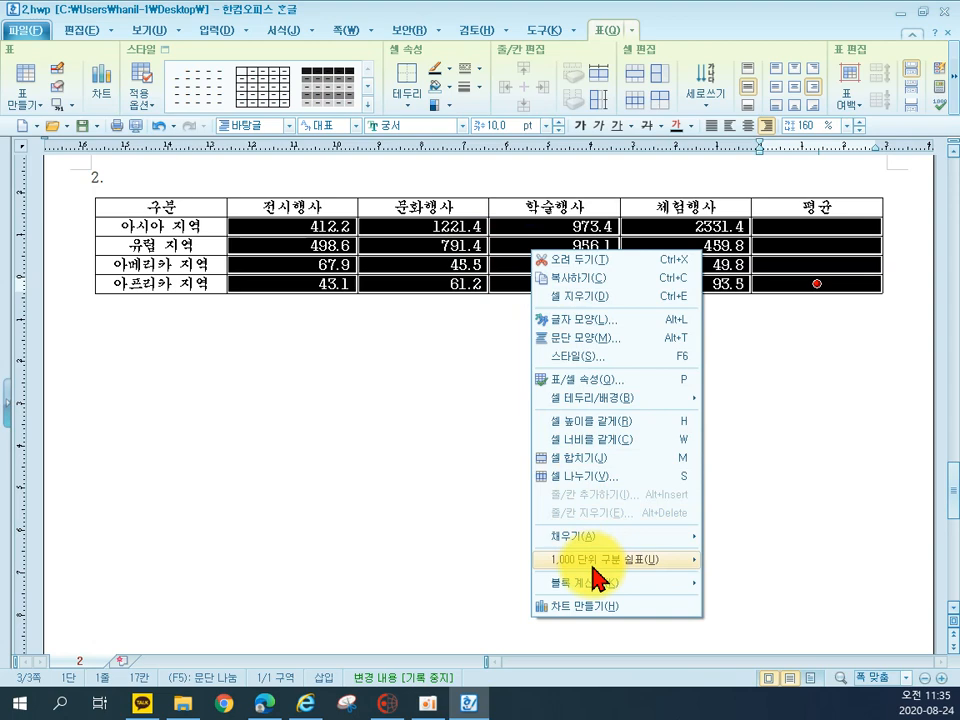
pyautogui.moveTo(596, 565)
pyautogui.click(738, 563)
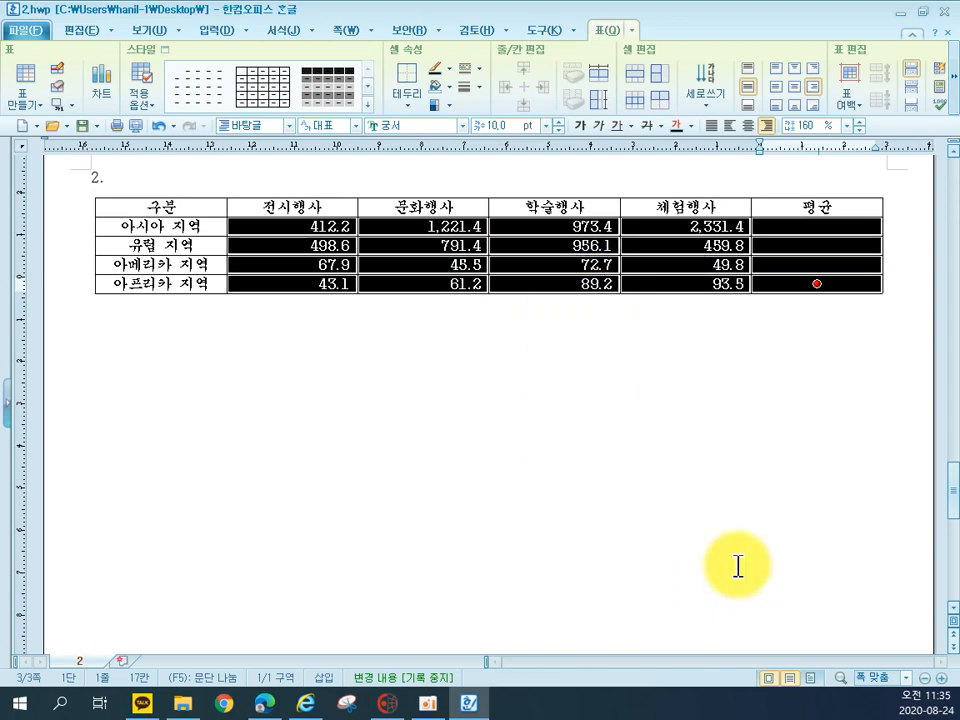
# Fill the cells from the 구분 header through the 체험행사 column, down to the 유럽 지역 row, with a yellow background
pyautogui.click(426, 513)
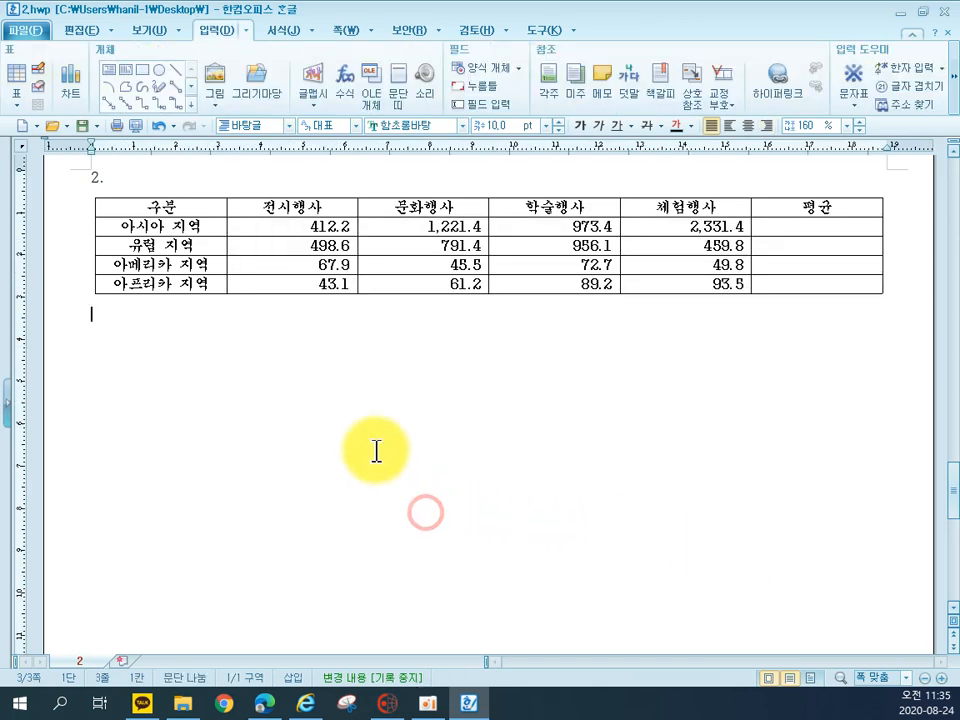
pyautogui.moveTo(155, 210); pyautogui.dragTo(666, 245)
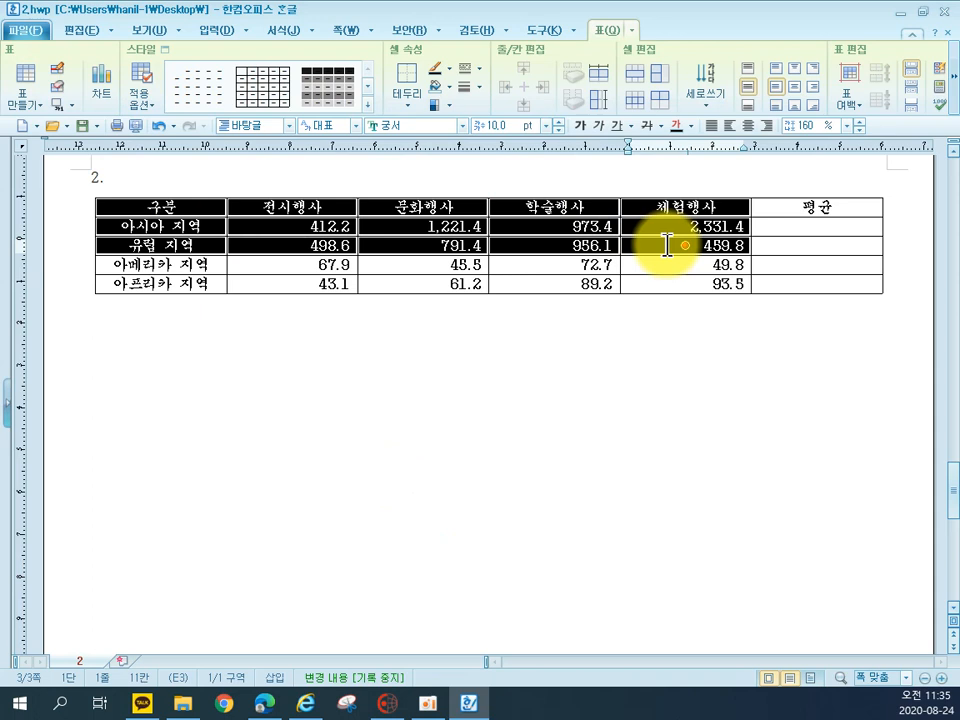
pyautogui.press('c')
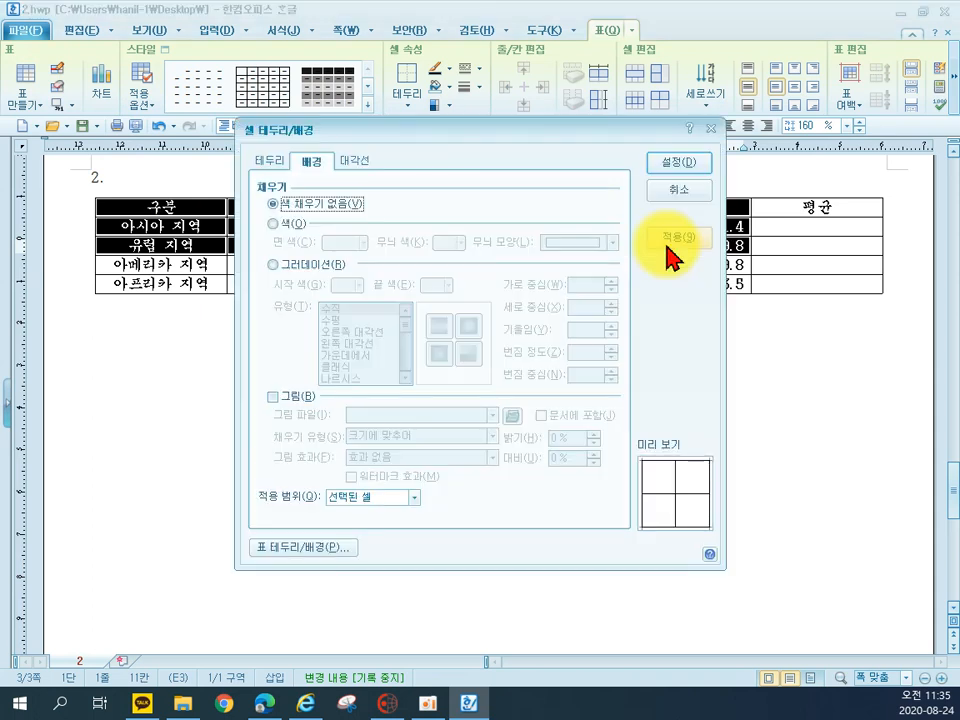
pyautogui.click(282, 222)
pyautogui.click(350, 243)
pyautogui.click(373, 297)
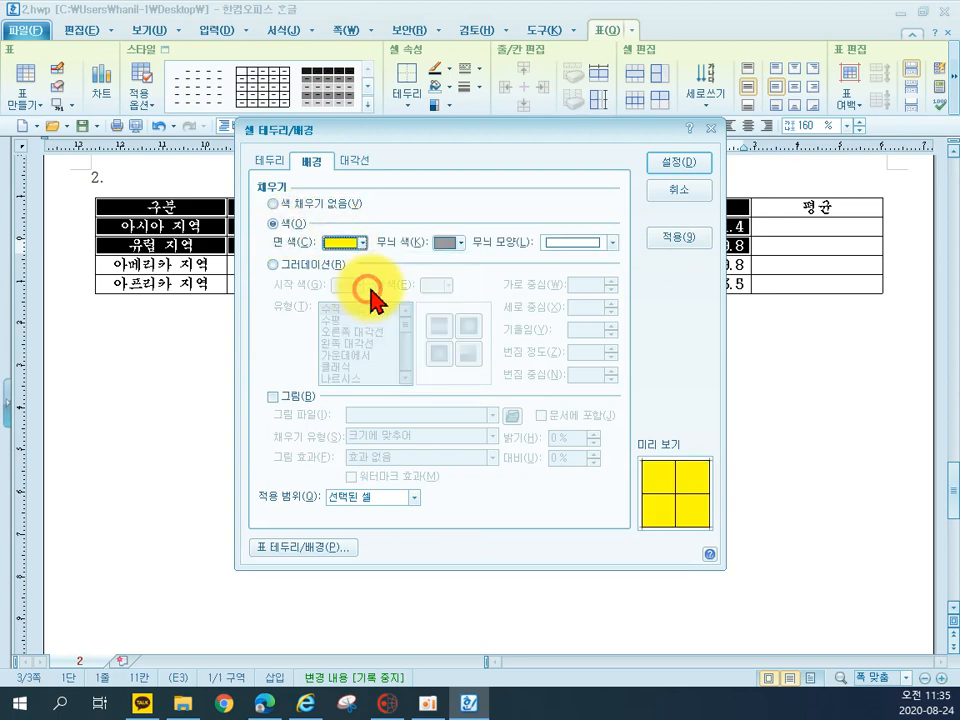
pyautogui.click(668, 165)
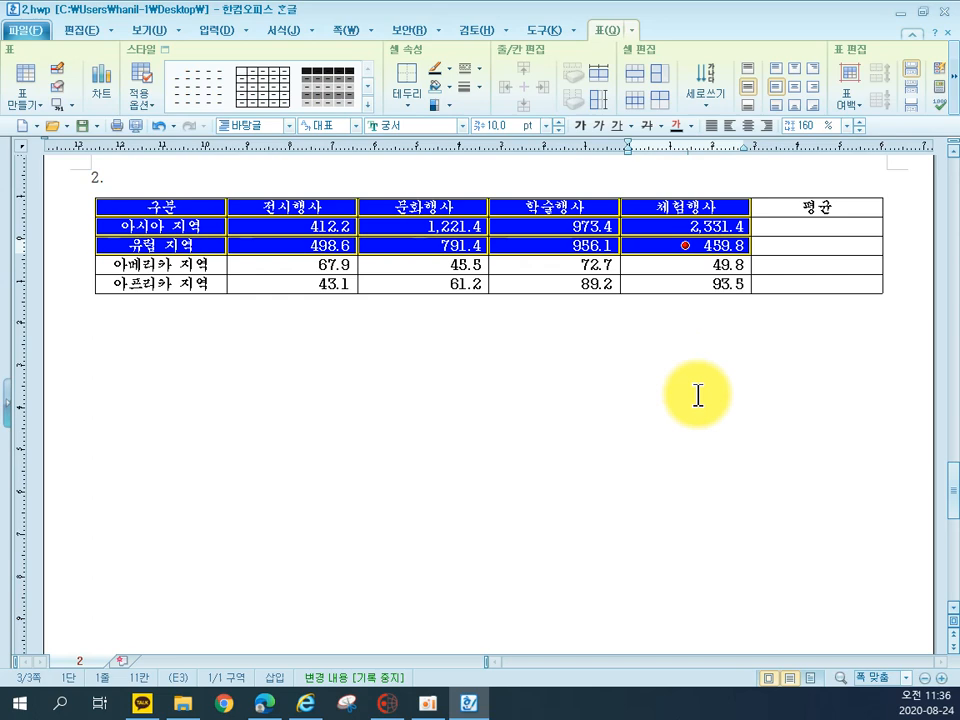
pyautogui.click(697, 395)
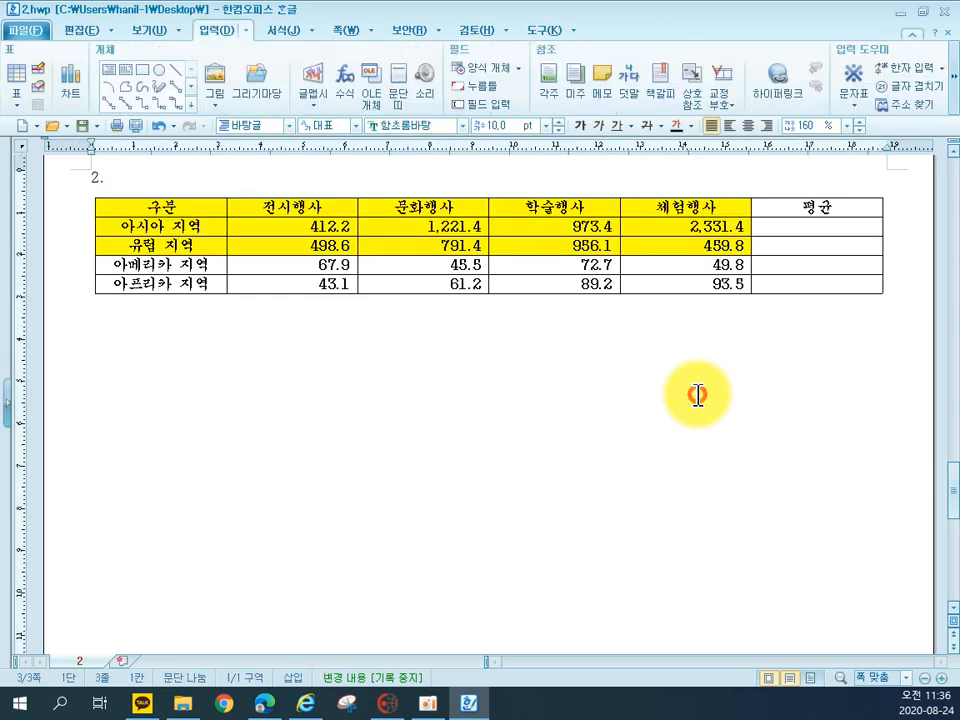
# Calculate the 평균 cells of the 아시아 지역 and 유럽 지역 rows with the block average formula
pyautogui.click(267, 228)
pyautogui.moveTo(267, 228); pyautogui.dragTo(810, 236)
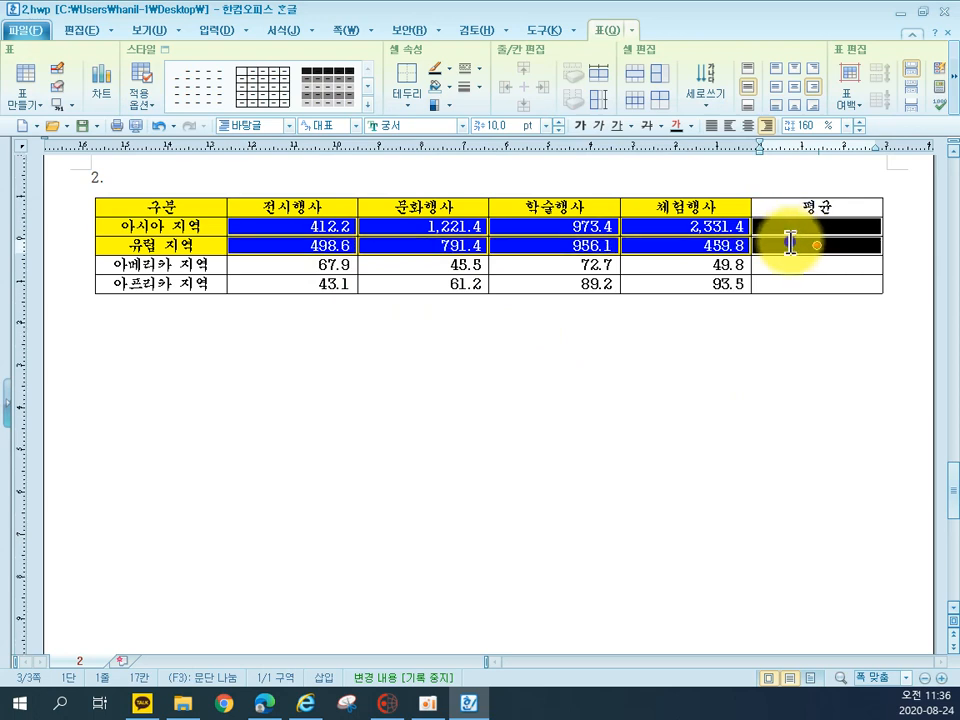
pyautogui.rightClick(790, 243)
pyautogui.moveTo(898, 576)
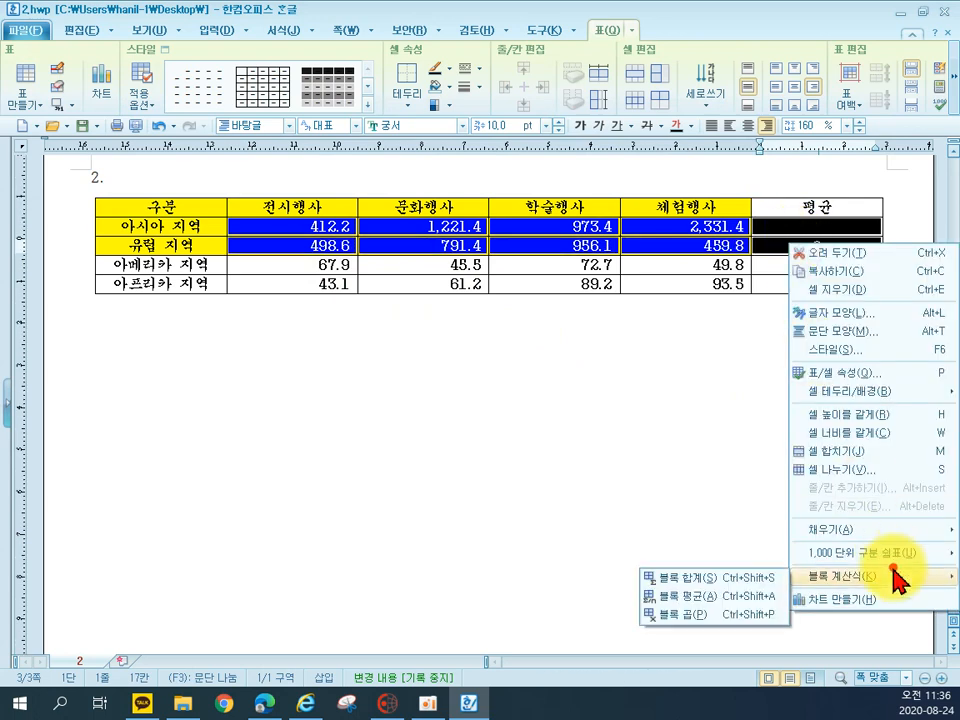
pyautogui.click(750, 595)
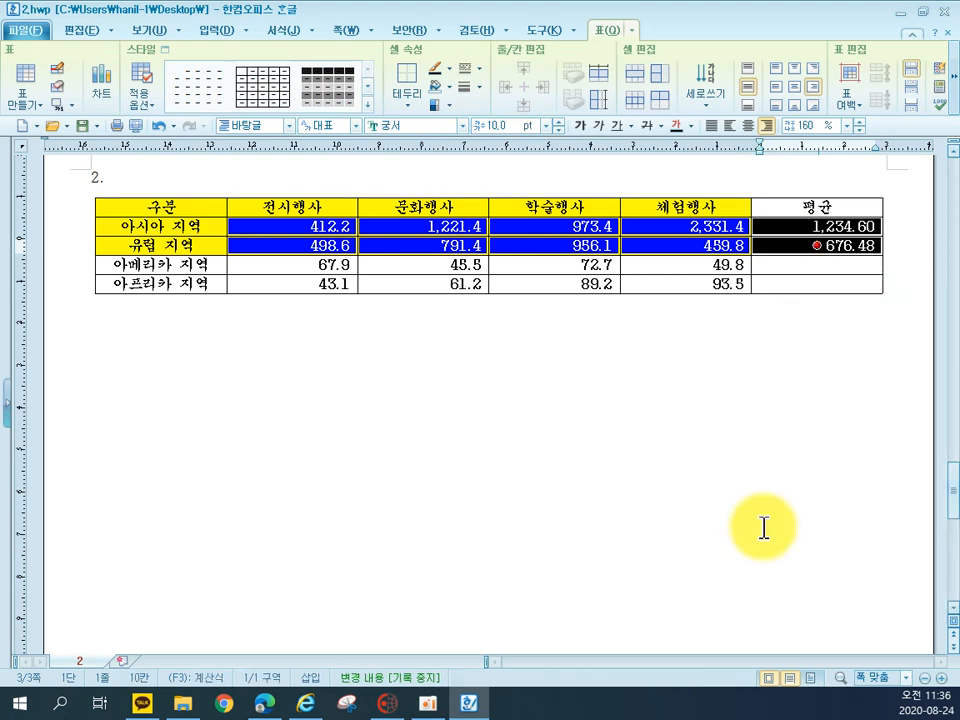
# Add a caption above the table and replace its default label with "세계옹기엑스포 지역별 참가현황(단위 : 명)"
pyautogui.click(71, 107)
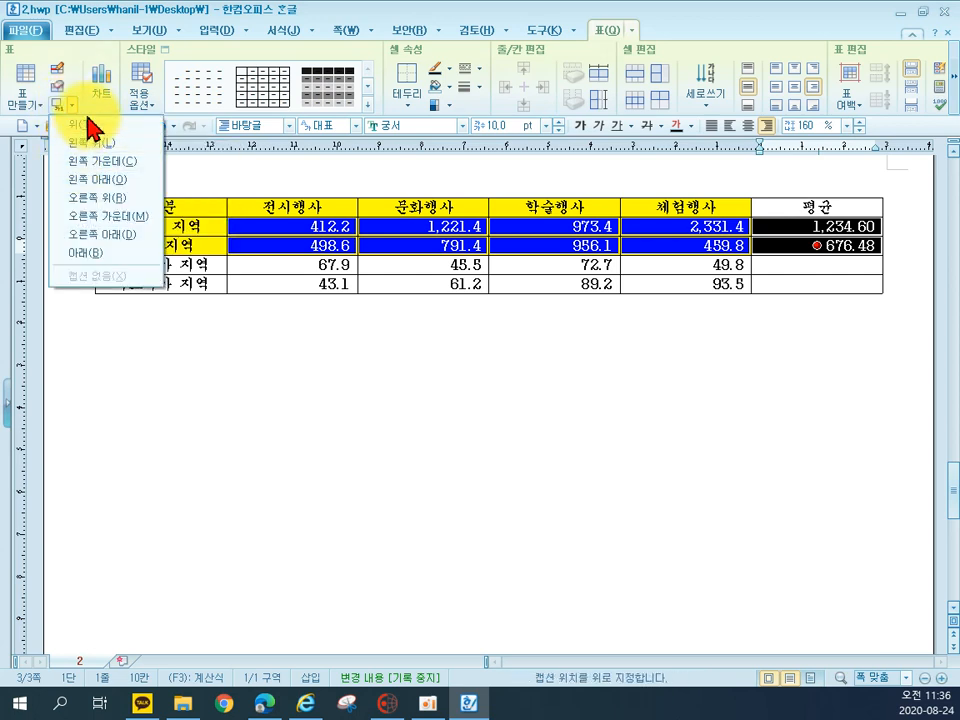
pyautogui.click(82, 143)
pyautogui.moveTo(133, 208); pyautogui.dragTo(97, 209)
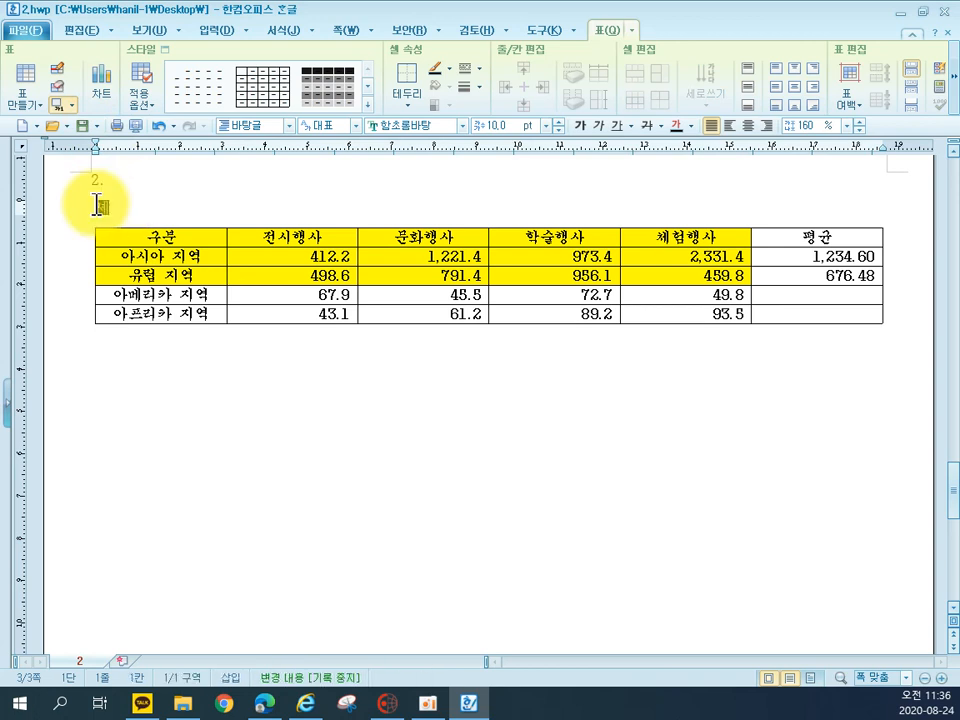
pyautogui.write('셀')
pyautogui.write('색')
pyautogui.write('옹기엑스포')
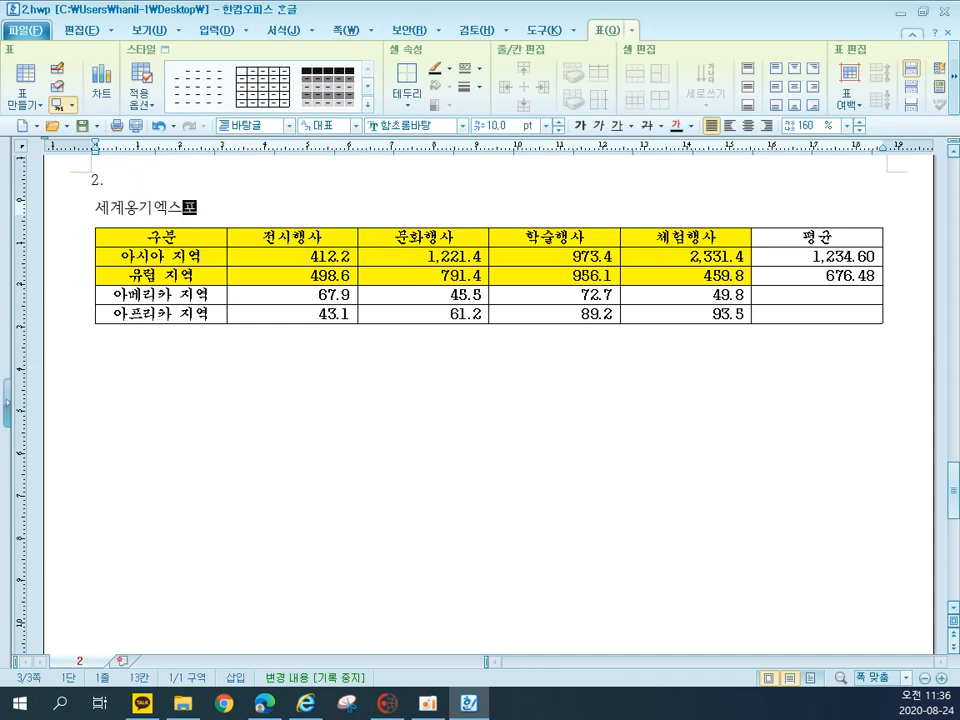
pyautogui.write(' 지역별 ')
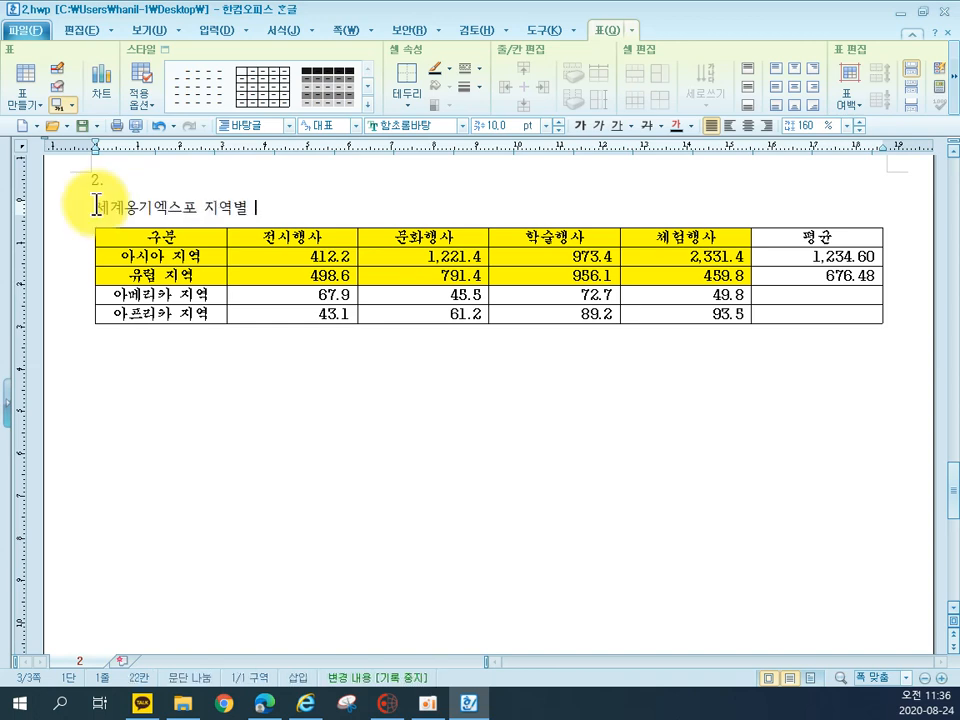
pyautogui.write('참가현호황(단위 L:')
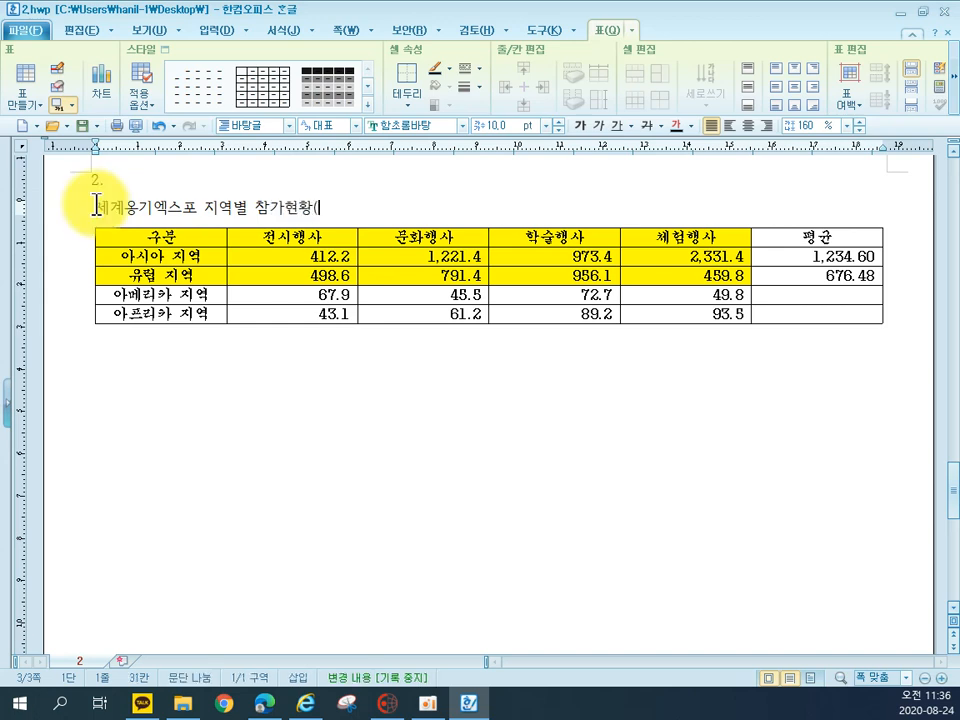
pyautogui.press('BackSpace')
pyautogui.press('BackSpace')
pyautogui.press('BackSpace')
pyautogui.write(':')
pyautogui.hotkey('shift', 'Left')
pyautogui.press('Right')
pyautogui.press('BackSpace')
pyautogui.write(': 명)')
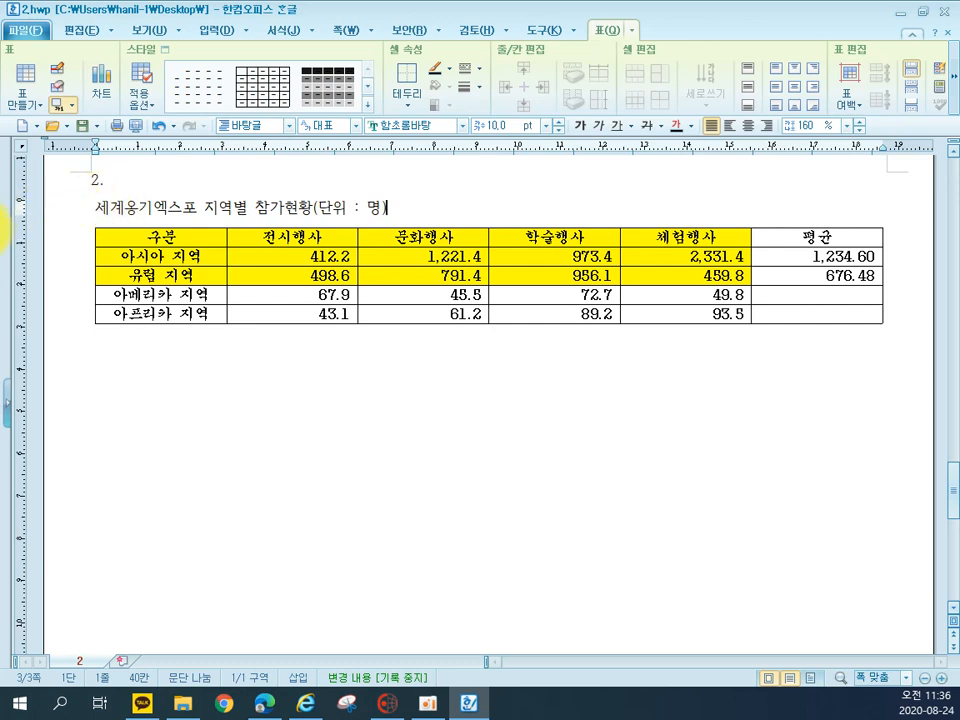
# Set the table caption's font to 궁서 and right-align it
pyautogui.moveTo(96, 210); pyautogui.dragTo(386, 211)
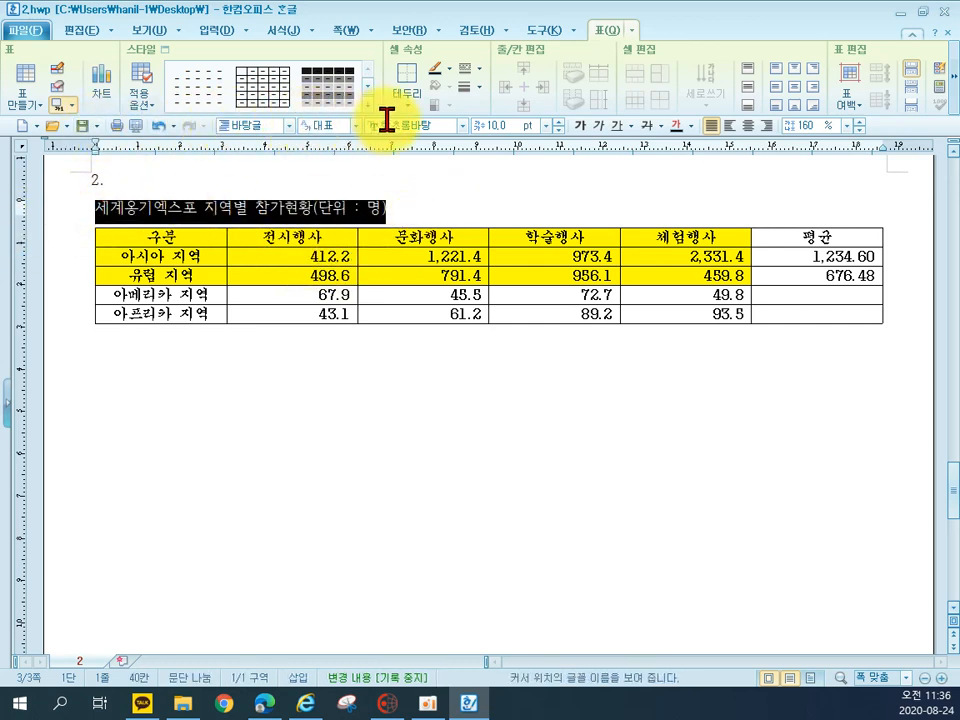
pyautogui.click(416, 128)
pyautogui.write('ㄱ')
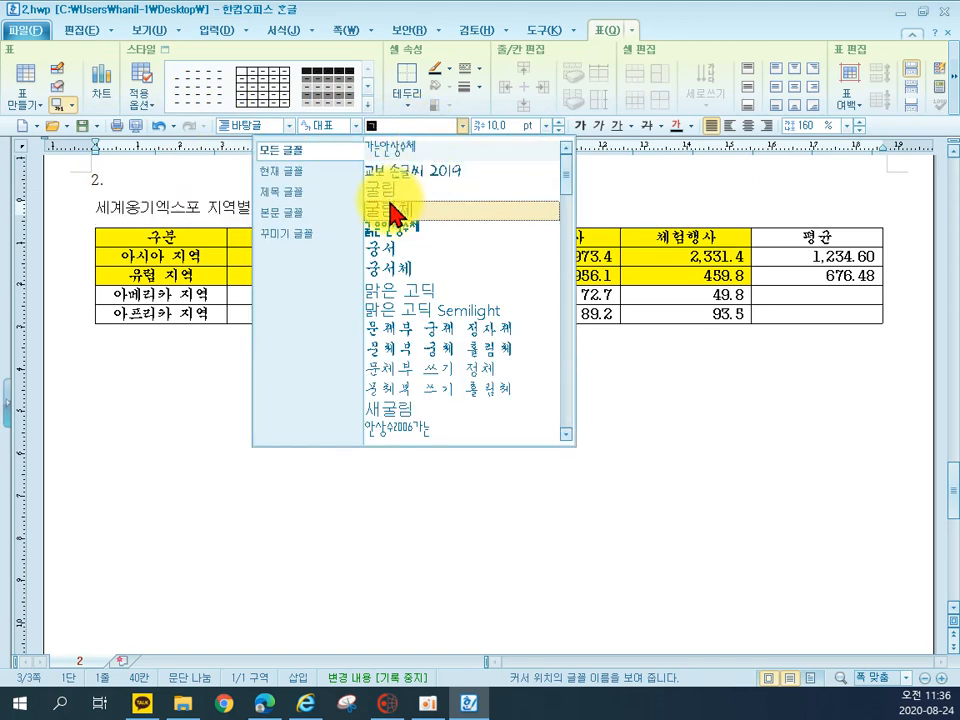
pyautogui.click(392, 250)
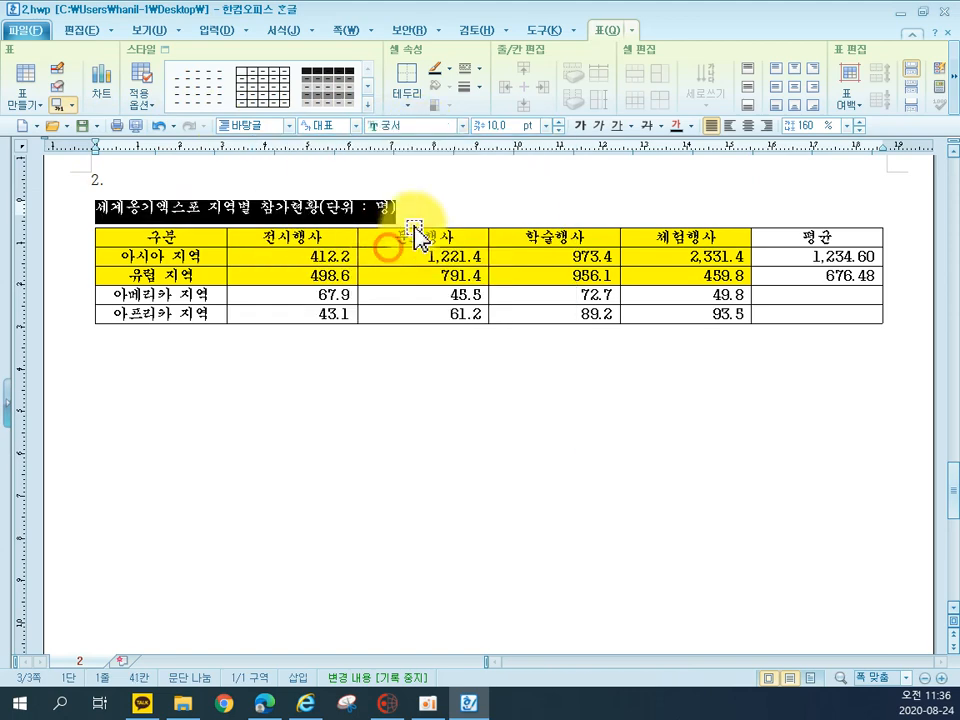
pyautogui.click(766, 125)
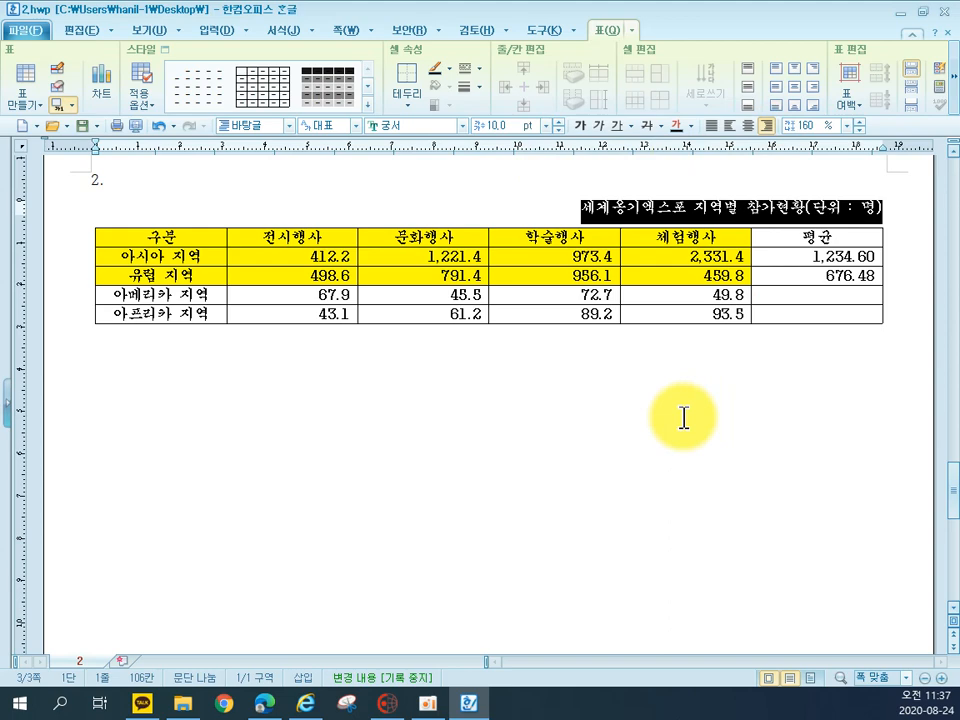
pyautogui.click(683, 418)
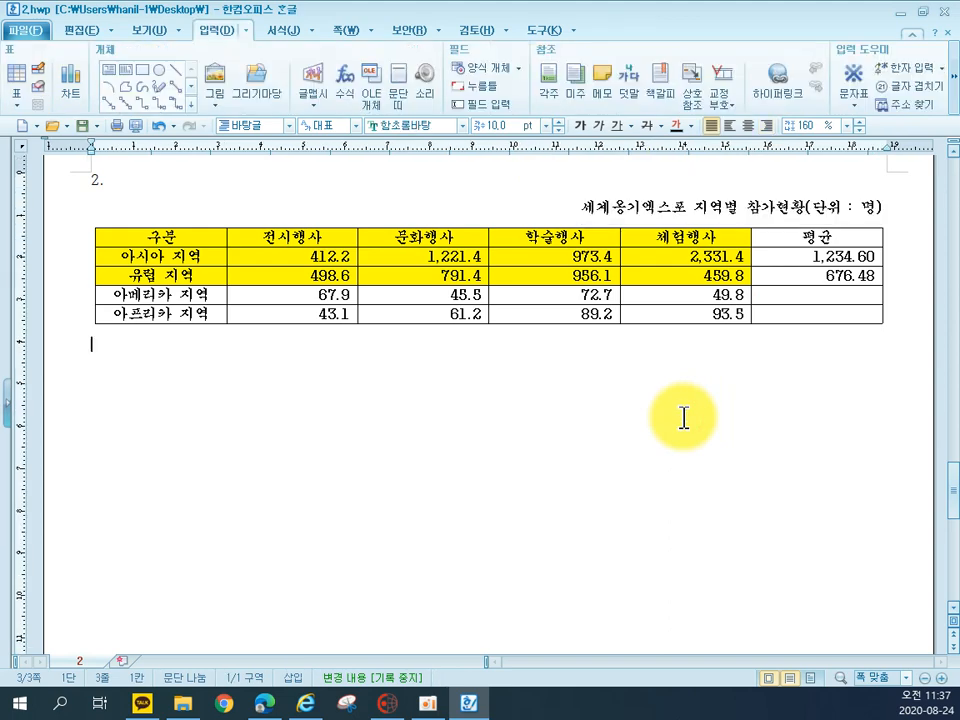
# Apply a double-line border to the outside edges of the whole table
pyautogui.moveTo(165, 237); pyautogui.dragTo(902, 328)
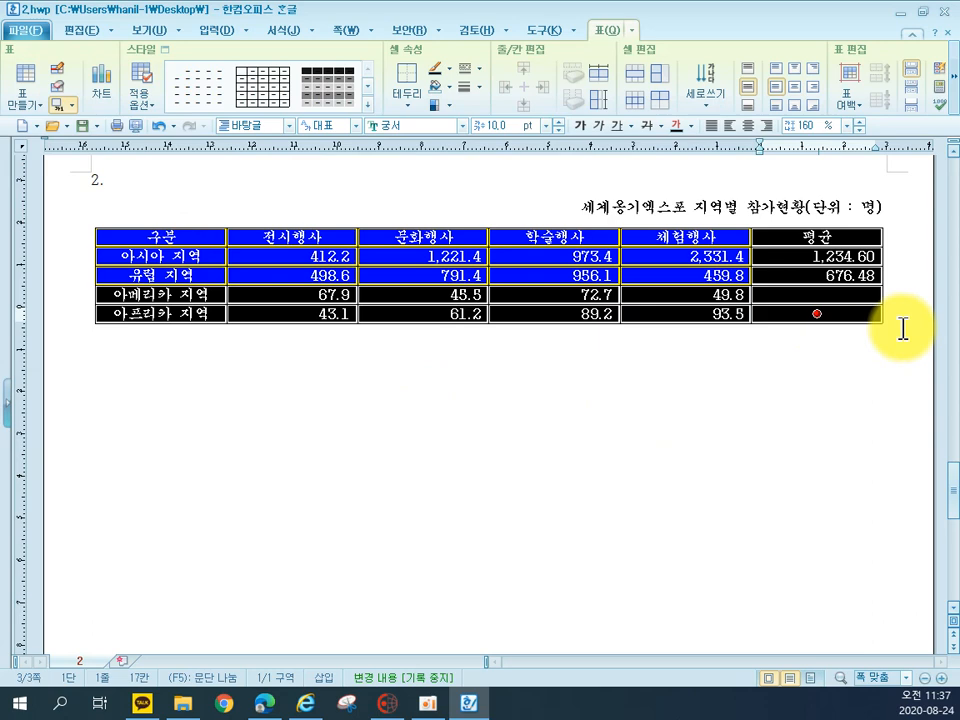
pyautogui.press('c')
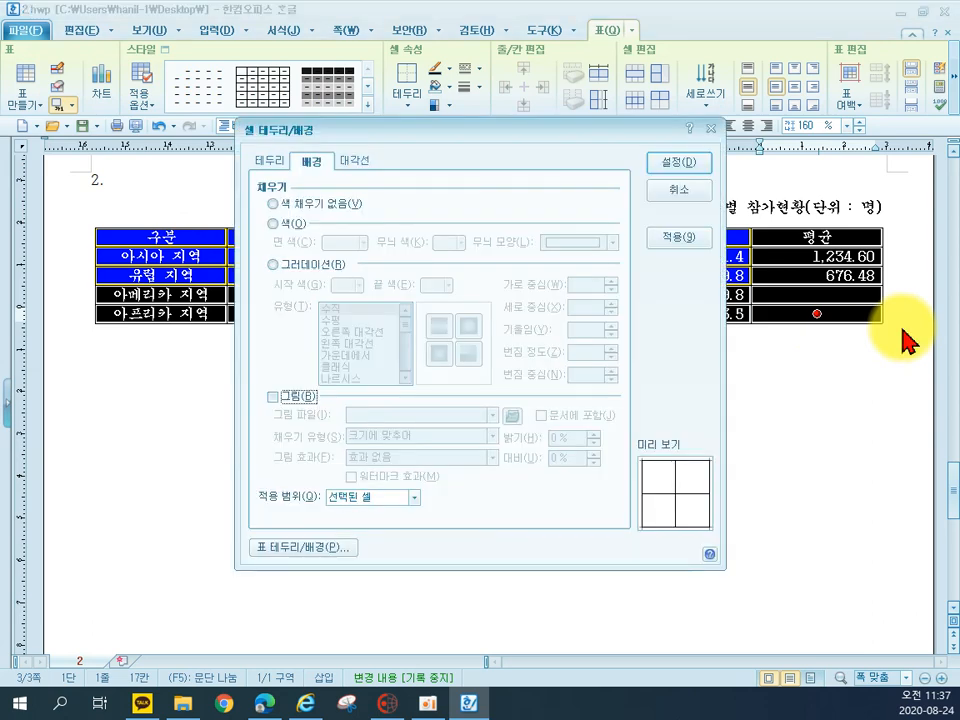
pyautogui.click(268, 161)
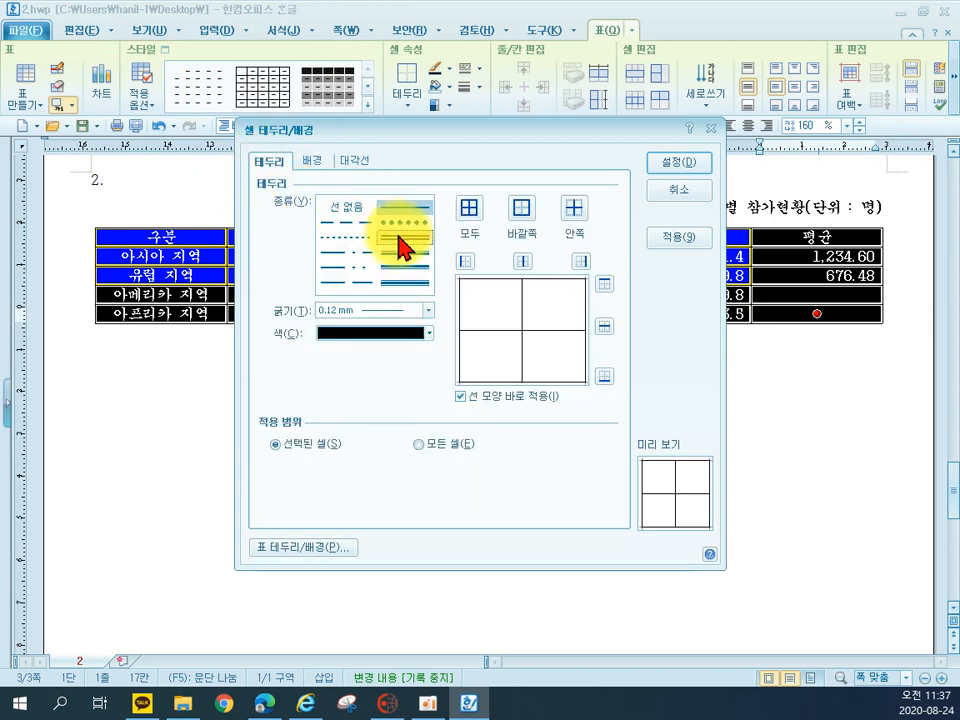
pyautogui.click(521, 212)
pyautogui.click(700, 163)
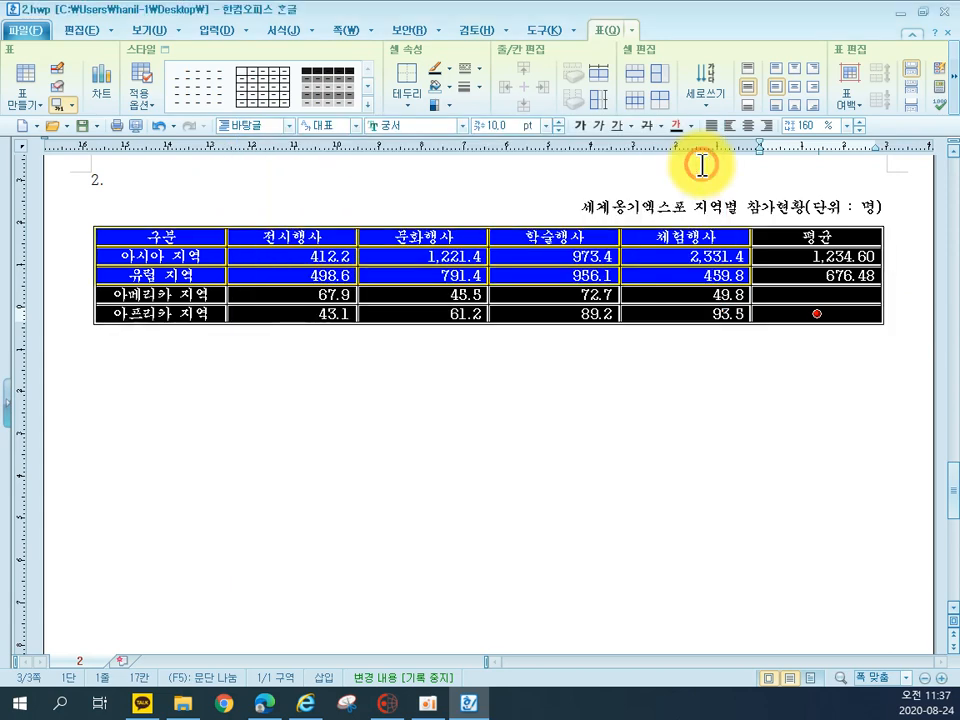
pyautogui.click(536, 484)
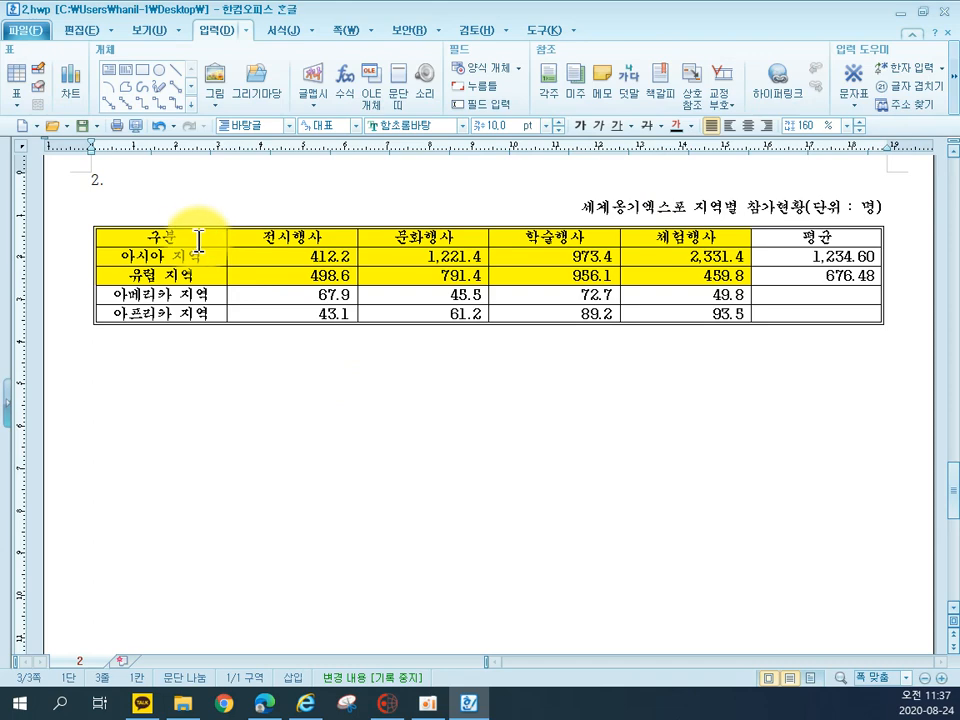
# Apply a 0.5 mm double line to the bottom border of the table's header row
pyautogui.moveTo(182, 236); pyautogui.dragTo(787, 233)
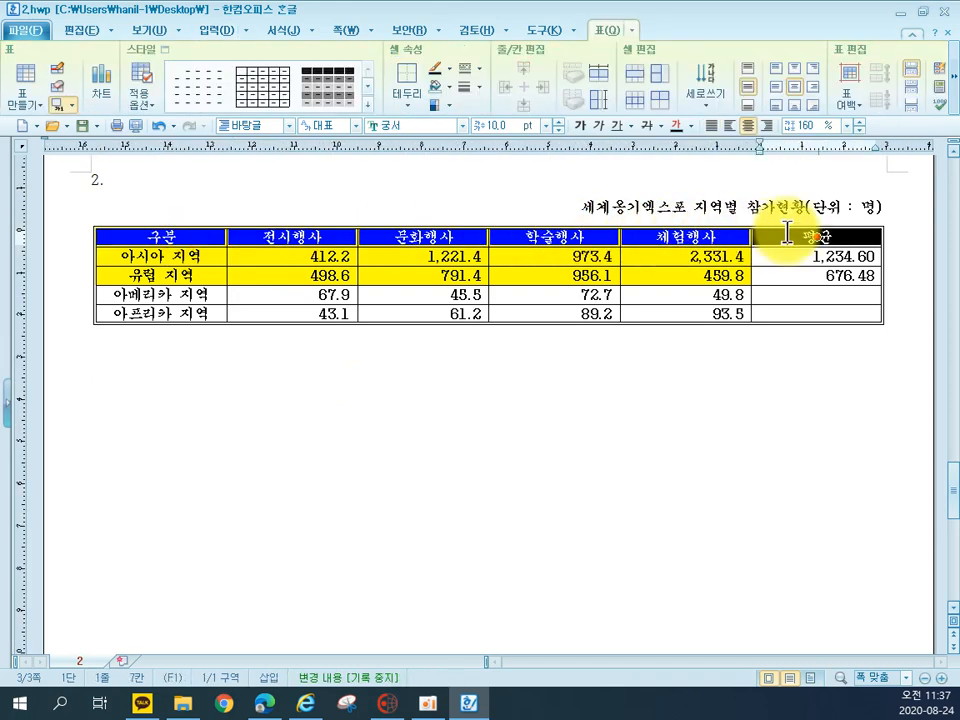
pyautogui.press('l')
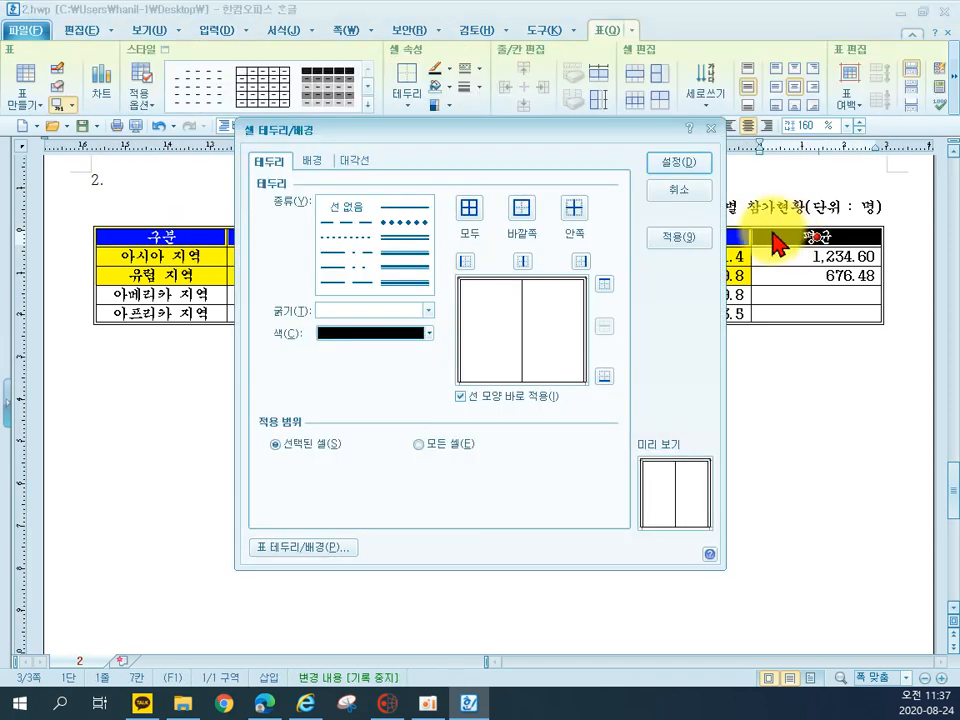
pyautogui.click(390, 235)
pyautogui.click(603, 376)
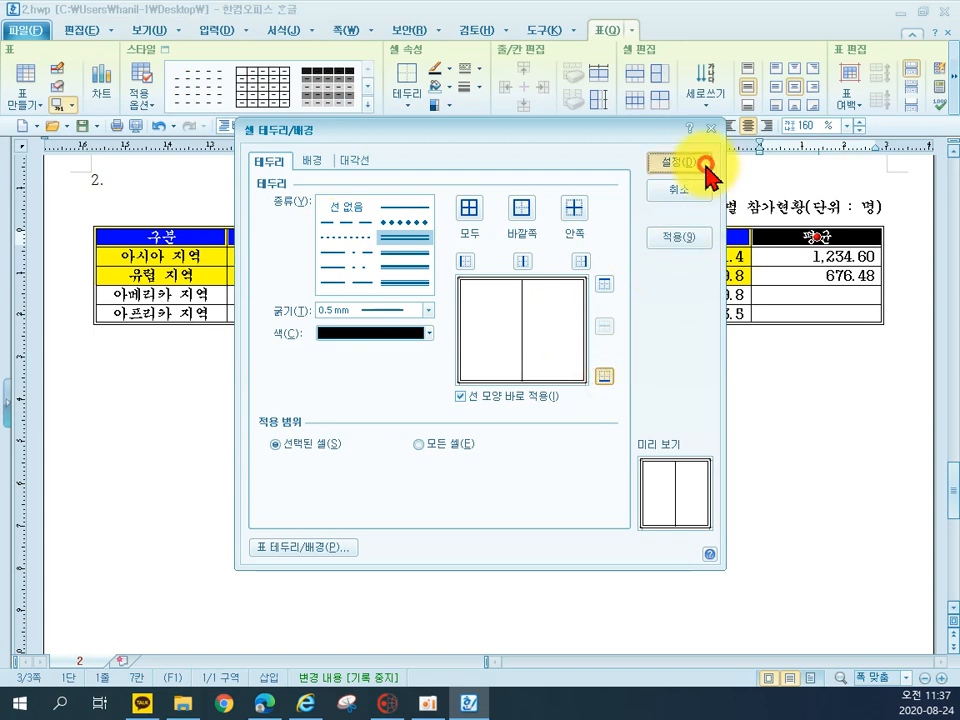
pyautogui.click(676, 161)
pyautogui.click(764, 503)
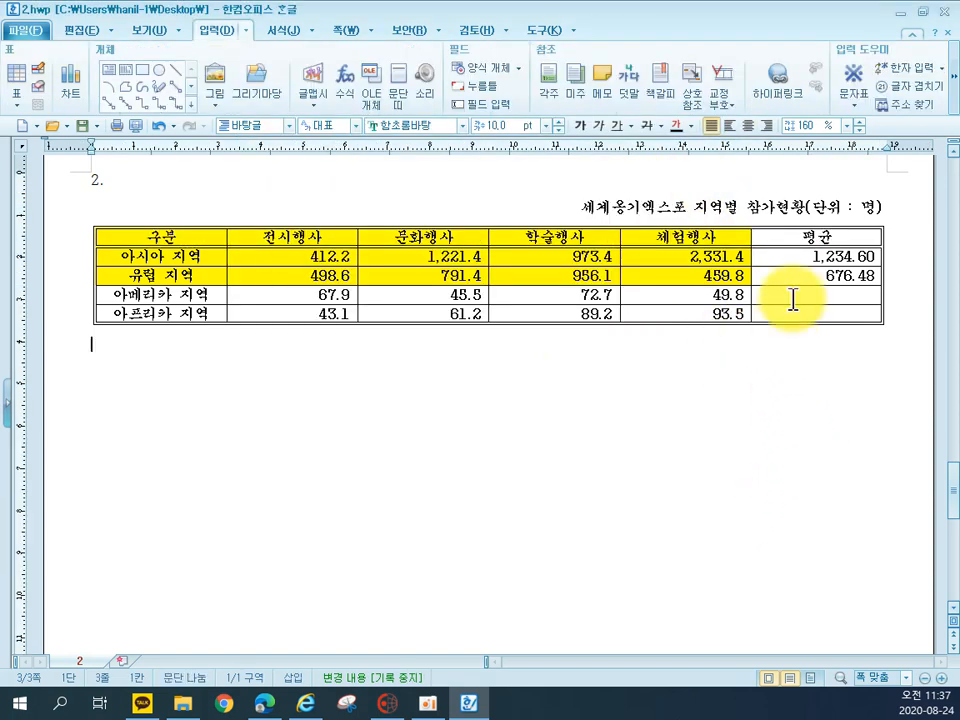
# Add a single rising (/) diagonal line to the two empty 평균 cells of the 아메리카 and 아프리카 rows
pyautogui.click(793, 301)
pyautogui.moveTo(793, 301); pyautogui.dragTo(793, 316)
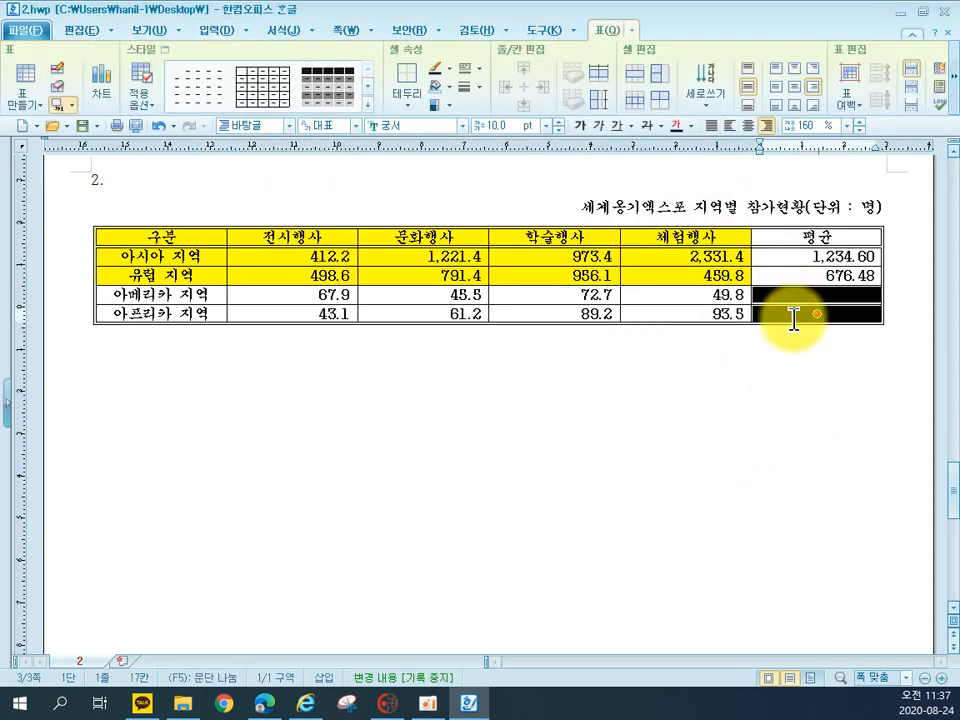
pyautogui.press('l')
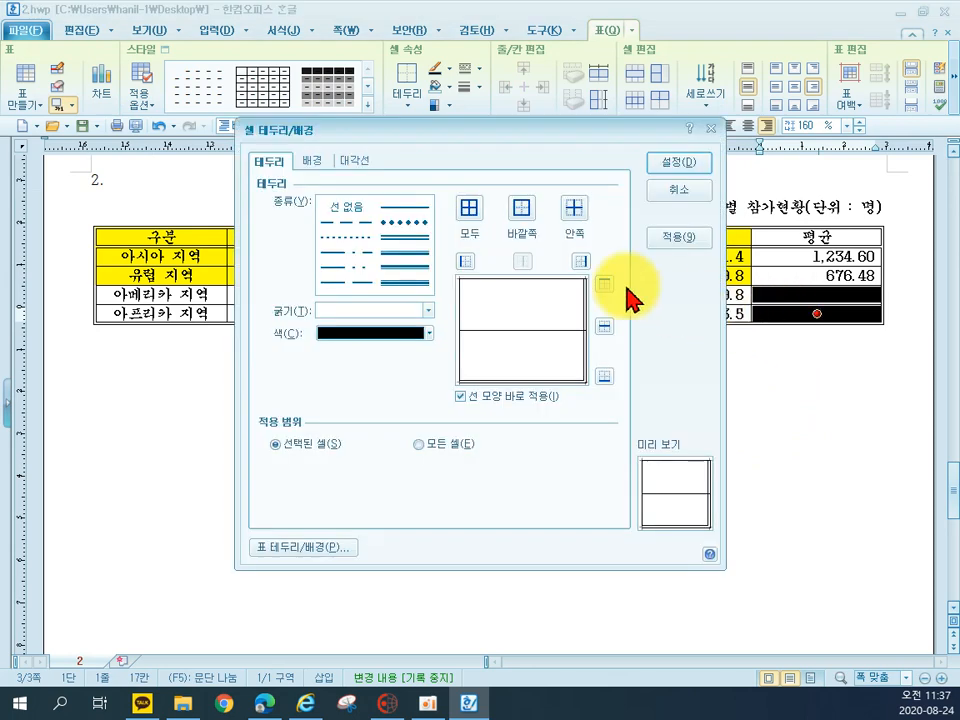
pyautogui.click(359, 162)
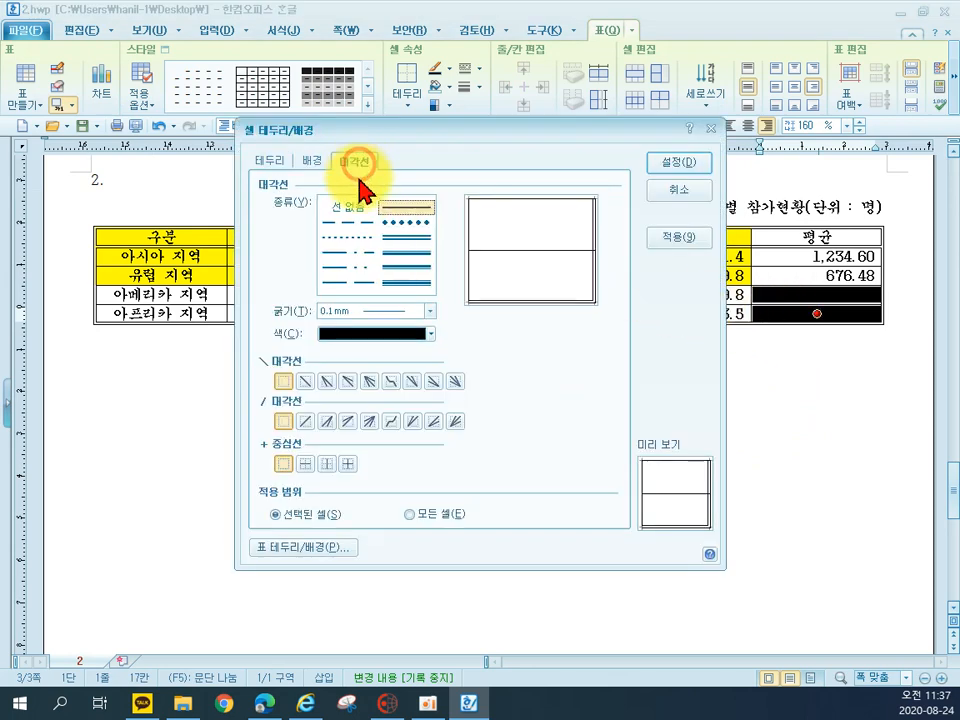
pyautogui.click(305, 421)
pyautogui.click(700, 163)
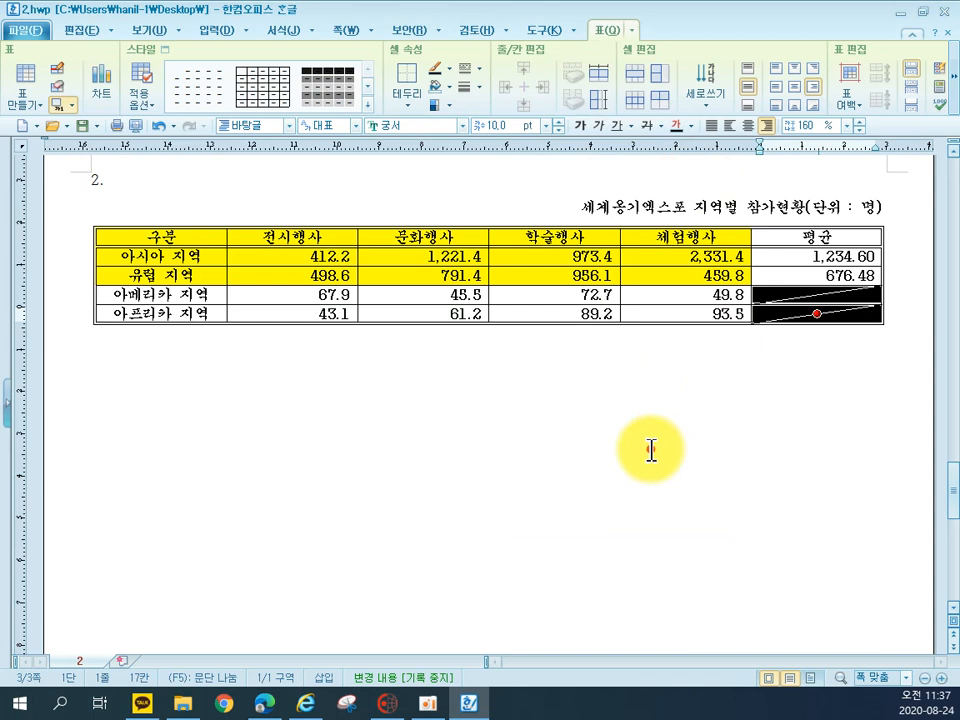
pyautogui.click(651, 451)
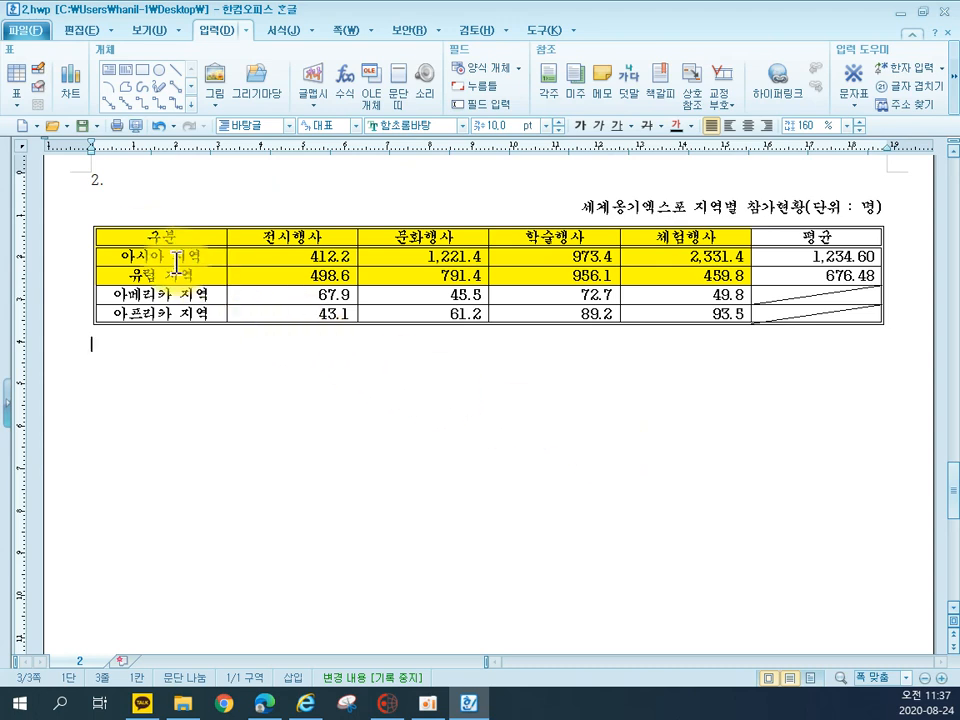
# Insert a chart from the yellow header, 아시아 지역 and 유럽 지역 cells, leaving out the 평균 column
pyautogui.moveTo(140, 236); pyautogui.dragTo(651, 276)
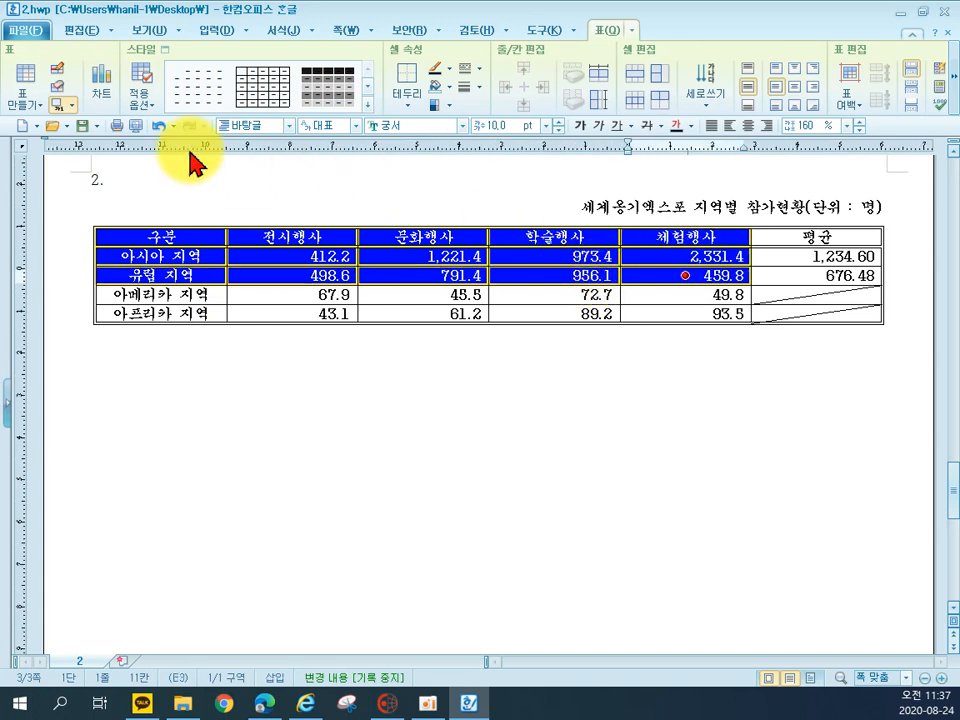
pyautogui.click(98, 84)
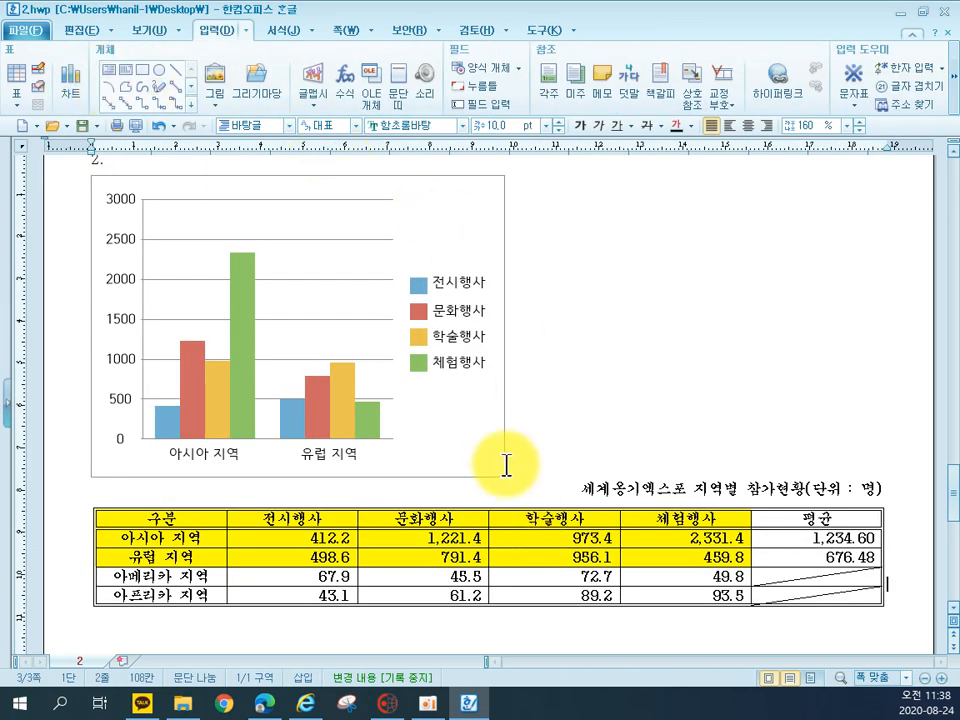
# Set the chart to be treated as a character and widen it to about 187 mm to match the table
pyautogui.click(467, 422)
pyautogui.click(947, 80)
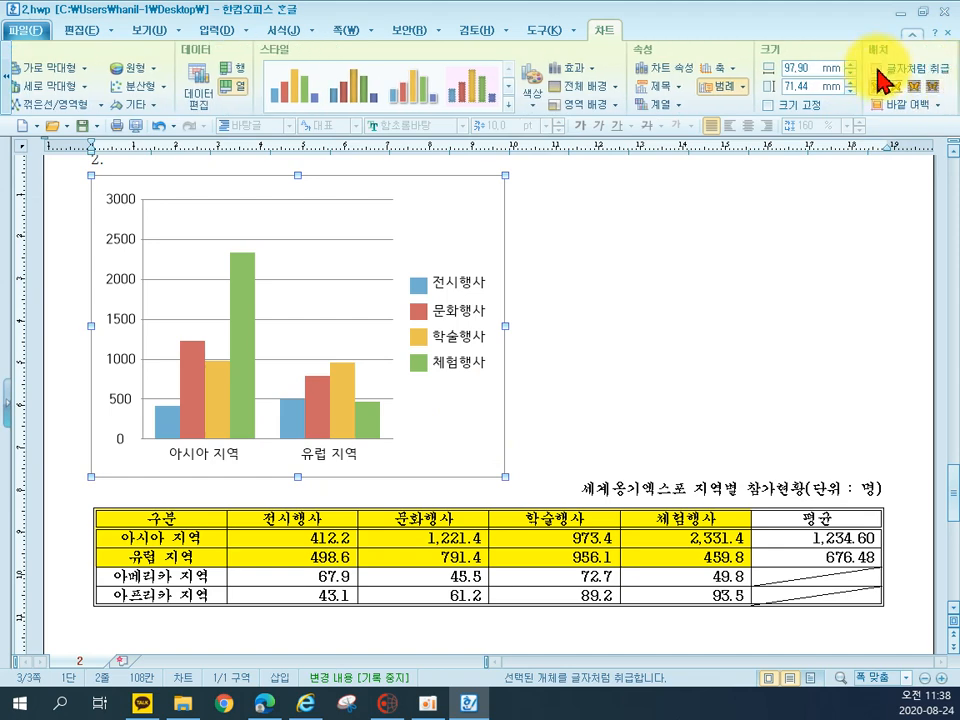
pyautogui.click(878, 69)
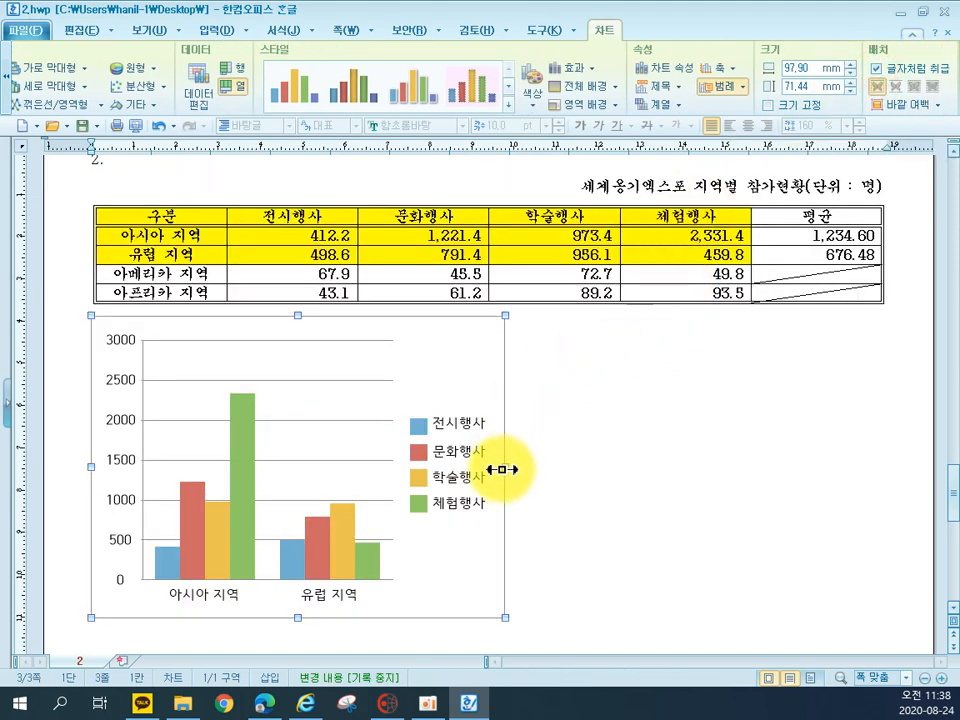
pyautogui.moveTo(505, 466); pyautogui.dragTo(880, 474)
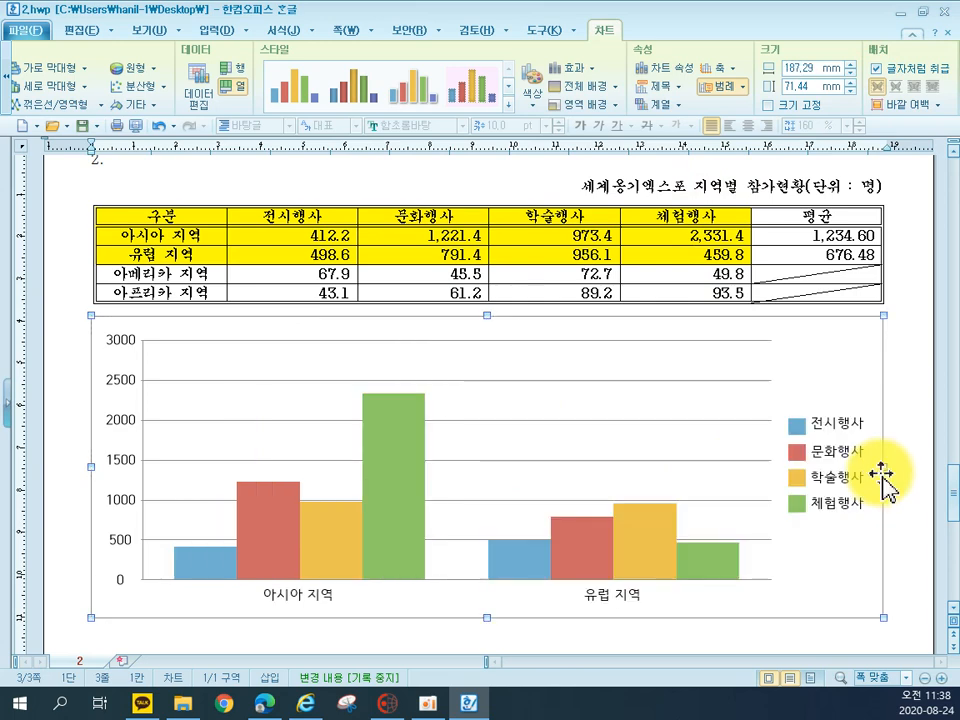
# In the Chart Wizard, keep the direction by column (열) and enter the chart title 세계옹기엑스포 지역별 참가현황
pyautogui.click(822, 375)
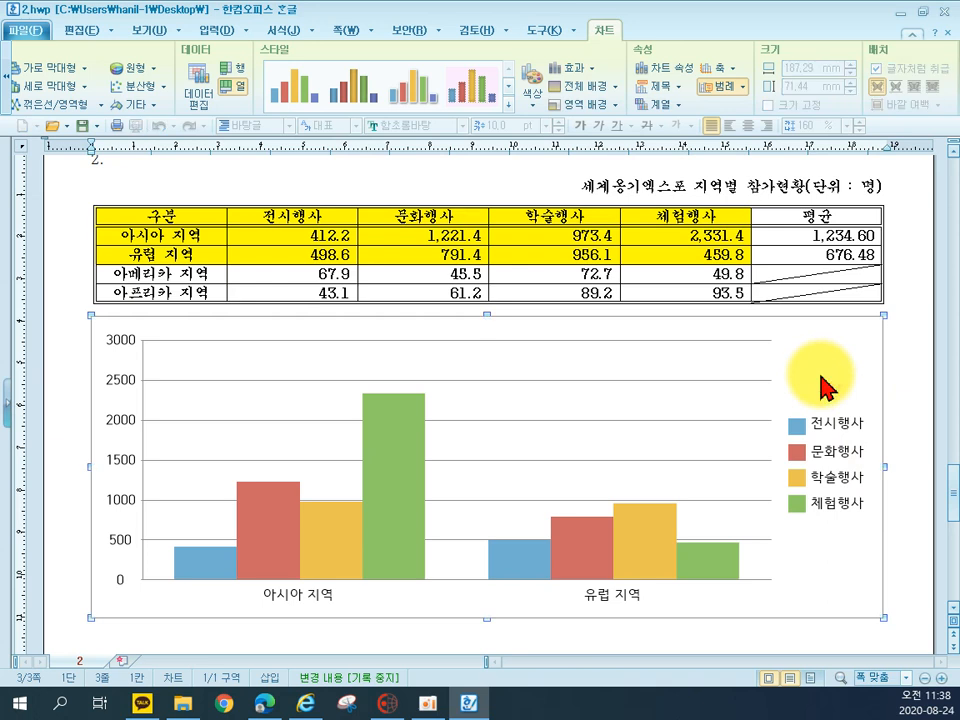
pyautogui.rightClick(820, 378)
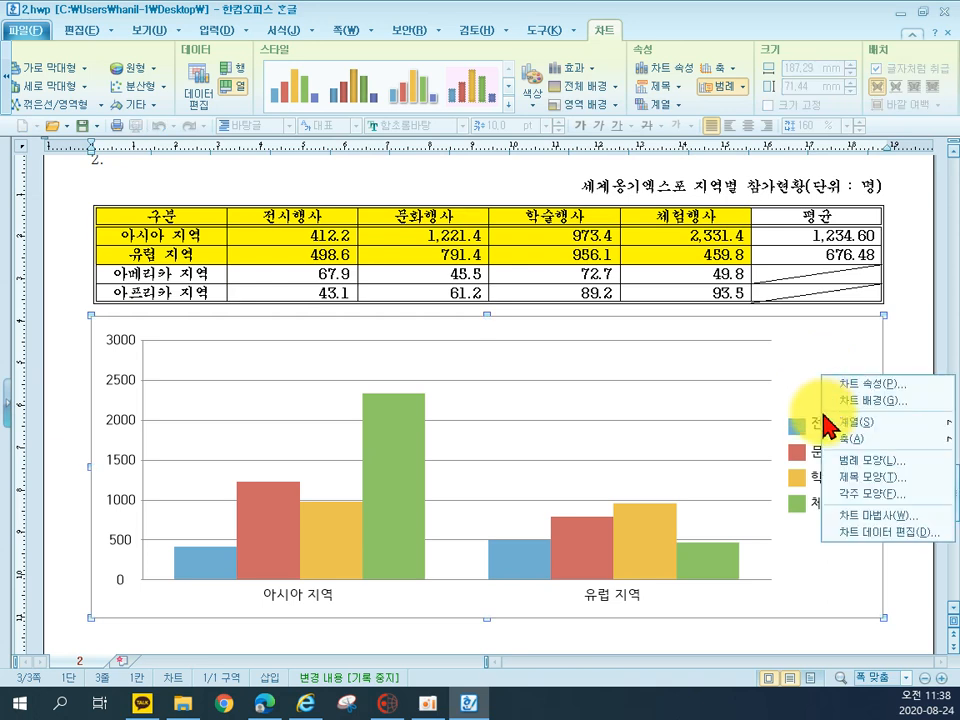
pyautogui.click(848, 517)
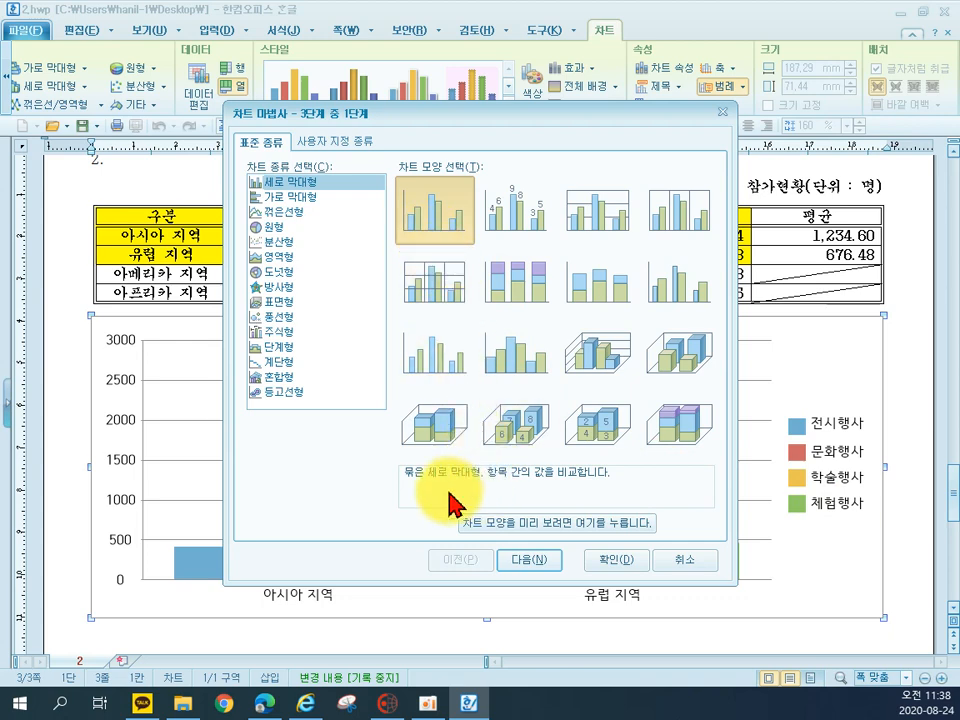
pyautogui.click(527, 561)
pyautogui.moveTo(437, 125); pyautogui.dragTo(546, 145)
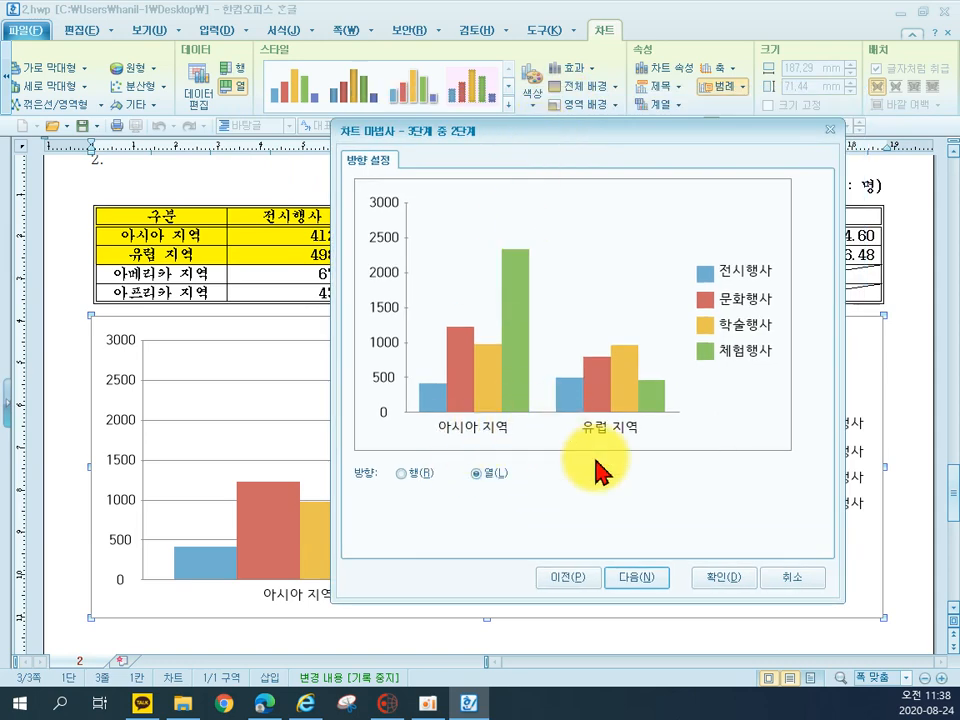
pyautogui.click(652, 577)
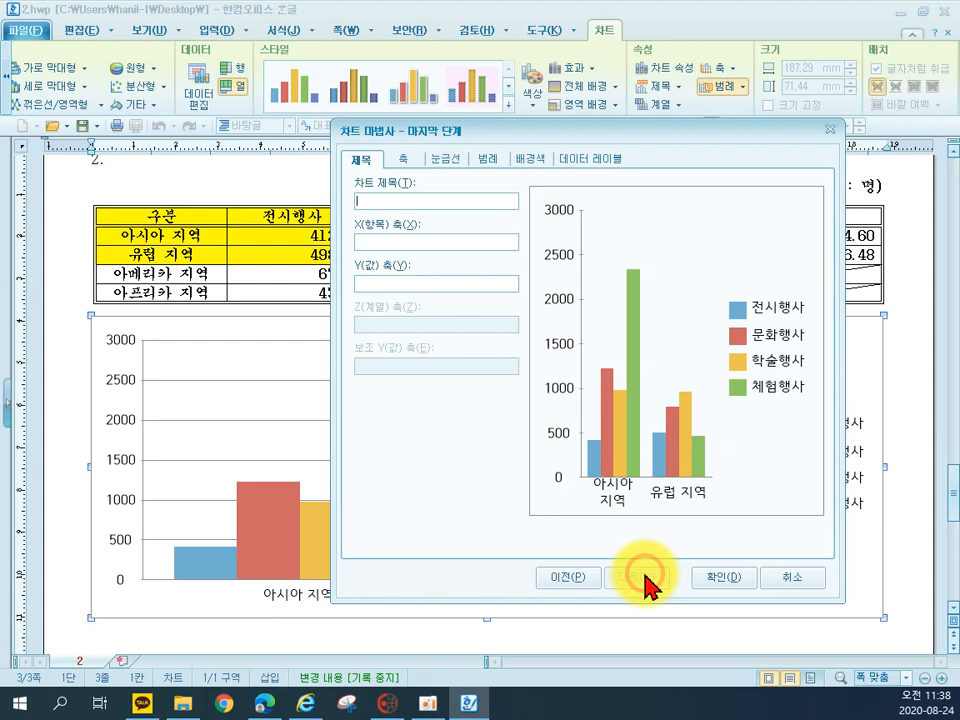
pyautogui.click(400, 201)
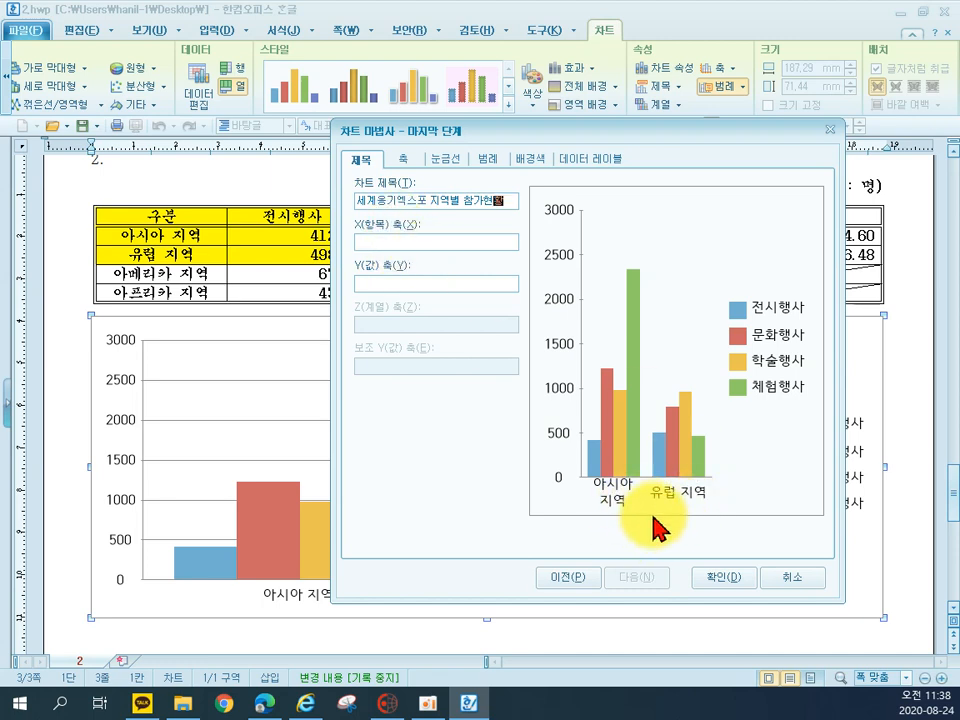
# Add the X-axis title 지역명 and the Y-axis title 단위 : 명, and apply the wizard settings
pyautogui.click(425, 241)
pyautogui.write('지여')
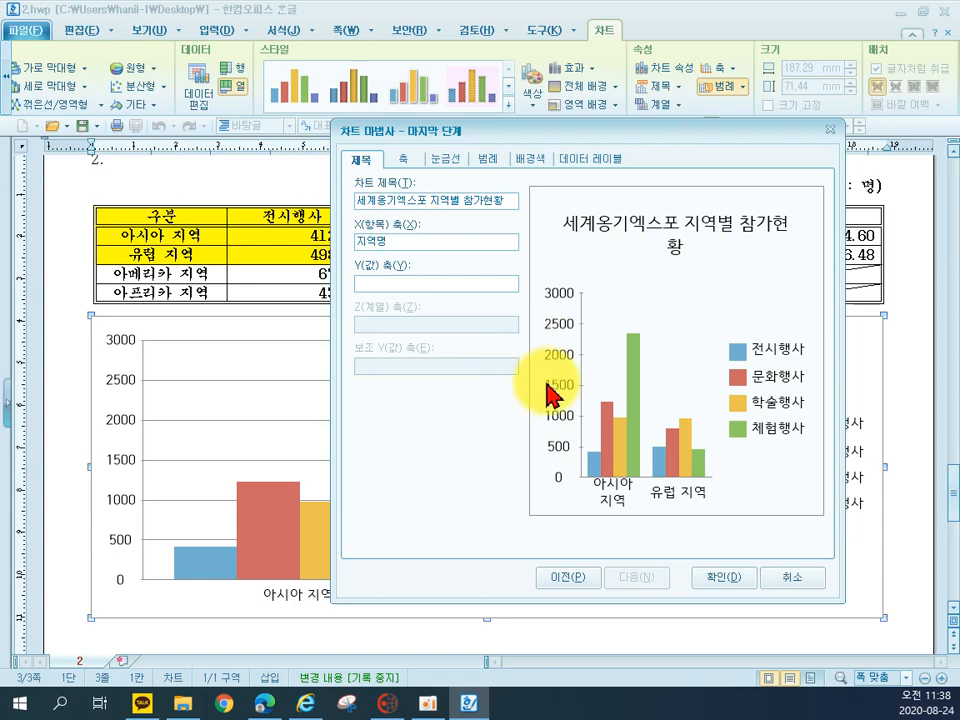
pyautogui.click(369, 285)
pyautogui.click(370, 285)
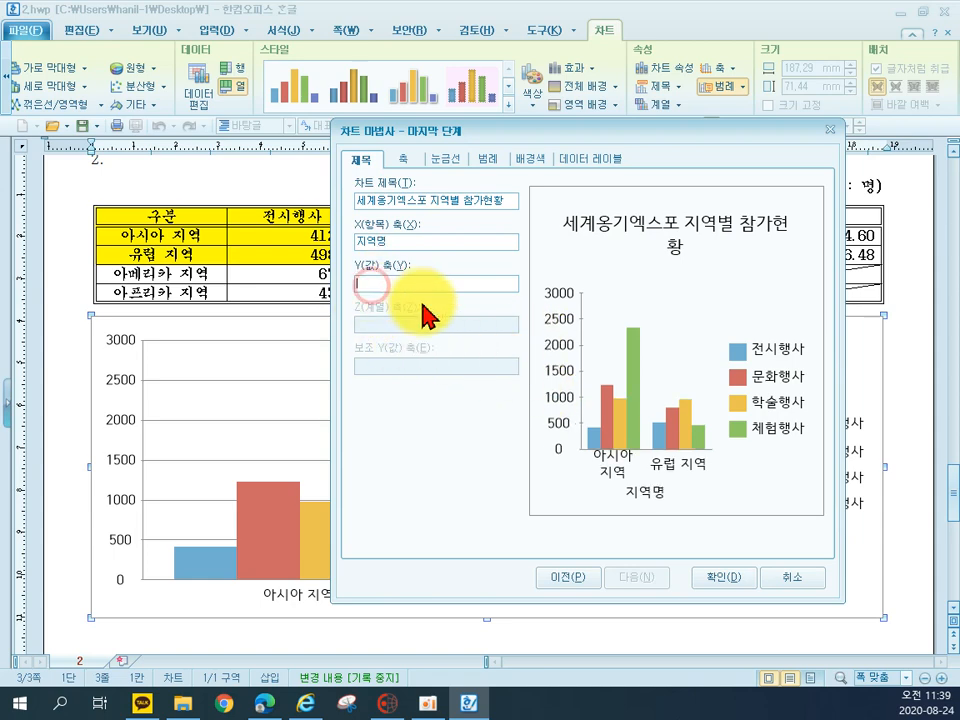
pyautogui.write('ㄷ')
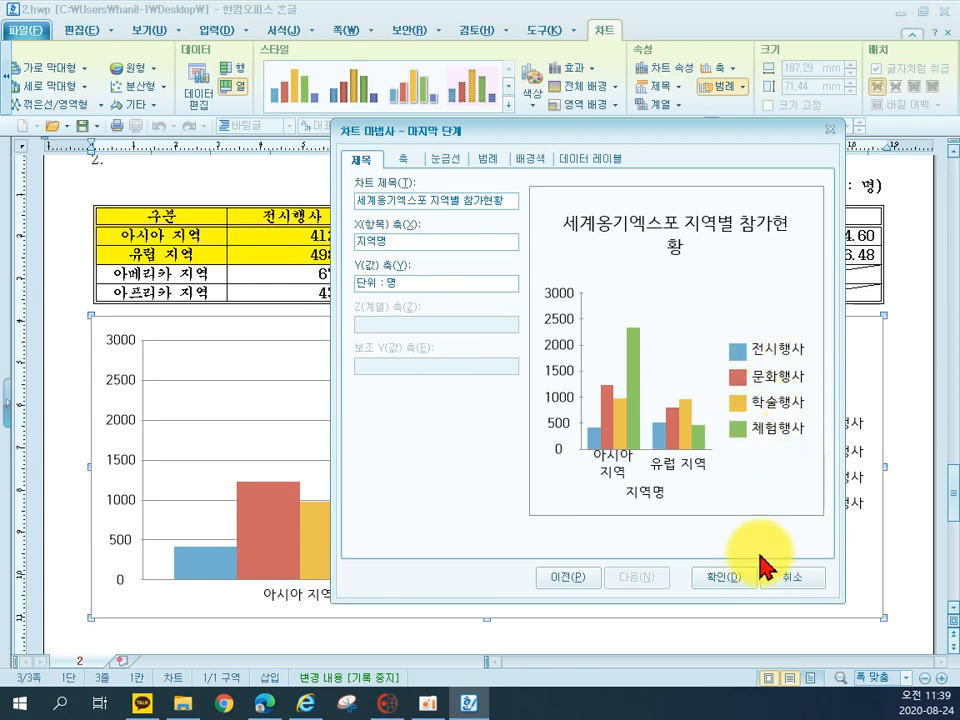
pyautogui.click(717, 585)
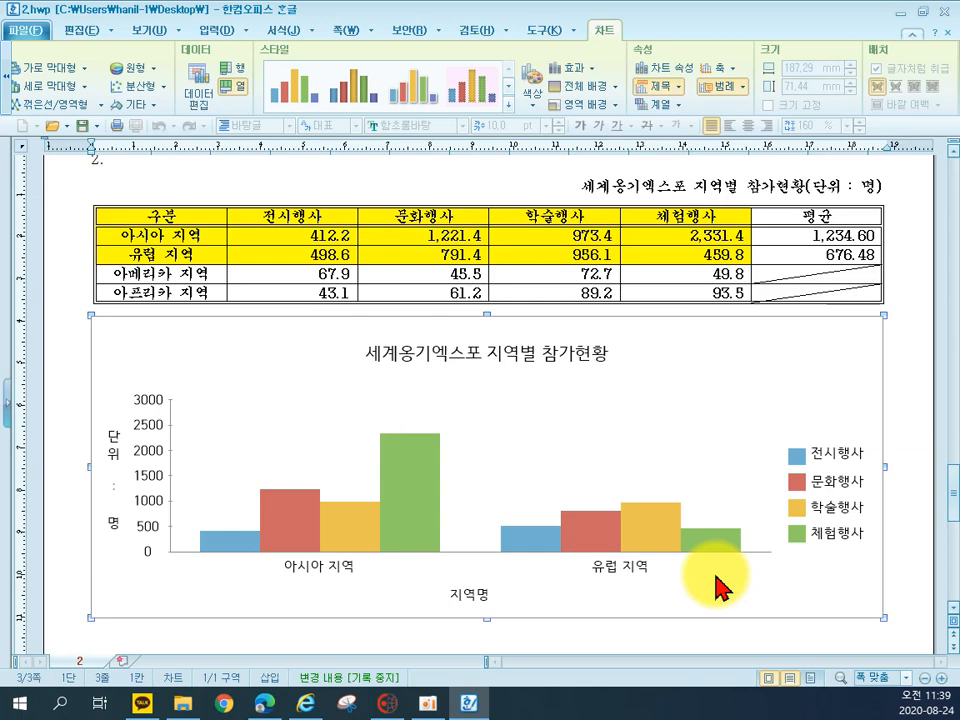
# Set the chart title's font to 돋움 and make it bold
pyautogui.click(447, 360)
pyautogui.doubleClick(448, 362)
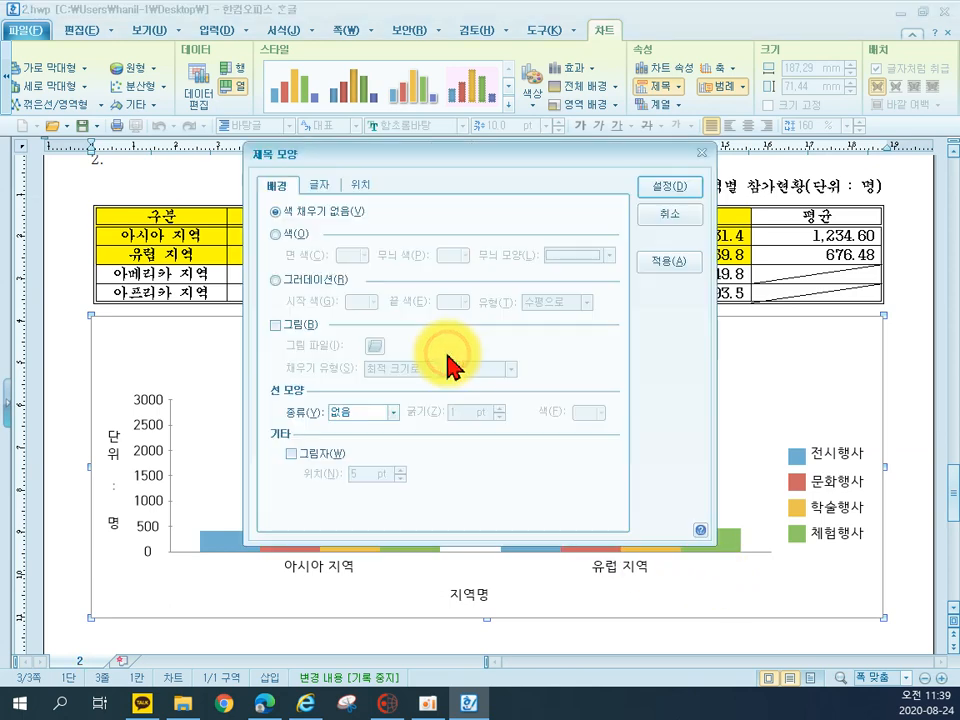
pyautogui.click(313, 184)
pyautogui.click(359, 415)
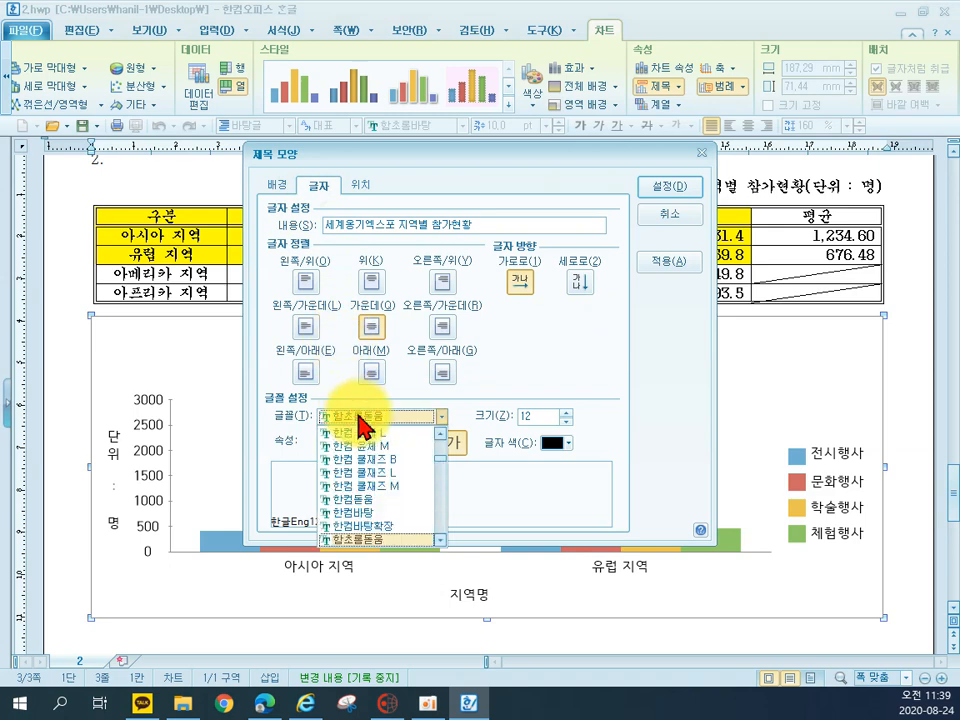
pyautogui.write('돋움')
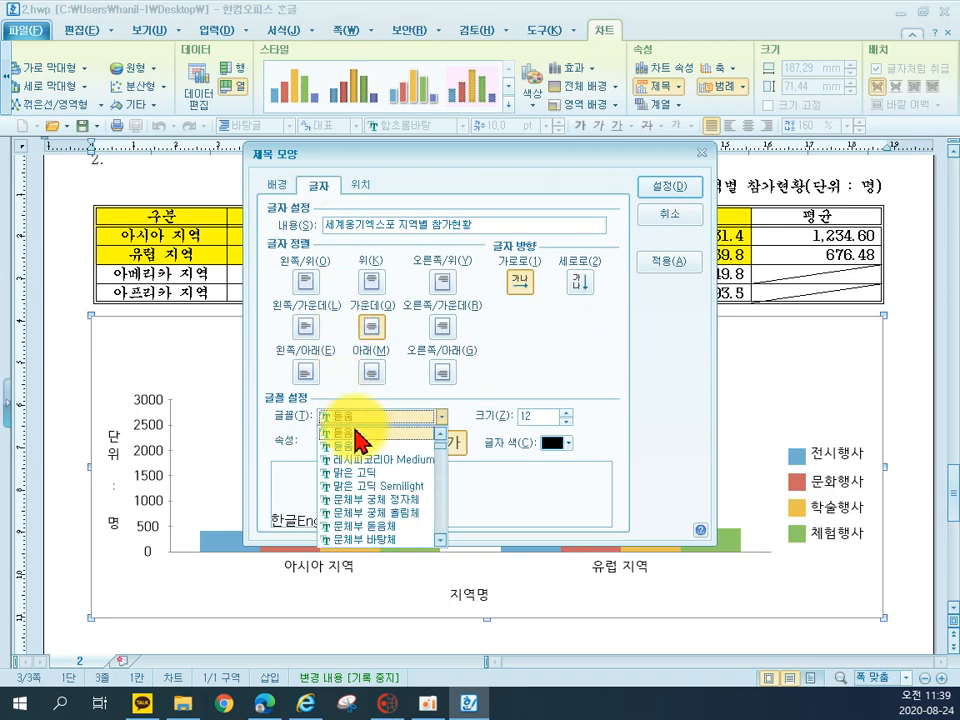
pyautogui.click(365, 433)
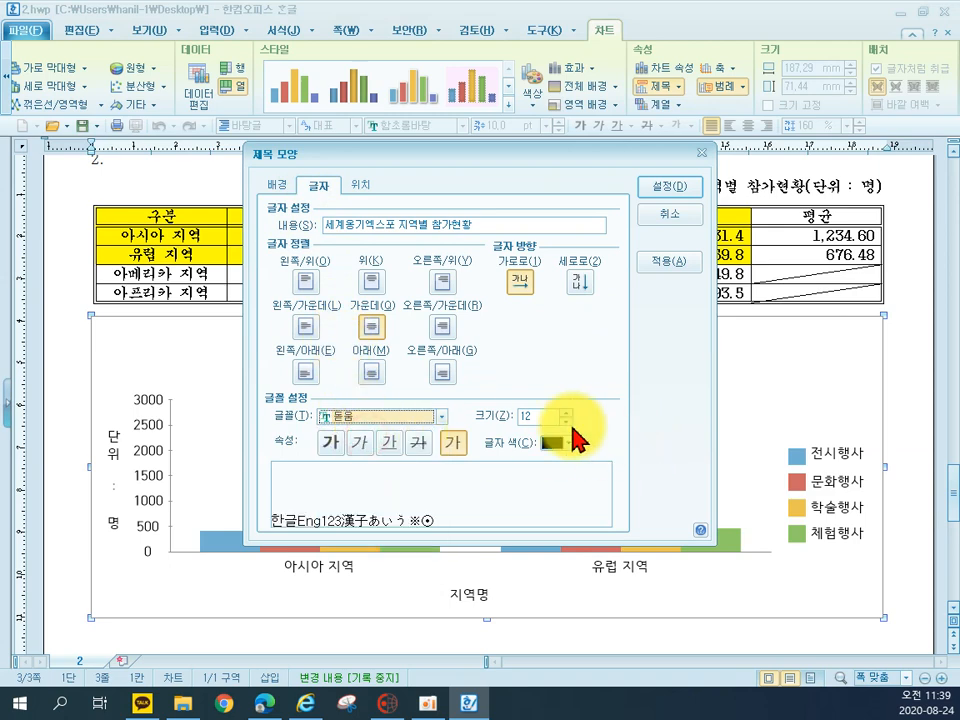
pyautogui.click(330, 442)
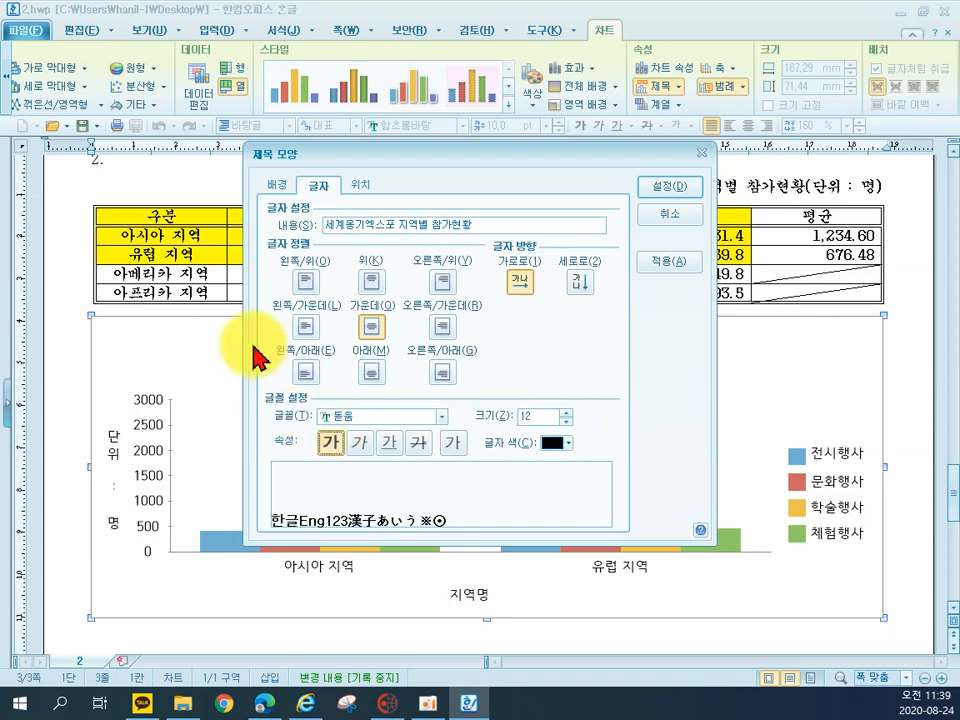
# Give the chart title a single-line border and a shadow with a reduced offset
pyautogui.click(277, 186)
pyautogui.click(347, 410)
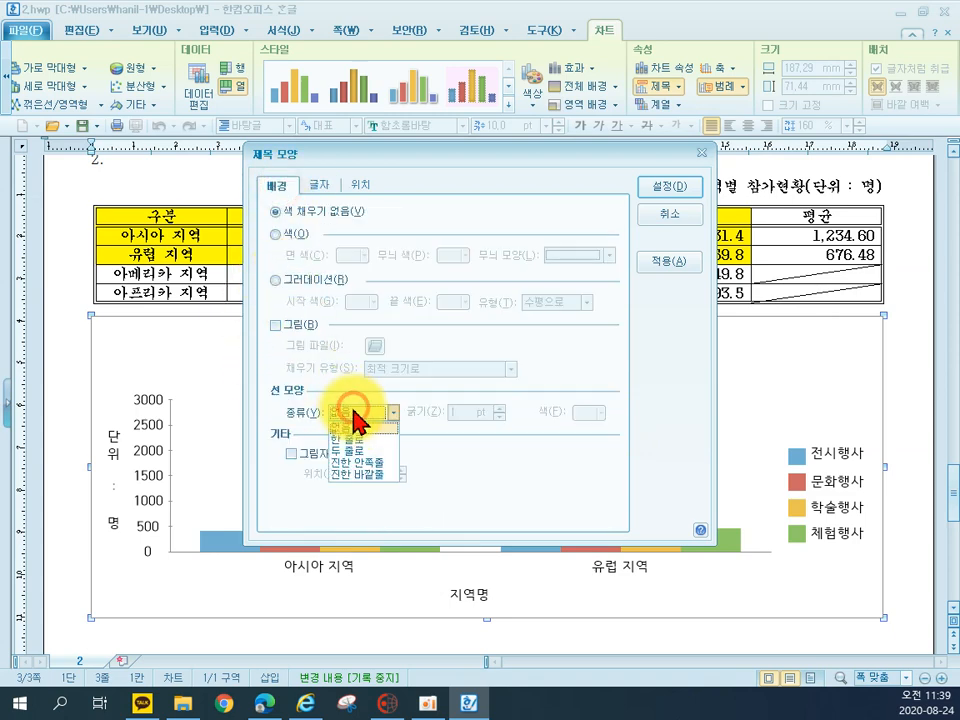
pyautogui.click(350, 450)
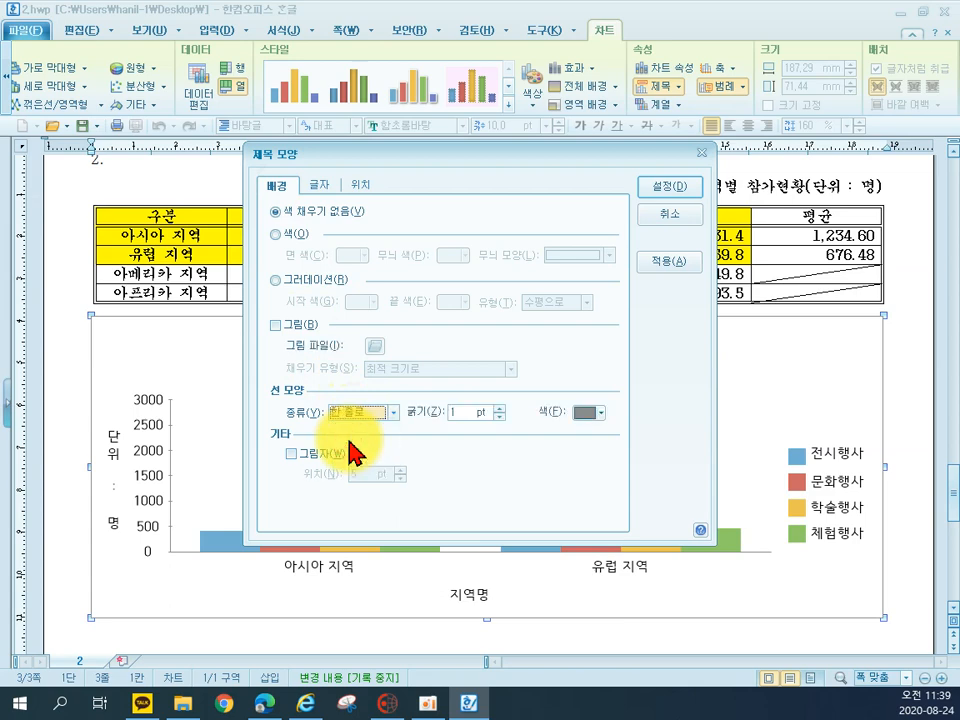
pyautogui.click(320, 454)
pyautogui.click(401, 478)
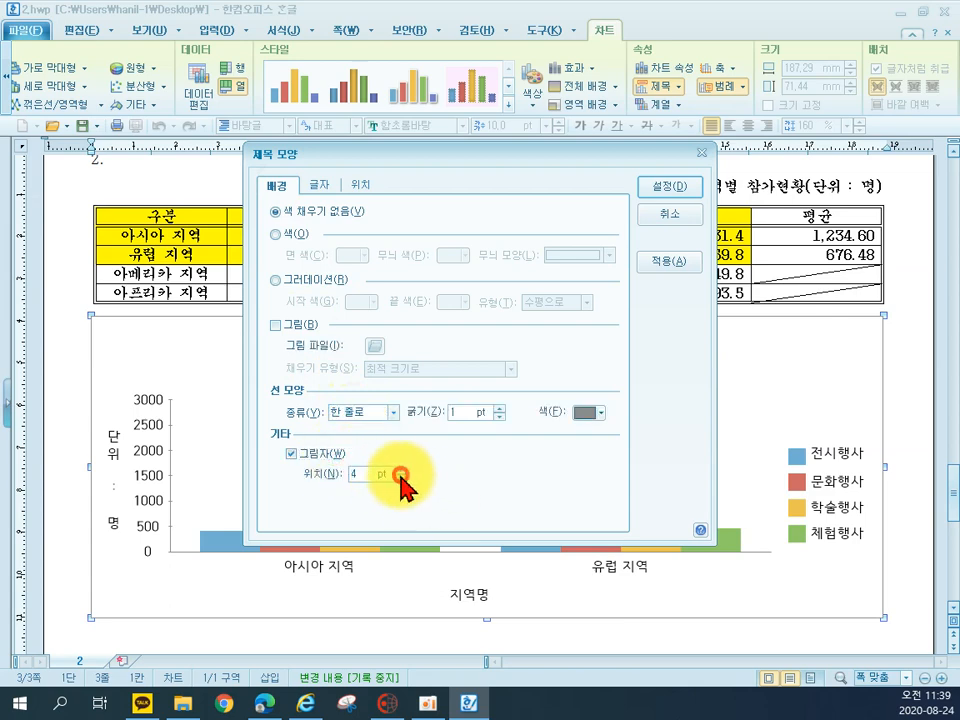
pyautogui.click(670, 187)
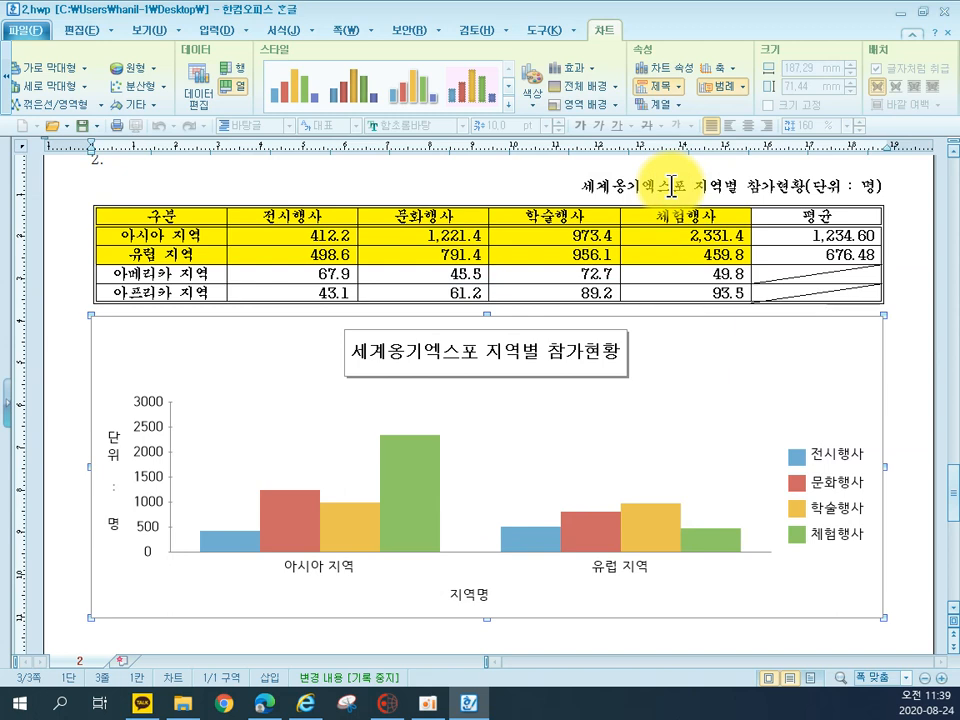
# Format the 단위 : 명 axis title in 궁서, size 10, with horizontal text direction
pyautogui.doubleClick(111, 460)
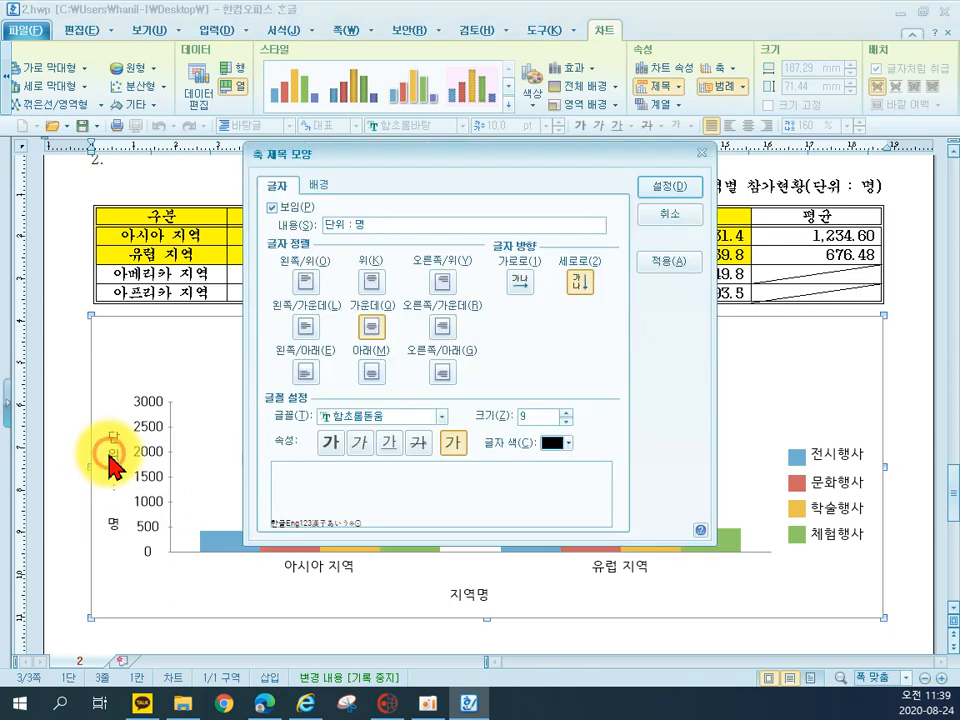
pyautogui.click(379, 414)
pyautogui.scroll(10, 380, 470)
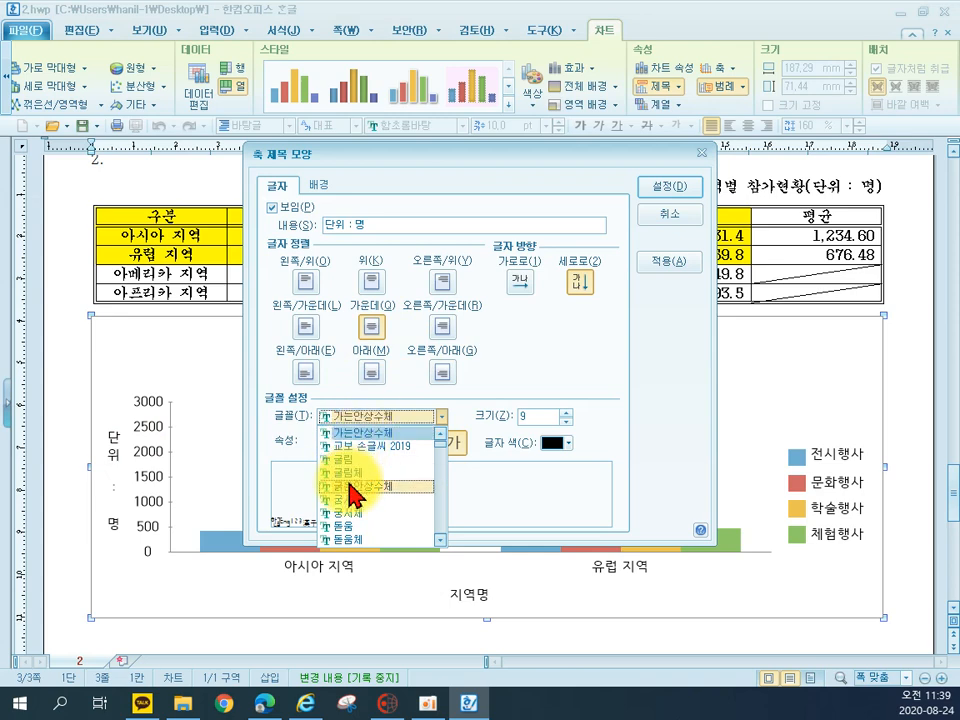
pyautogui.click(364, 504)
pyautogui.click(566, 412)
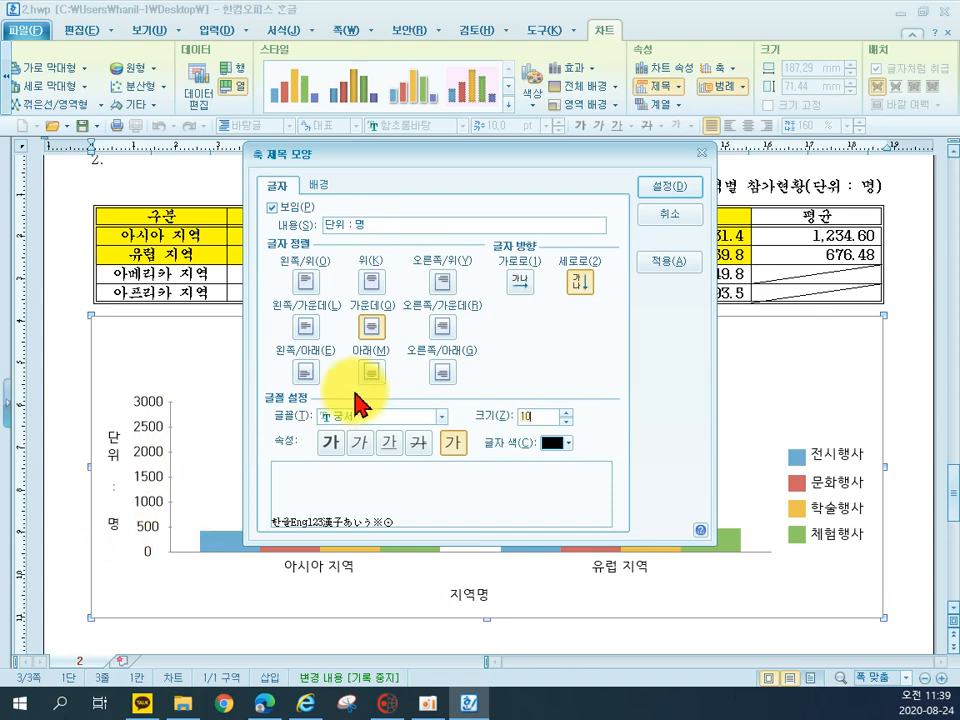
pyautogui.click(517, 283)
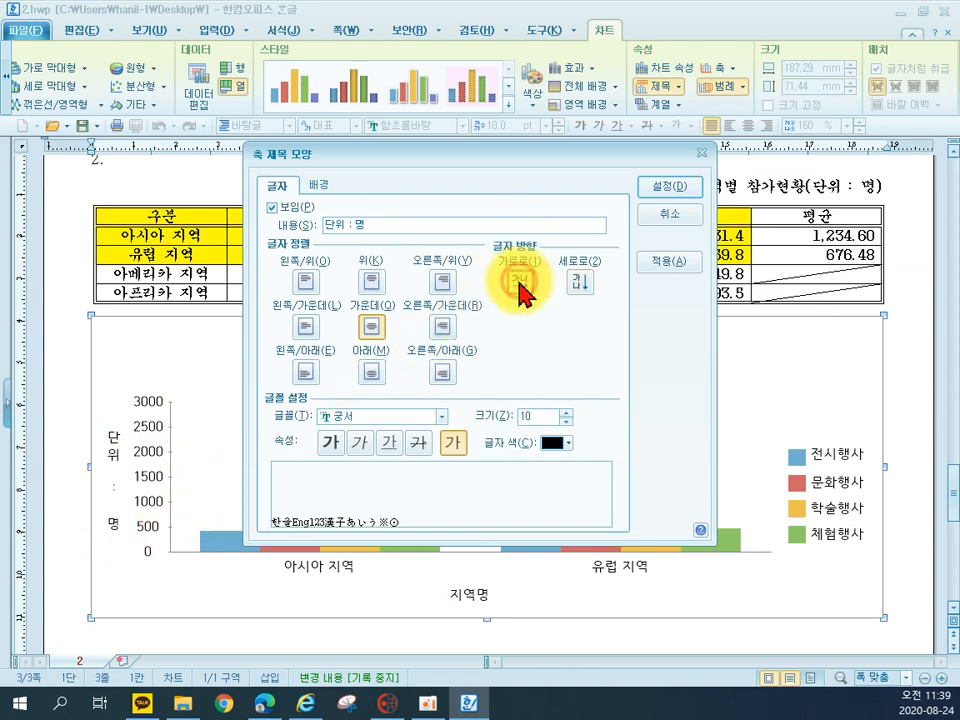
pyautogui.click(655, 188)
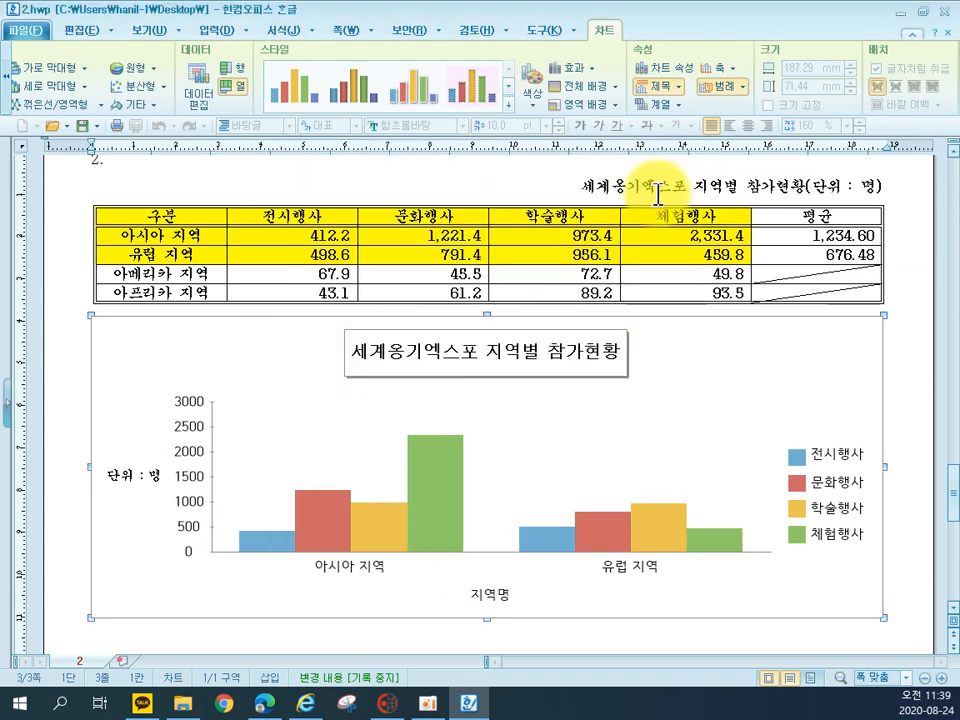
# Set the value axis labels to 궁서, 10 pt
pyautogui.doubleClick(182, 450)
pyautogui.click(322, 185)
pyautogui.click(362, 411)
pyautogui.scroll(15, 364, 422)
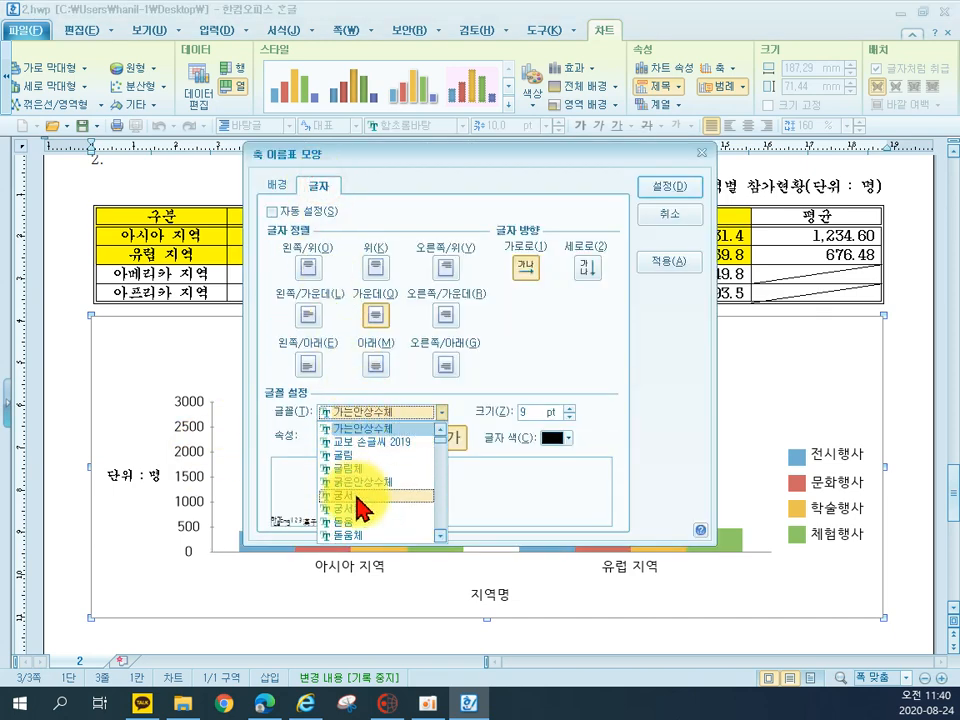
pyautogui.click(343, 494)
pyautogui.click(569, 408)
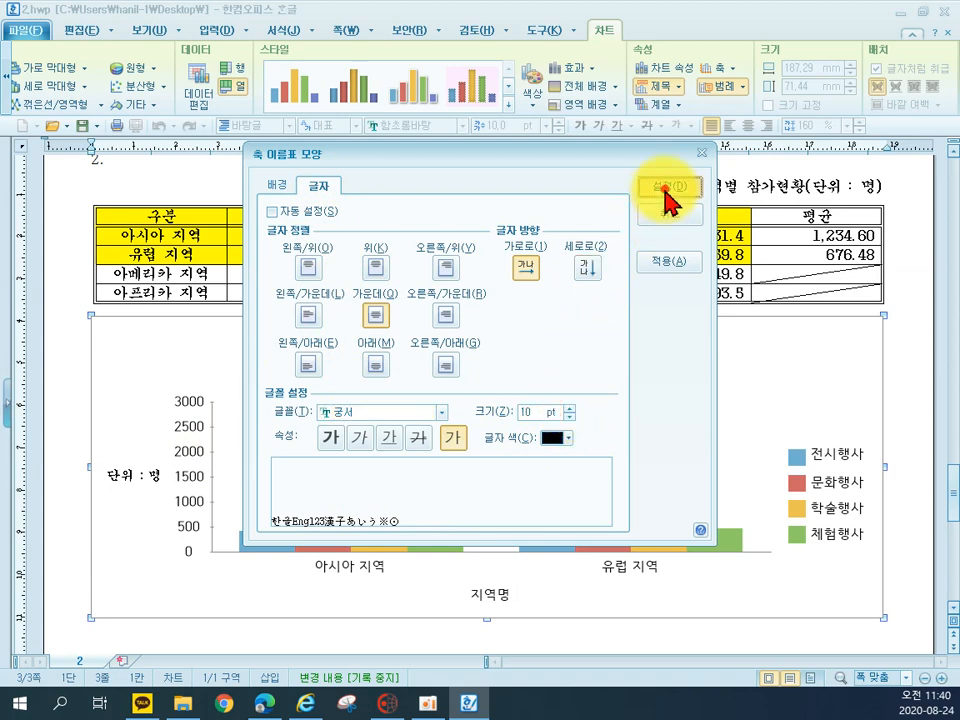
pyautogui.click(668, 189)
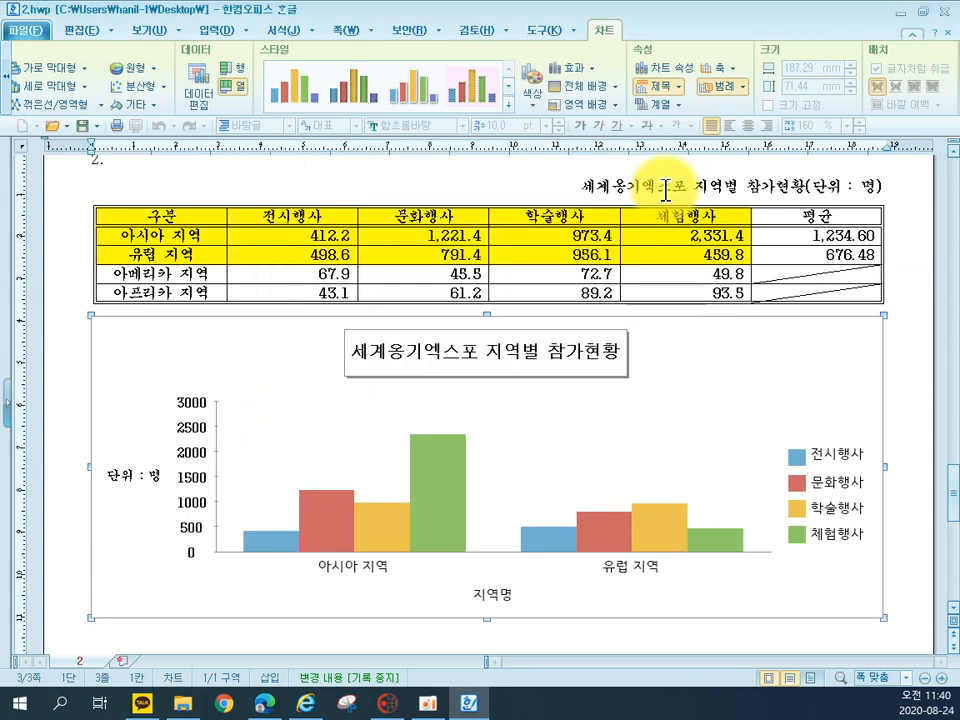
# Set the category axis labels (아시아 지역, 유럽 지역) to 궁서, 10 pt
pyautogui.doubleClick(343, 585)
pyautogui.click(321, 185)
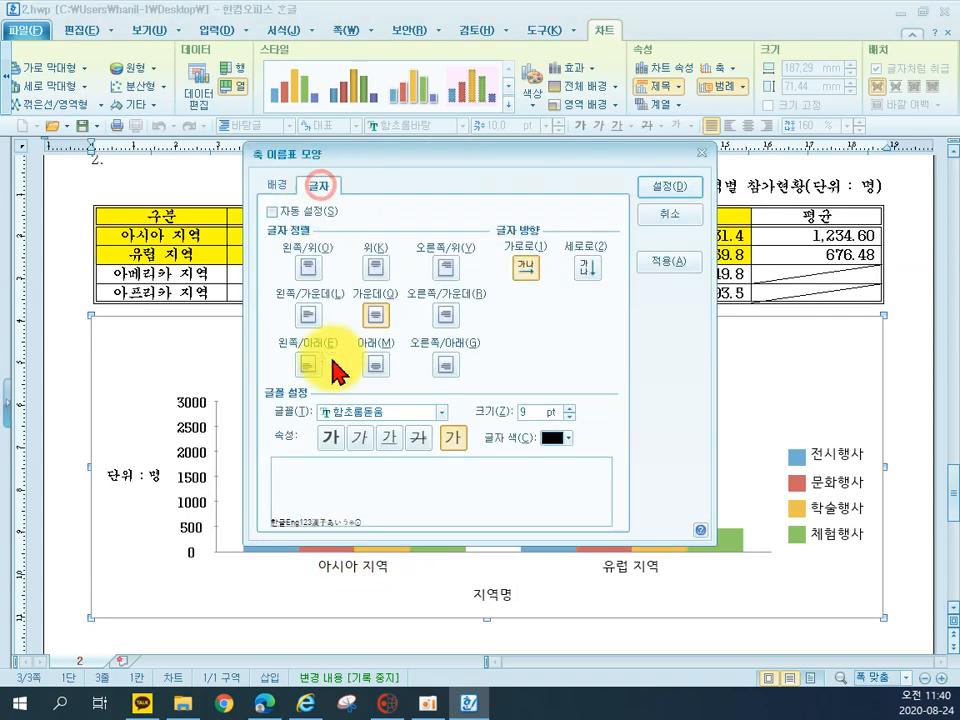
pyautogui.click(355, 412)
pyautogui.scroll(10, 352, 420)
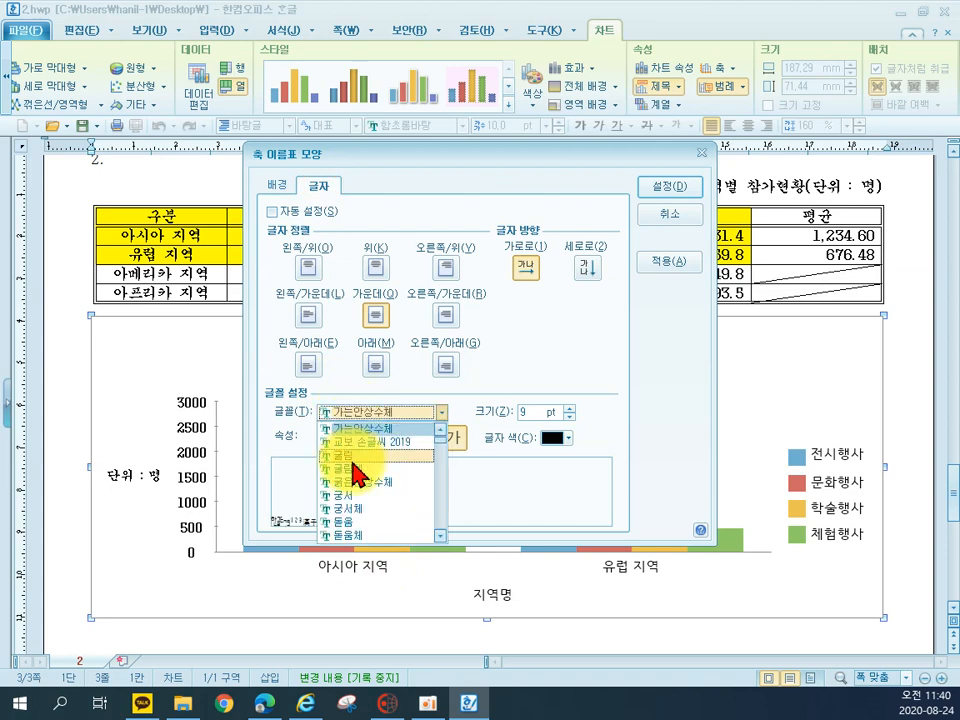
pyautogui.click(365, 510)
pyautogui.click(569, 407)
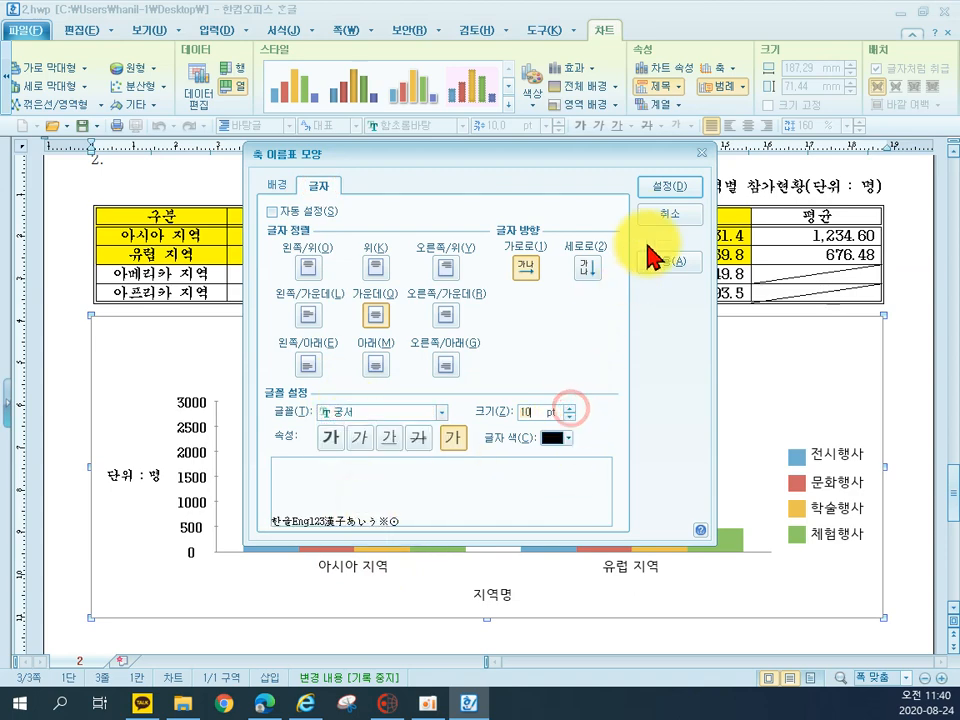
pyautogui.click(675, 190)
# Format the 지역명 axis title in 궁서, size 10
pyautogui.click(491, 603)
pyautogui.doubleClick(491, 603)
pyautogui.click(392, 416)
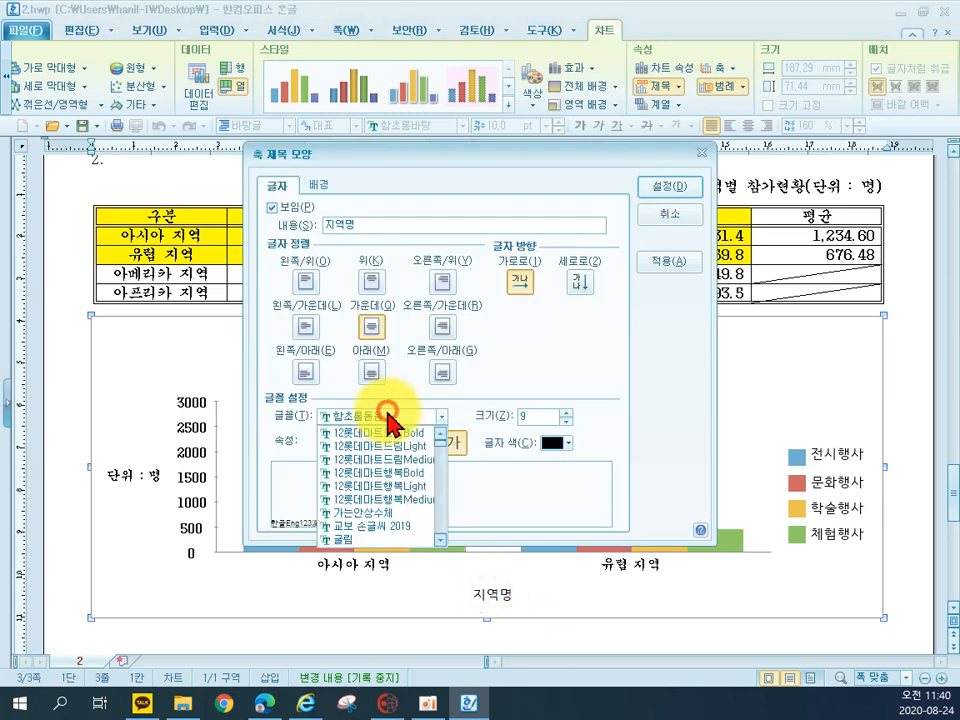
pyautogui.press('Home')
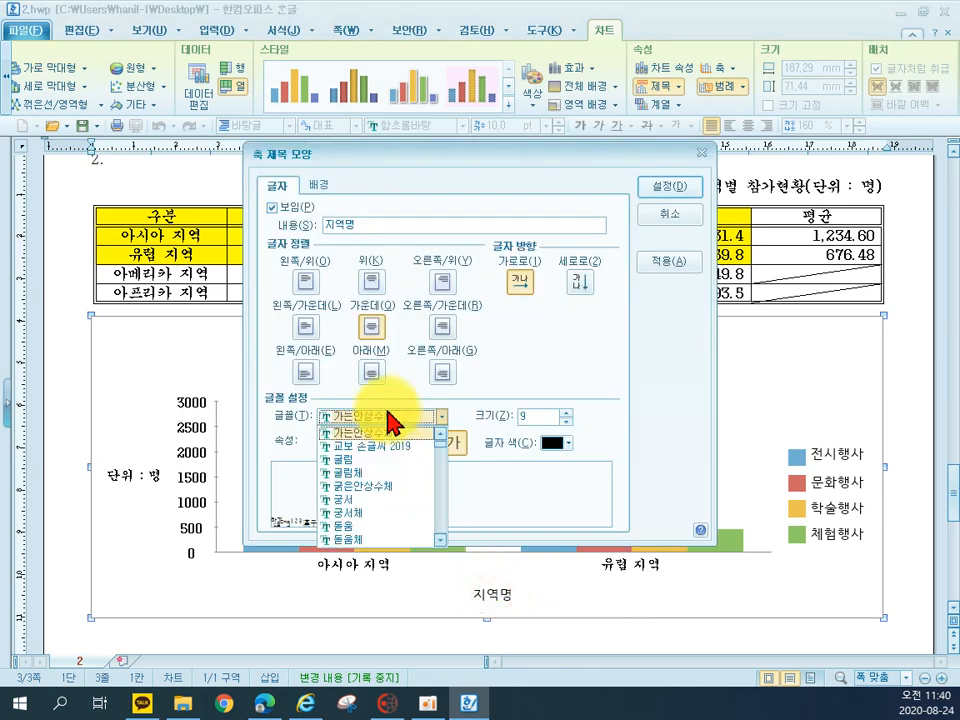
pyautogui.click(391, 504)
pyautogui.click(566, 412)
pyautogui.click(675, 188)
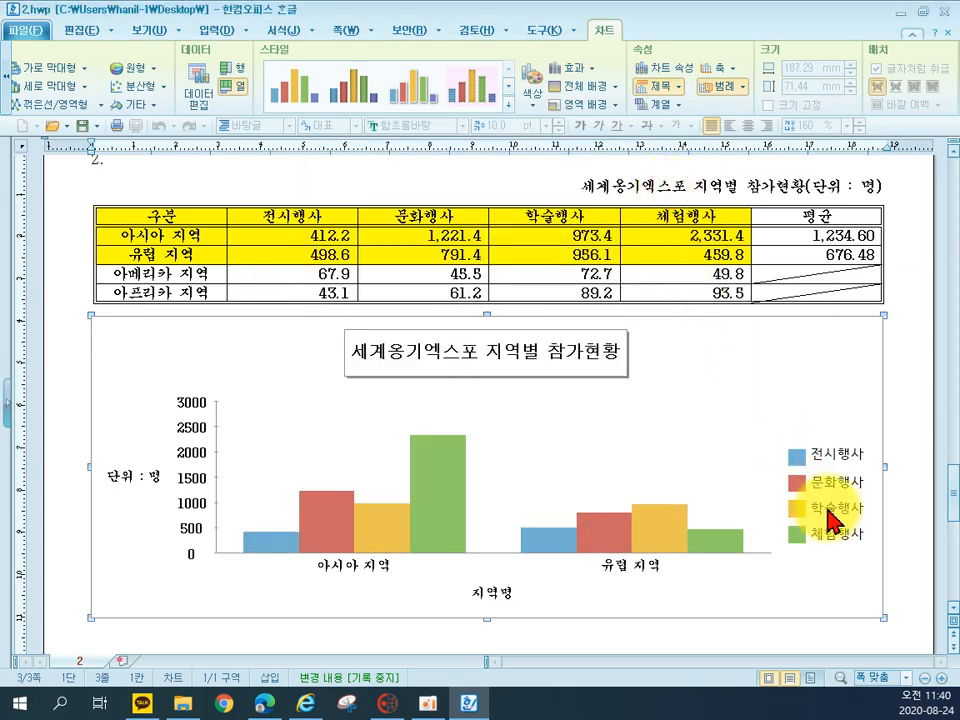
# Set the chart legend's font to 궁서, size 10
pyautogui.doubleClick(828, 518)
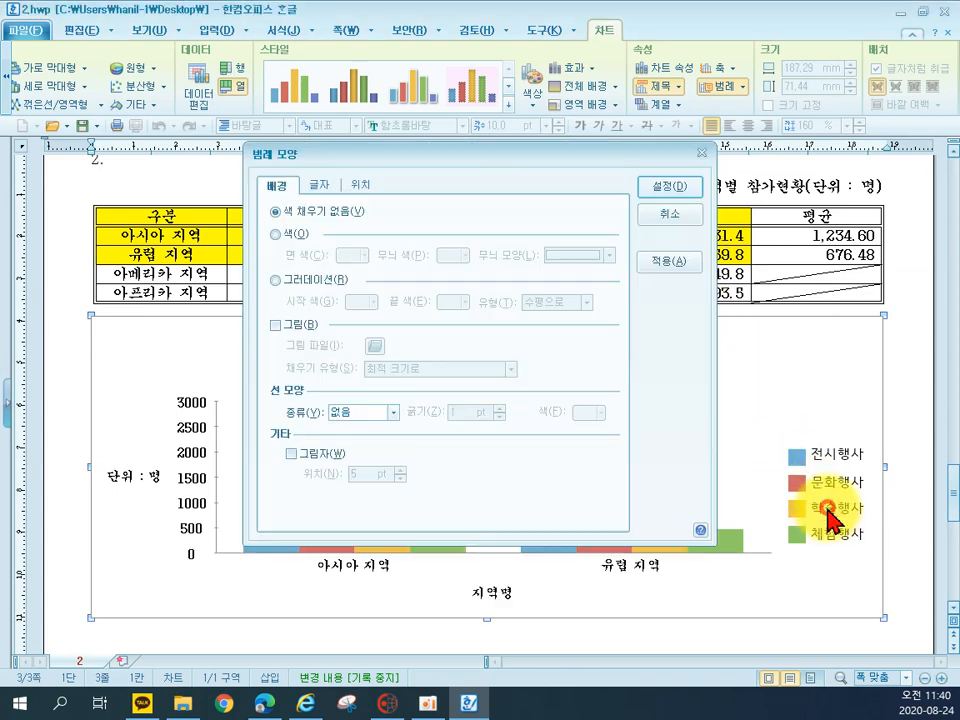
pyautogui.click(322, 190)
pyautogui.click(338, 418)
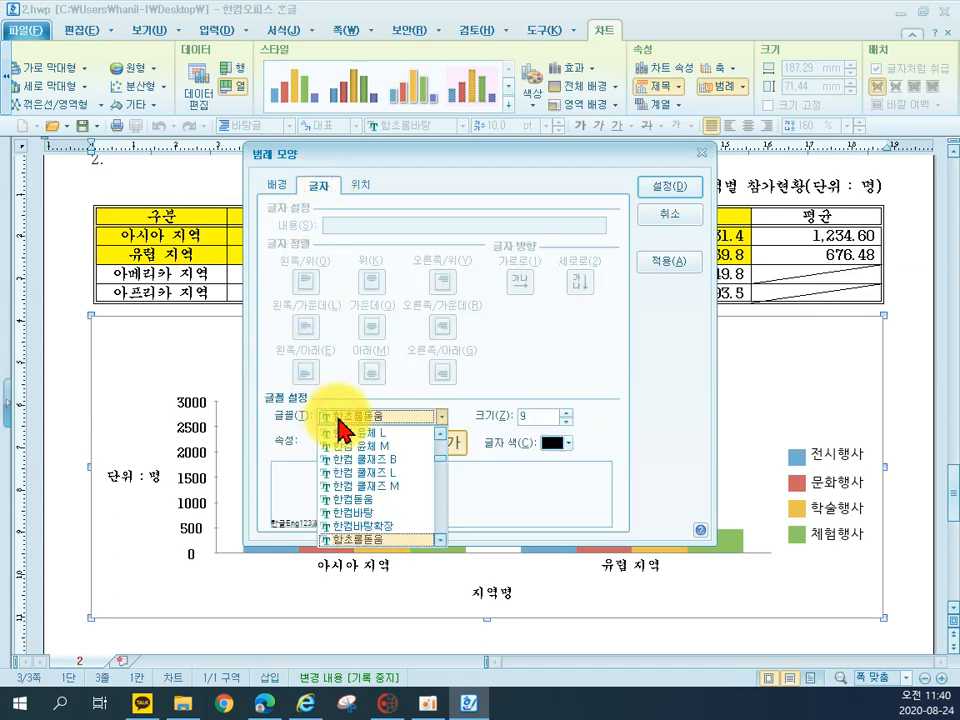
pyautogui.scroll(5, 341, 430)
pyautogui.click(364, 514)
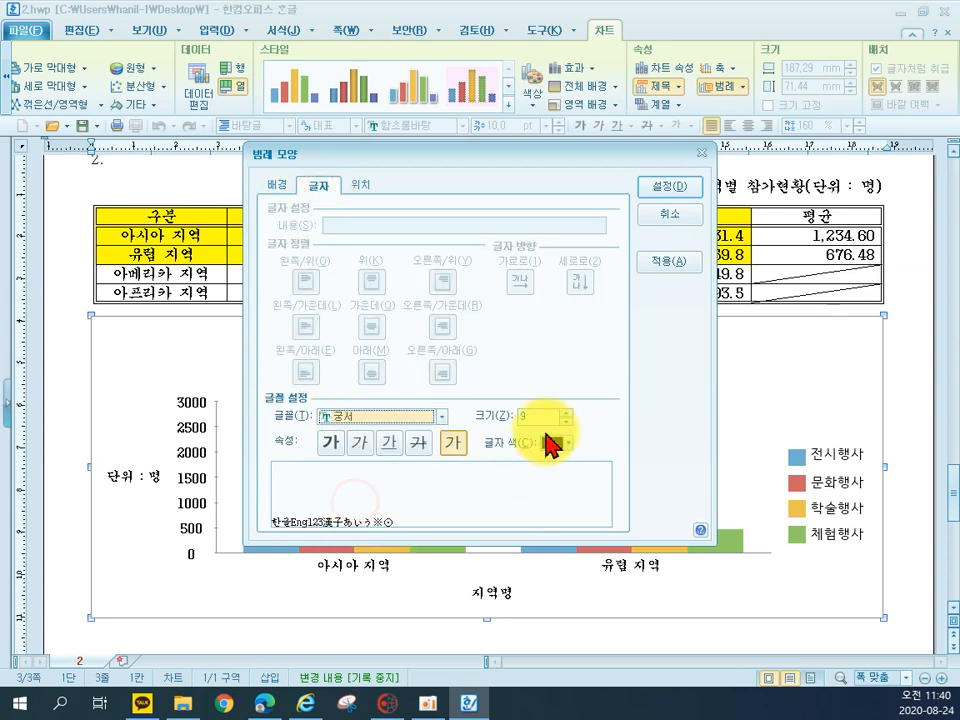
pyautogui.click(565, 412)
pyautogui.click(670, 187)
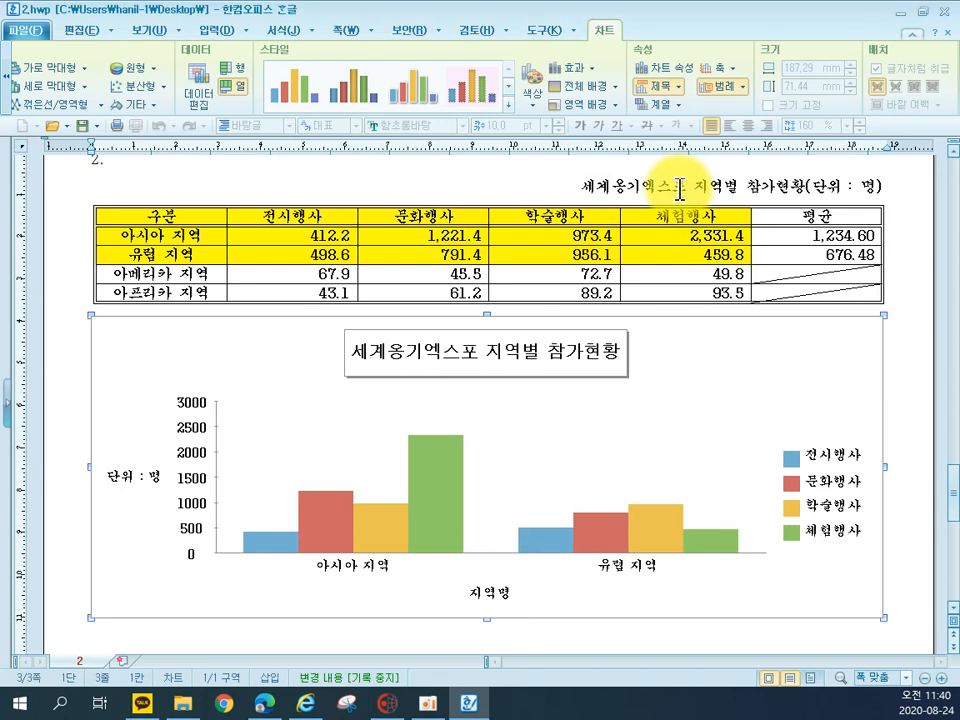
# Turn off automatic scaling of the value axis, set its major divisions to 3 for intervals of 1000, and leave the chart
pyautogui.doubleClick(218, 468)
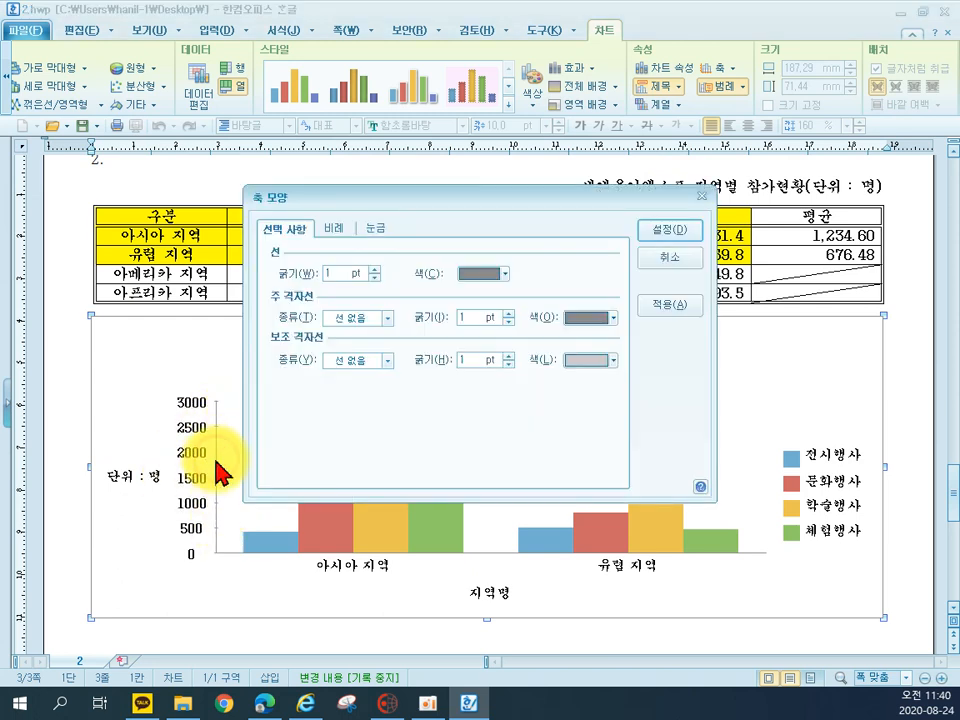
pyautogui.click(335, 229)
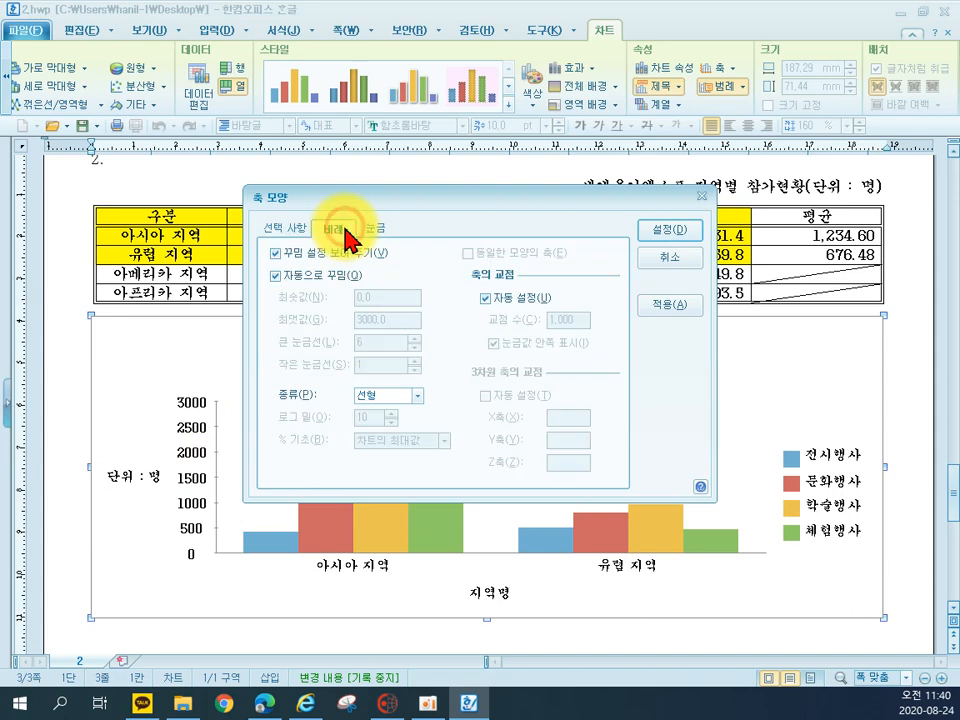
pyautogui.click(296, 281)
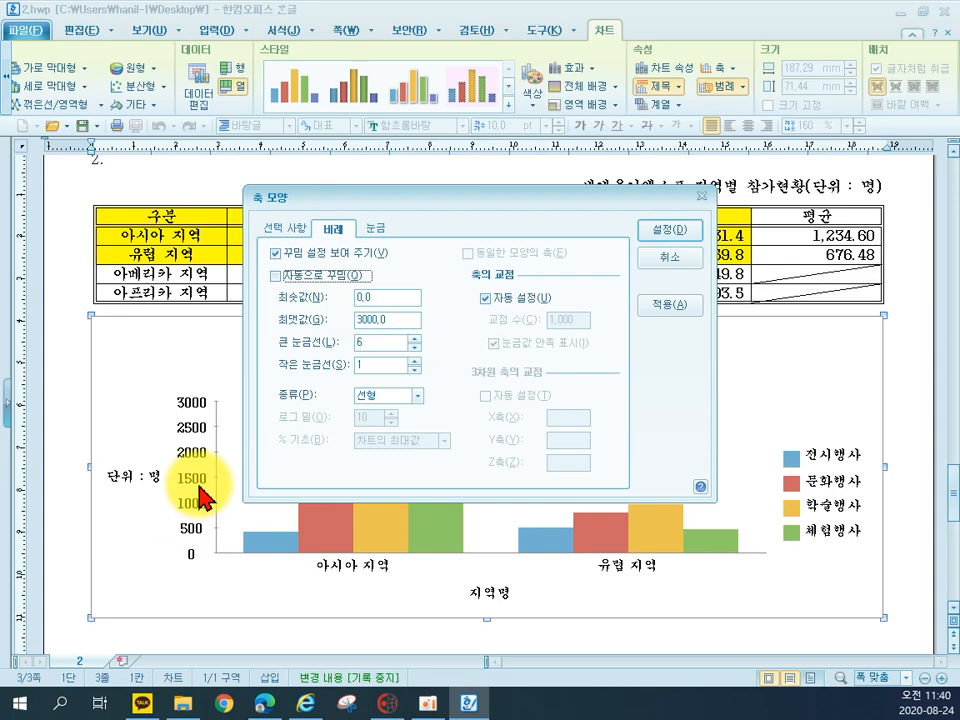
pyautogui.click(412, 346)
pyautogui.click(412, 346)
pyautogui.click(651, 236)
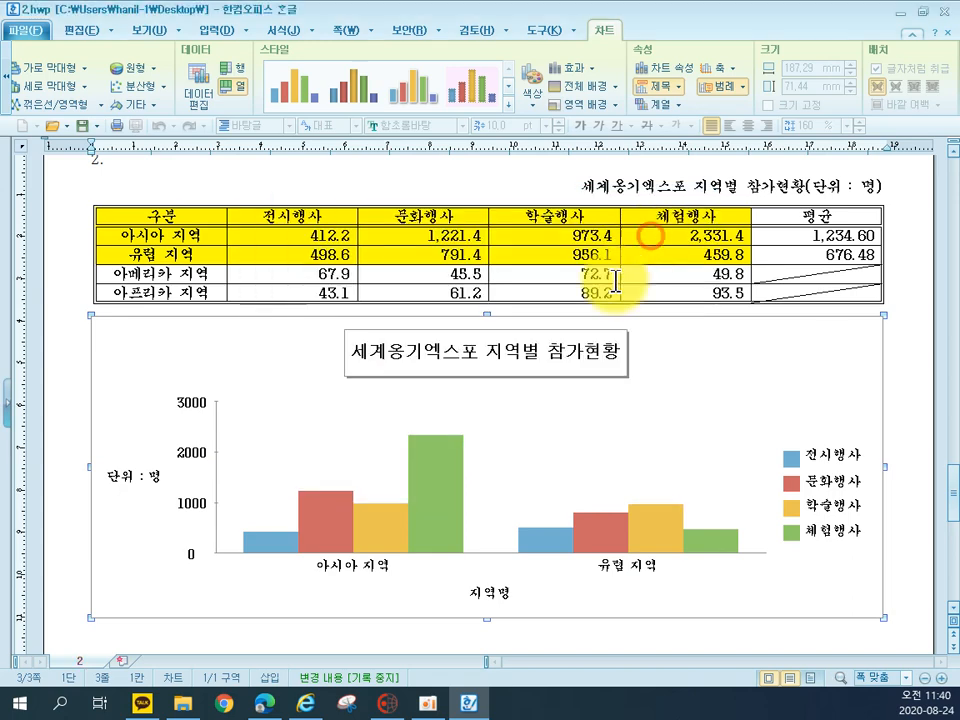
pyautogui.click(902, 482)
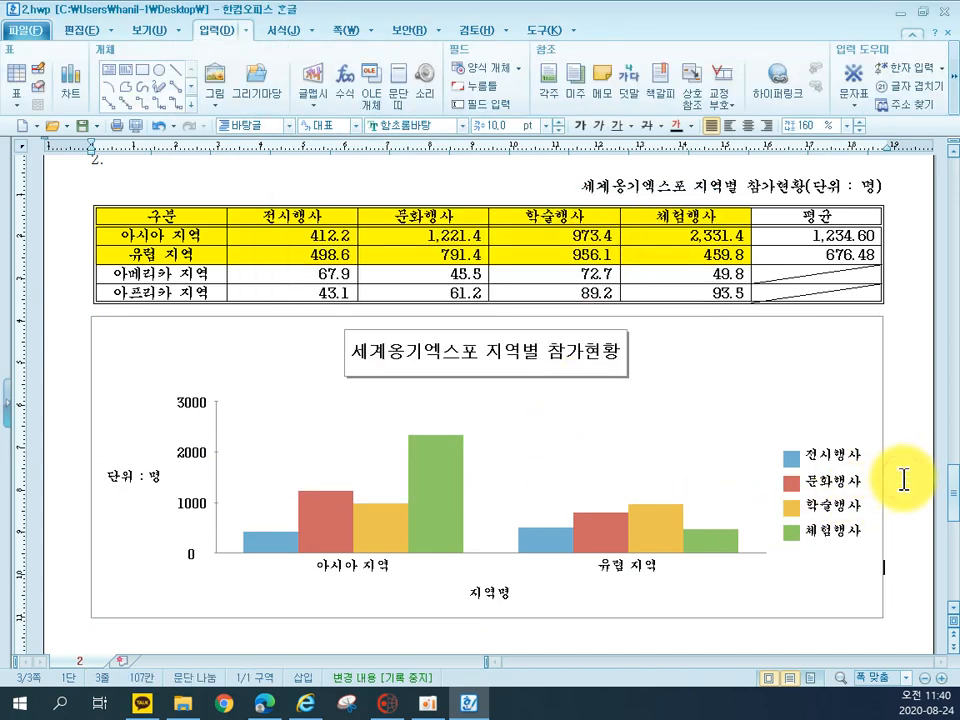